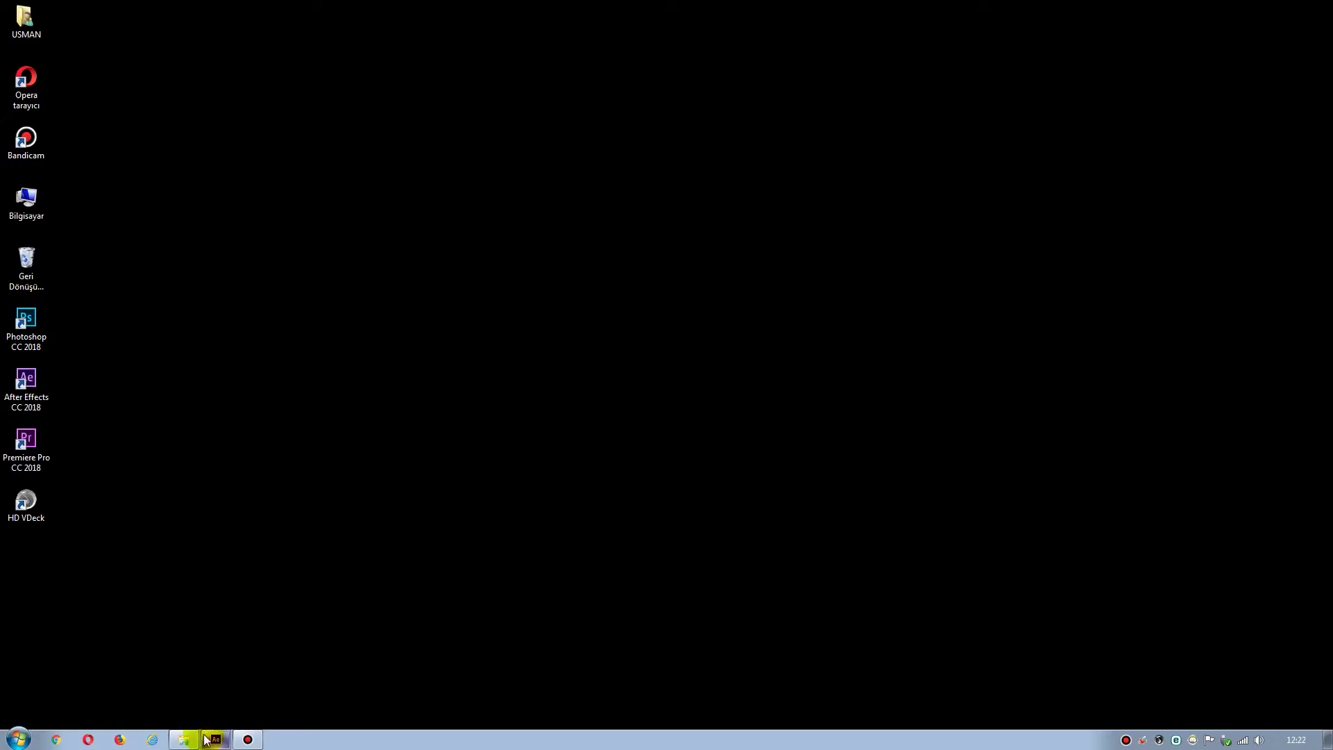
# Bring back the Altbant project and play a preview of its star-banner lower-third animation.
pyautogui.click(216, 739)
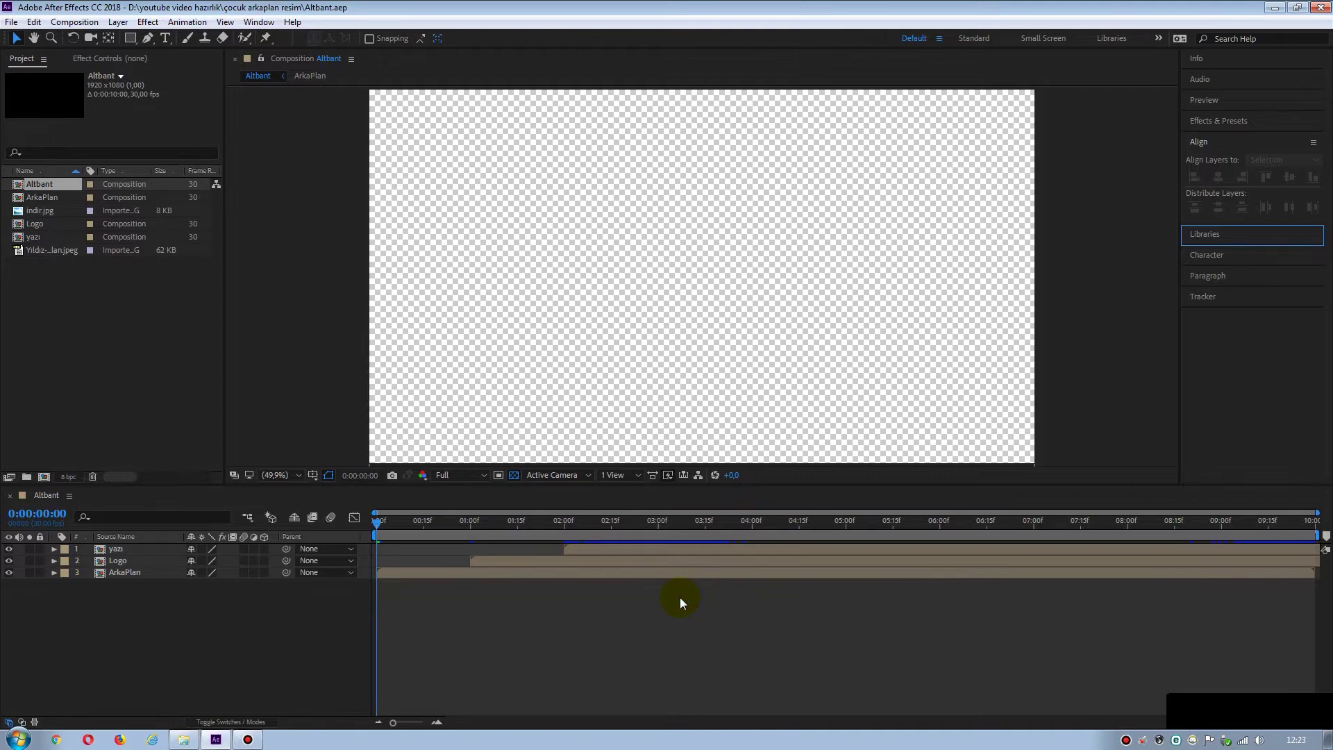
pyautogui.click(579, 627)
pyautogui.press('space')
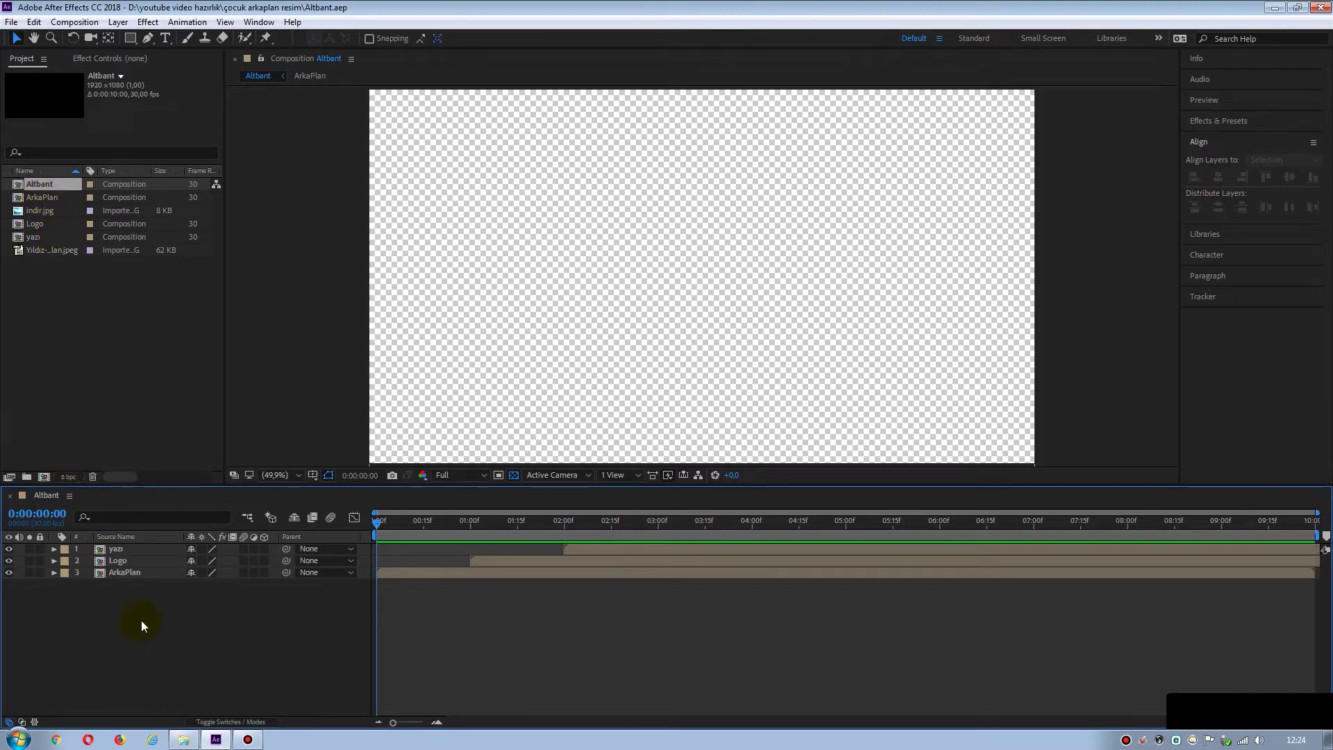
# Delete all three layers from Altbant and remove the ArkaPlan composition from the project.
pyautogui.moveTo(127, 586); pyautogui.dragTo(92, 552)
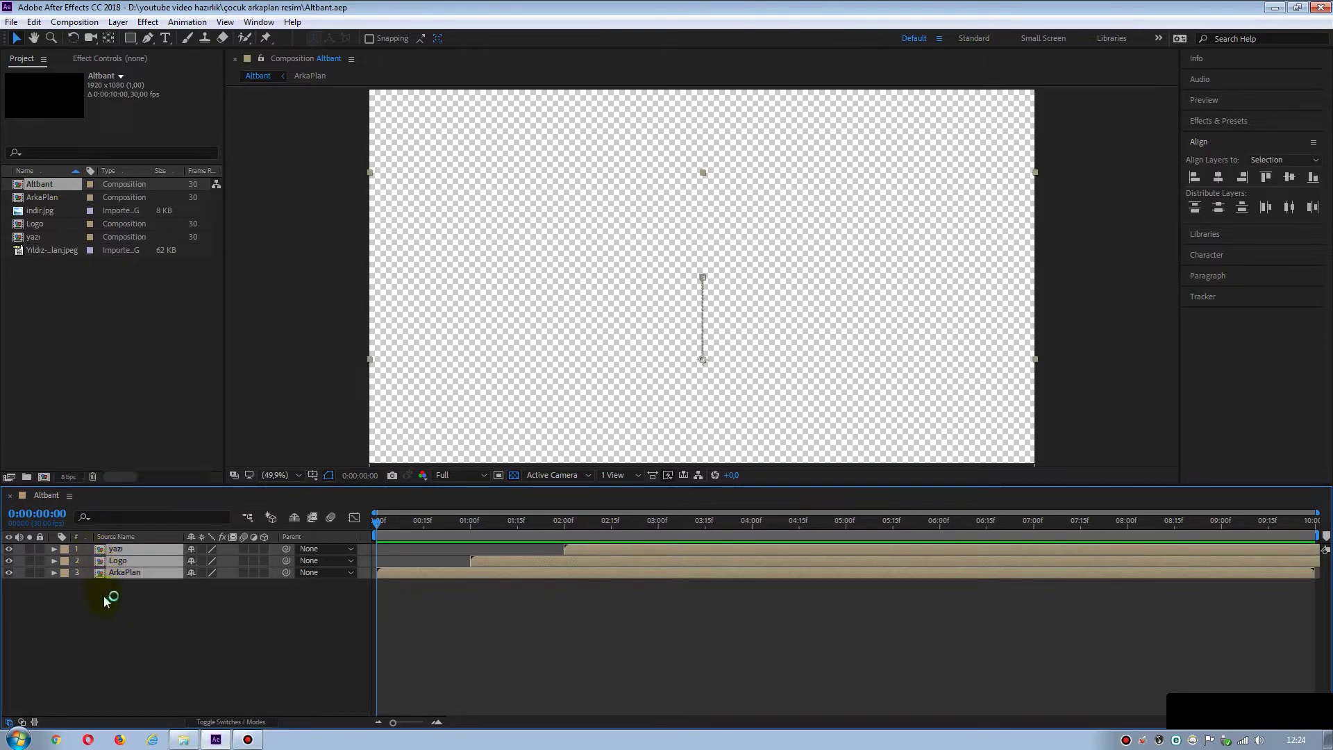
pyautogui.press('Delete')
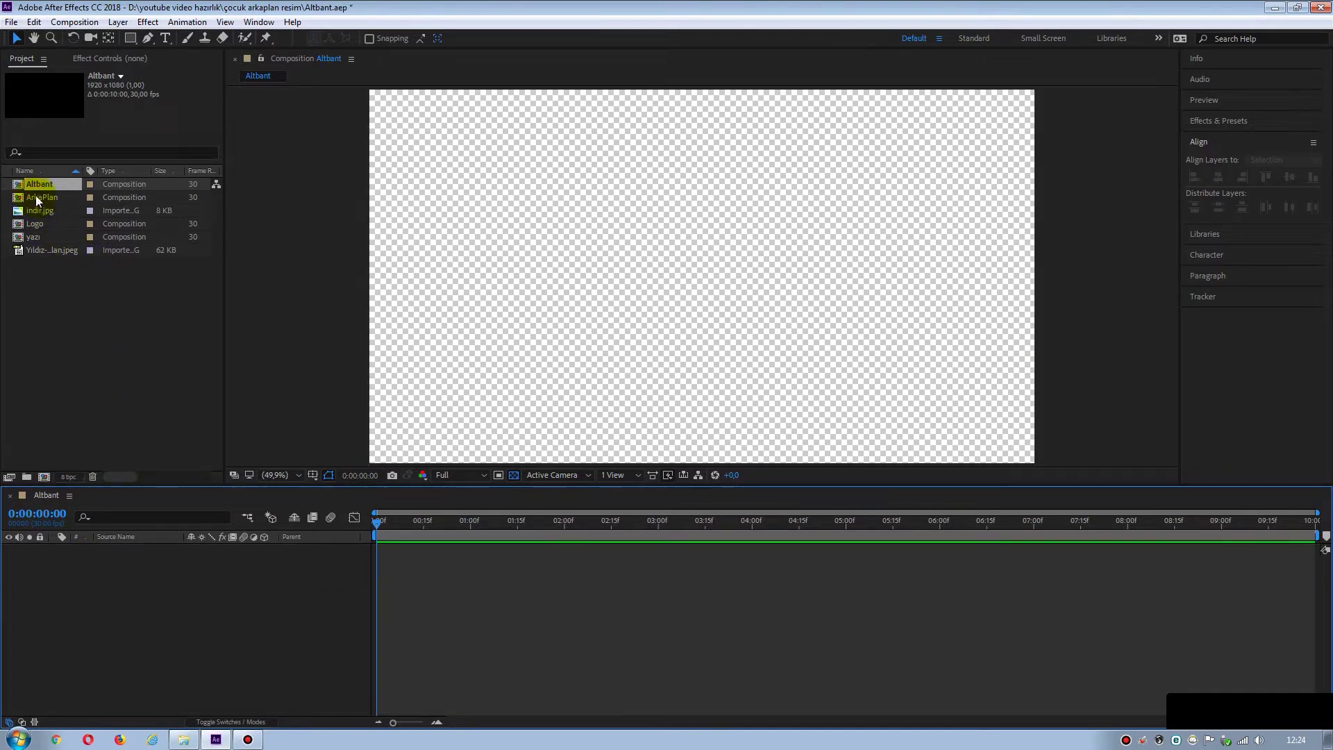
pyautogui.click(35, 196)
pyautogui.press('Delete')
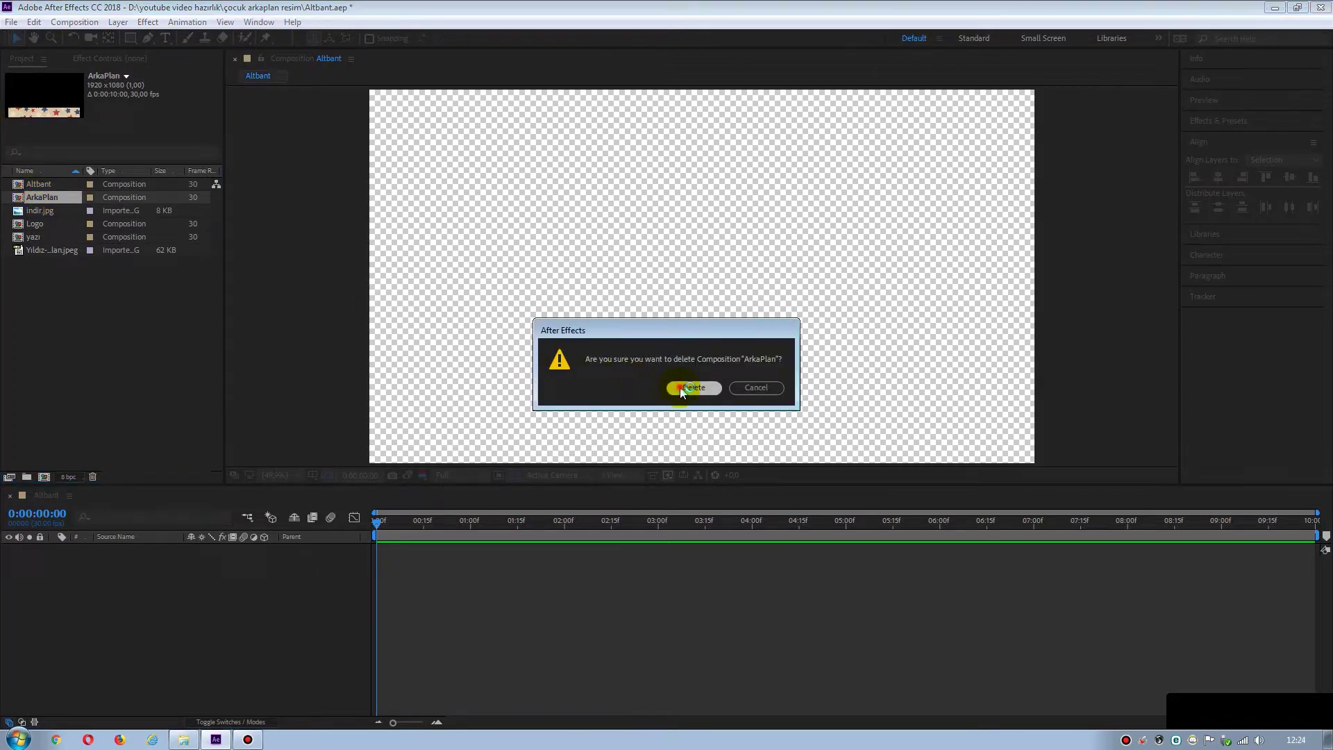
pyautogui.click(679, 386)
# Delete the Logo and yazi compositions from the project.
pyautogui.click(38, 209)
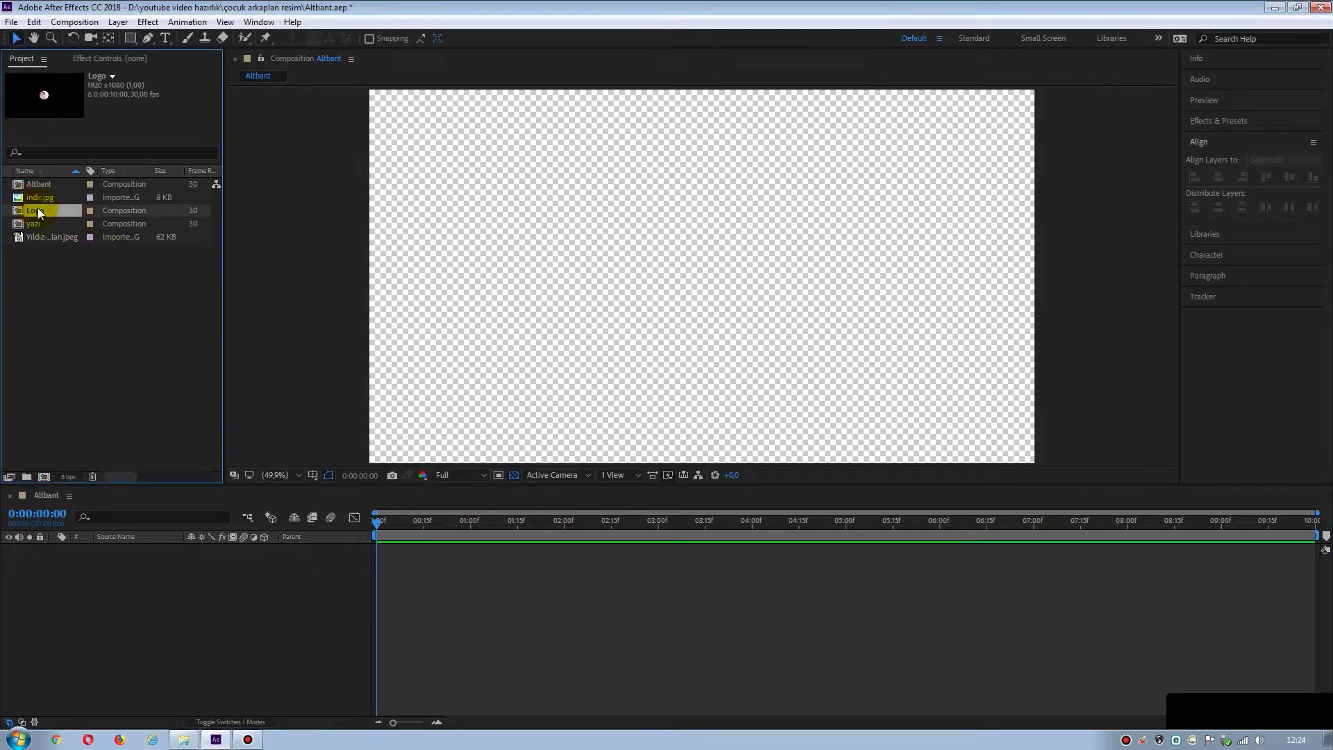
pyautogui.press('Delete')
pyautogui.click(685, 386)
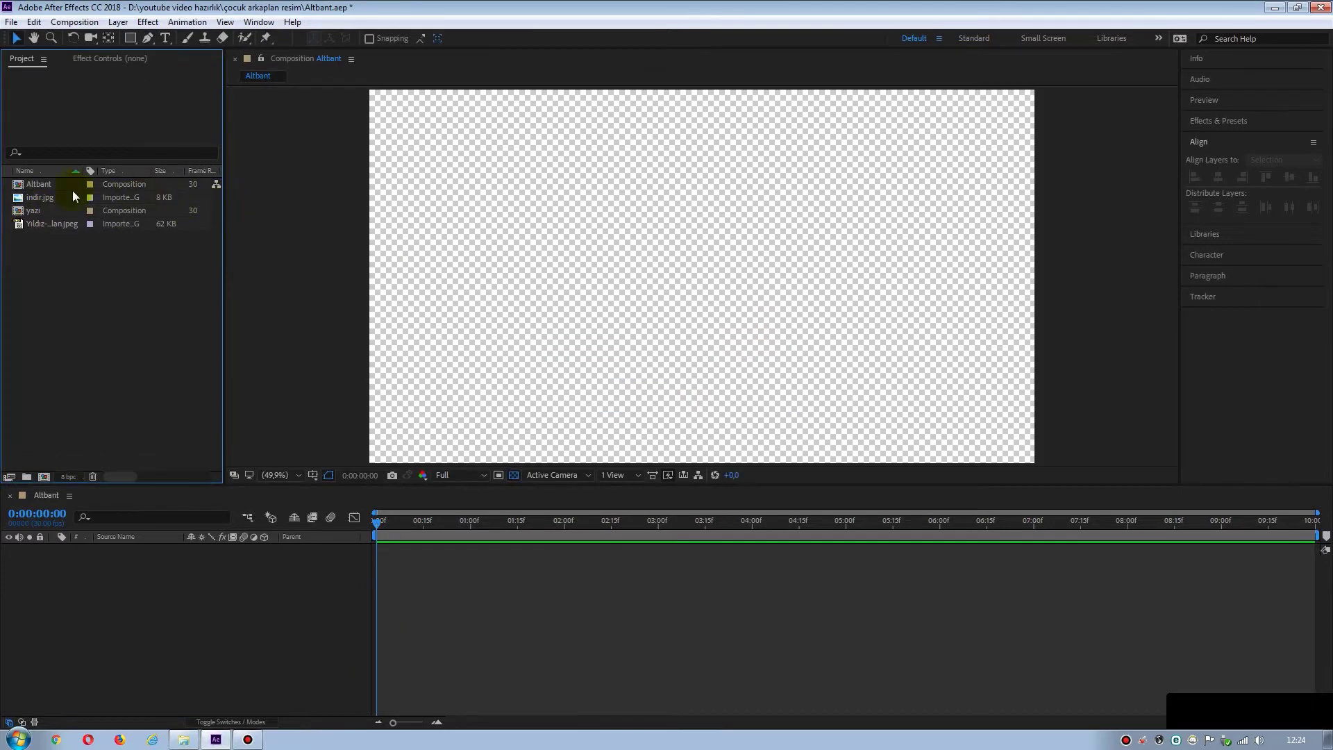
pyautogui.click(31, 209)
pyautogui.press('Delete')
pyautogui.click(679, 386)
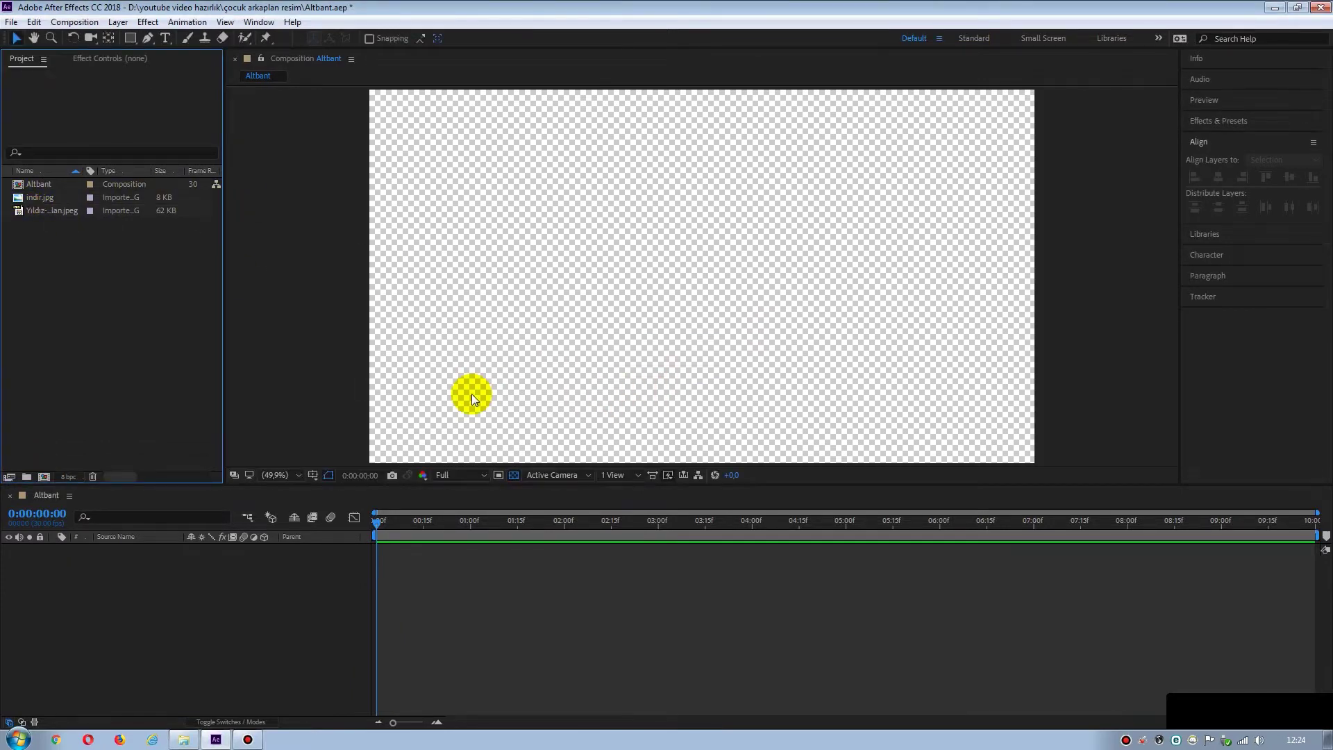
# Bring up the project's folder in the file browser.
pyautogui.click(205, 455)
pyautogui.click(181, 605)
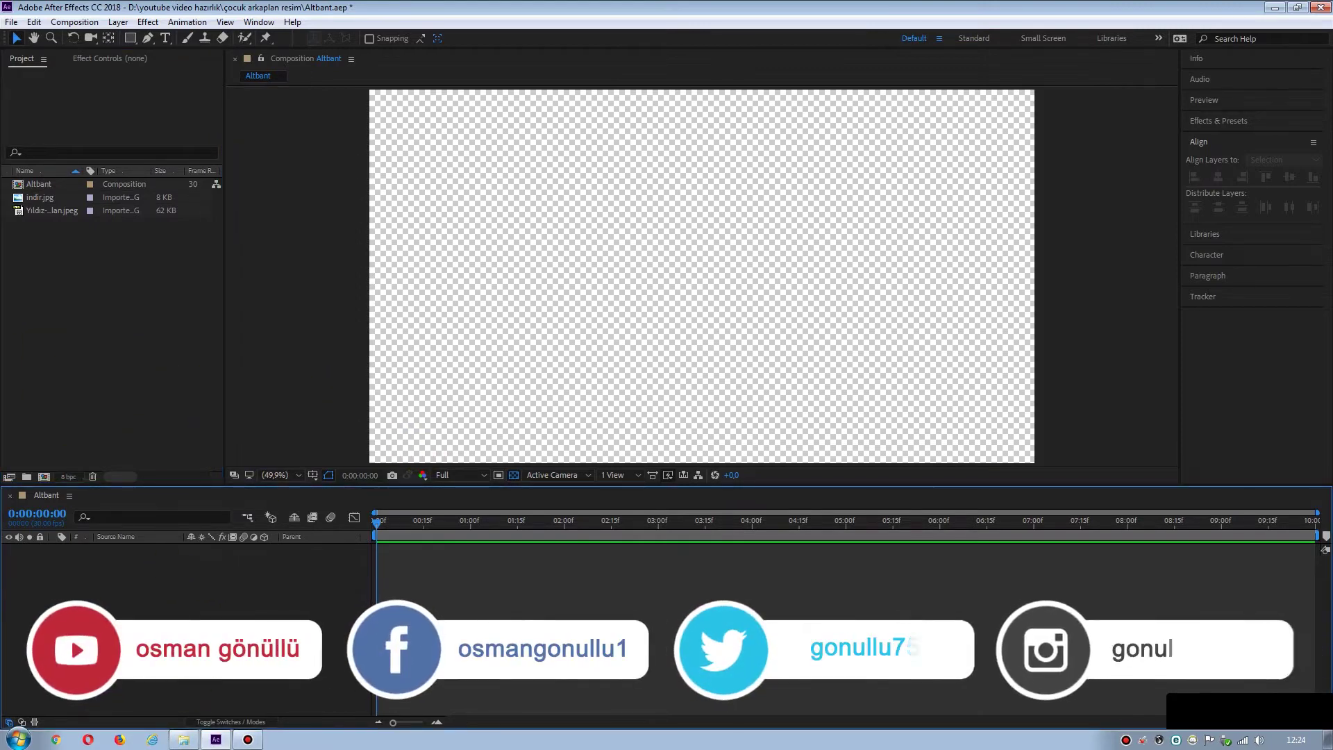
pyautogui.click(183, 739)
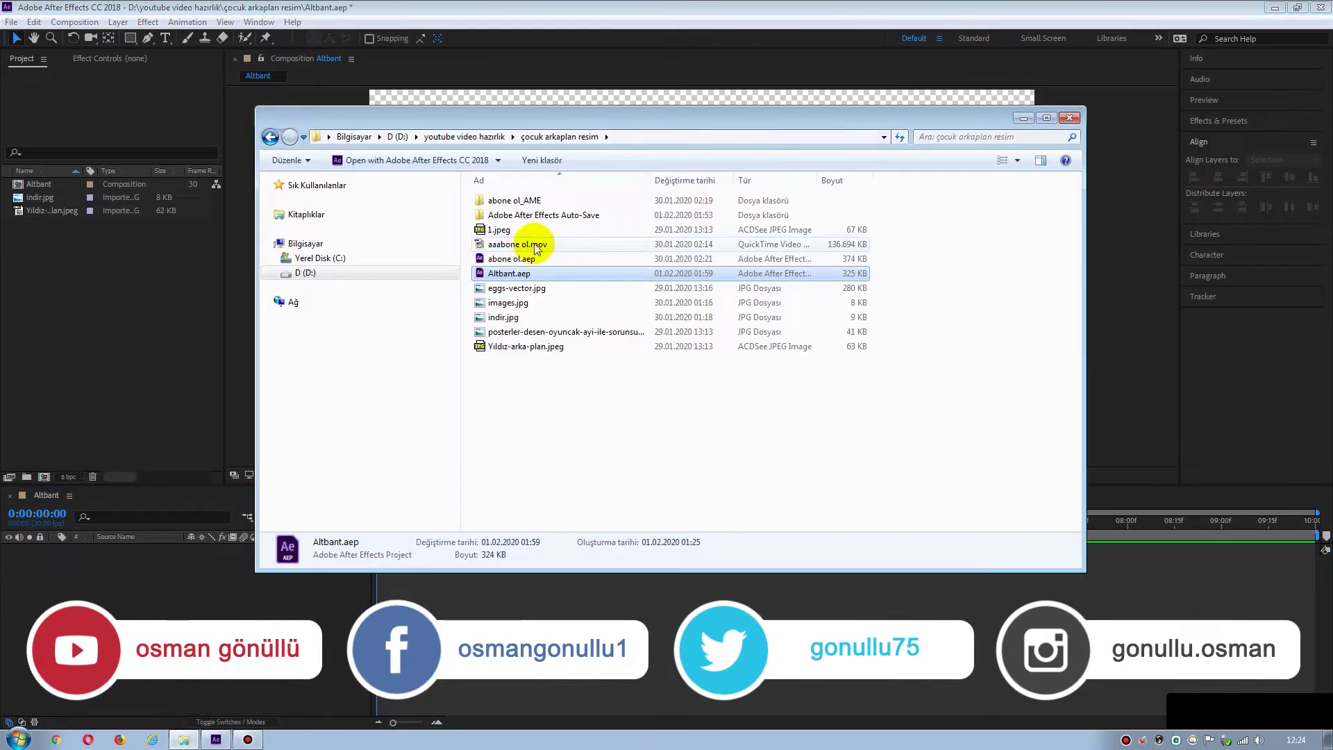
# Import indir.jpg from the large-icon folder view and place it as a layer in Altbant.
pyautogui.click(1018, 160)
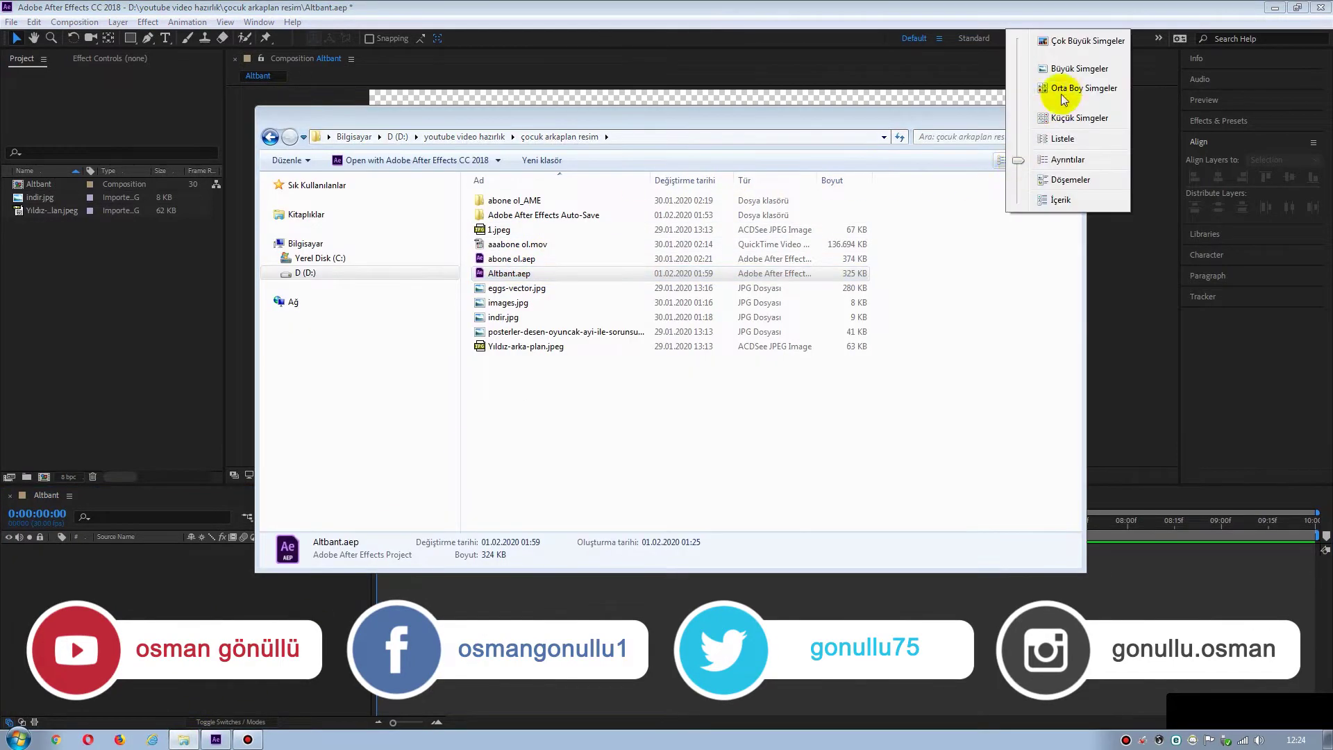
pyautogui.click(1065, 68)
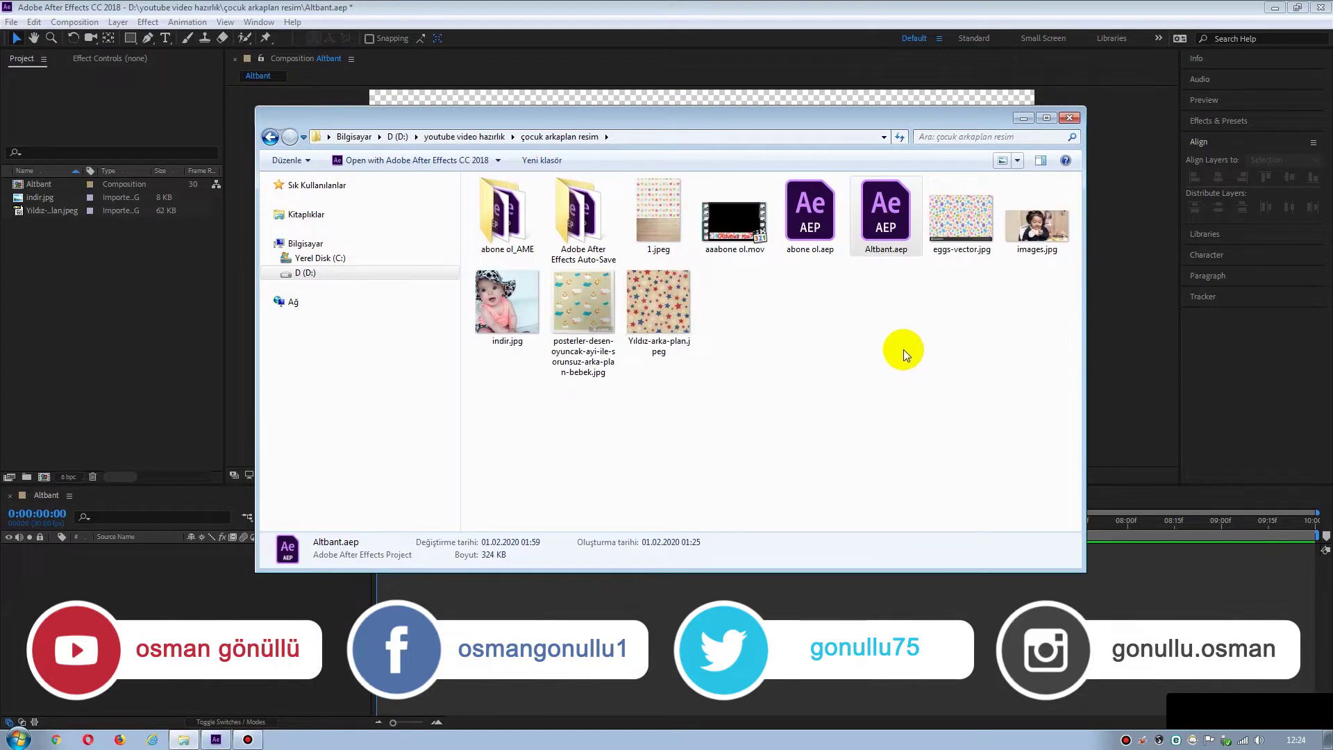
pyautogui.moveTo(511, 307); pyautogui.dragTo(118, 362)
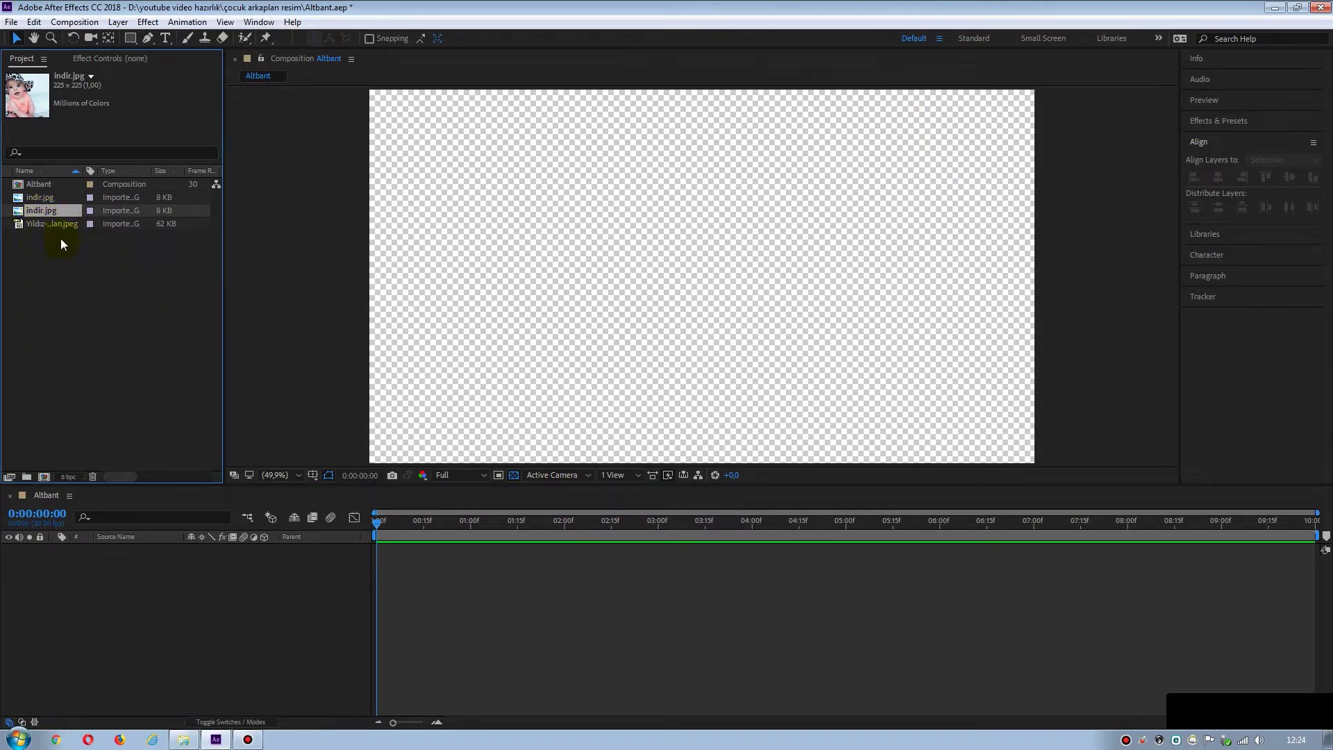
pyautogui.moveTo(65, 271); pyautogui.dragTo(122, 595)
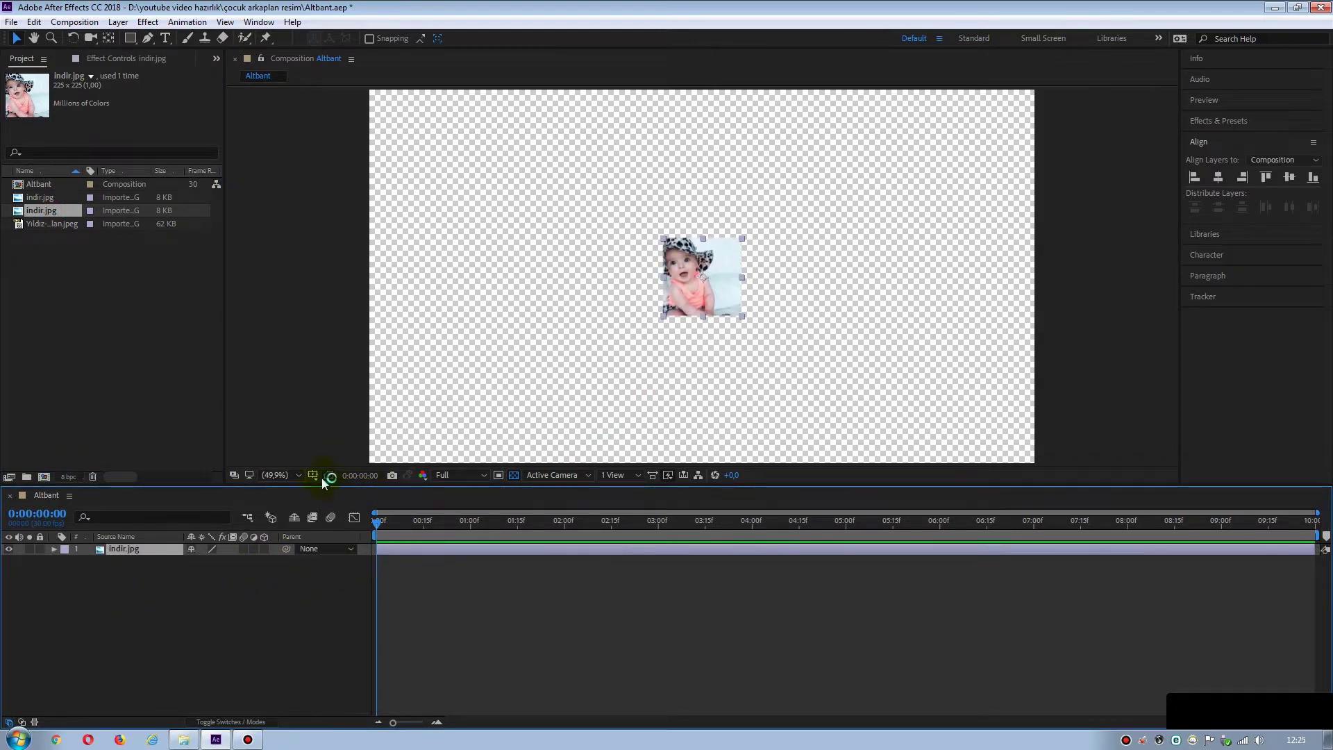
# Set the composition viewer magnification to 200%.
pyautogui.click(297, 477)
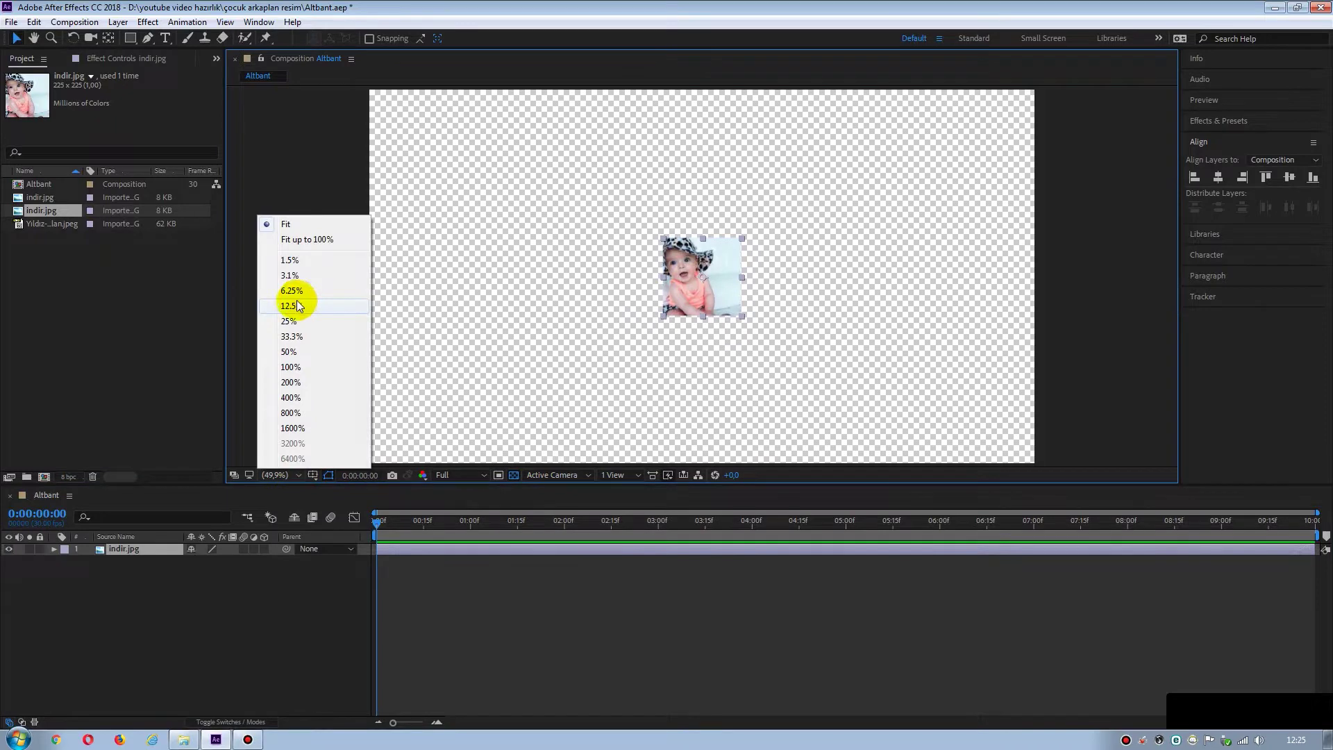
pyautogui.click(291, 336)
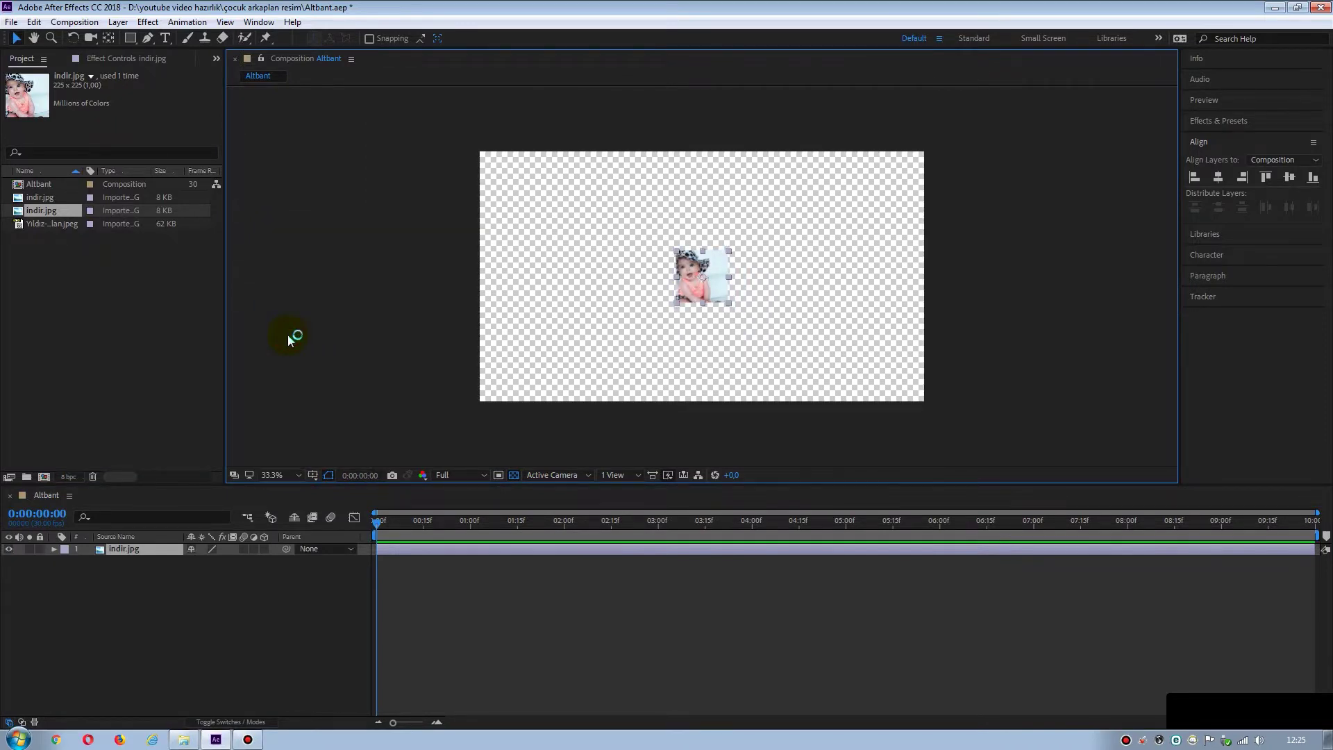
pyautogui.press('.')
pyautogui.press('.')
pyautogui.press('.')
pyautogui.press('.')
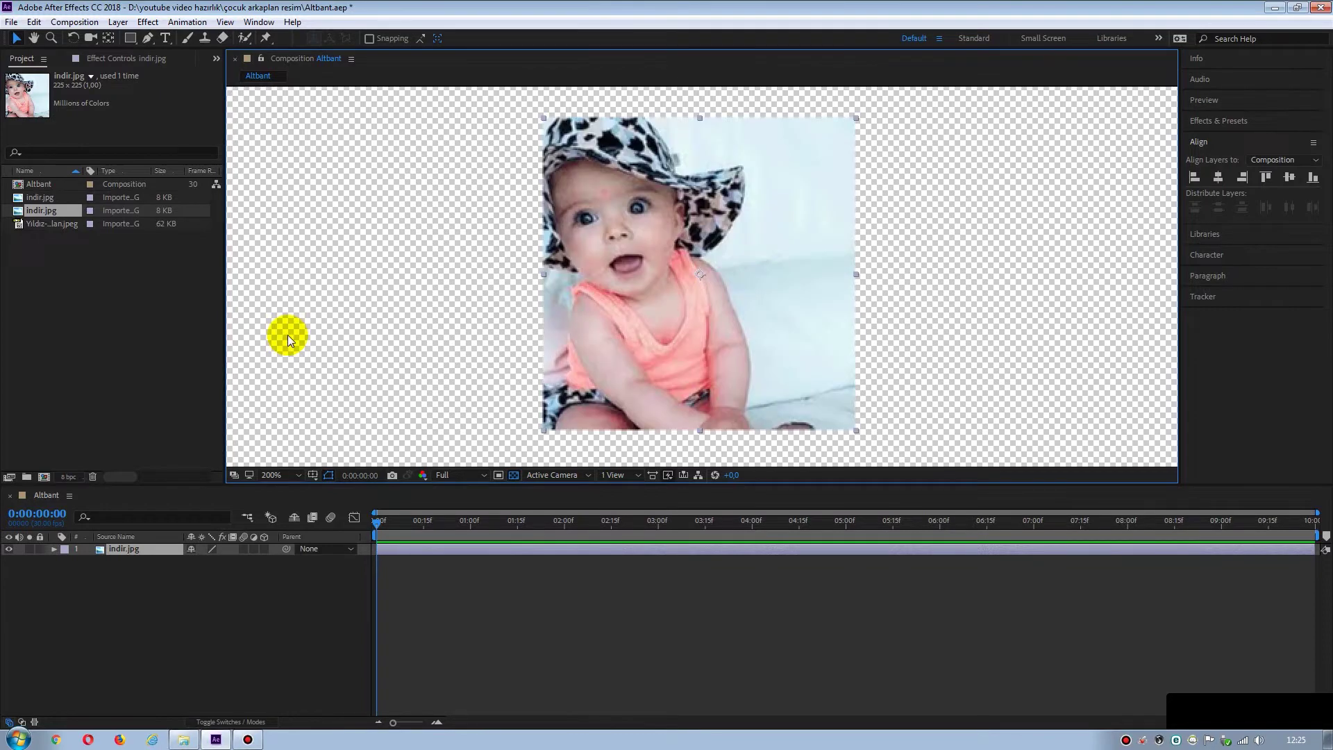
pyautogui.click(235, 562)
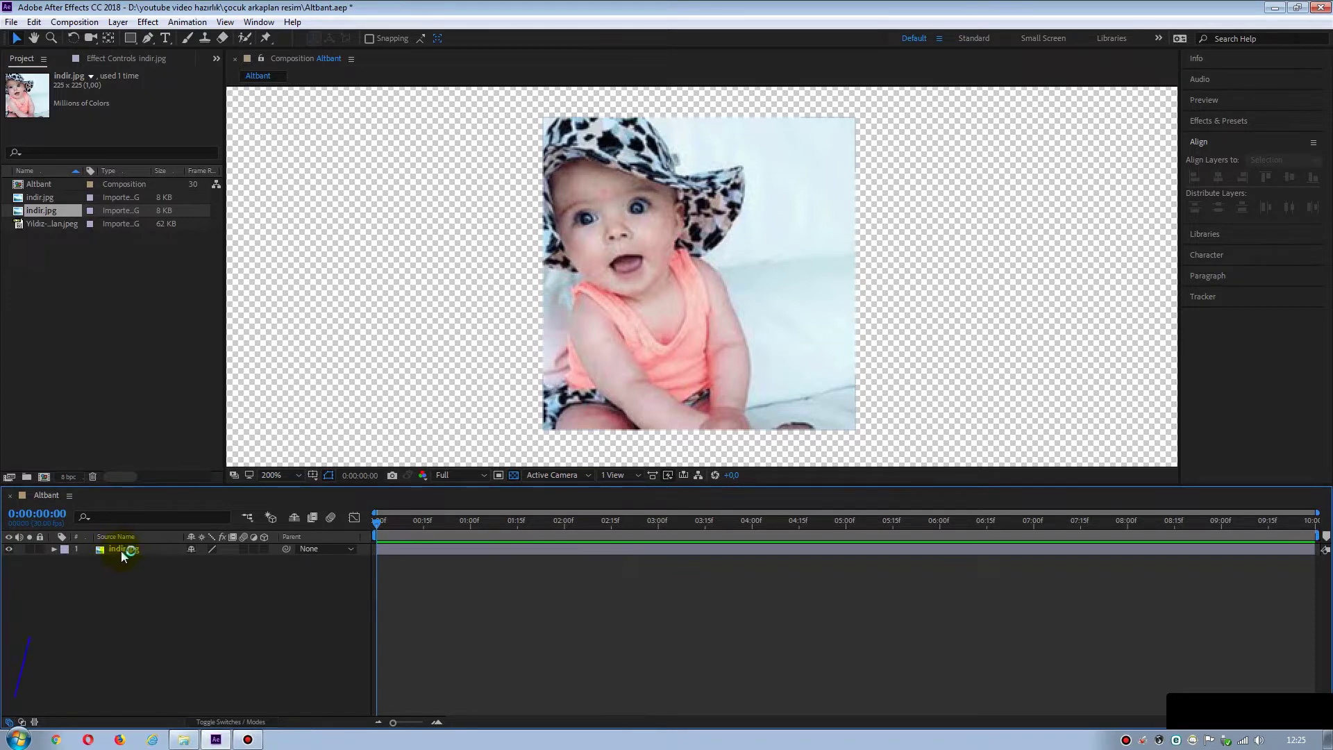
# Draw an ellipse mask across the indir.jpg layer so only a round portrait shows.
pyautogui.click(127, 549)
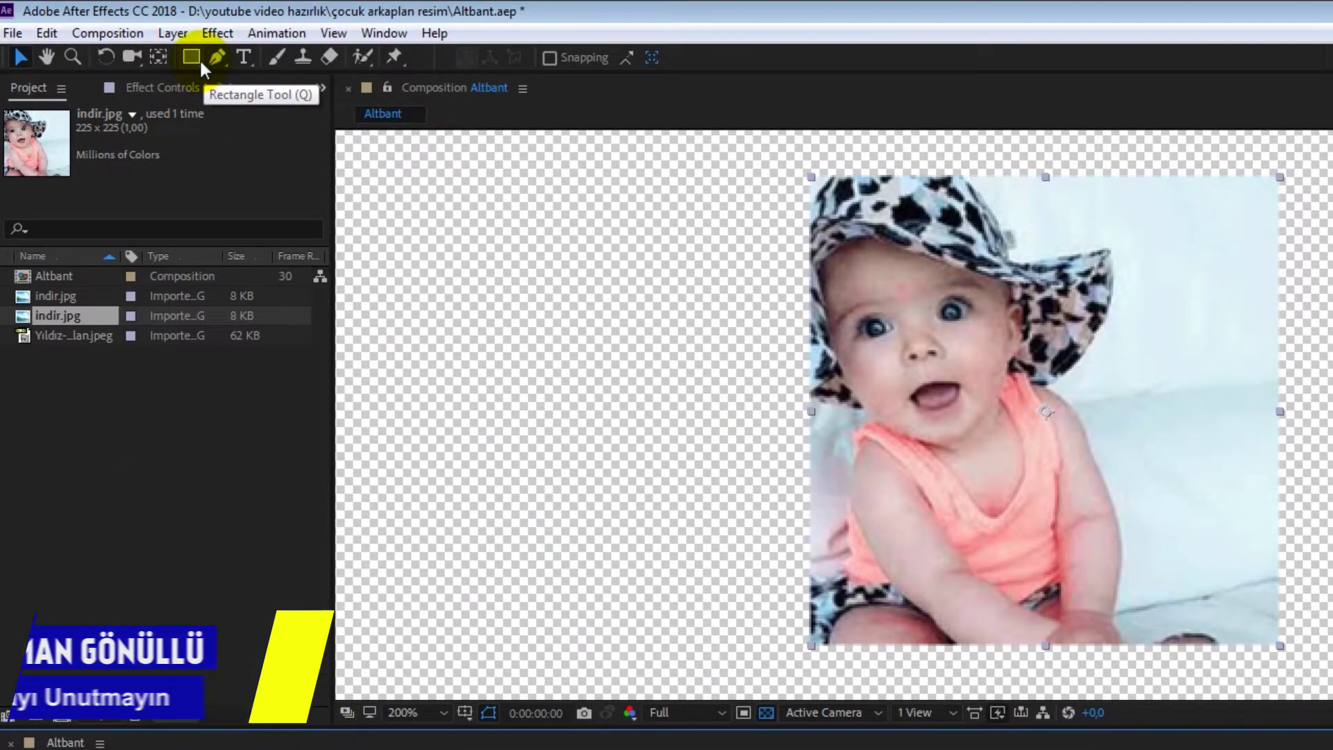
pyautogui.click(198, 57)
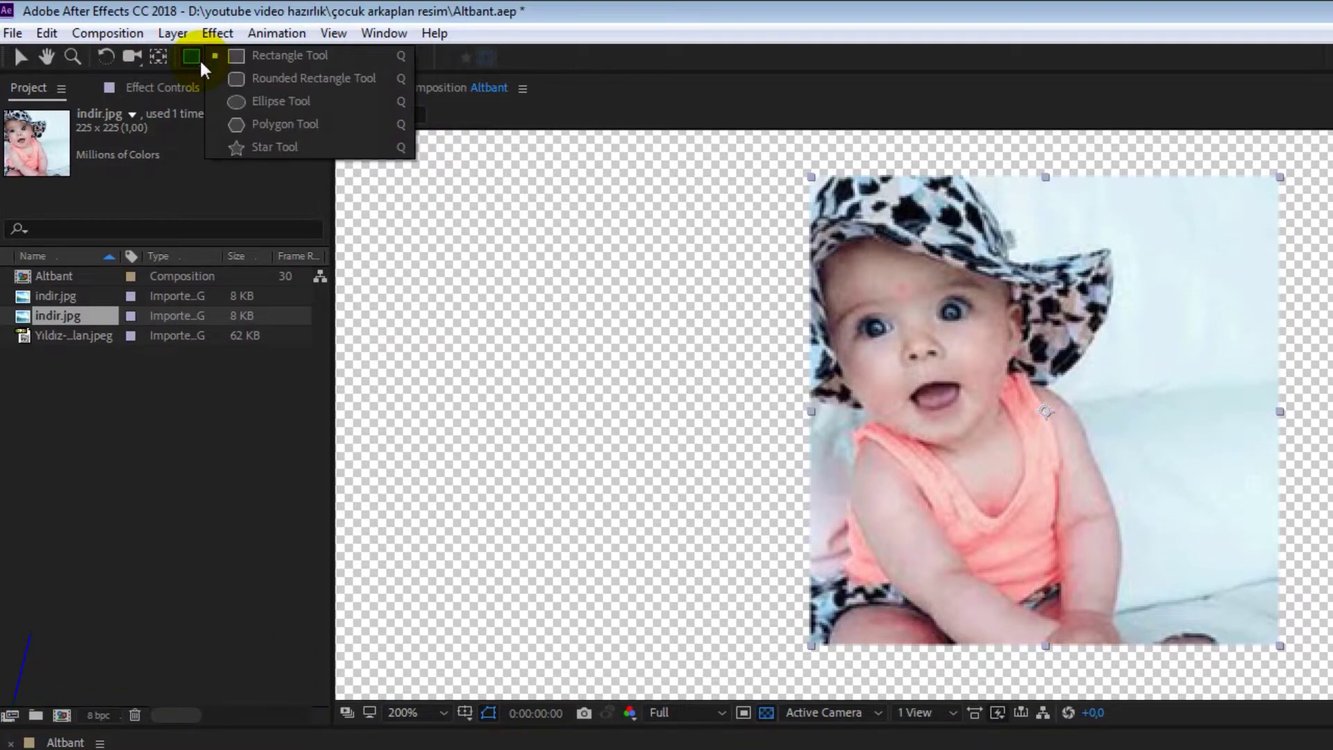
pyautogui.click(274, 102)
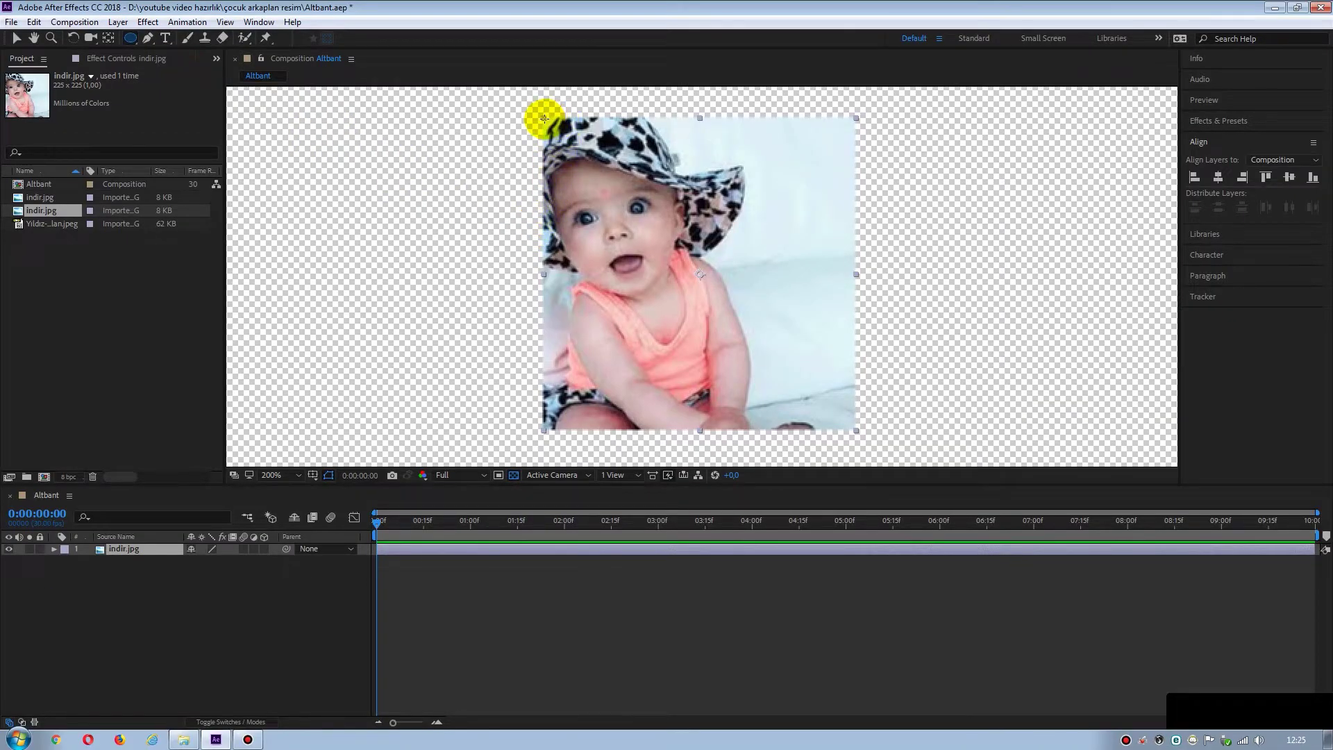
pyautogui.moveTo(544, 118); pyautogui.dragTo(762, 393)
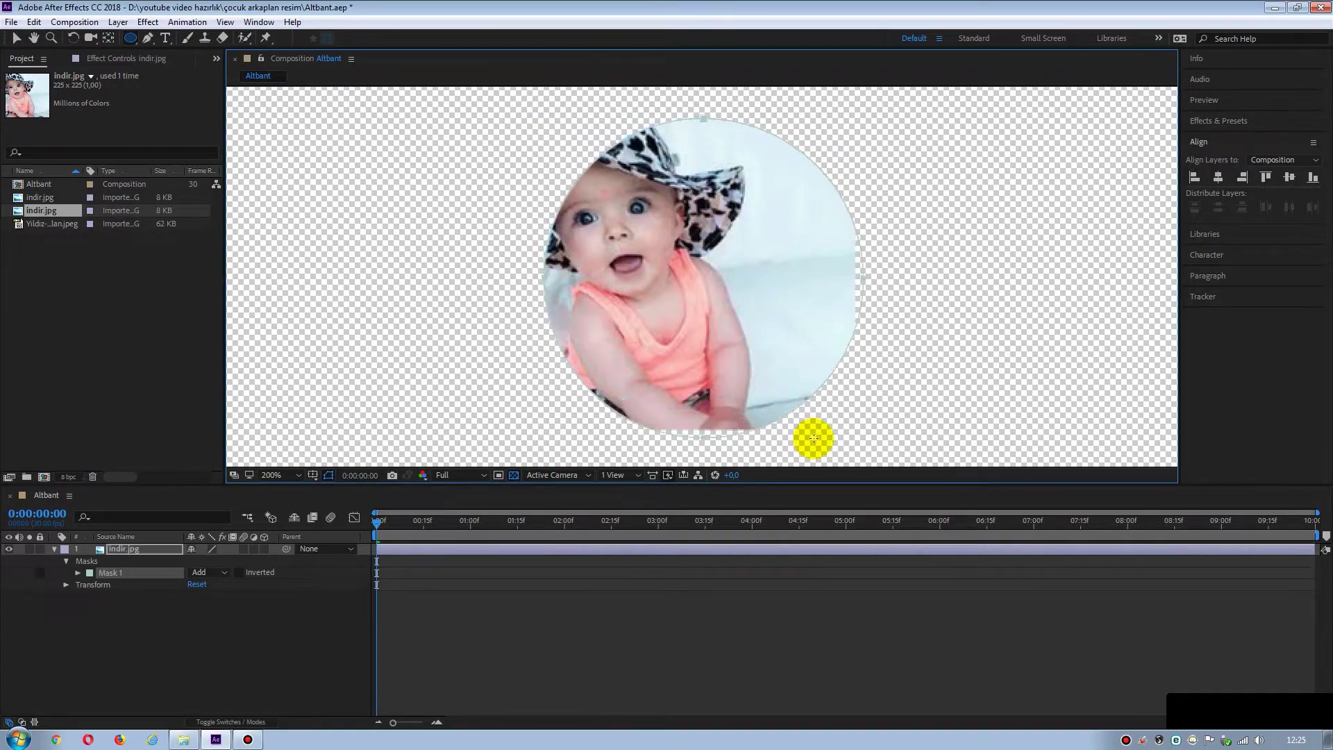
pyautogui.moveTo(762, 393)
pyautogui.mouseDown()
pyautogui.moveTo(836, 452)
pyautogui.moveTo(825, 427)
pyautogui.mouseUp()
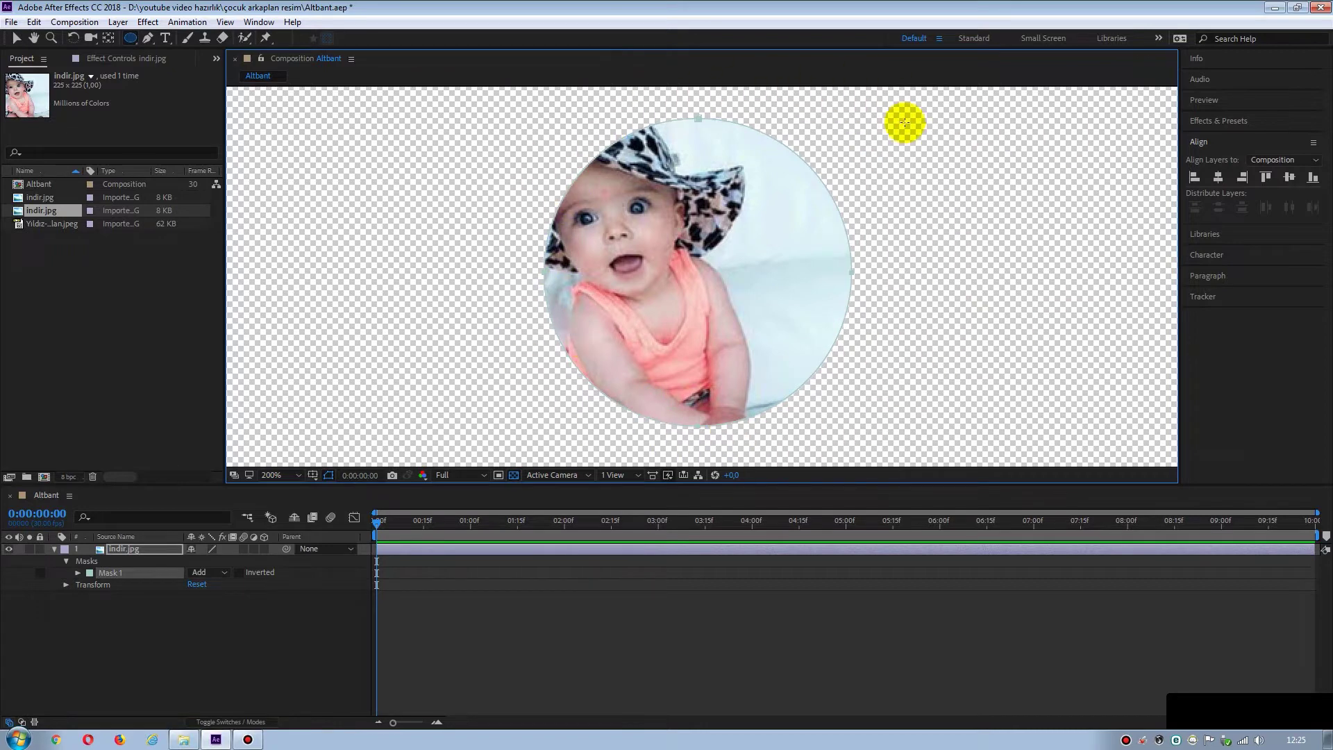
# Find the Stroke effect in Effects & Presets and apply it to the indir.jpg layer.
pyautogui.click(1246, 125)
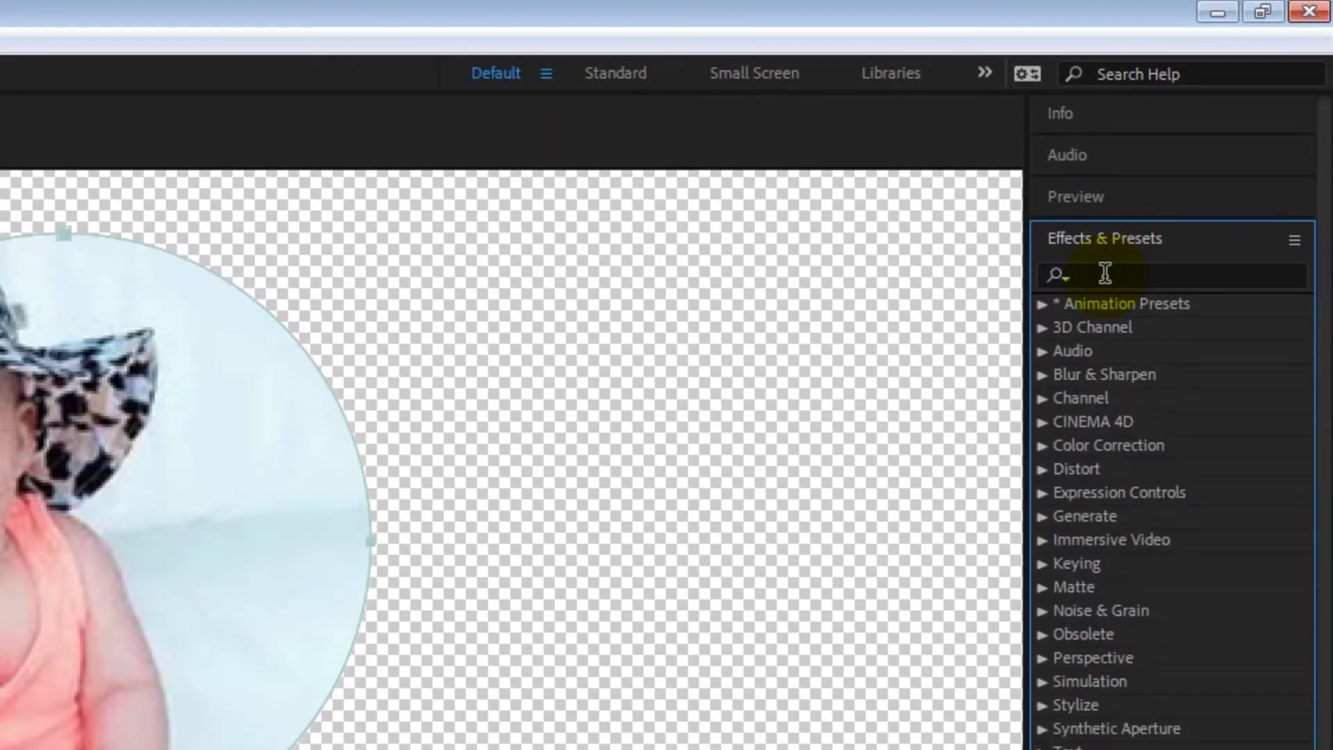
pyautogui.click(1103, 274)
pyautogui.write('stroke')
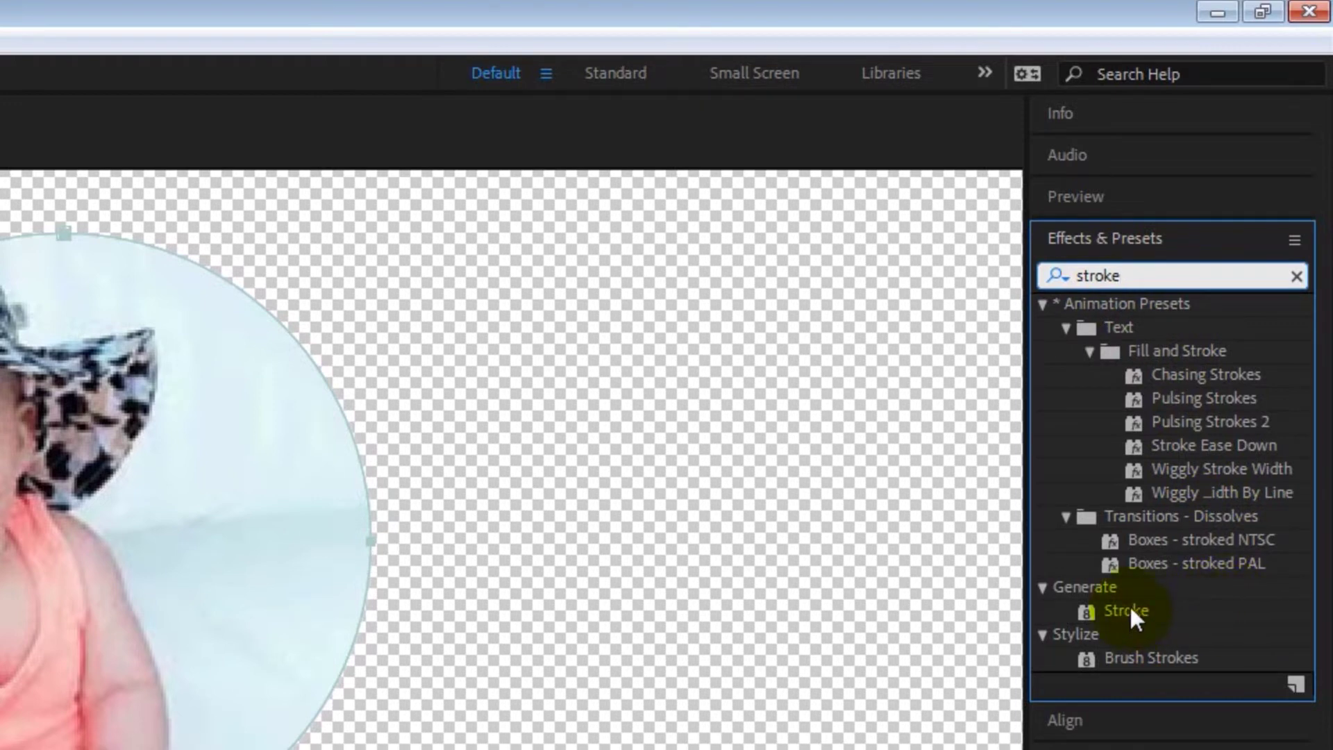
pyautogui.moveTo(1129, 610)
pyautogui.mouseDown()
pyautogui.moveTo(161, 536)
pyautogui.moveTo(139, 546)
pyautogui.mouseUp()
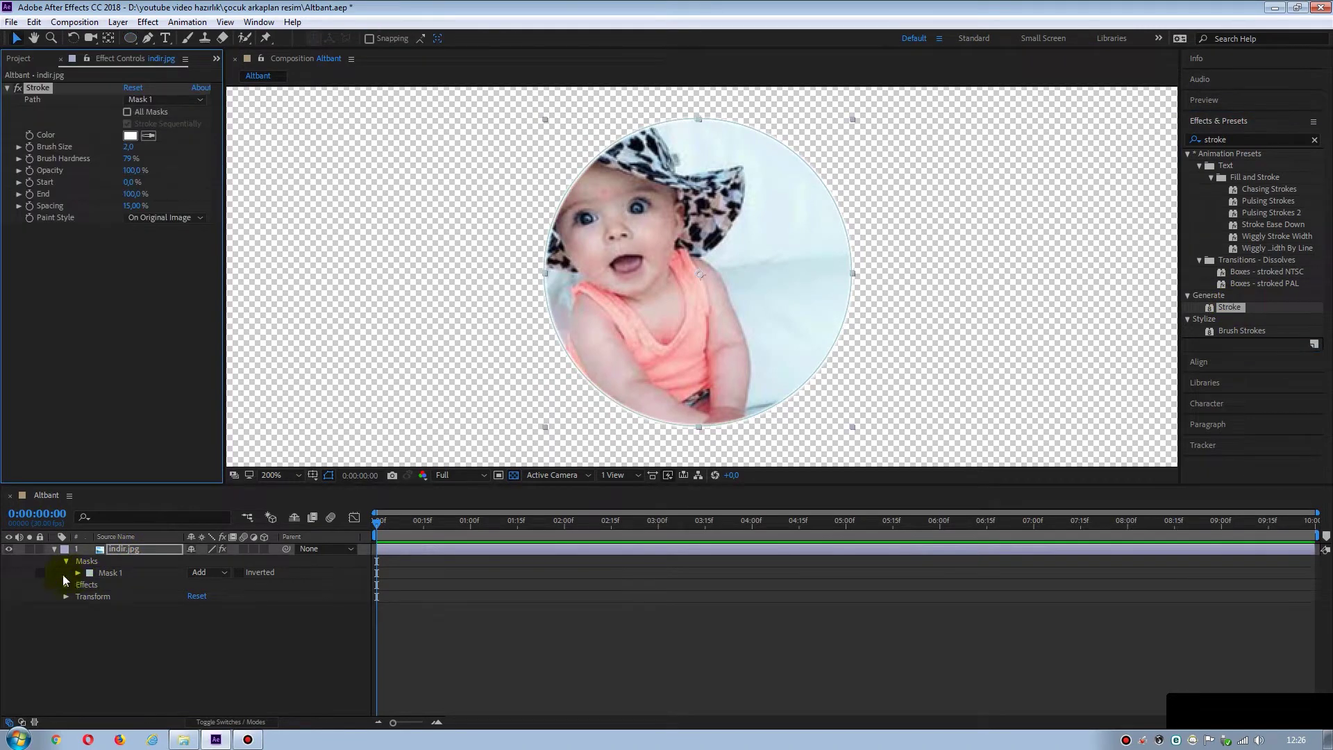
pyautogui.click(66, 585)
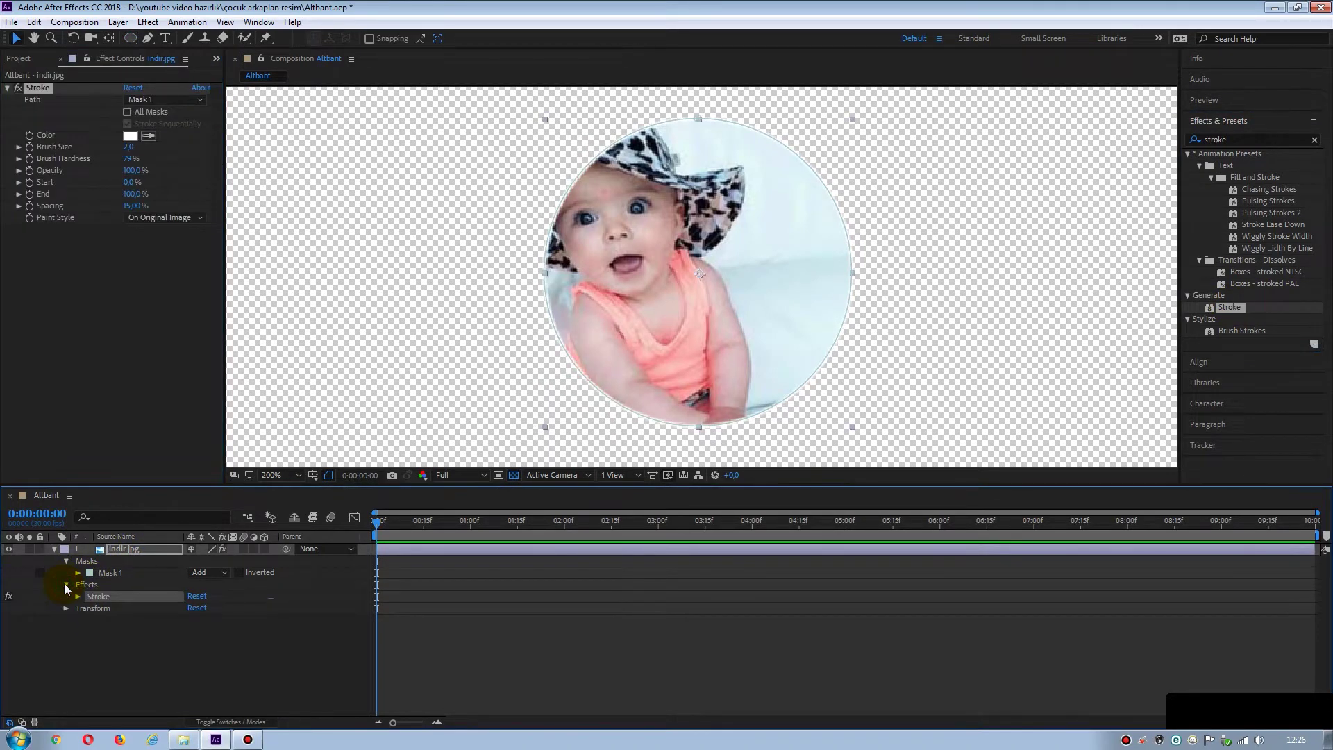
pyautogui.click(79, 597)
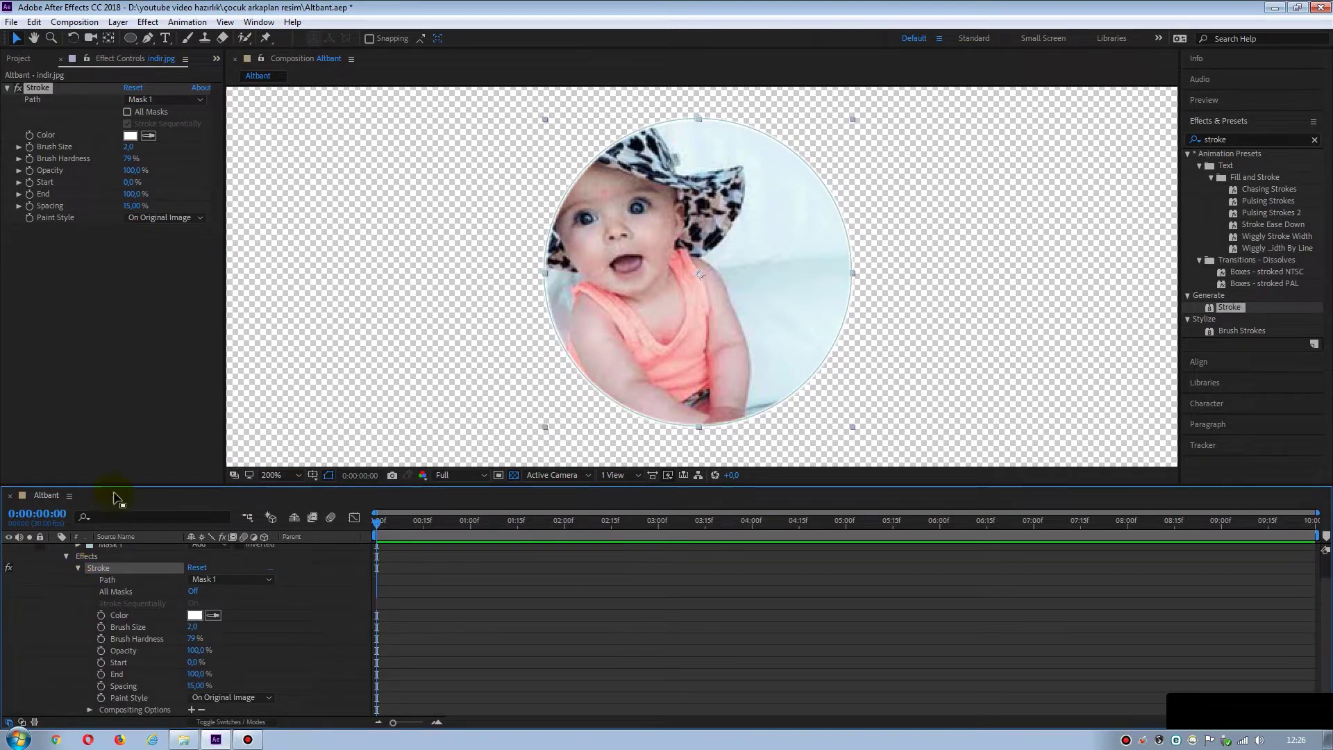
# Set the Stroke colour to red FB0404 and Brush Size to 5.
pyautogui.click(132, 137)
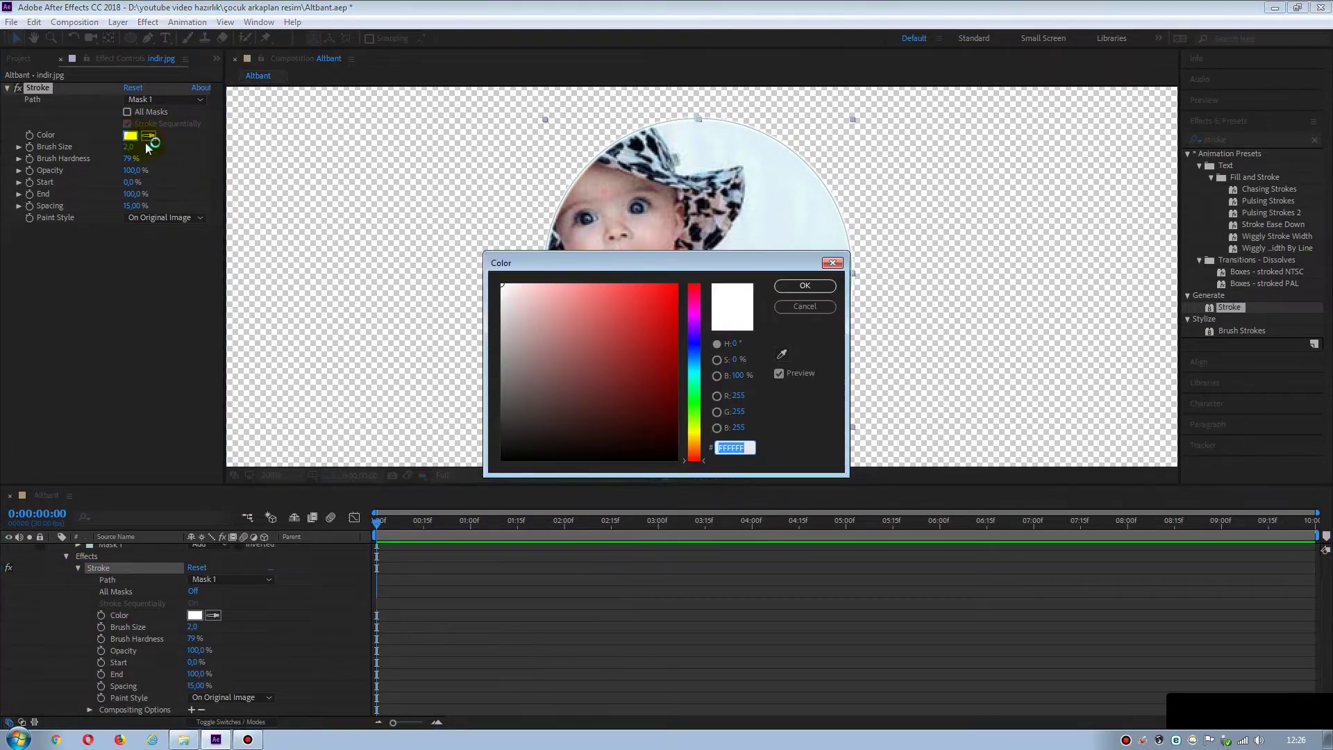
pyautogui.click(674, 286)
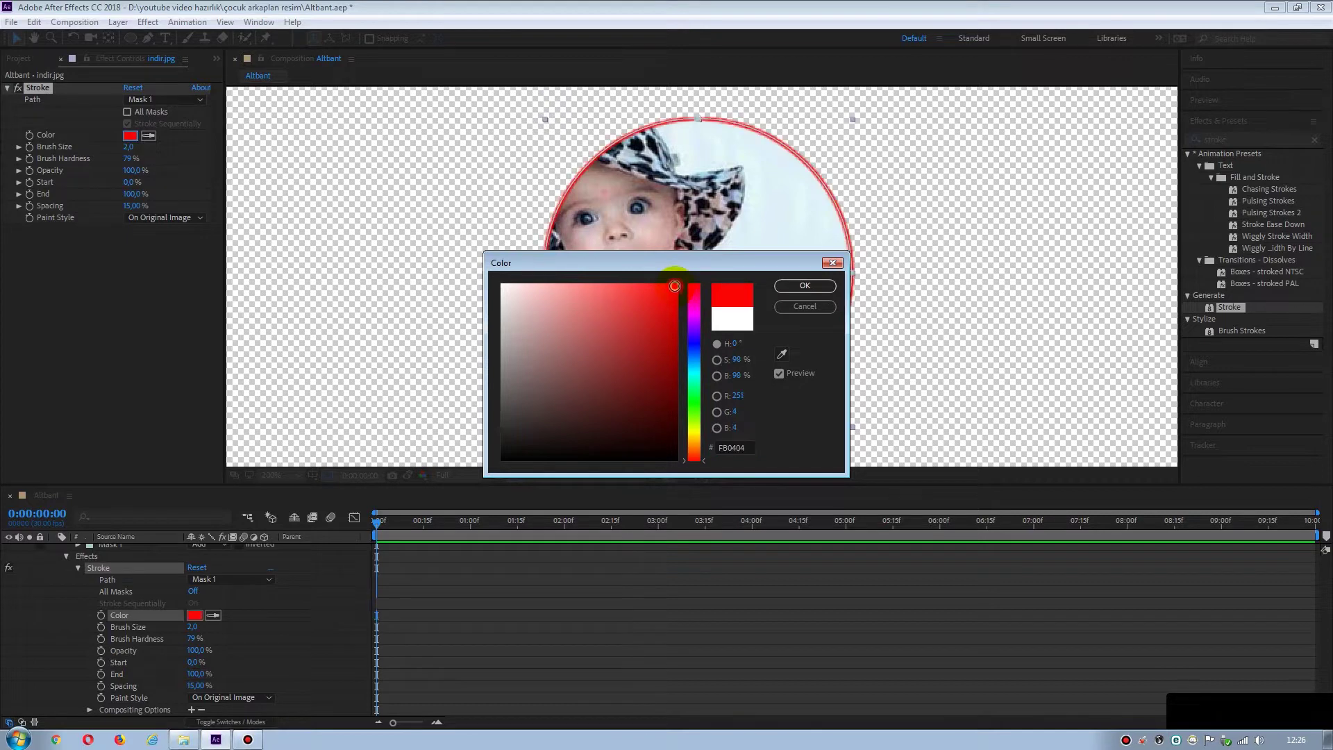
pyautogui.click(801, 286)
pyautogui.click(129, 148)
pyautogui.write('5')
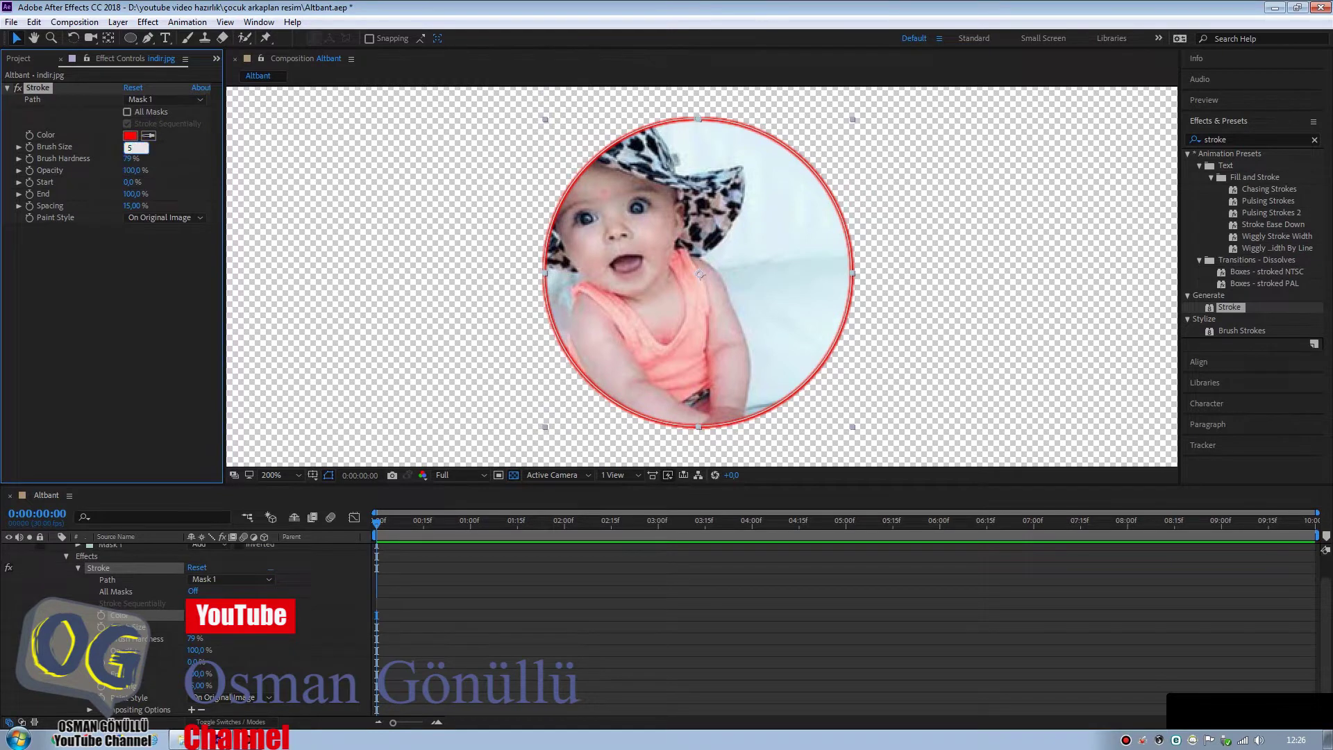
pyautogui.press('Return')
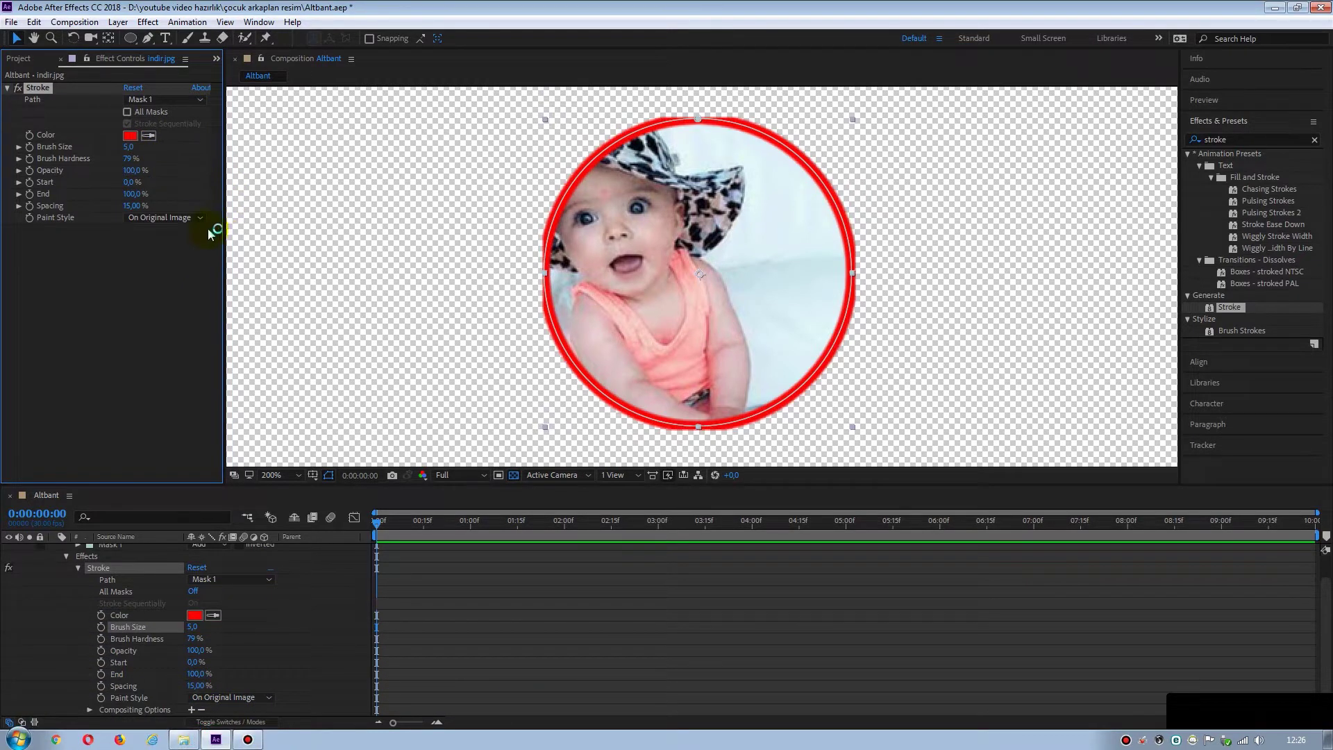
pyautogui.click(851, 427)
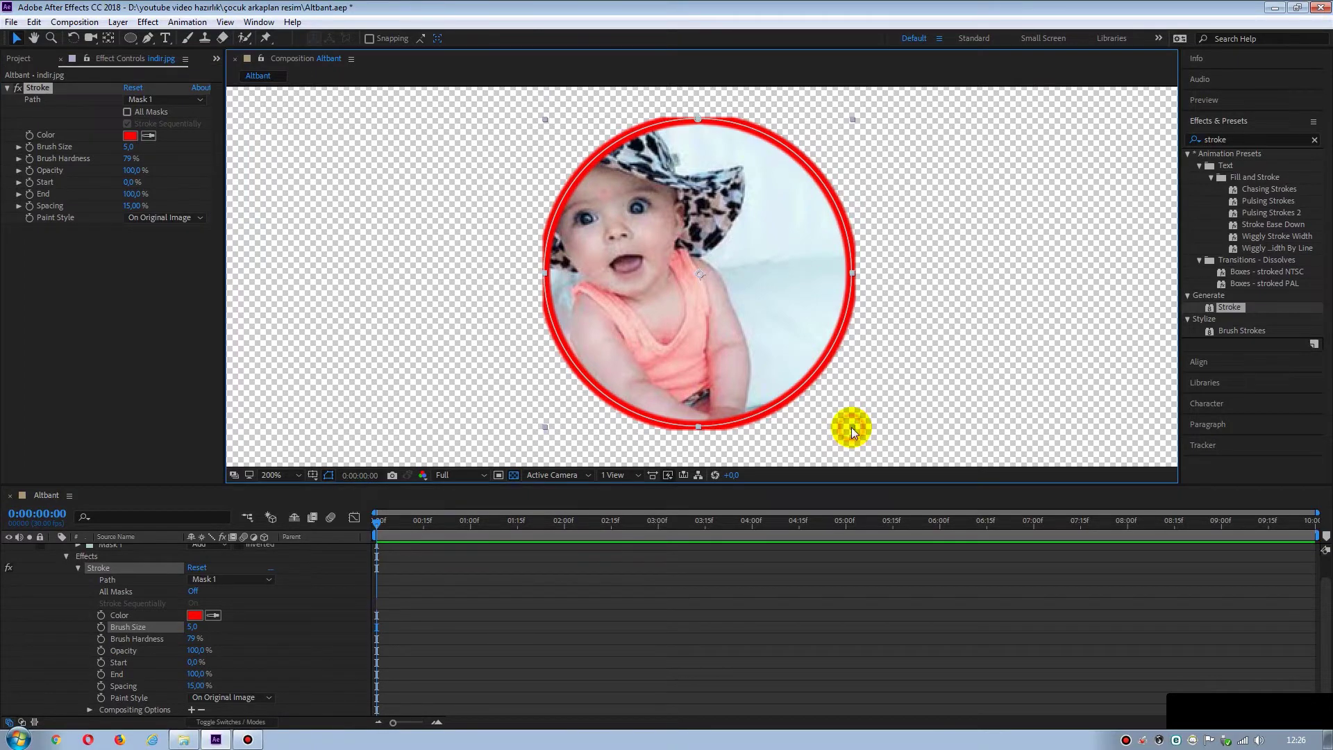
# Collapse the Stroke and indir.jpg layer properties and reselect the photo layer.
pyautogui.doubleClick(852, 427)
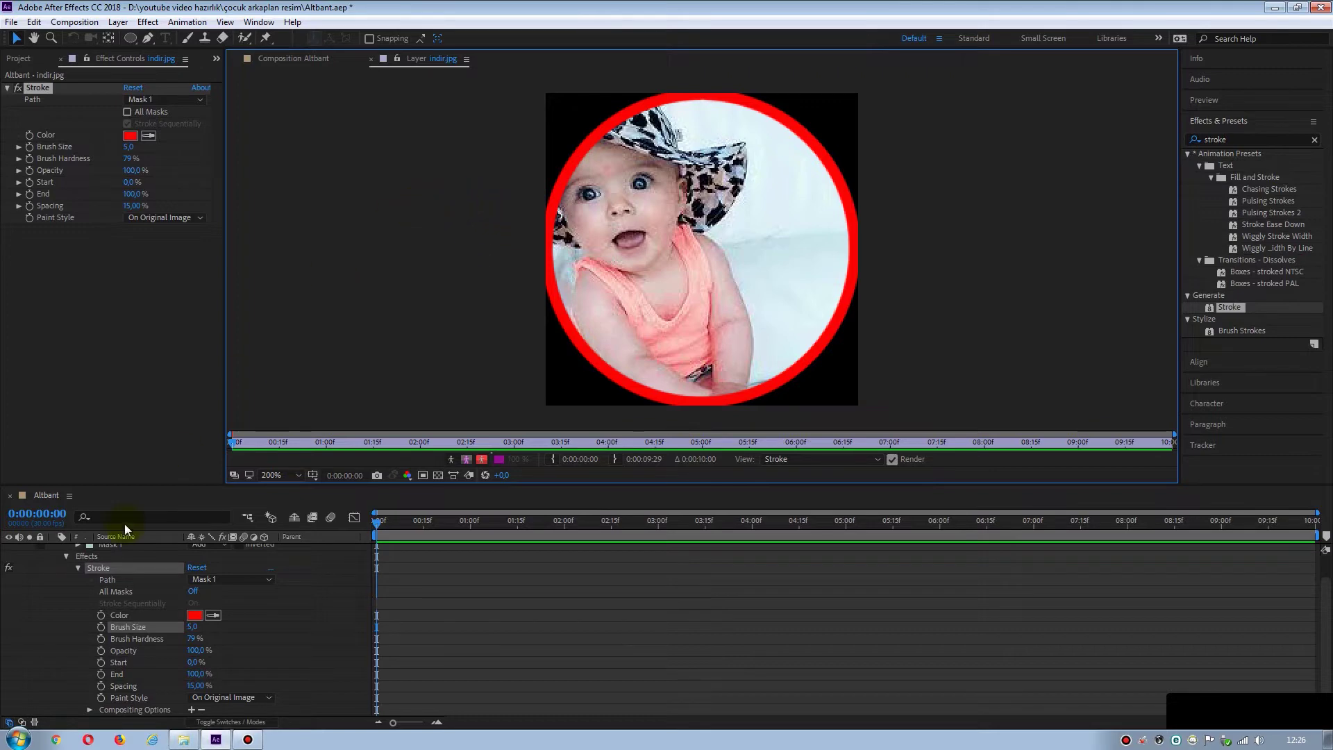
pyautogui.click(66, 556)
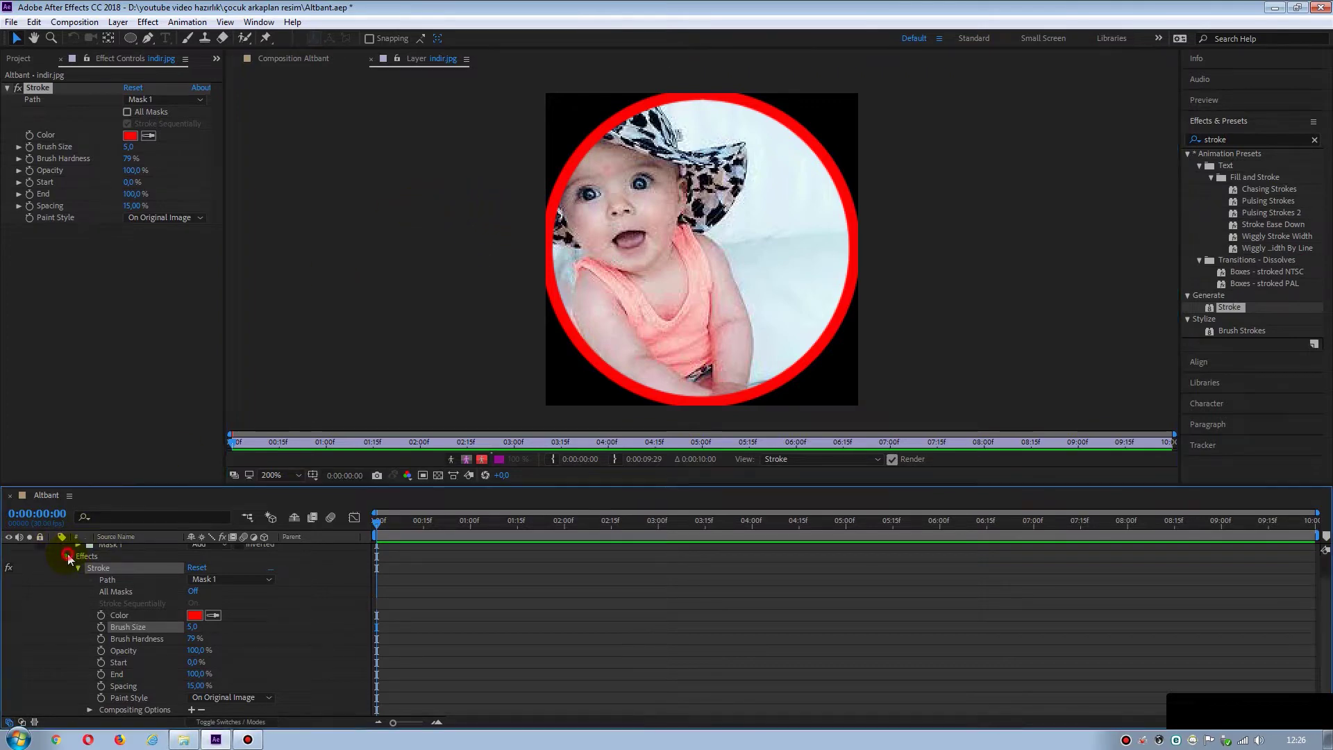
pyautogui.click(56, 550)
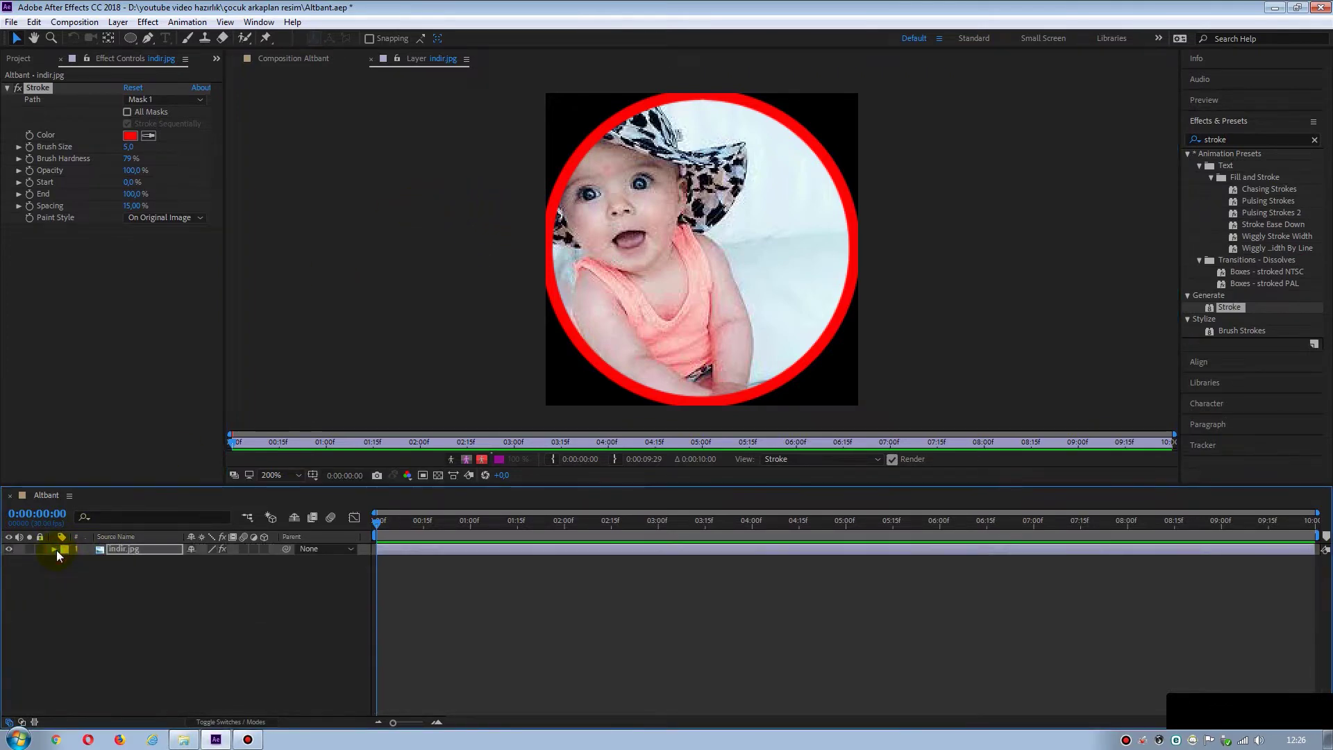
pyautogui.click(189, 610)
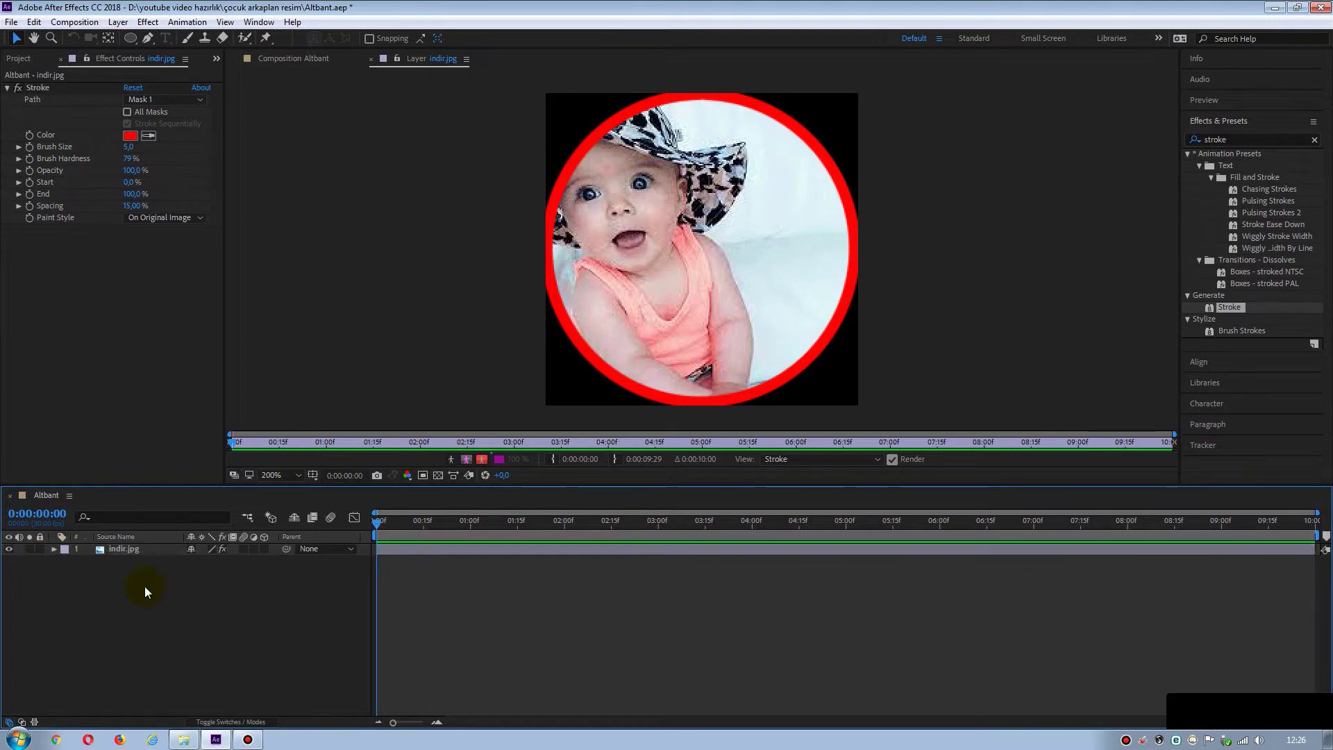
pyautogui.click(123, 550)
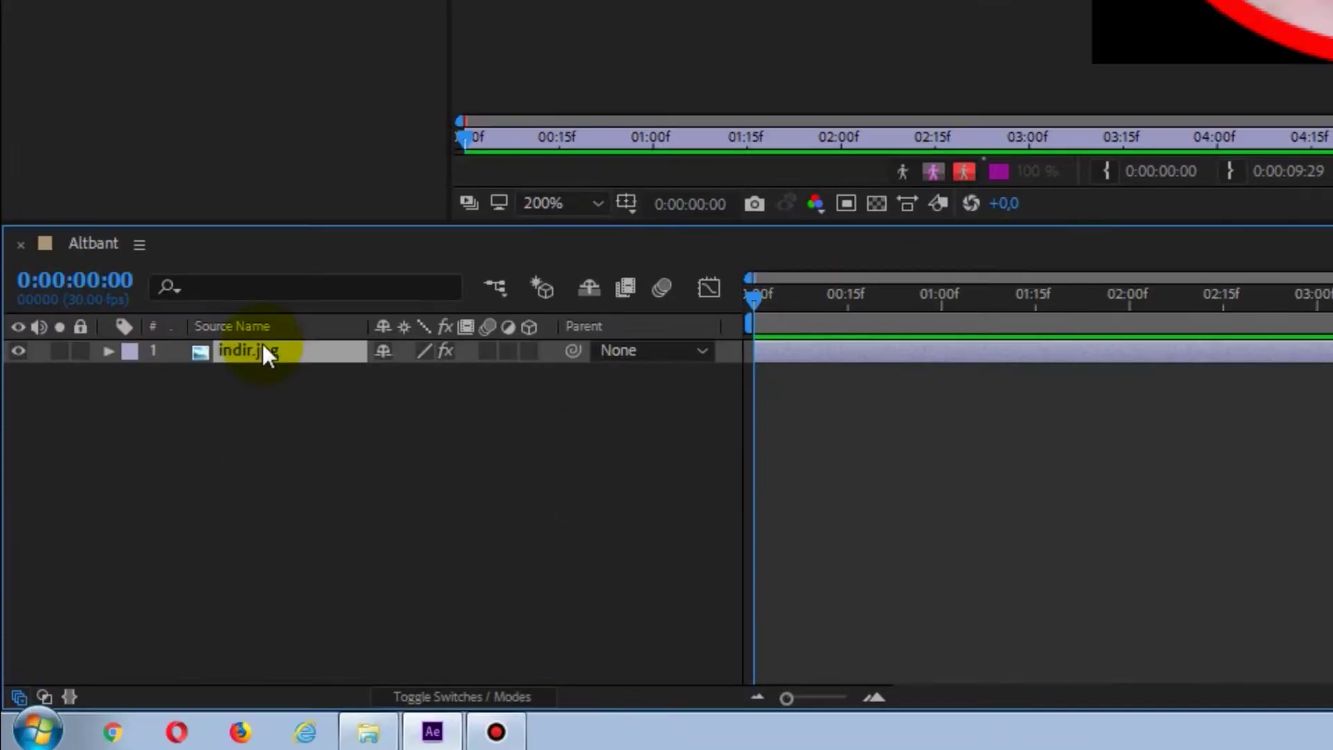
# Pre-compose indir.jpg into a new 'logo' composition, moving all attributes into it.
pyautogui.rightClick(133, 549)
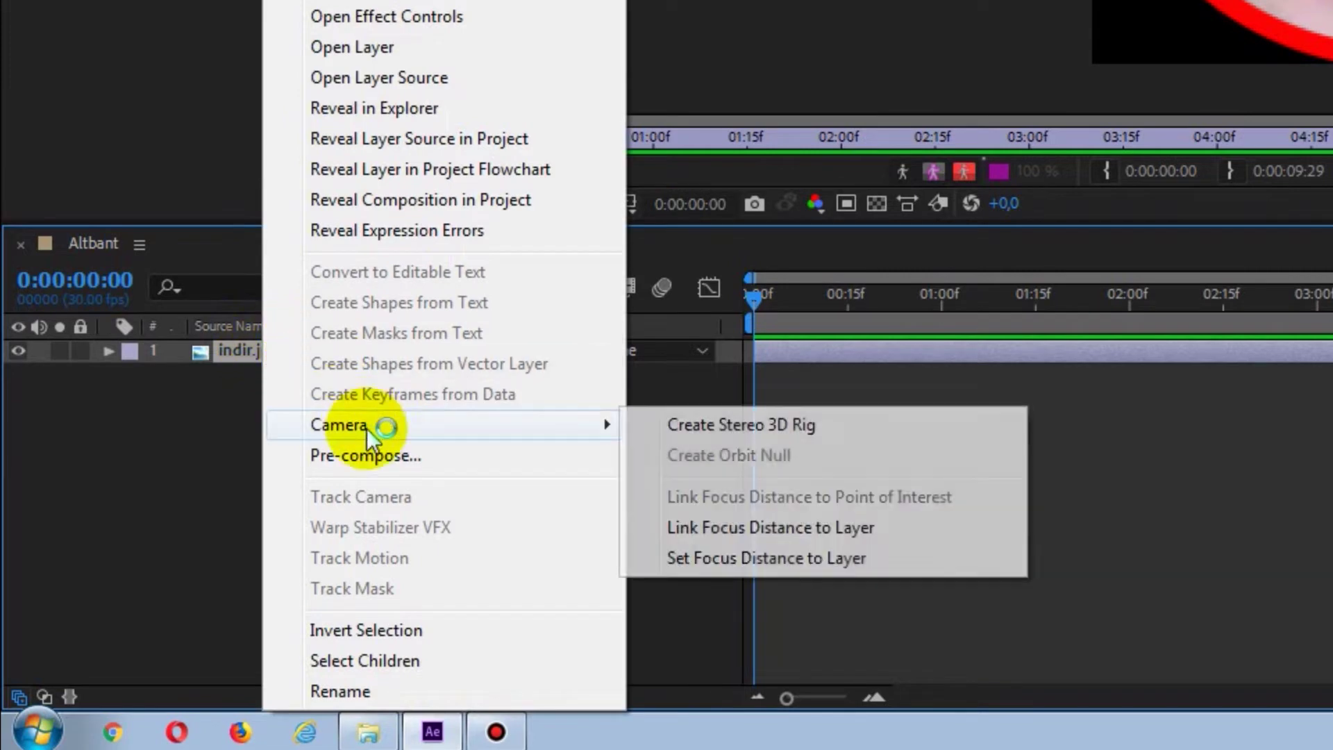
pyautogui.click(367, 457)
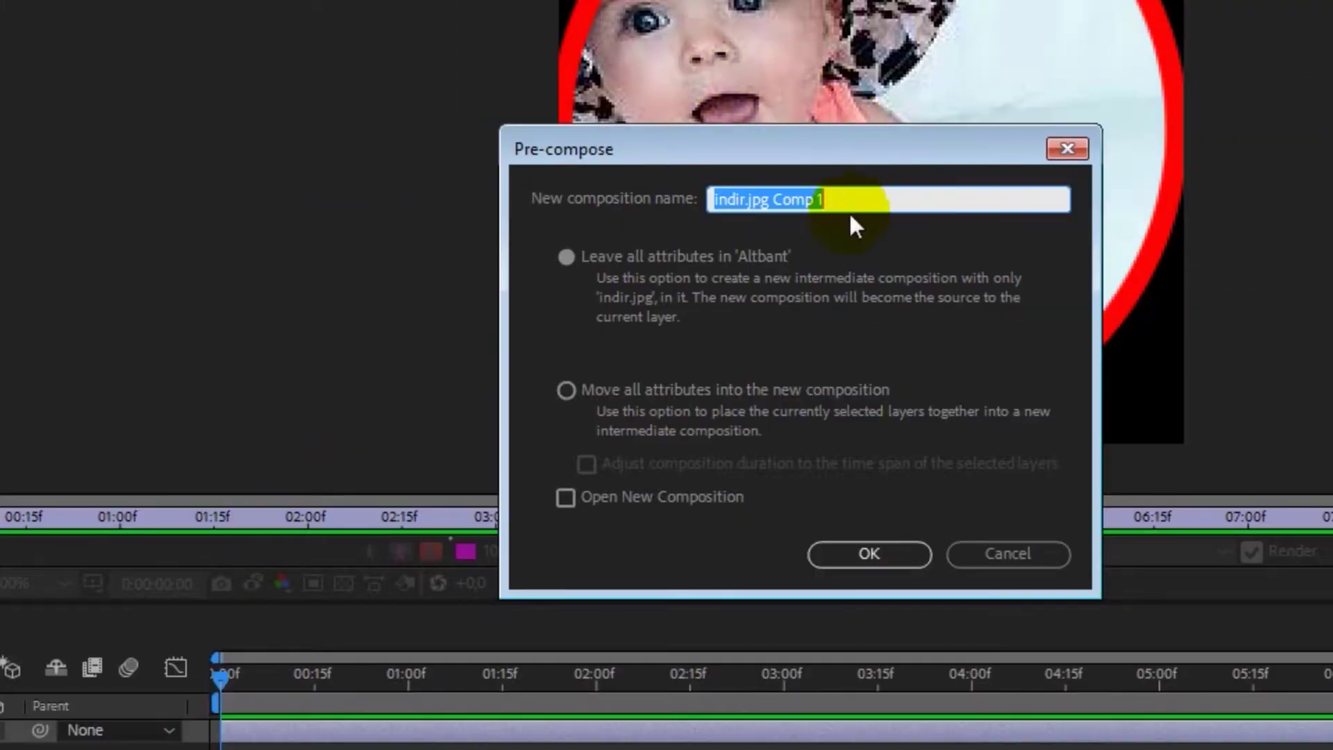
pyautogui.write('logo')
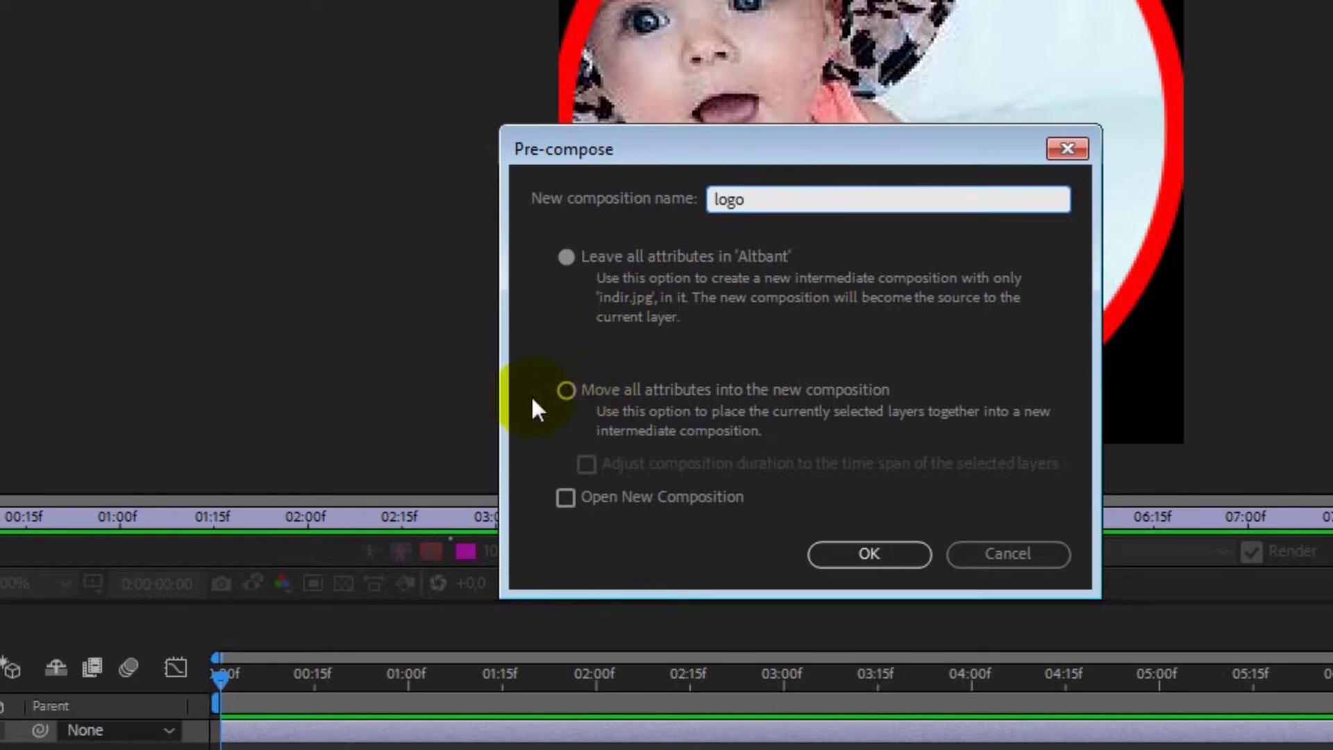
pyautogui.click(567, 390)
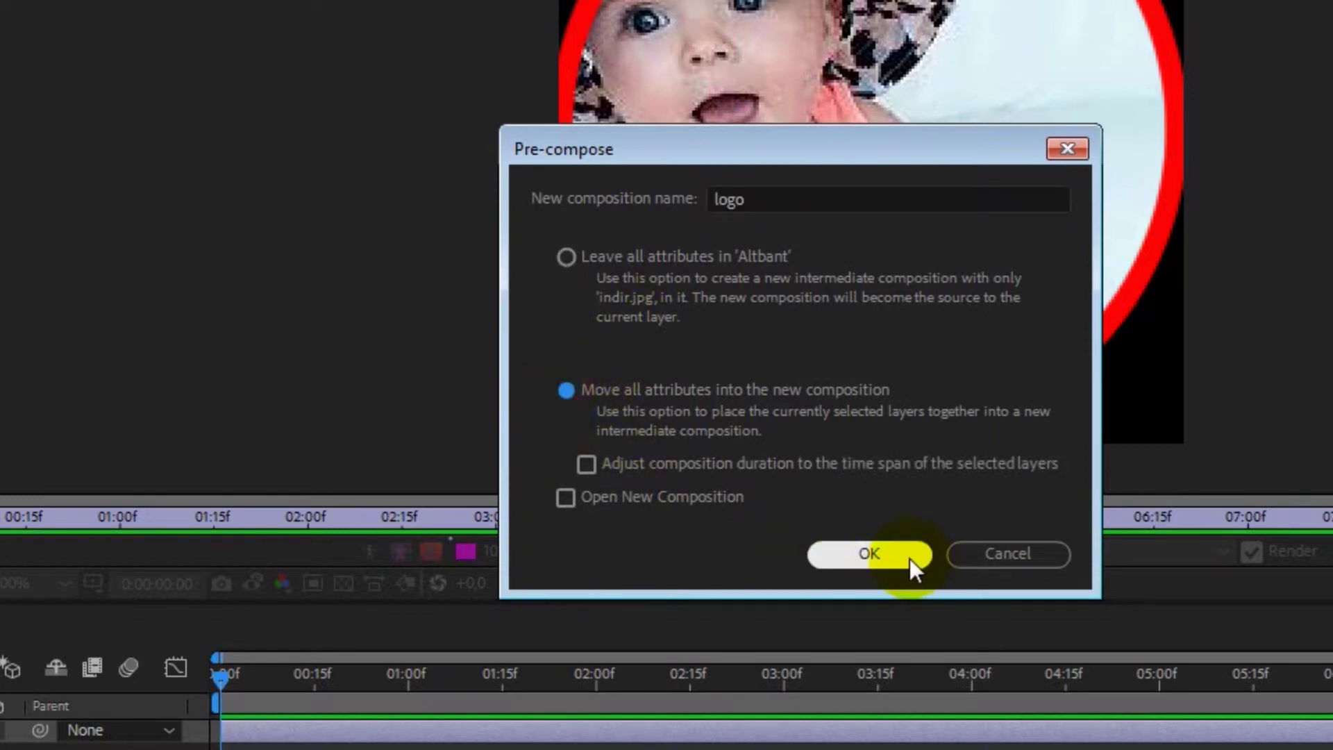
pyautogui.click(902, 555)
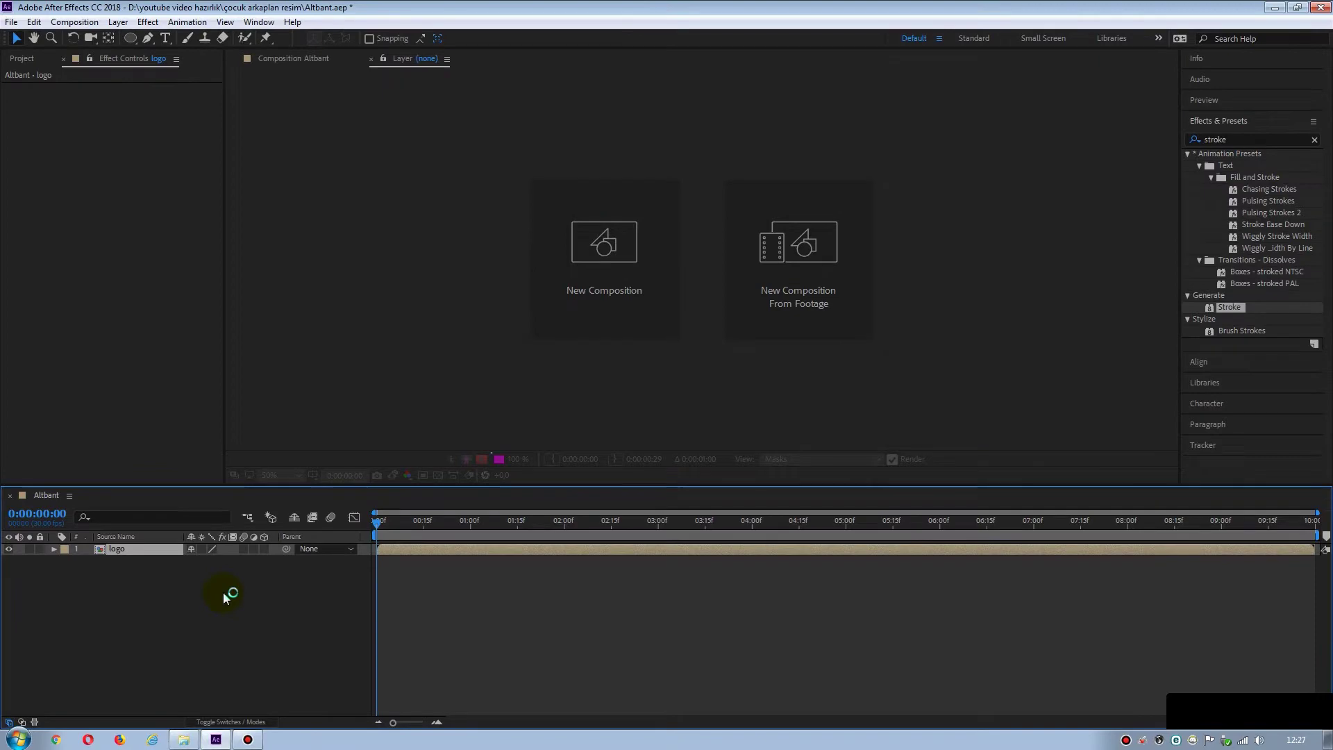
pyautogui.click(223, 592)
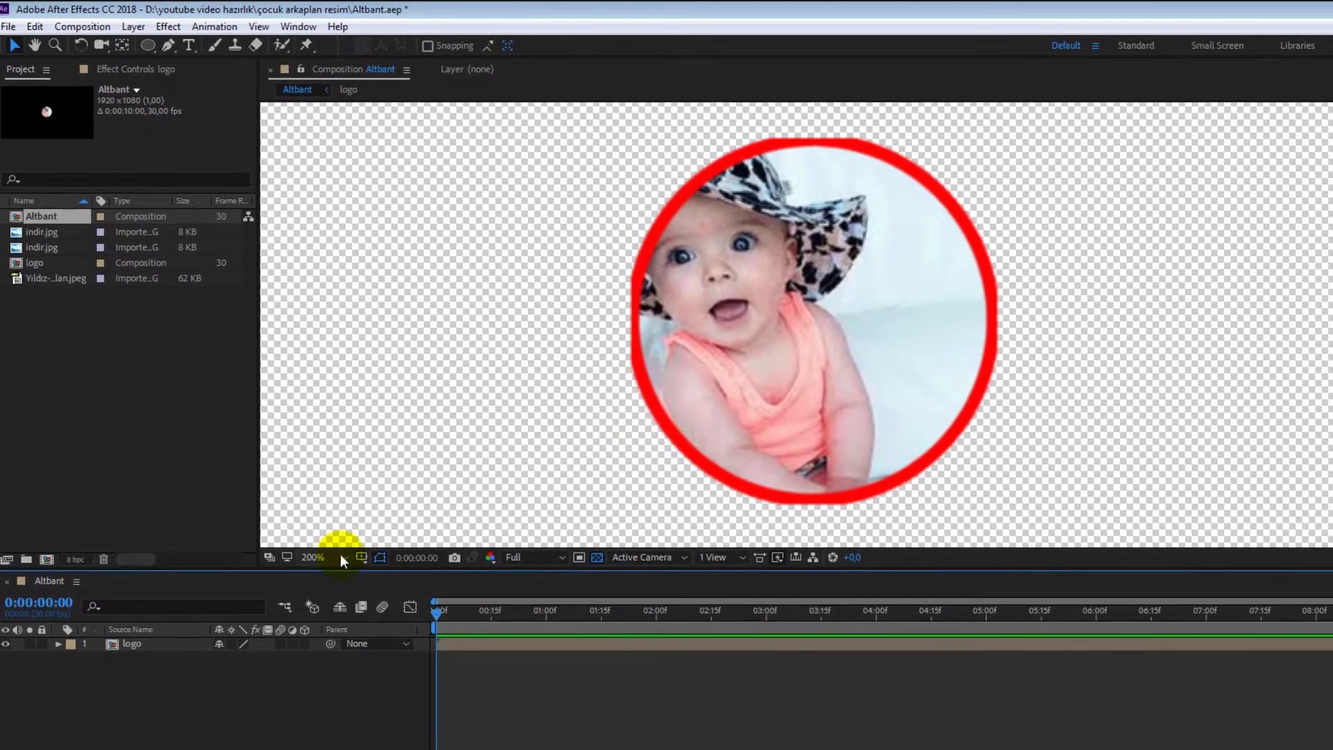
pyautogui.click(343, 559)
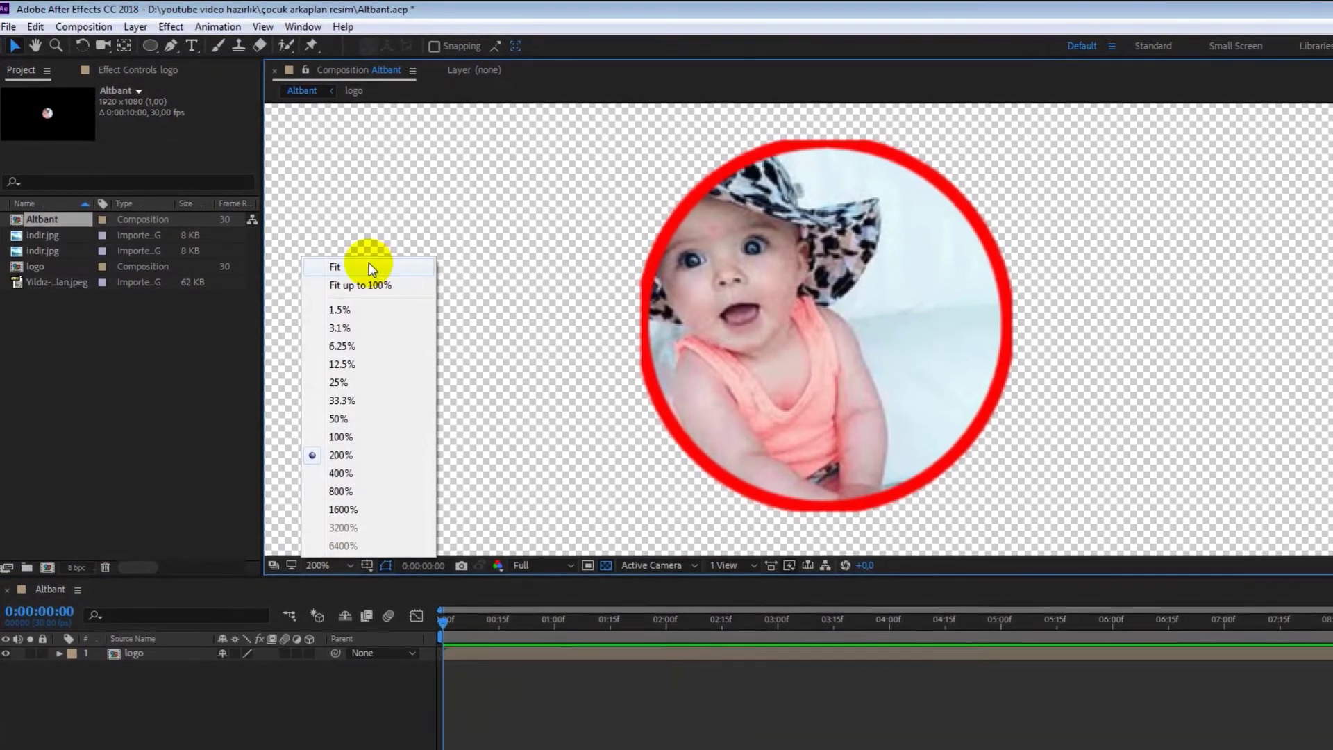
# Add Yildiz-arka-plan.jpeg below the logo, hide the logo, and scale the stars to fill the frame.
pyautogui.click(368, 264)
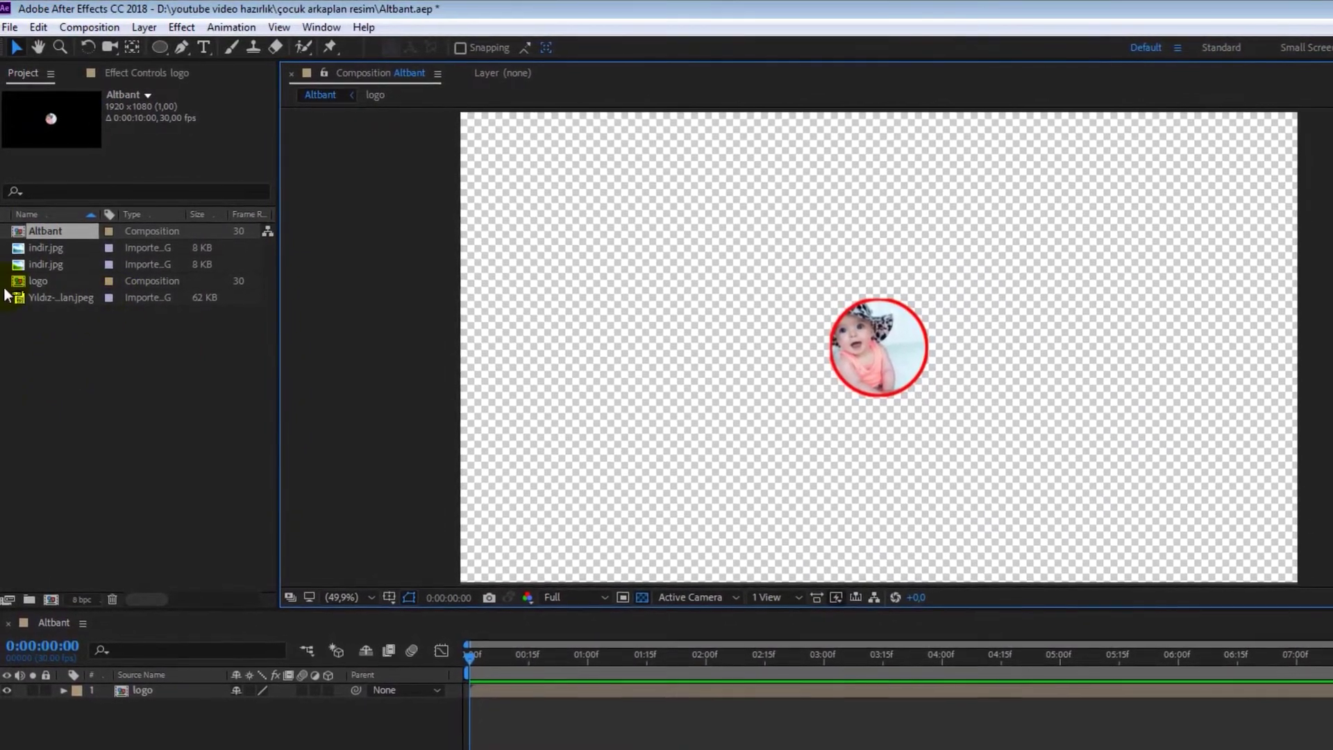
pyautogui.click(52, 300)
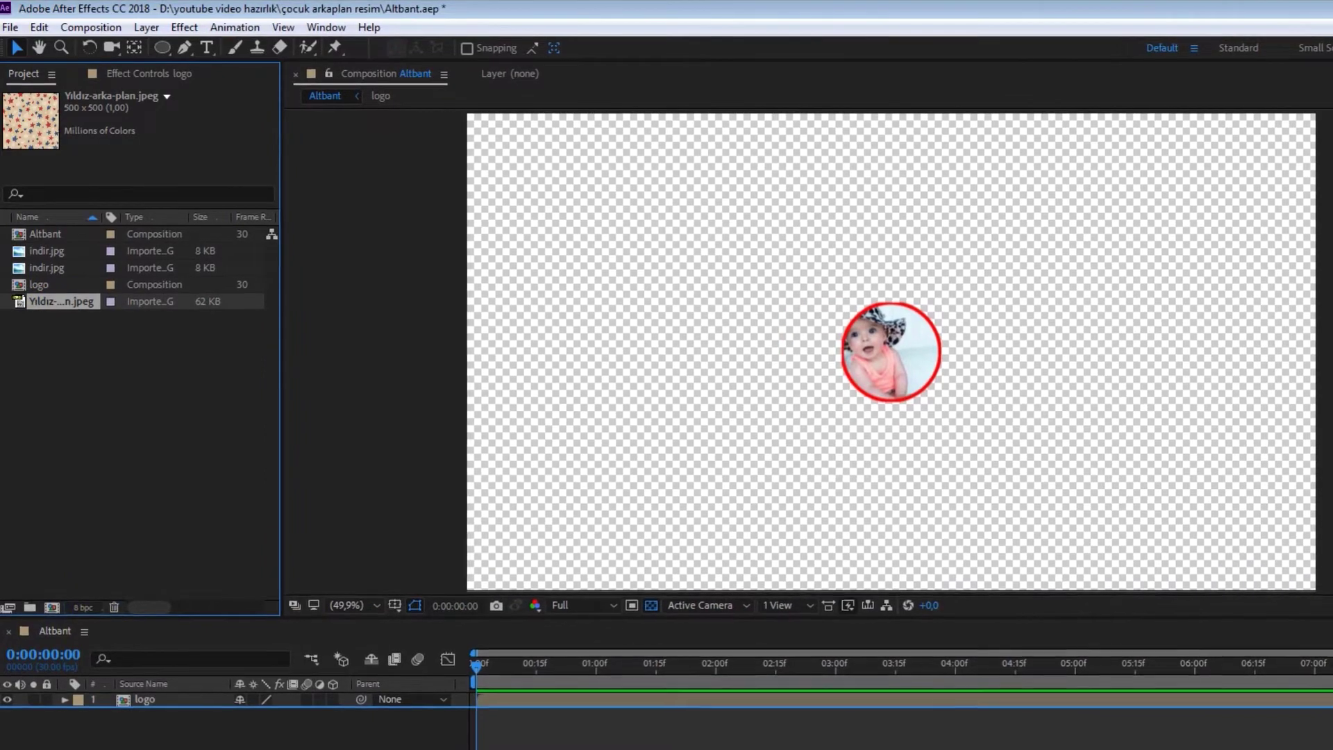
pyautogui.moveTo(61, 302); pyautogui.dragTo(91, 712)
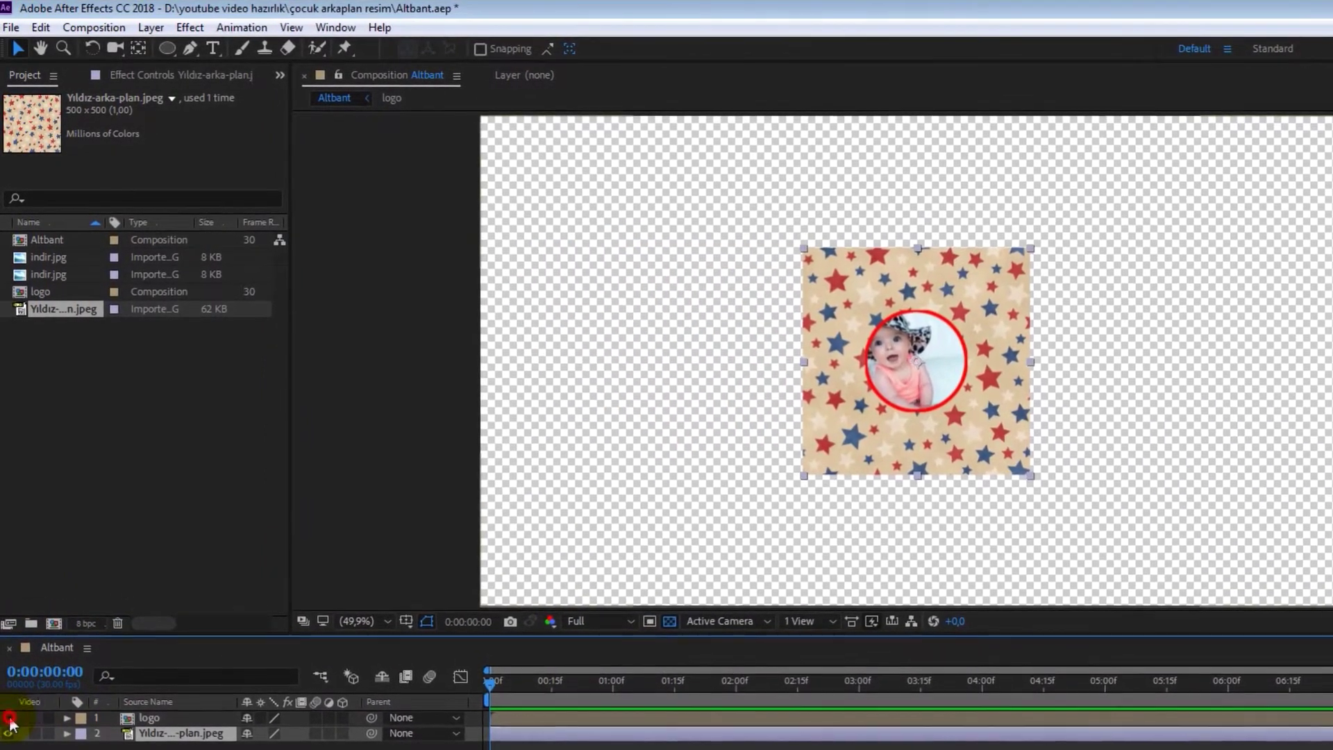
pyautogui.click(8, 710)
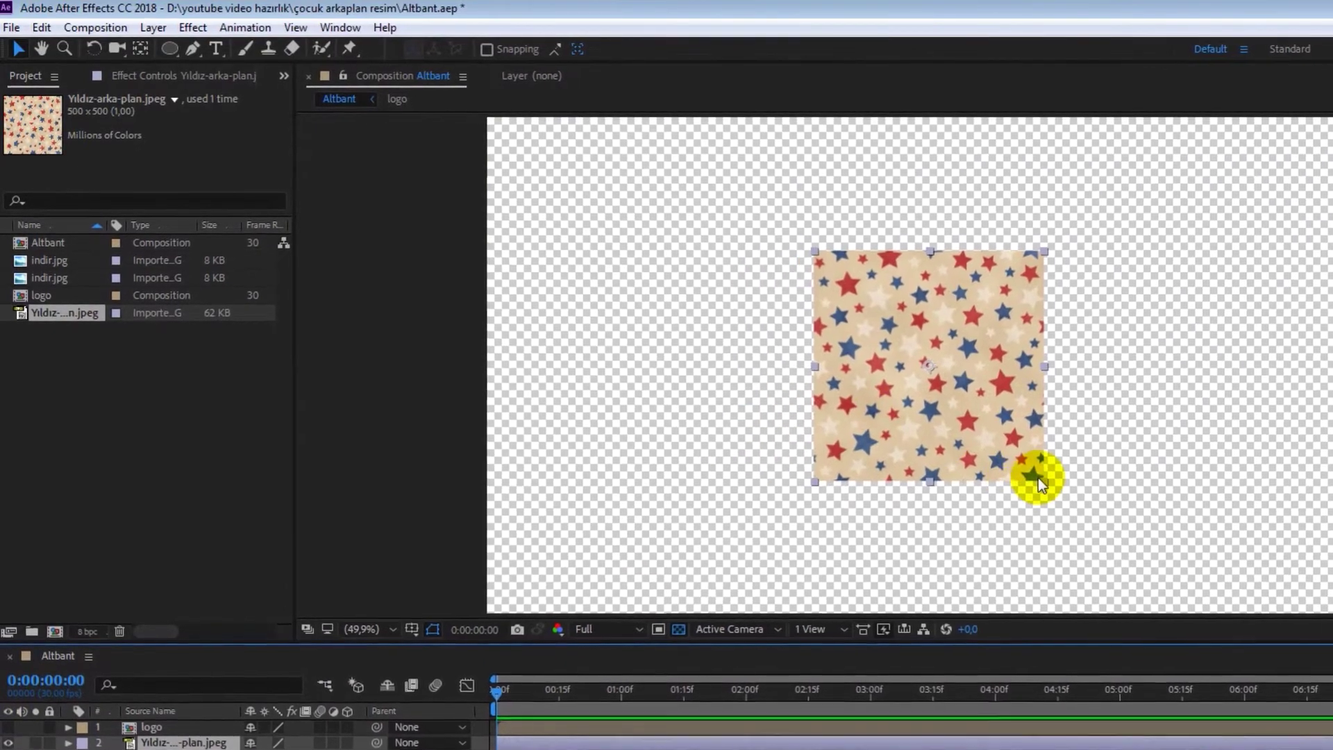
pyautogui.moveTo(1049, 484)
pyautogui.mouseDown()
pyautogui.moveTo(1241, 694)
pyautogui.moveTo(1332, 749)
pyautogui.mouseUp()
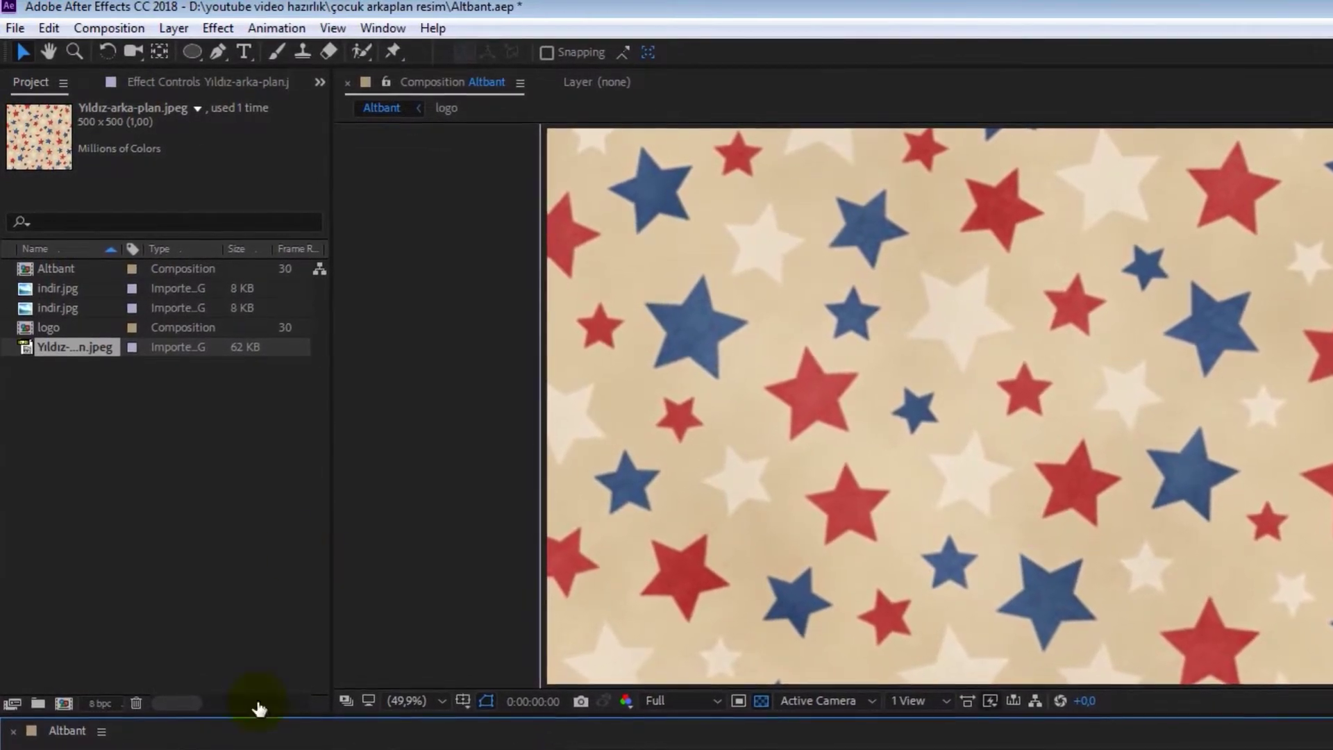
pyautogui.click(201, 60)
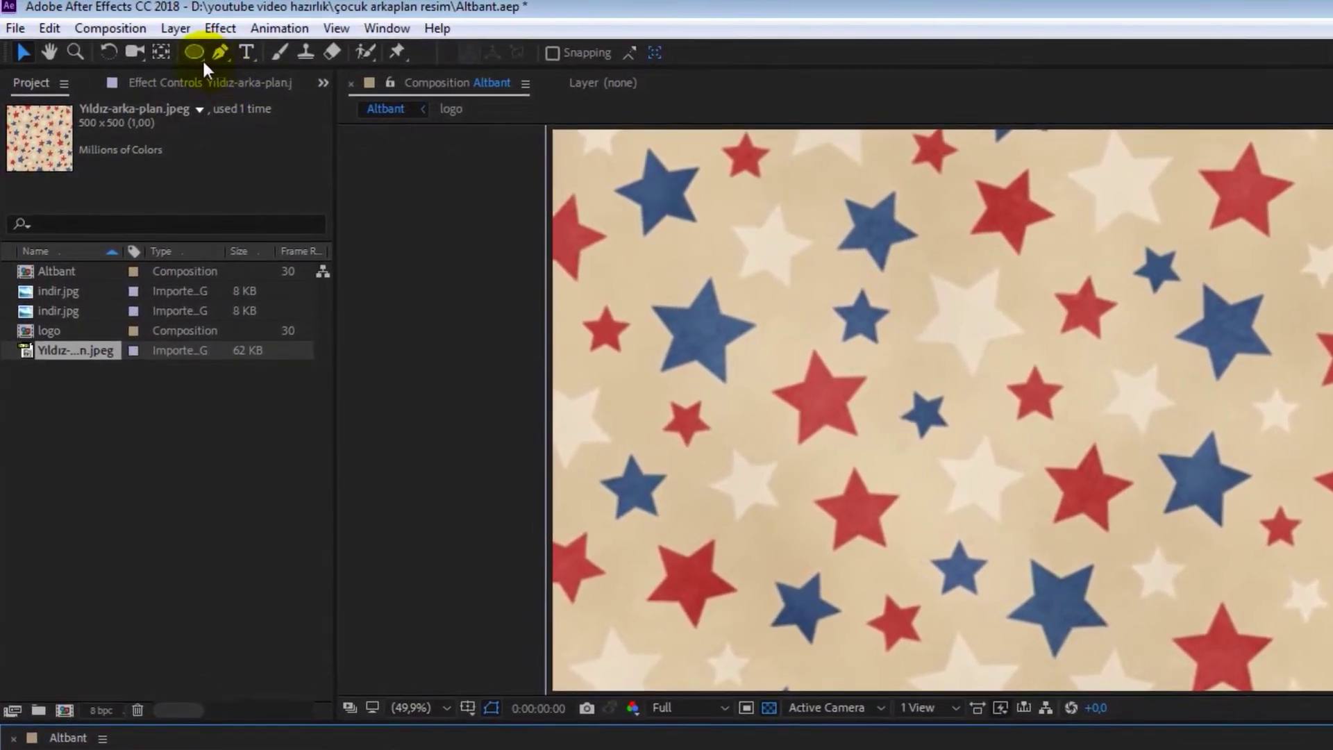
# Draw a rectangle shape layer across the lower frame and move the logo layer to the top.
pyautogui.moveTo(201, 58); pyautogui.dragTo(288, 59)
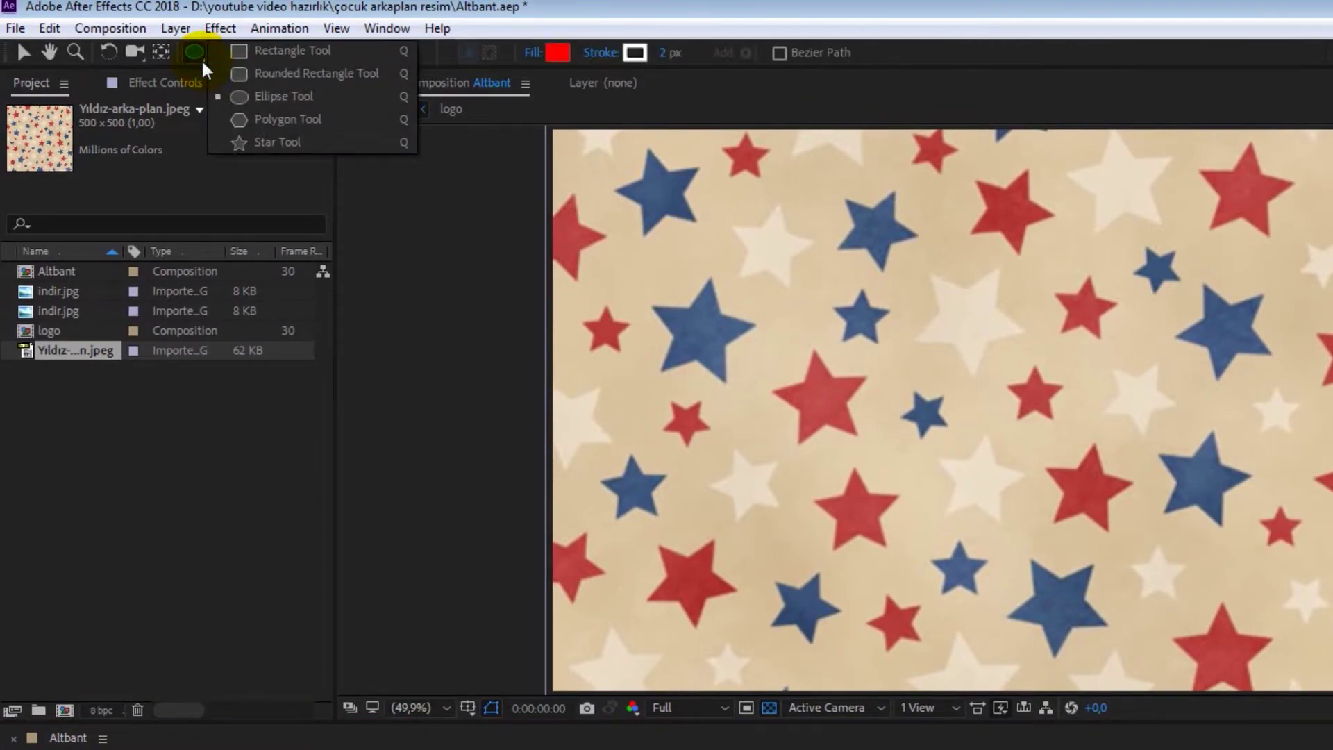
pyautogui.click(288, 59)
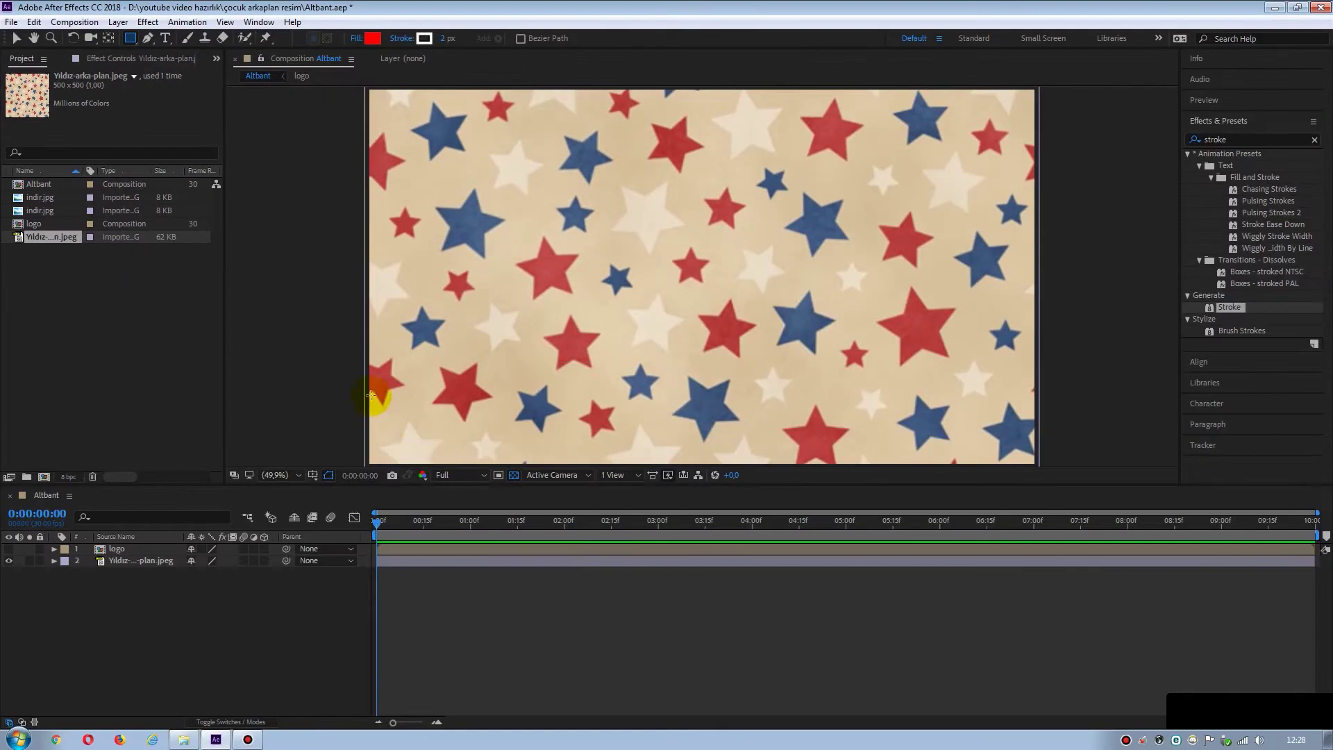
pyautogui.moveTo(380, 386)
pyautogui.mouseDown()
pyautogui.moveTo(1021, 423)
pyautogui.moveTo(1026, 465)
pyautogui.mouseUp()
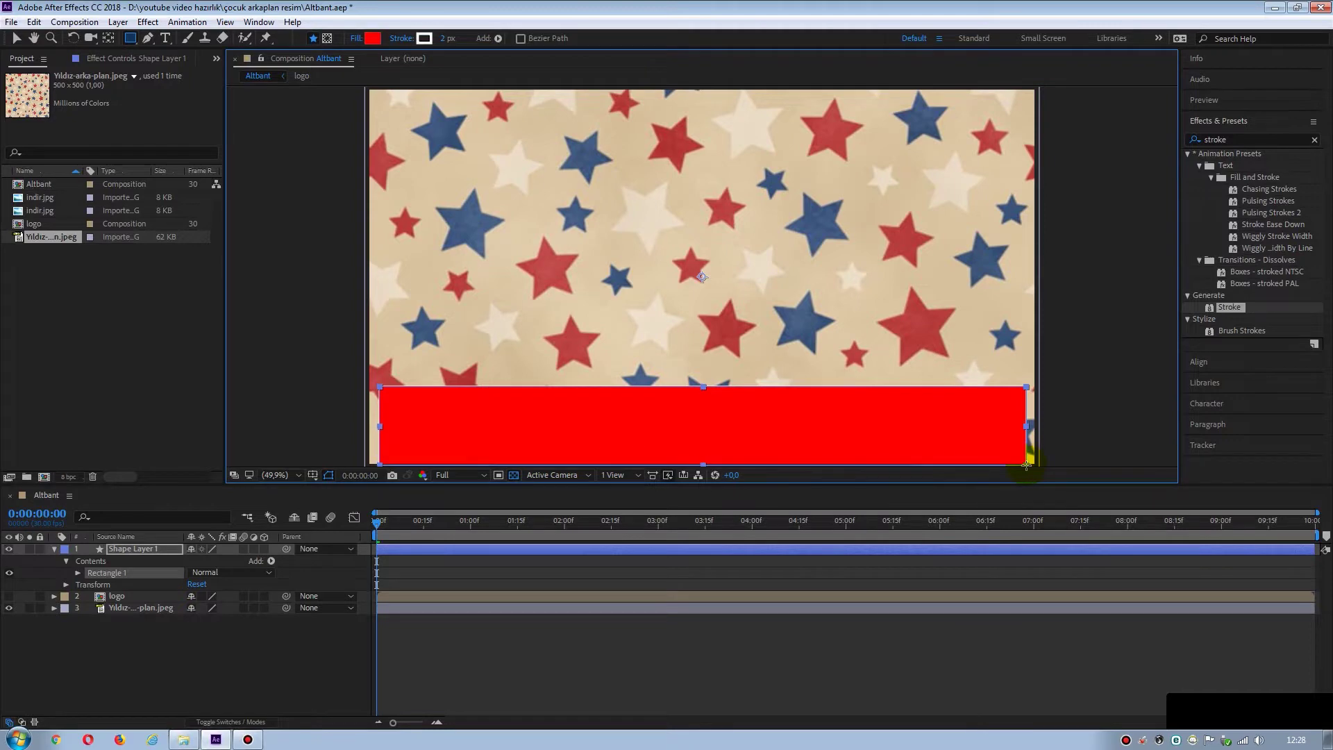
pyautogui.click(159, 648)
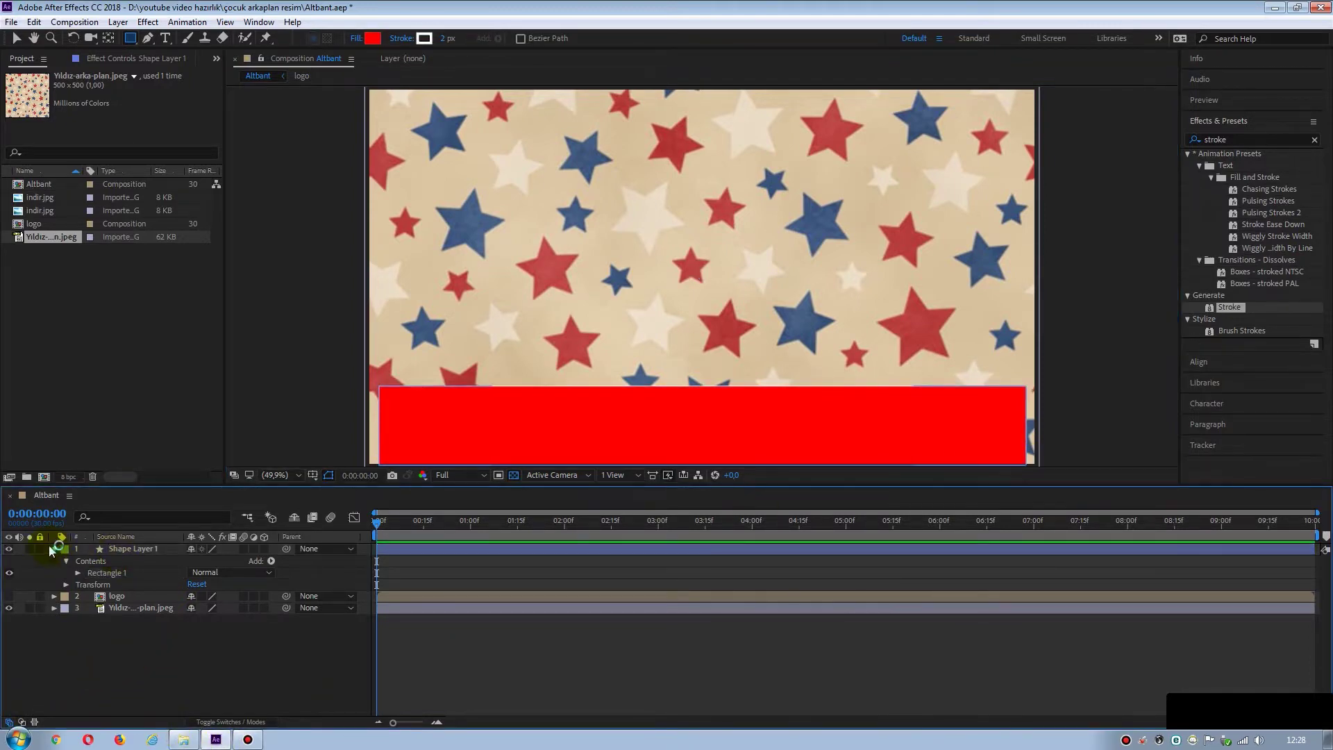
pyautogui.click(53, 548)
pyautogui.click(118, 561)
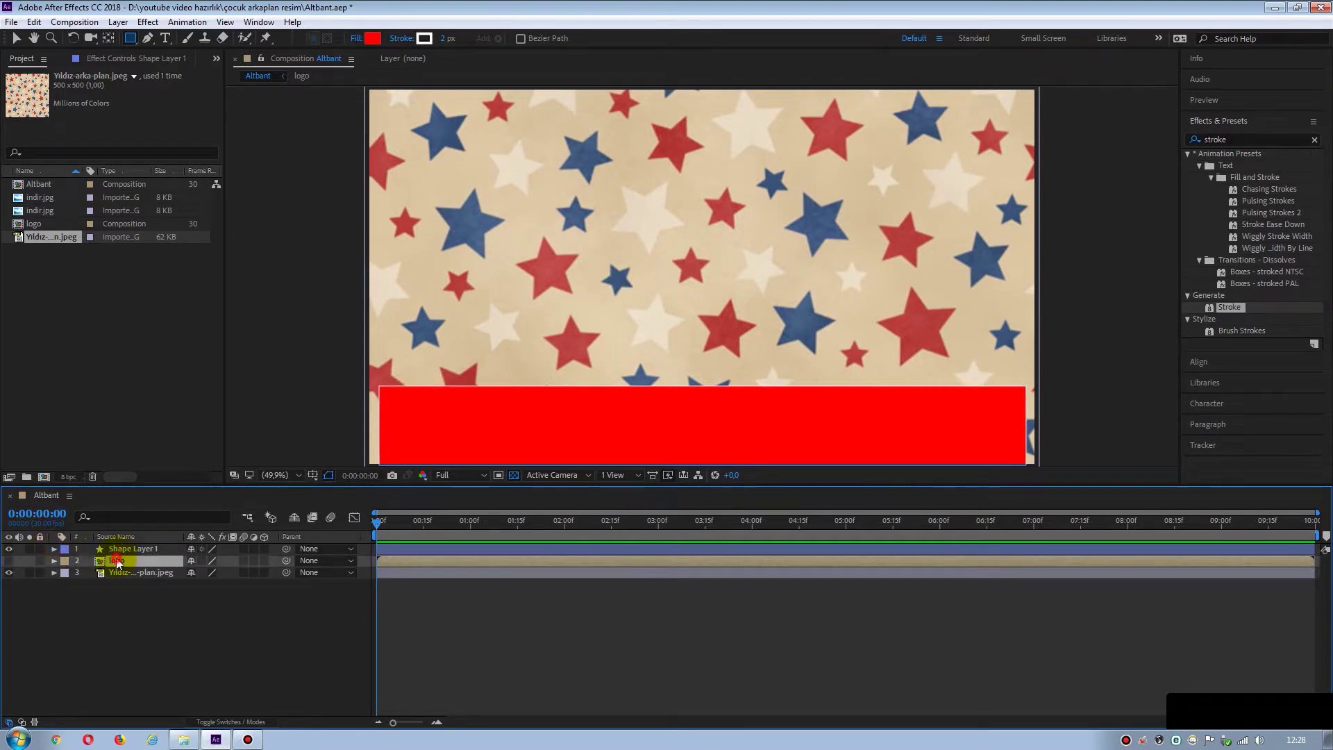
pyautogui.moveTo(118, 562); pyautogui.dragTo(139, 547)
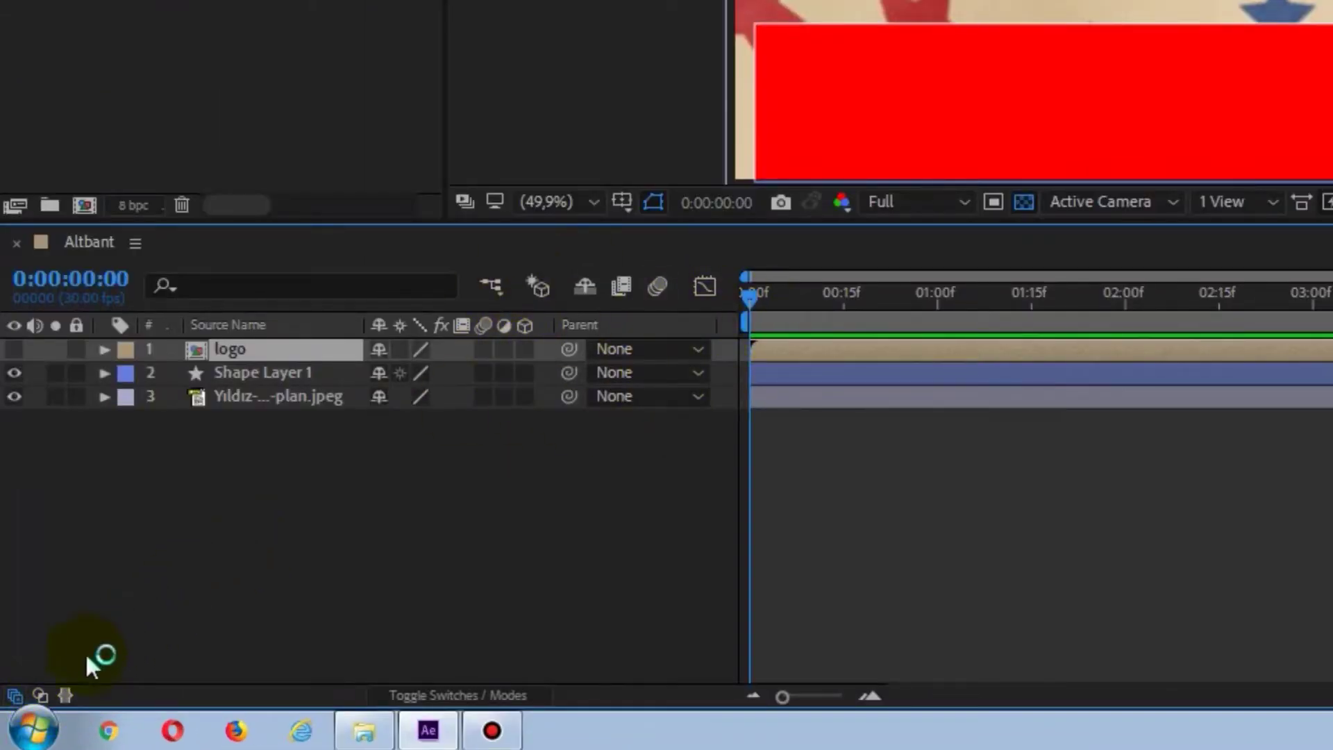
# Set the star image's track matte to Alpha Matte using Shape Layer 1.
pyautogui.click(40, 694)
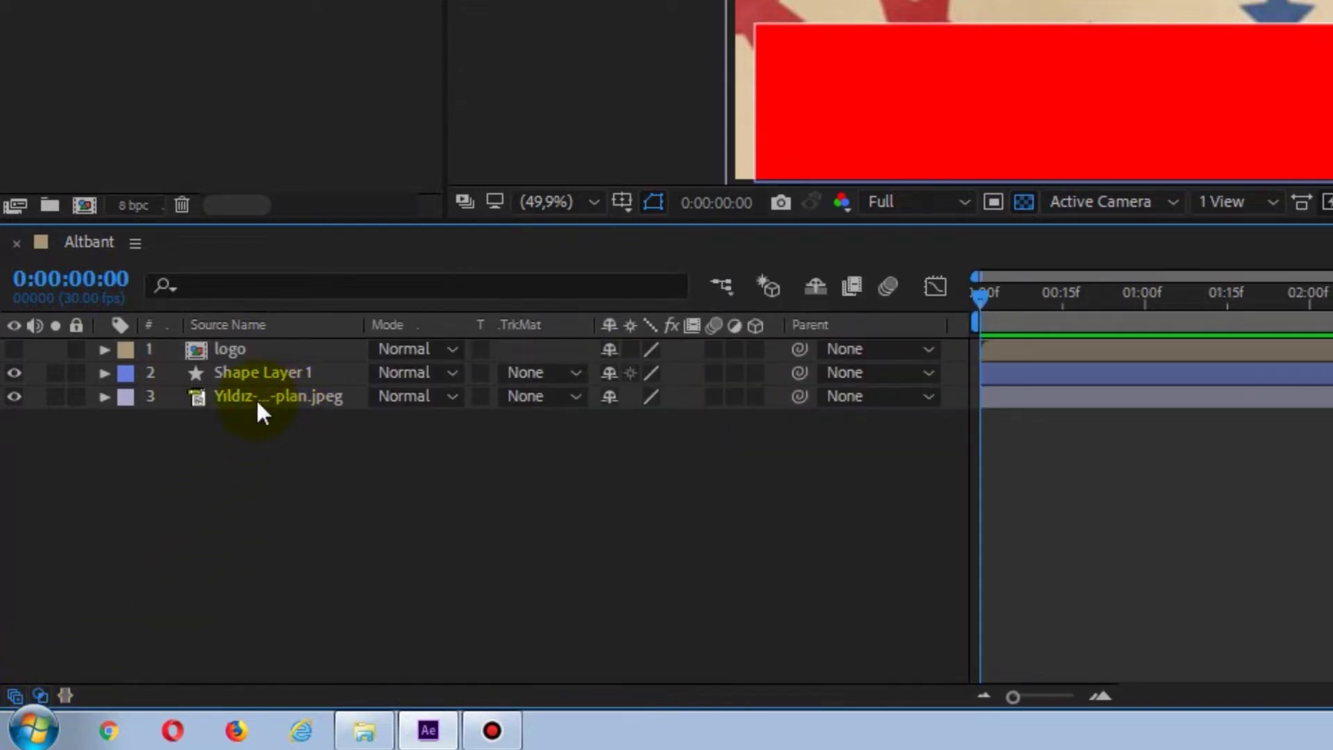
pyautogui.click(573, 395)
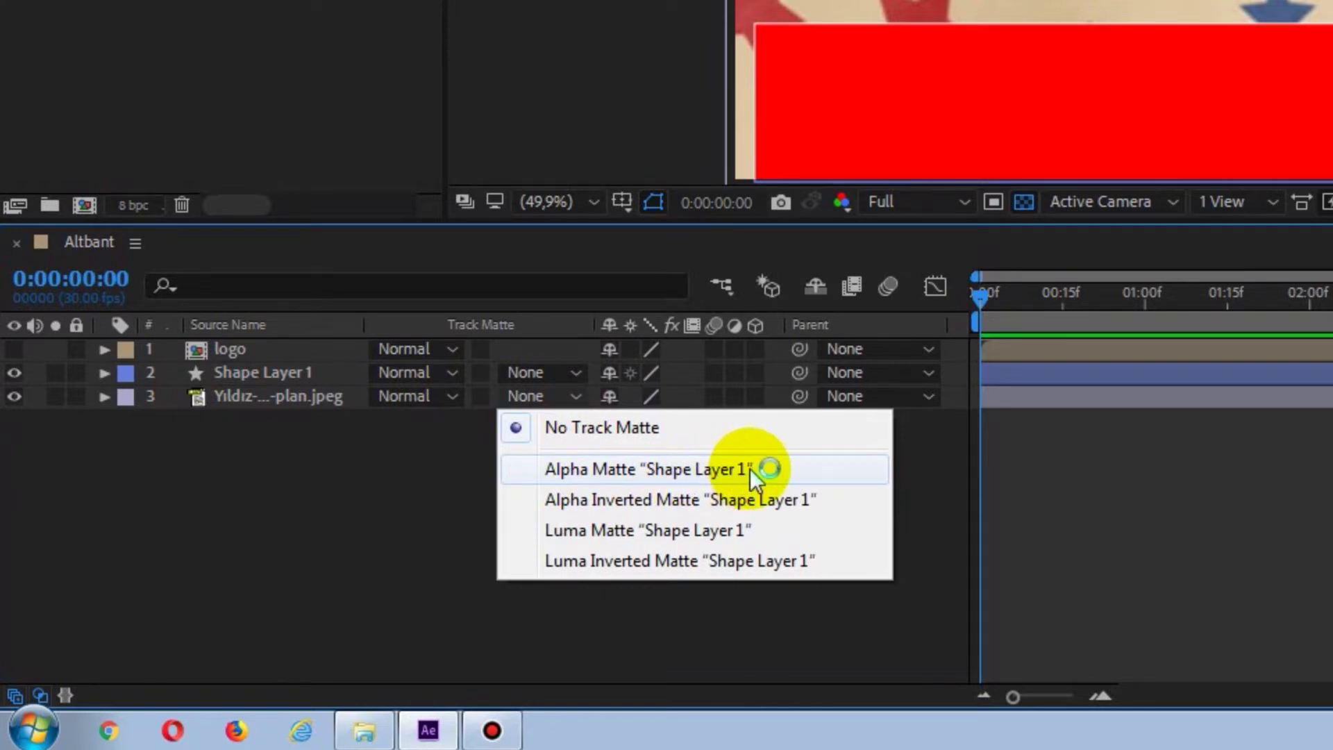
pyautogui.click(699, 468)
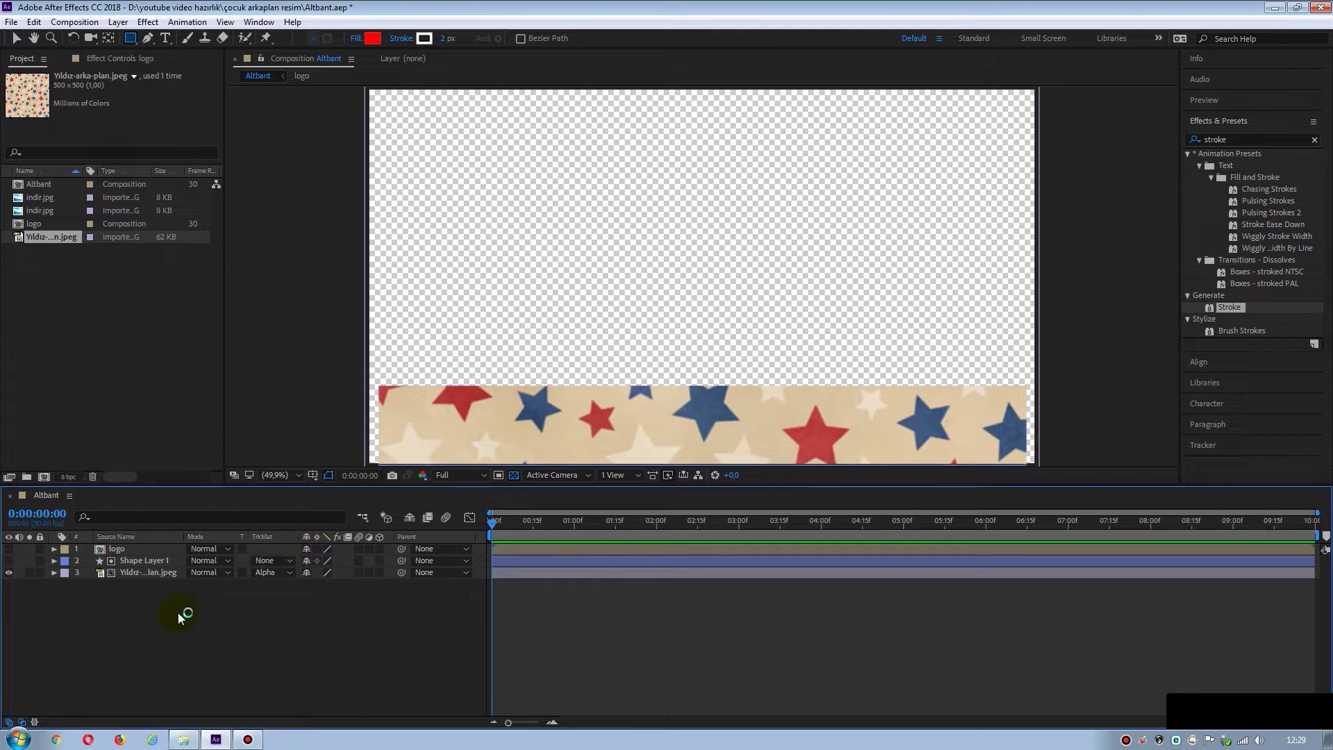
# Apply the Transform effect to the star image layer and set a Position keyframe at 0:00.
pyautogui.click(53, 573)
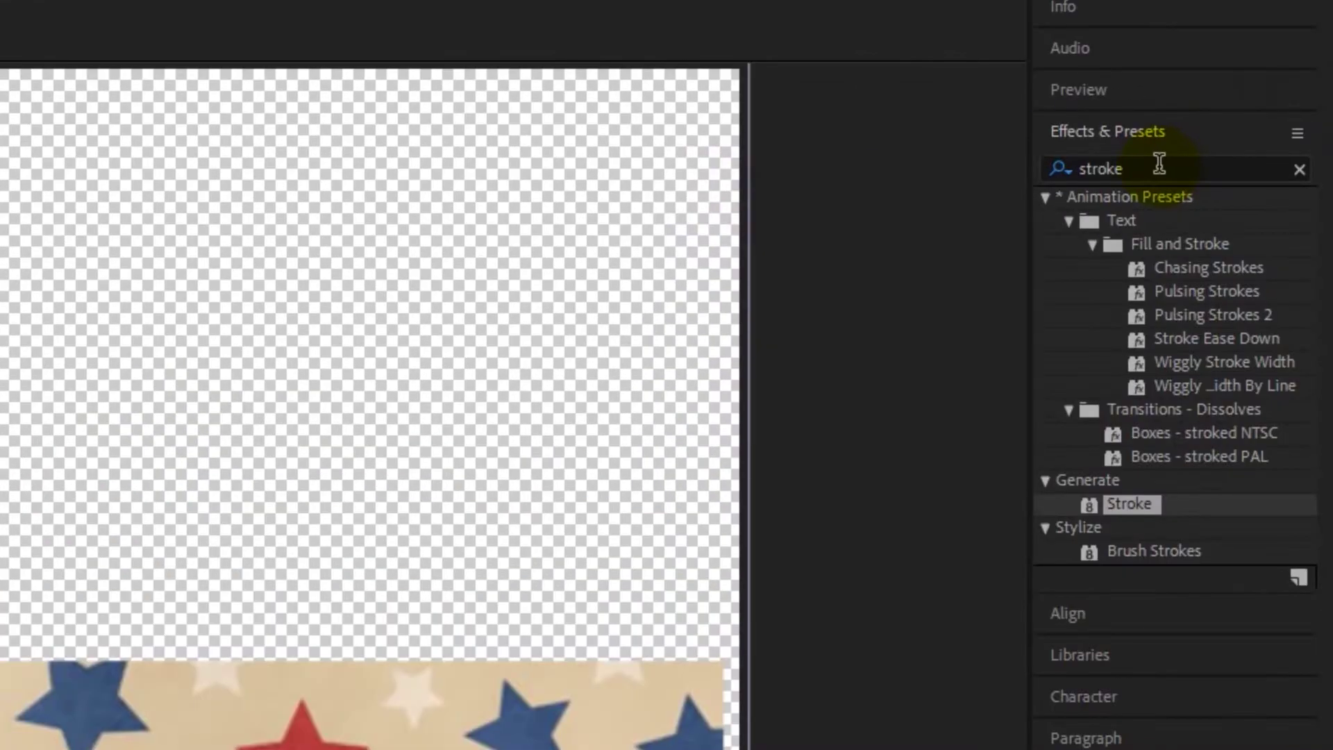
pyautogui.click(1208, 139)
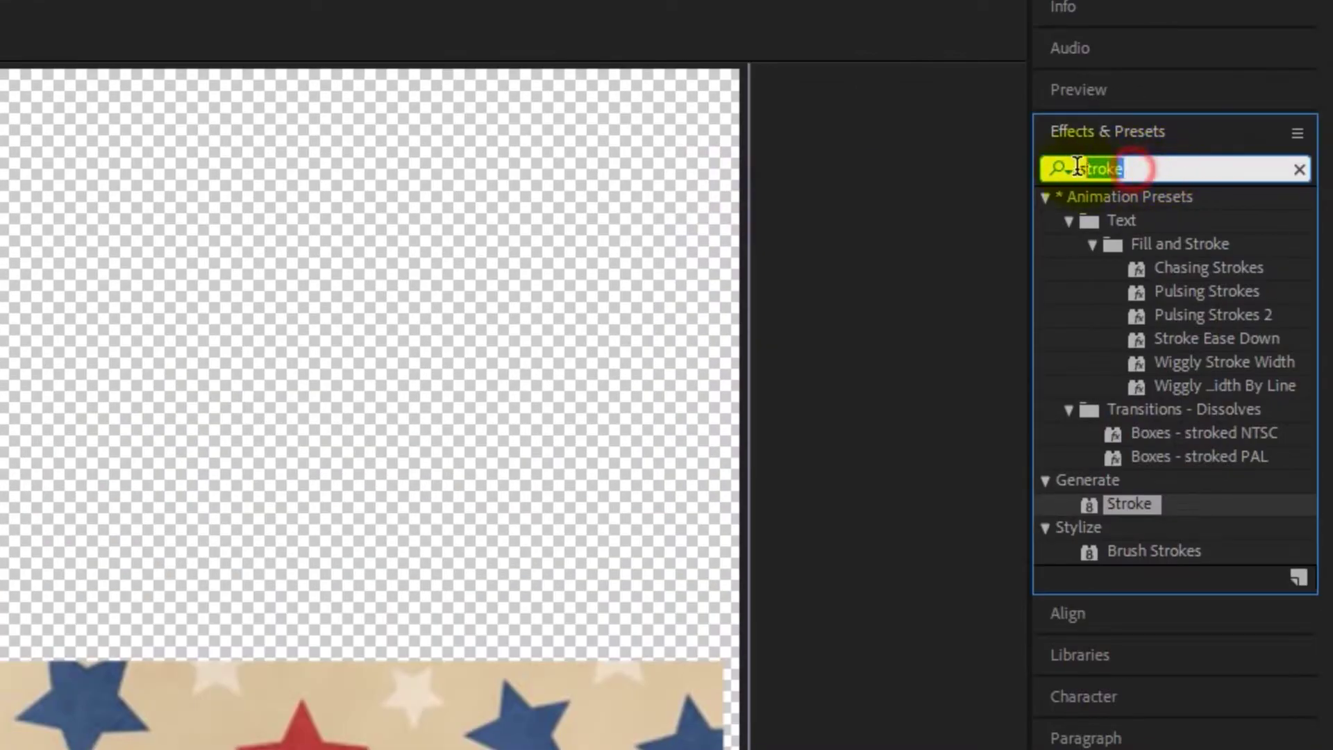
pyautogui.write('tr')
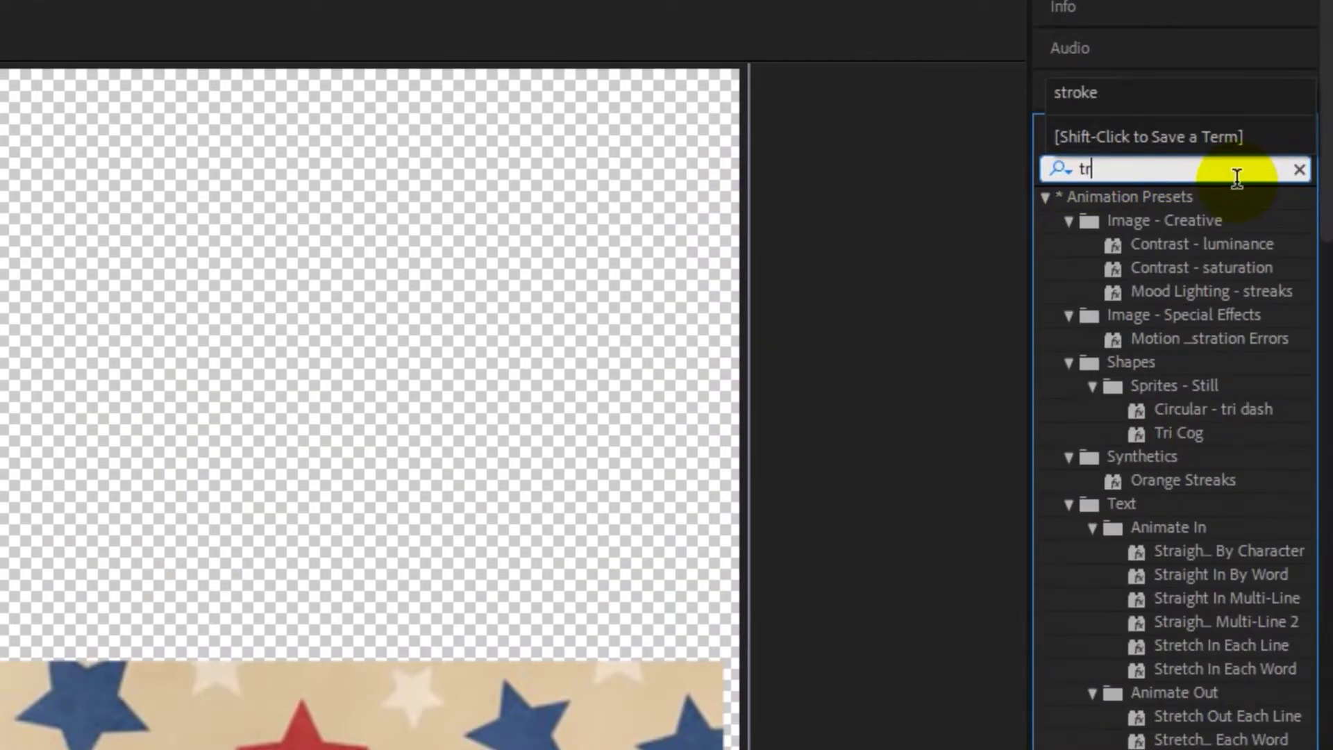
pyautogui.write('ansform')
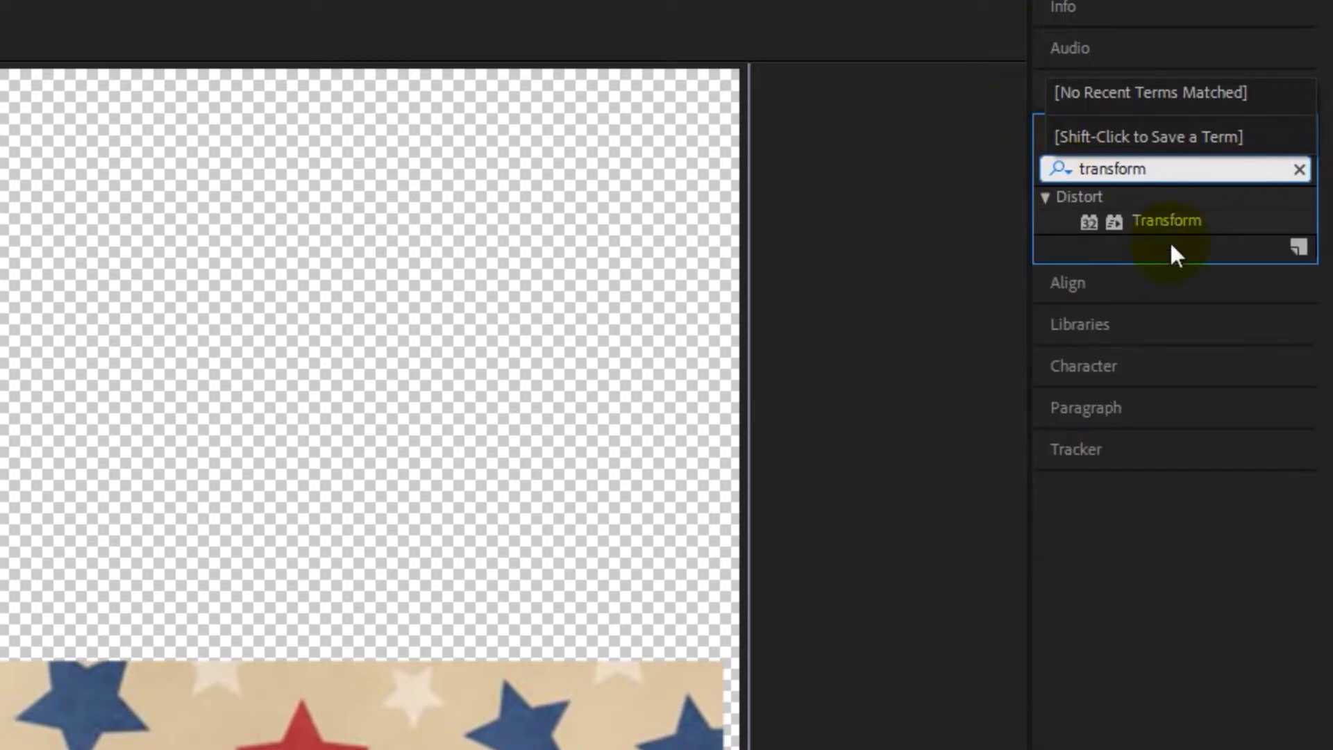
pyautogui.moveTo(1166, 224)
pyautogui.mouseDown()
pyautogui.moveTo(934, 286)
pyautogui.moveTo(159, 573)
pyautogui.mouseUp()
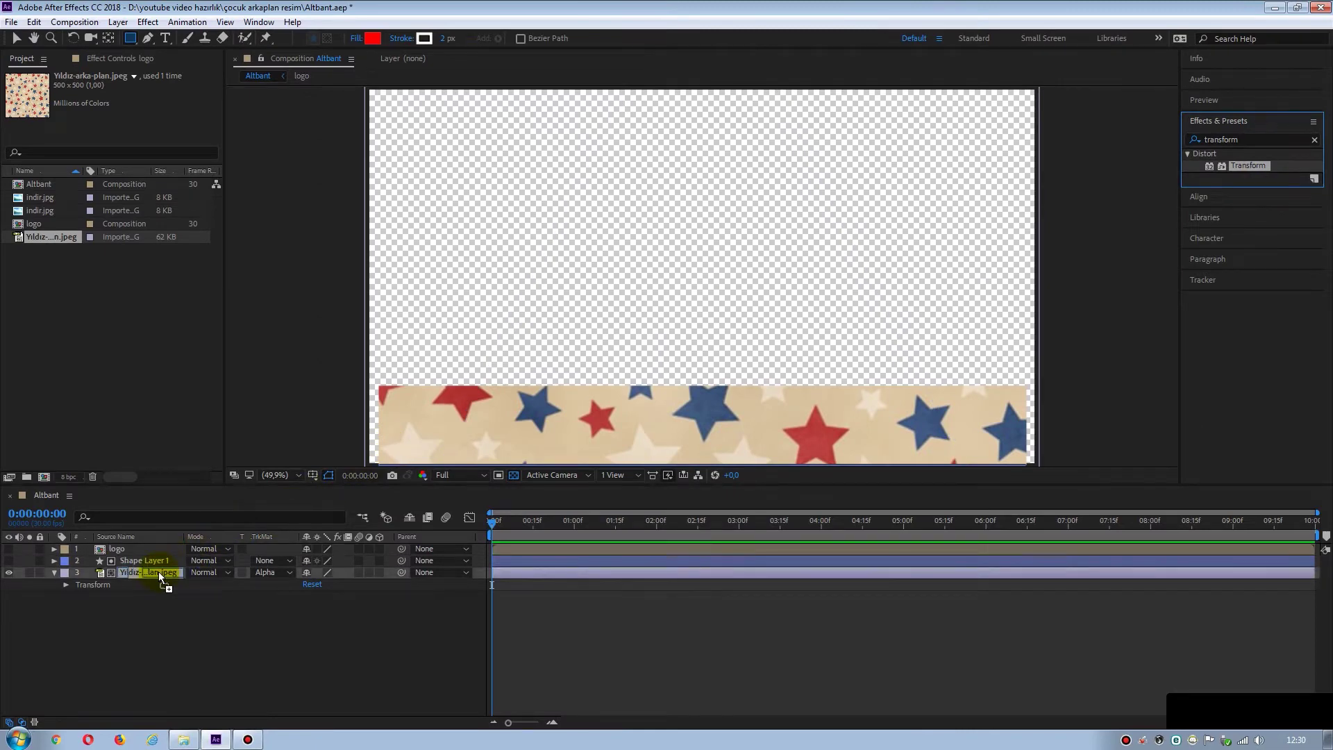
pyautogui.moveTo(158, 572); pyautogui.dragTo(159, 572)
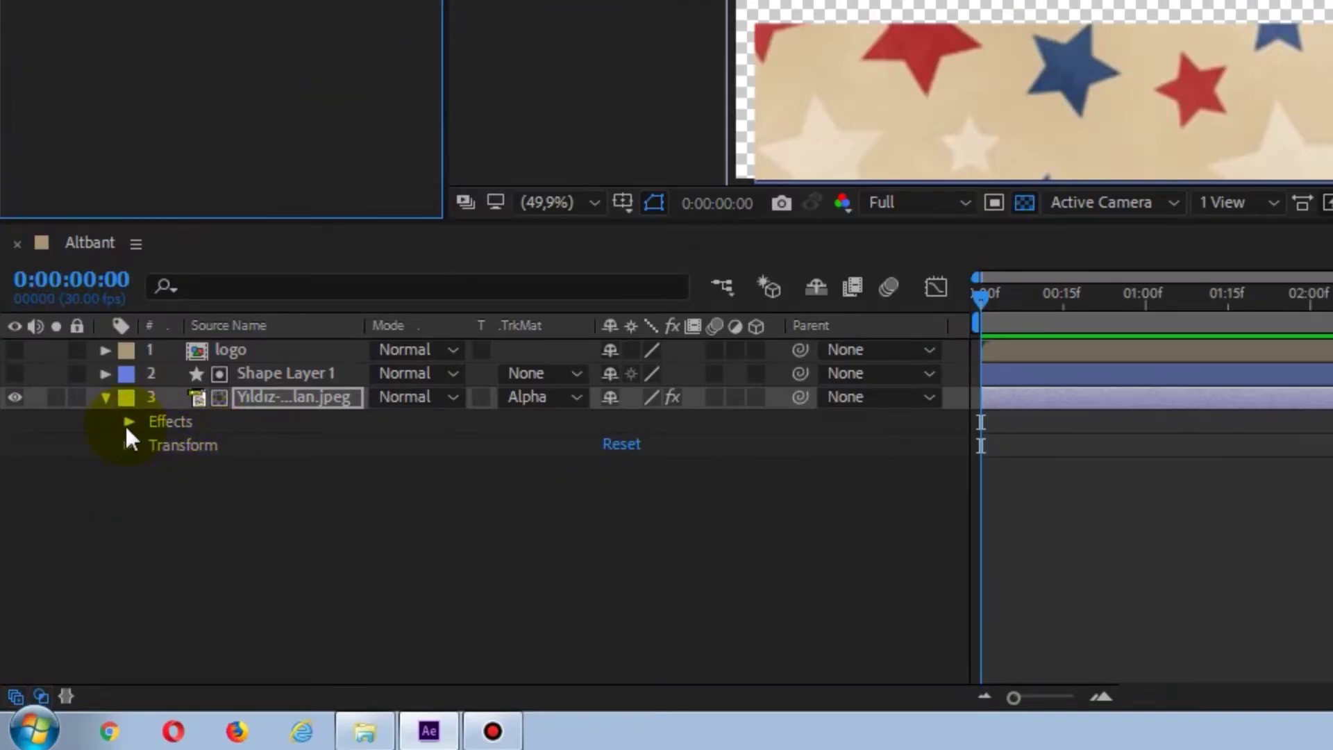
pyautogui.click(128, 422)
pyautogui.click(153, 444)
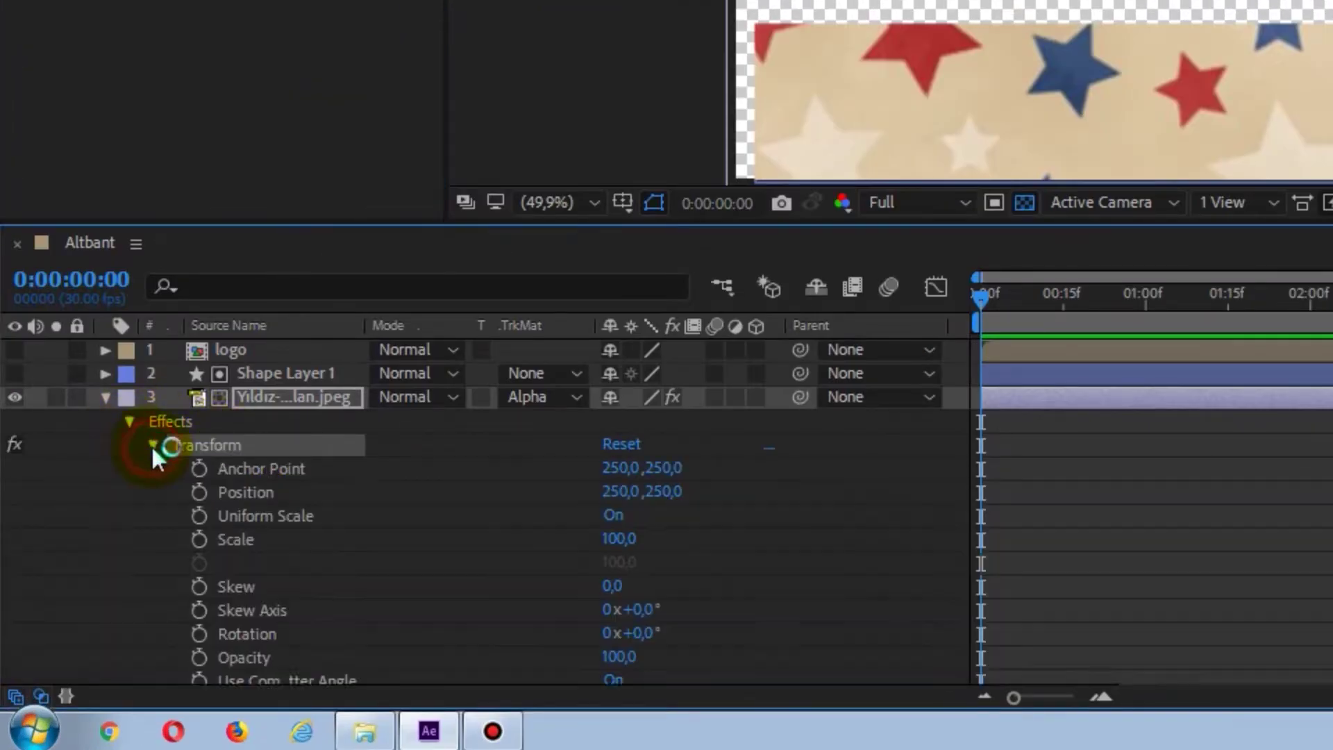
pyautogui.scroll(-3, 151, 445)
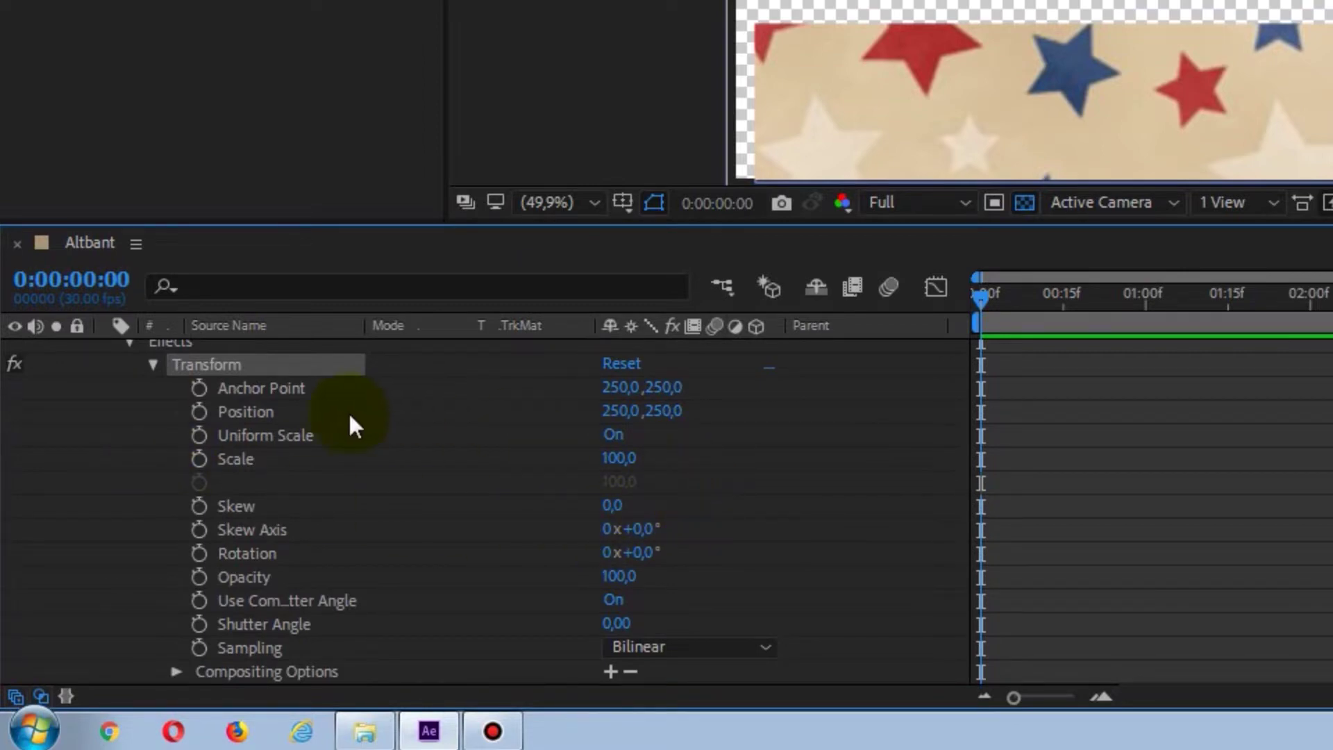
pyautogui.click(198, 412)
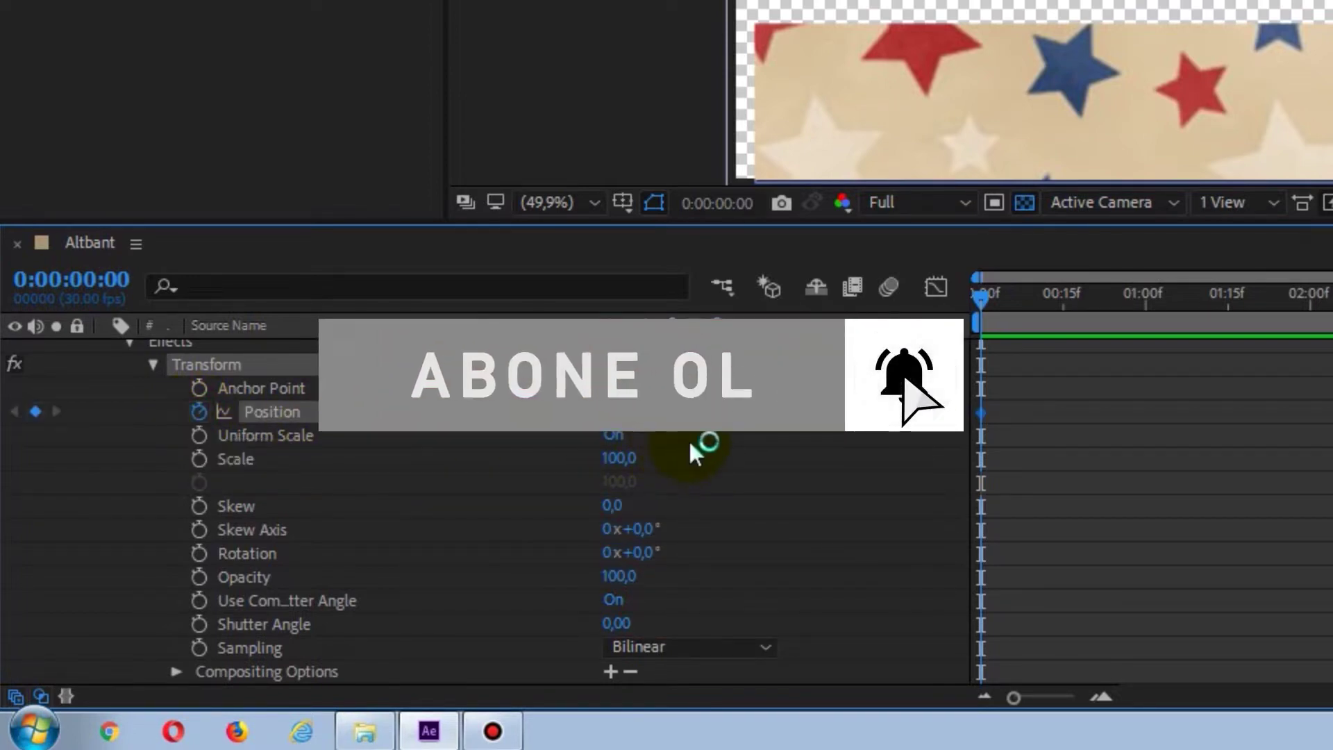
# At the end of the timeline, set the star layer's Transform Position Y to 568.
pyautogui.moveTo(663, 416); pyautogui.dragTo(751, 416)
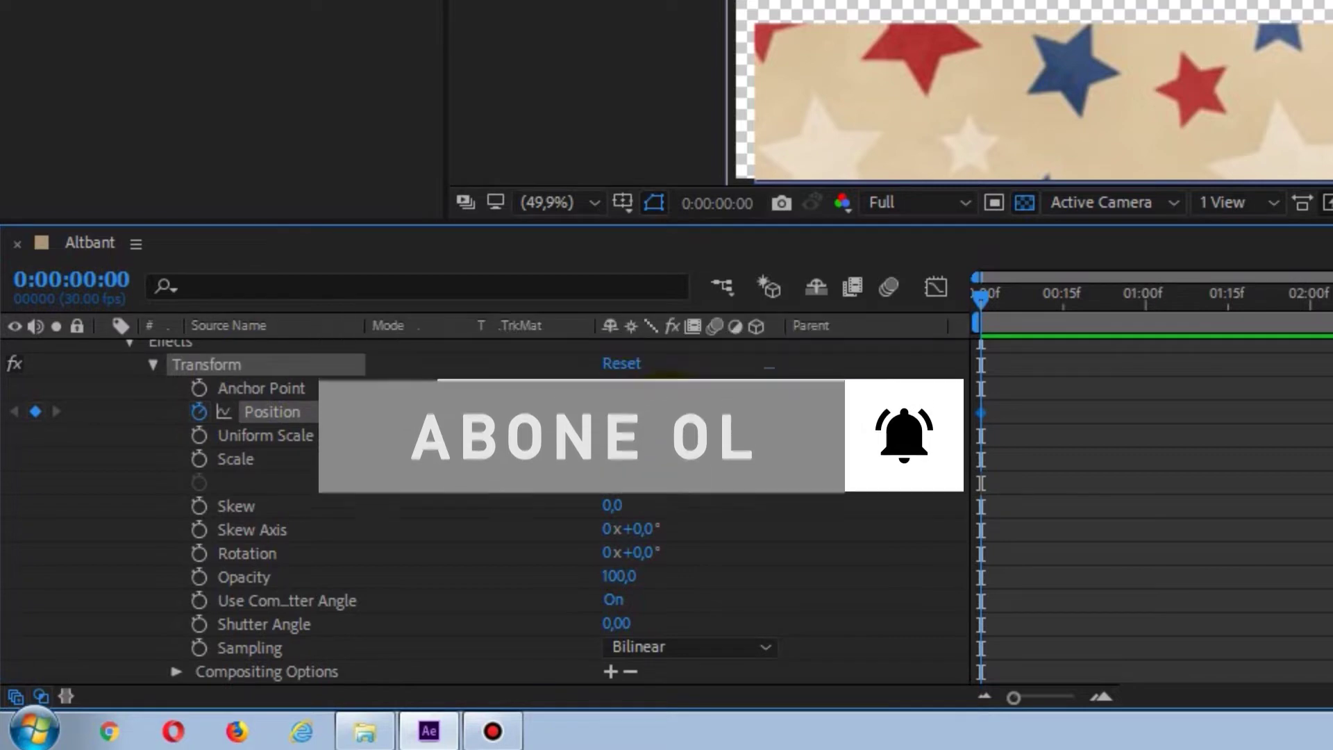
pyautogui.moveTo(684, 445); pyautogui.dragTo(699, 448)
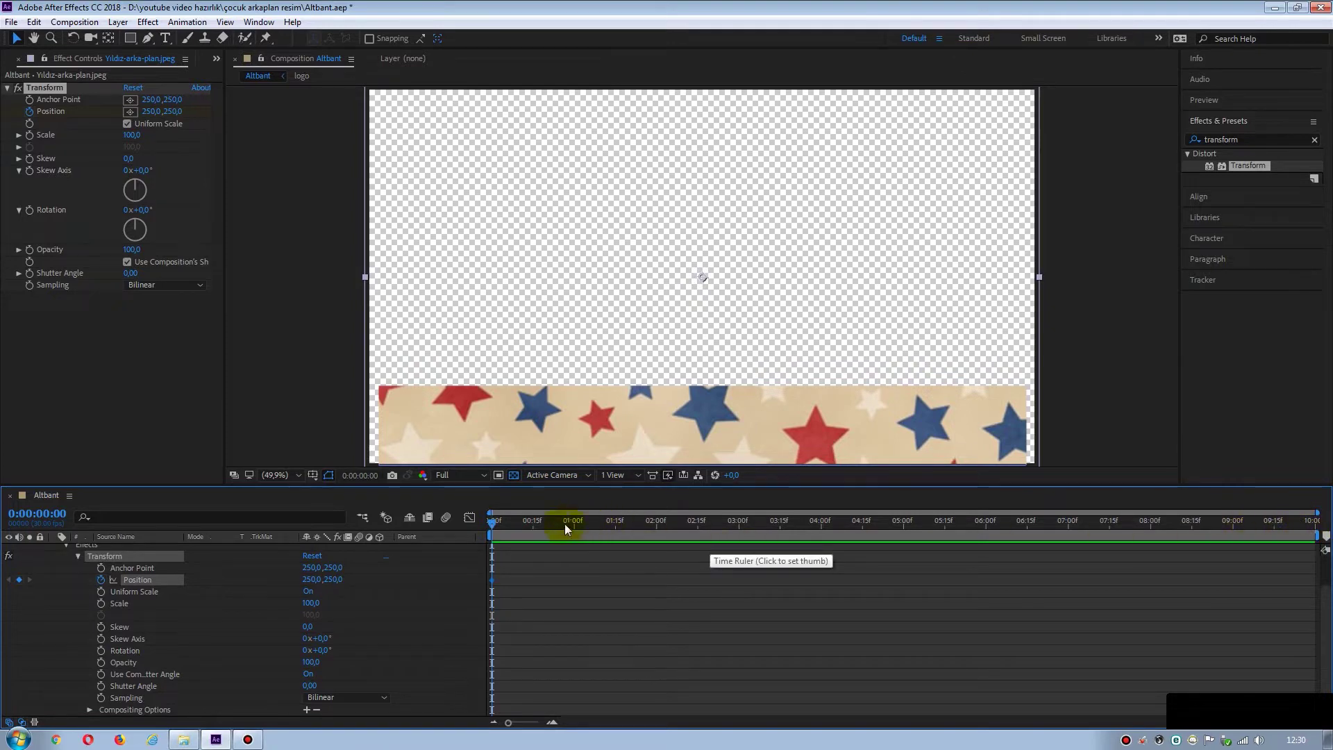
pyautogui.moveTo(509, 522); pyautogui.dragTo(1327, 533)
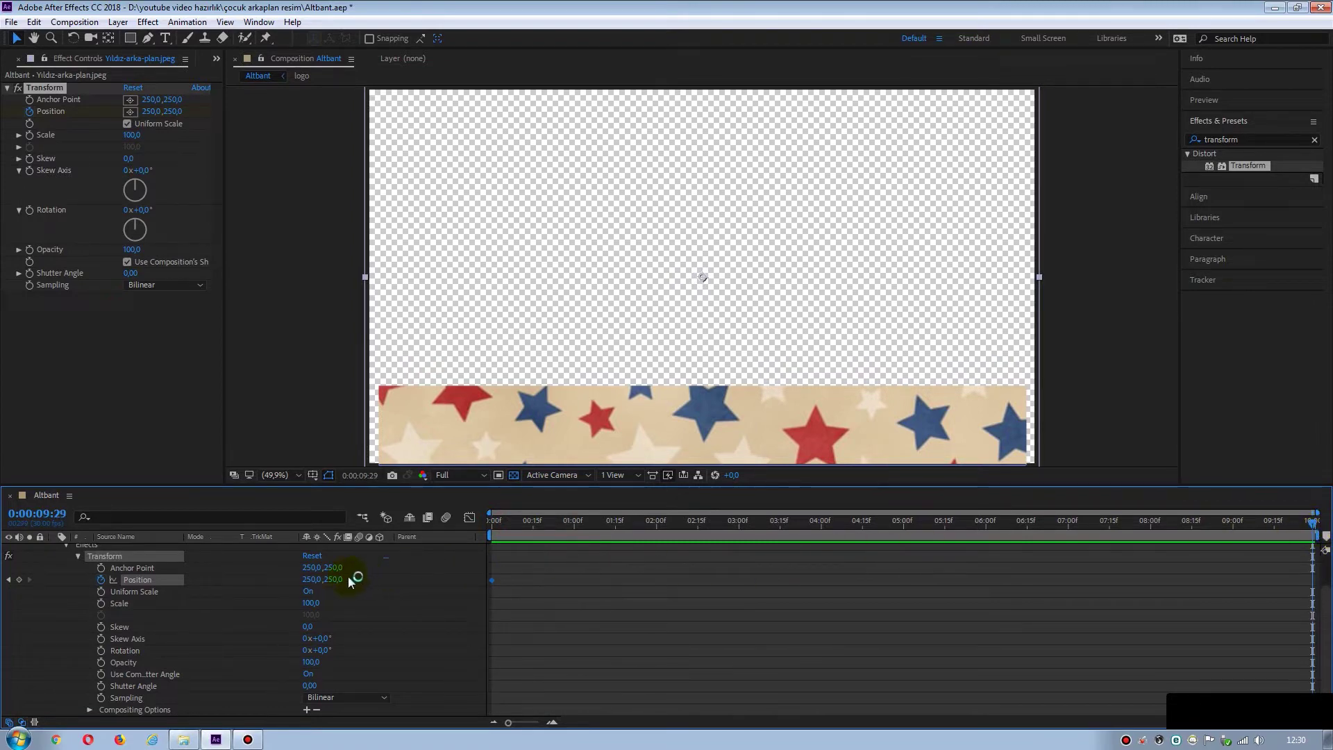
pyautogui.moveTo(333, 579); pyautogui.dragTo(444, 588)
pyautogui.moveTo(478, 590)
pyautogui.mouseDown()
pyautogui.moveTo(581, 597)
pyautogui.moveTo(532, 599)
pyautogui.mouseUp()
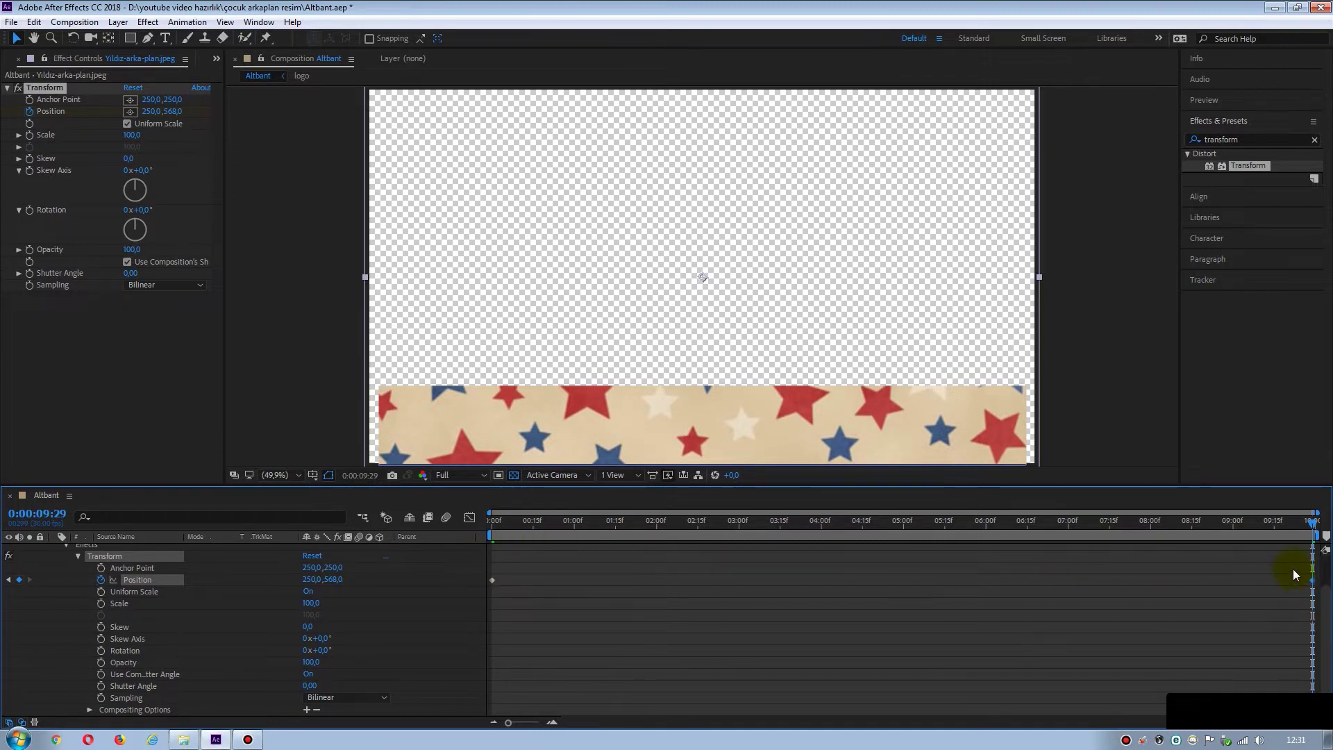
# Apply Easy Ease to both Position keyframes and return to the start to review.
pyautogui.moveTo(1316, 561)
pyautogui.mouseDown()
pyautogui.moveTo(1187, 616)
pyautogui.moveTo(477, 590)
pyautogui.mouseUp()
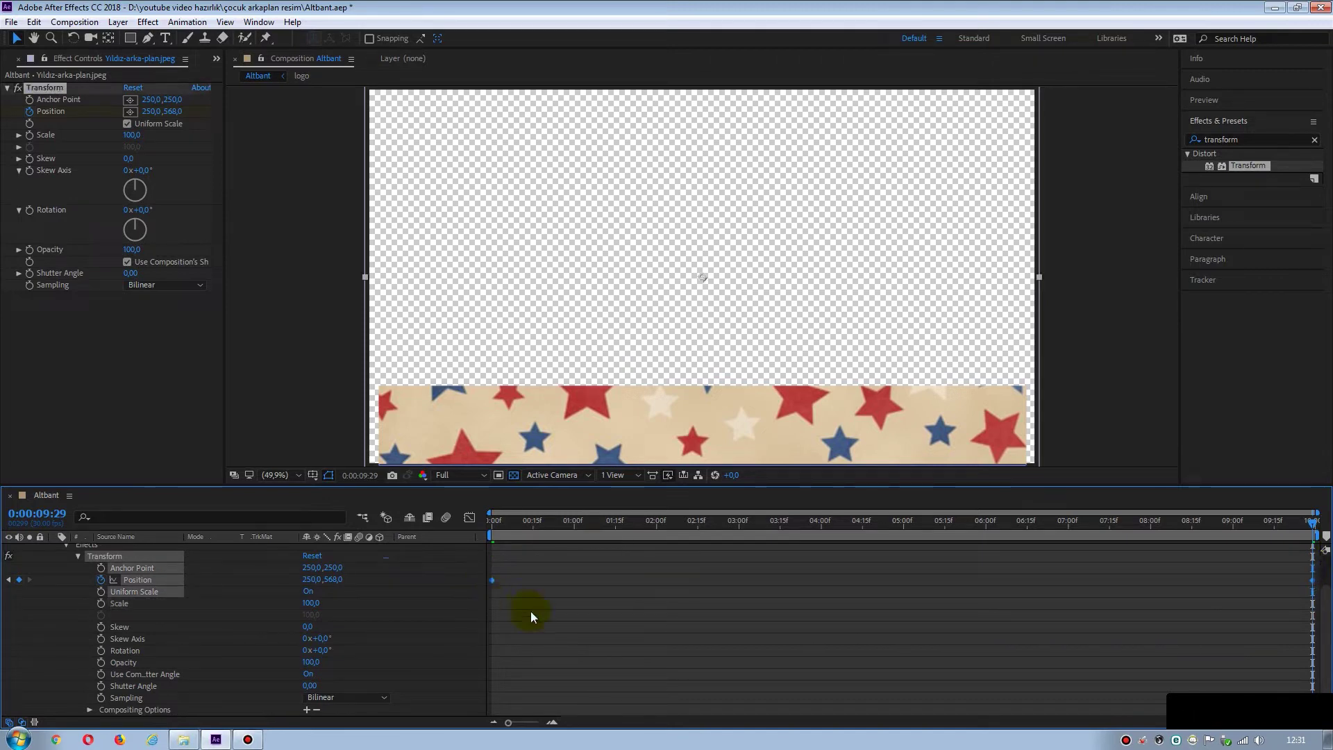
pyautogui.rightClick(493, 580)
pyautogui.moveTo(540, 572)
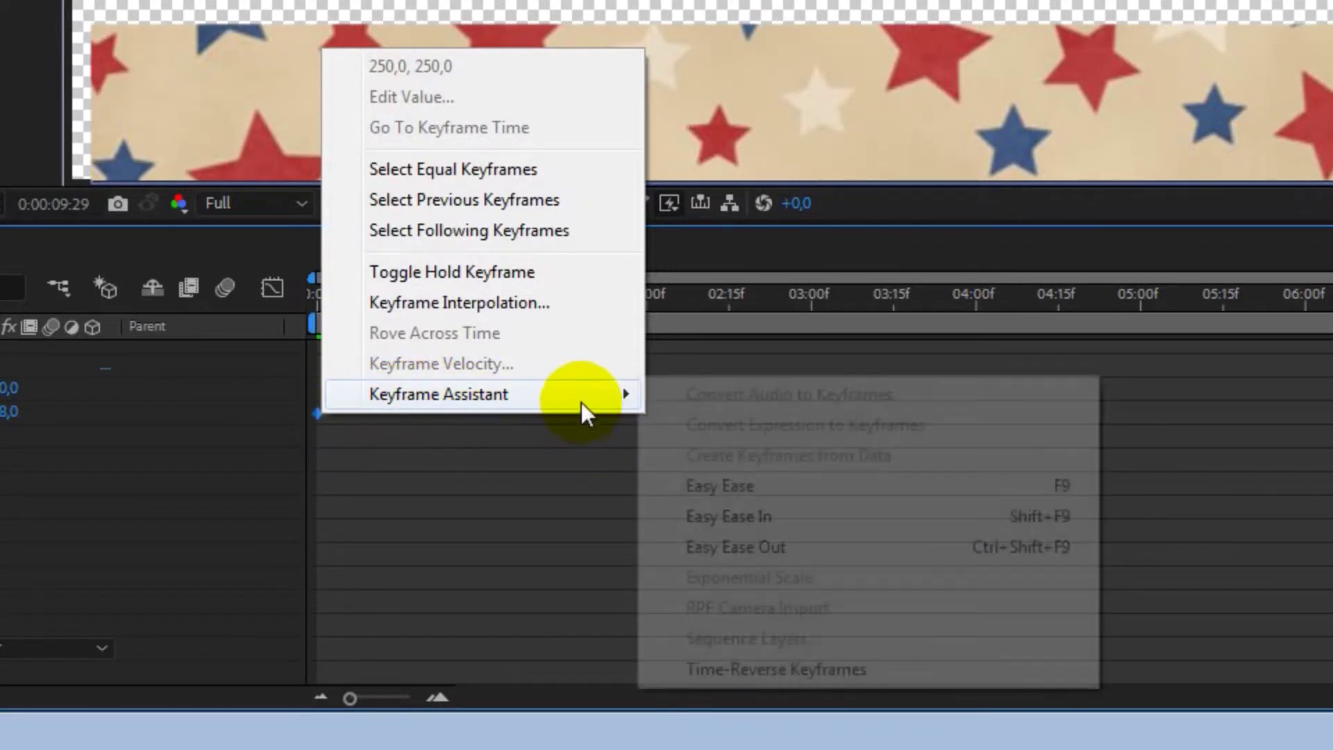
pyautogui.click(727, 486)
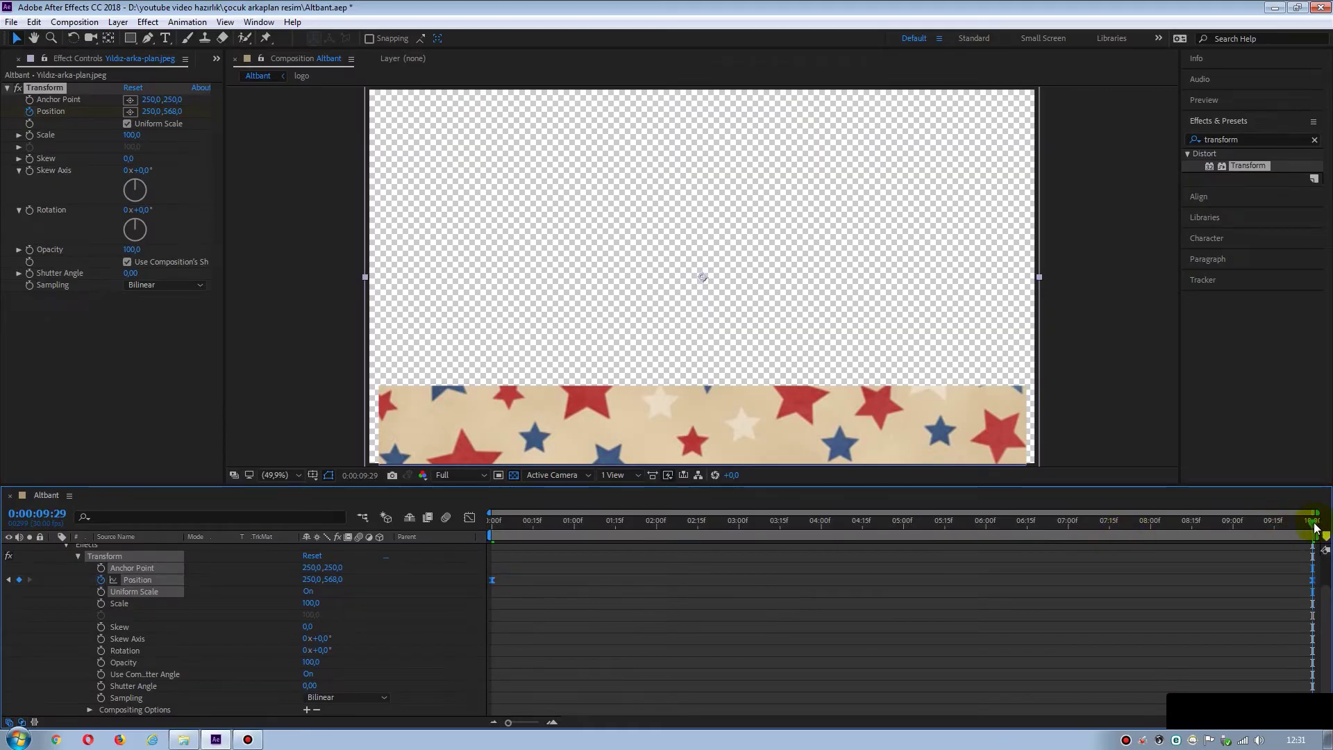
pyautogui.click(1312, 524)
pyautogui.moveTo(1312, 525); pyautogui.dragTo(492, 528)
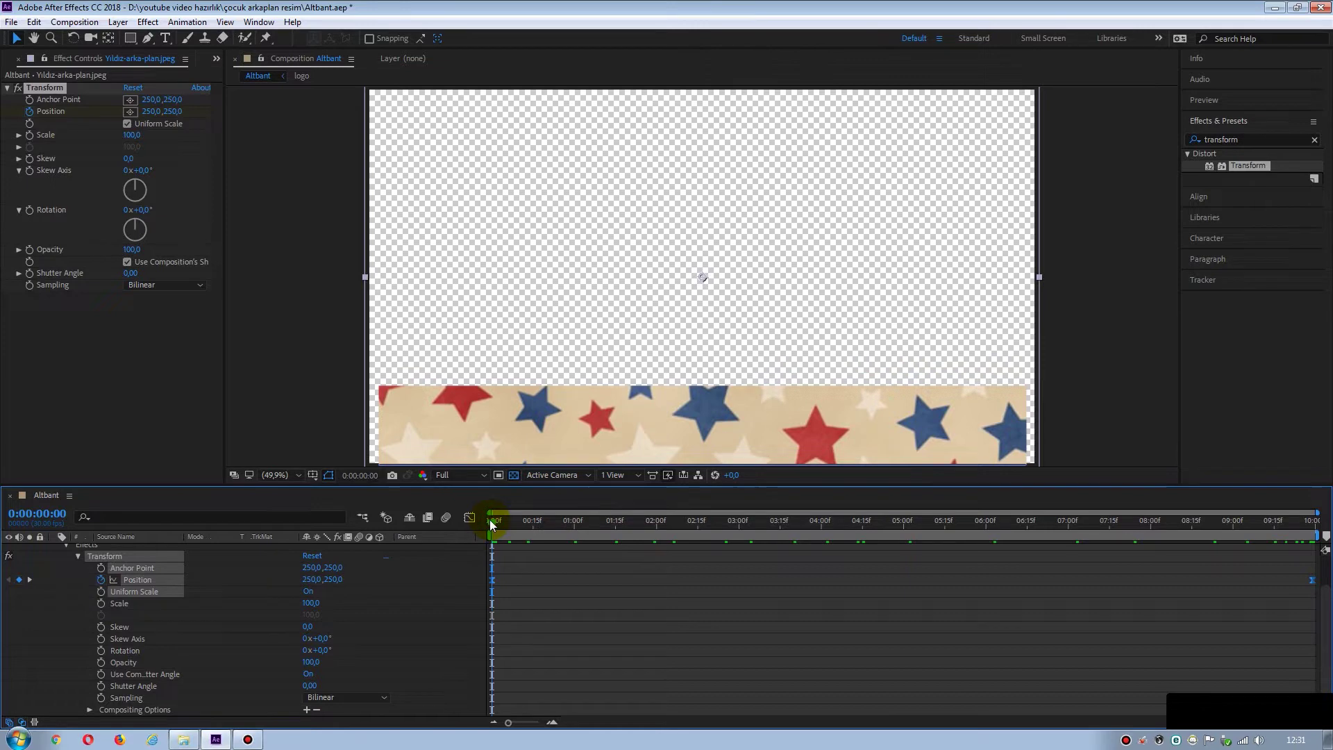
# Keyframe the star layer's Scale at 0:00 and set it to 150 at 5 seconds.
pyautogui.click(101, 603)
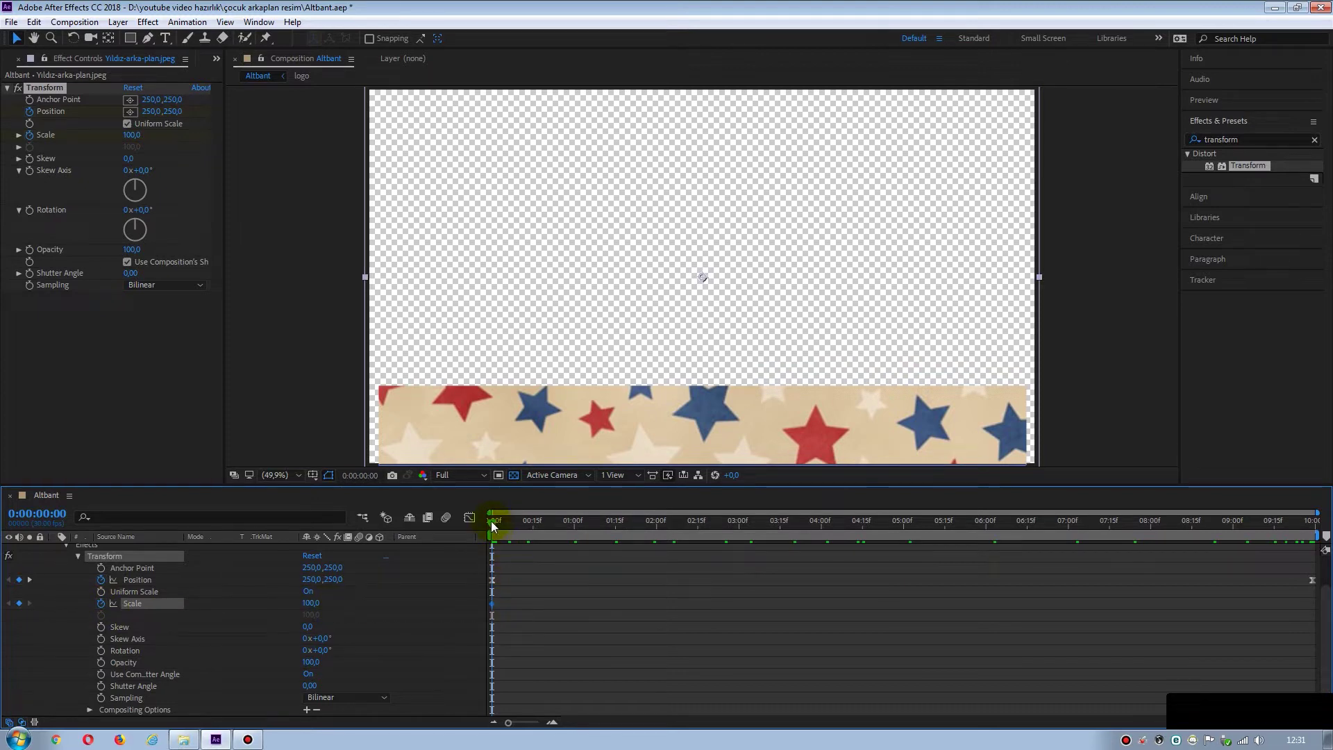
pyautogui.moveTo(492, 525); pyautogui.dragTo(905, 532)
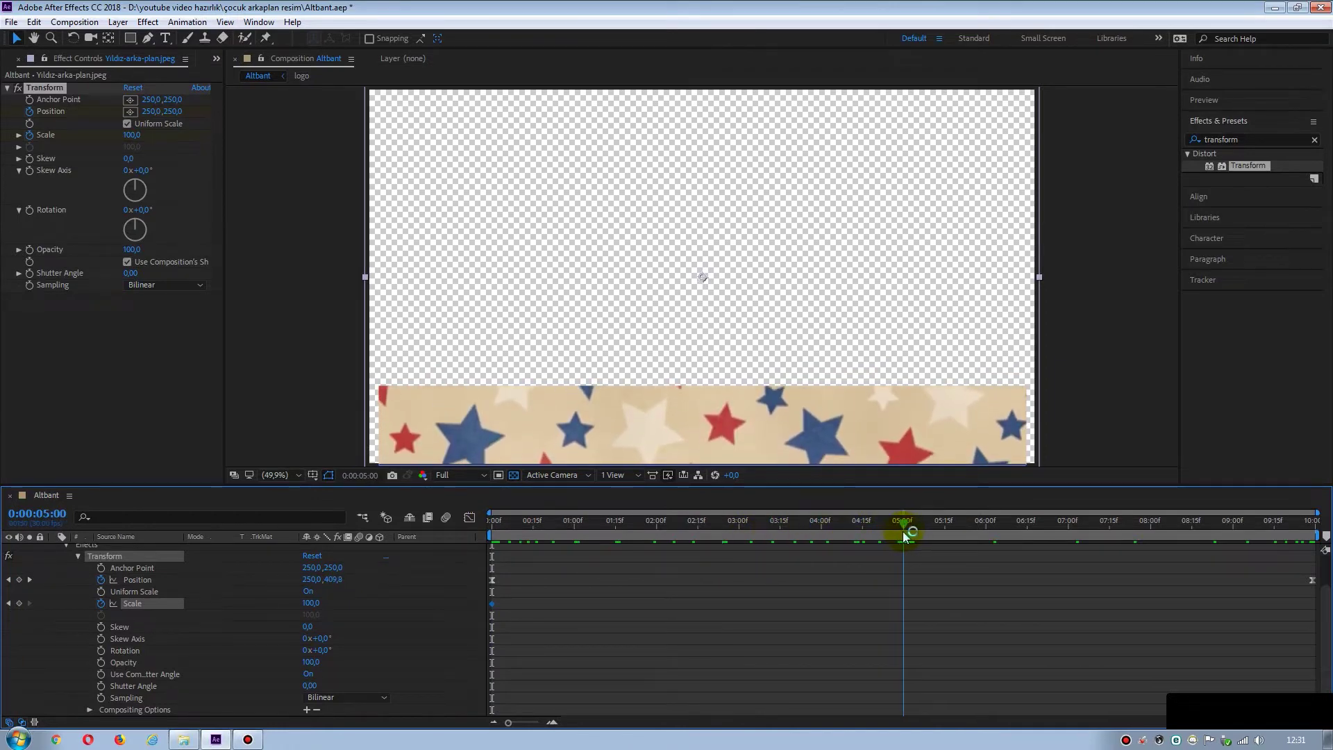
pyautogui.moveTo(903, 531); pyautogui.dragTo(902, 532)
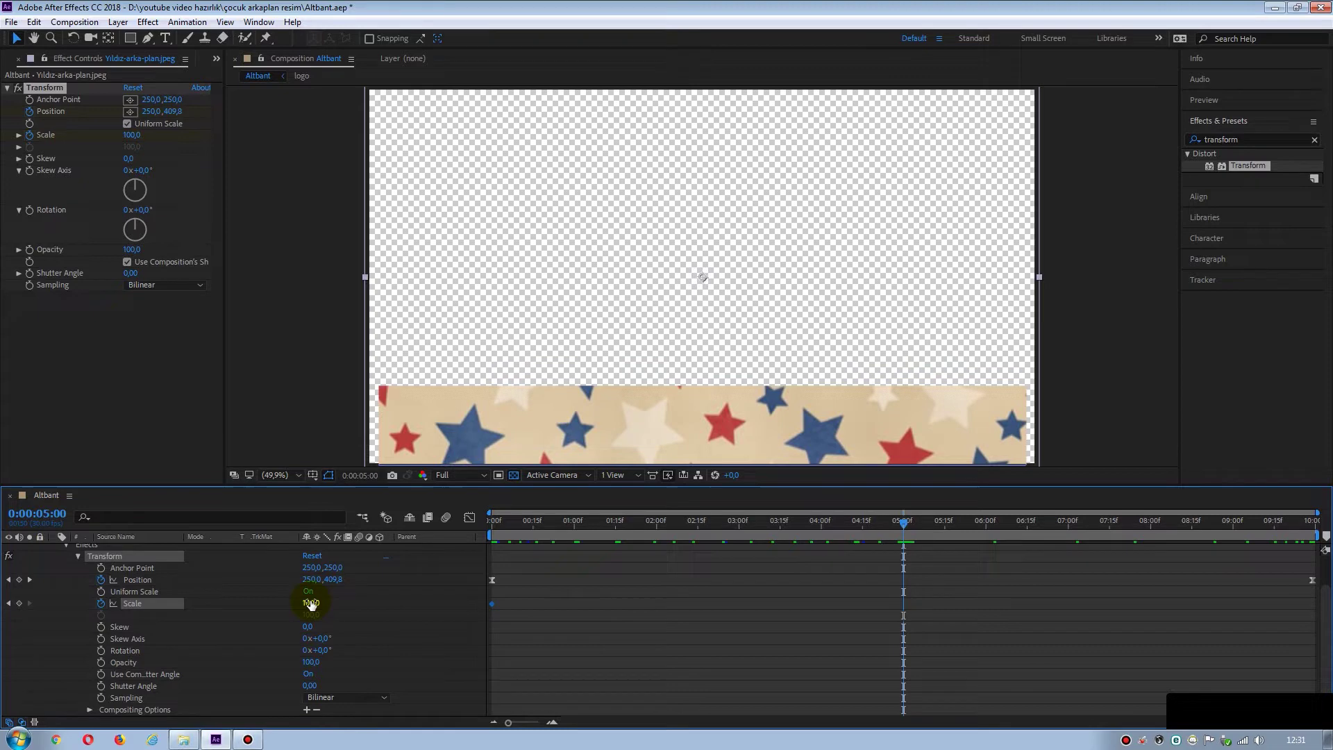
pyautogui.moveTo(310, 603); pyautogui.dragTo(330, 600)
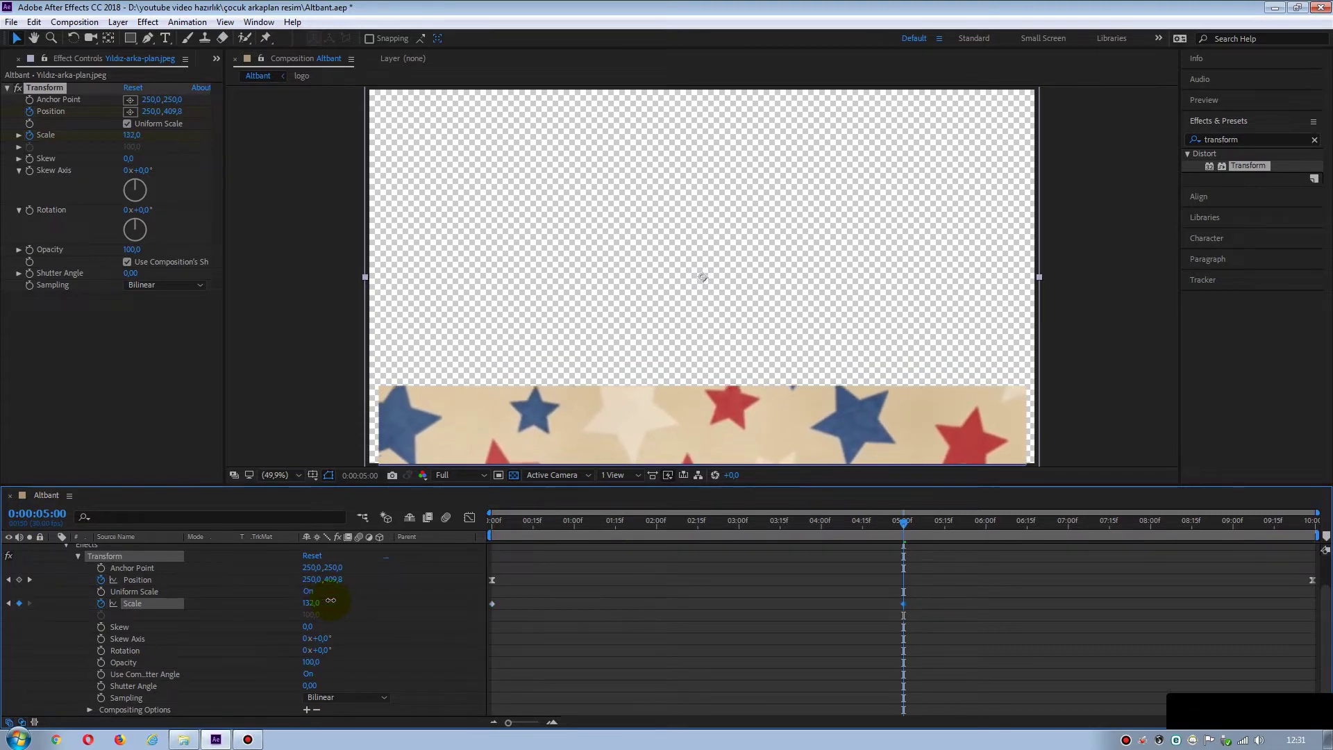
pyautogui.click(316, 603)
pyautogui.write('150')
pyautogui.press('Return')
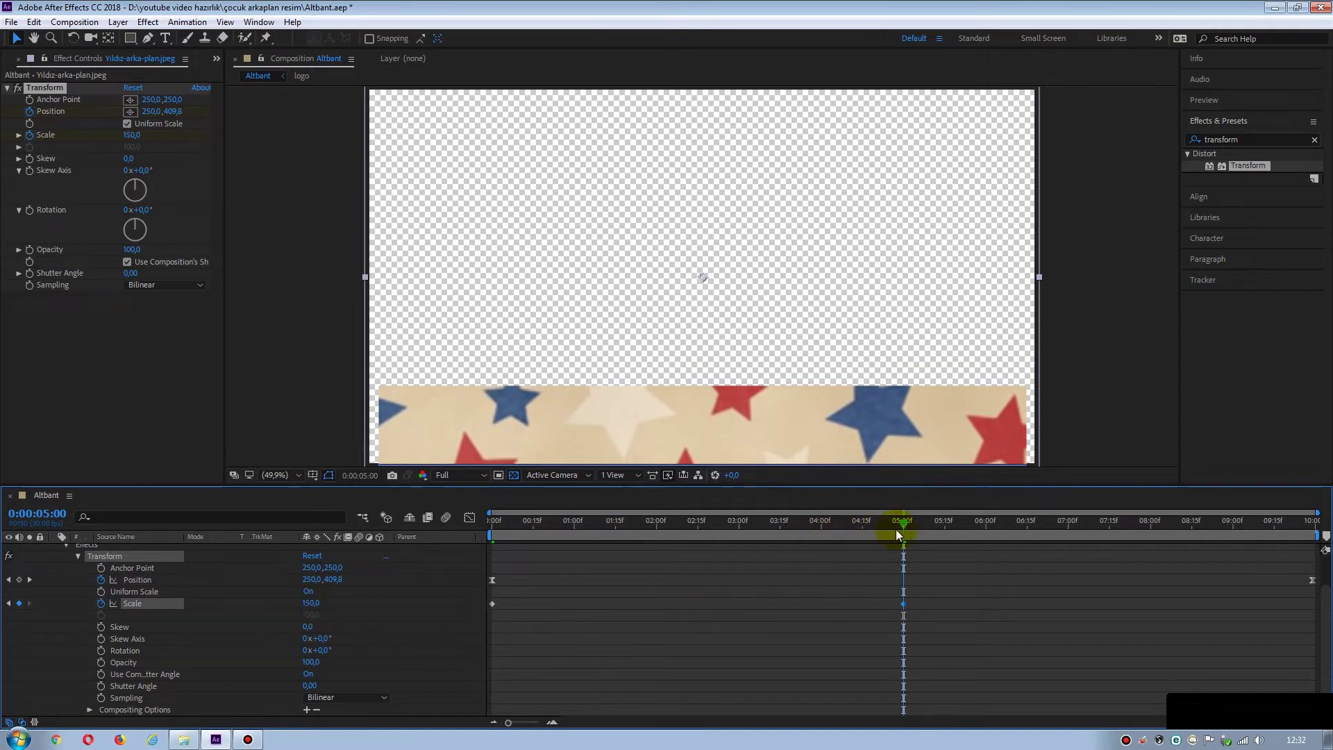
# Preview the animation, return Scale to 100 at the end, and ease the keyframes.
pyautogui.press('space')
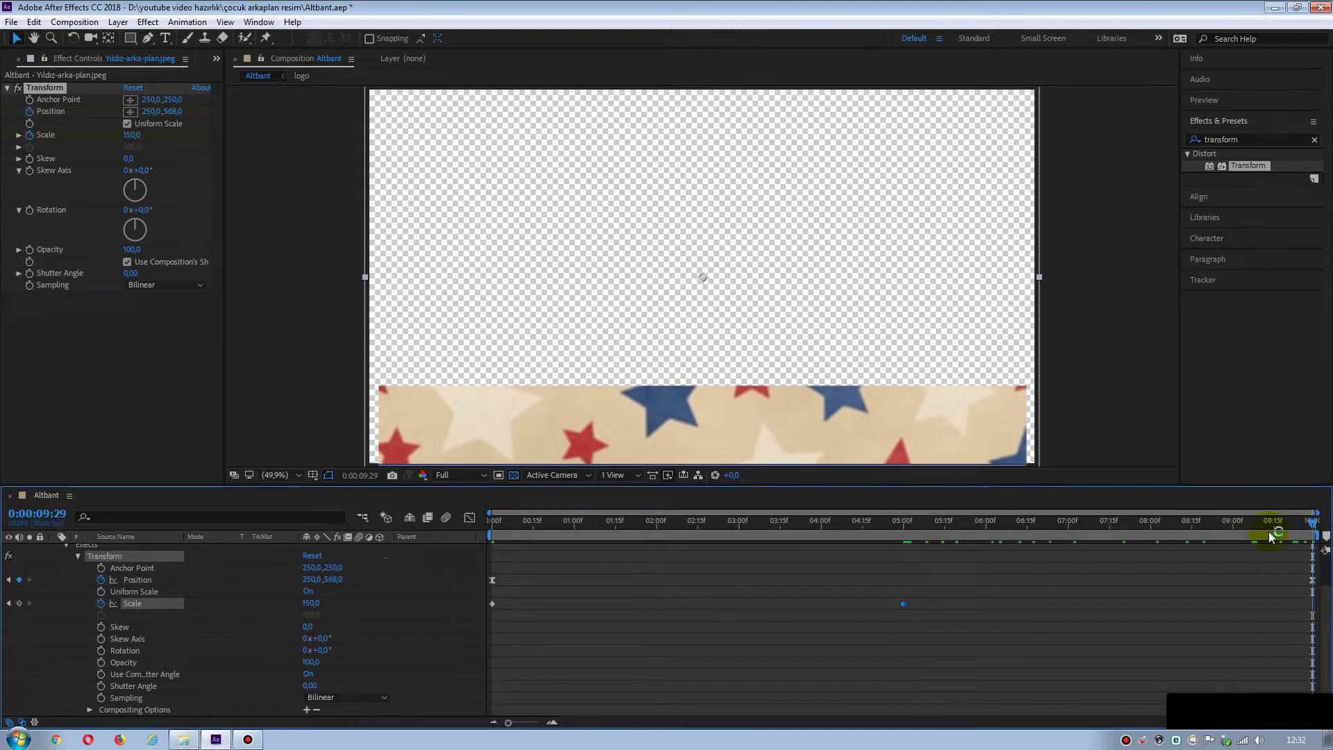
pyautogui.click(312, 602)
pyautogui.write('100')
pyautogui.click(331, 602)
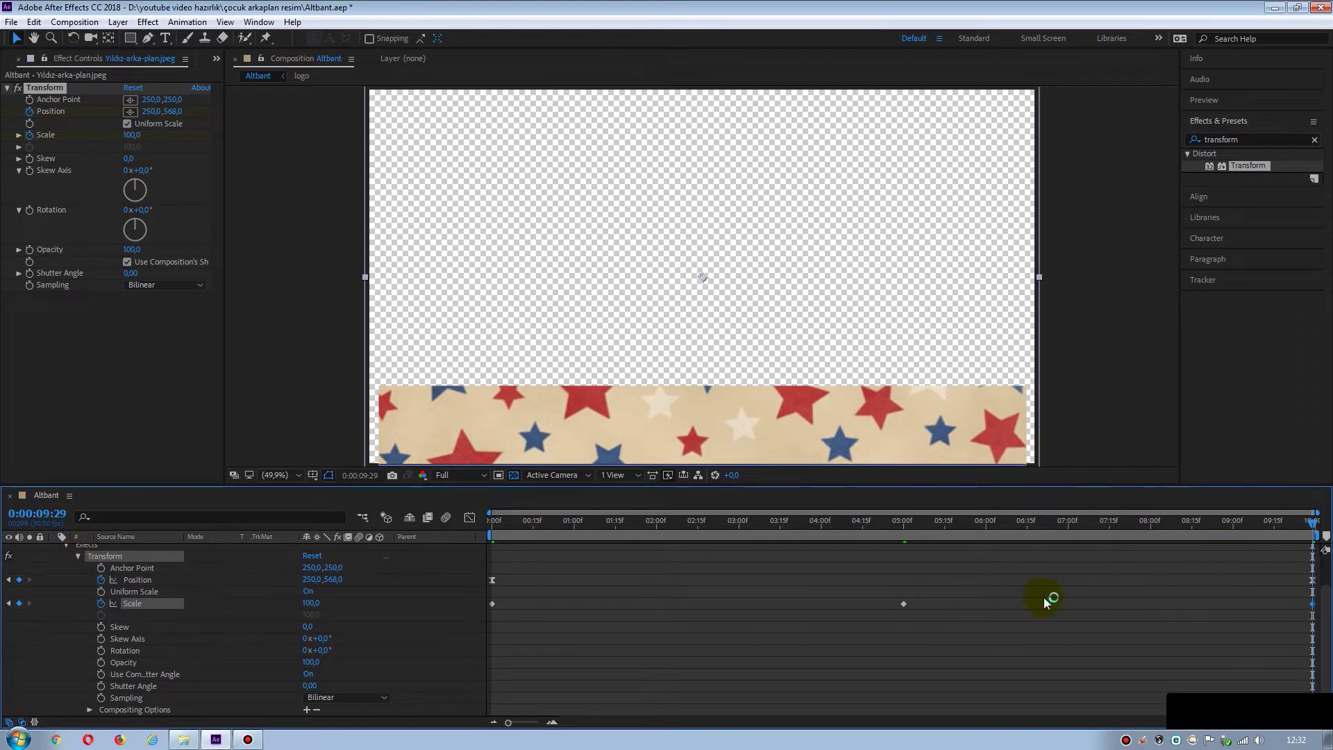
pyautogui.moveTo(1317, 582)
pyautogui.mouseDown()
pyautogui.moveTo(1302, 611)
pyautogui.moveTo(470, 614)
pyautogui.mouseUp()
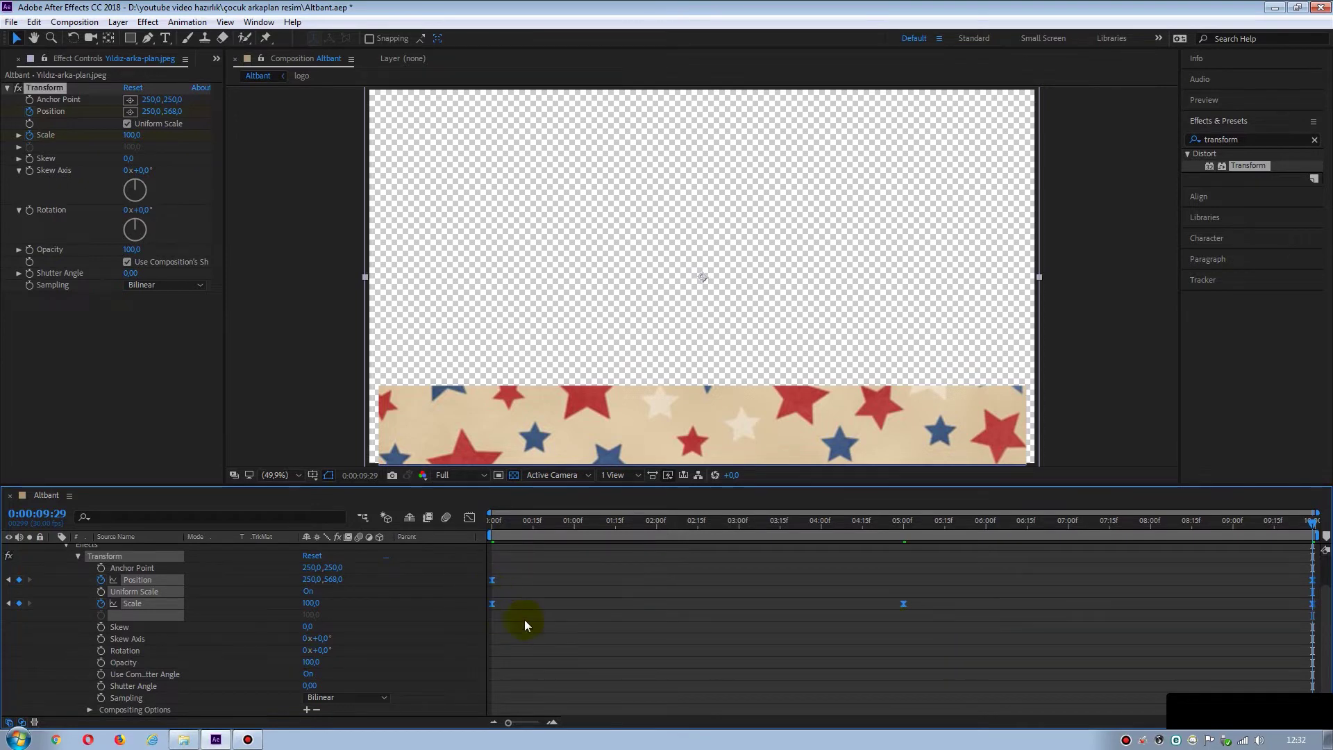
pyautogui.click(843, 649)
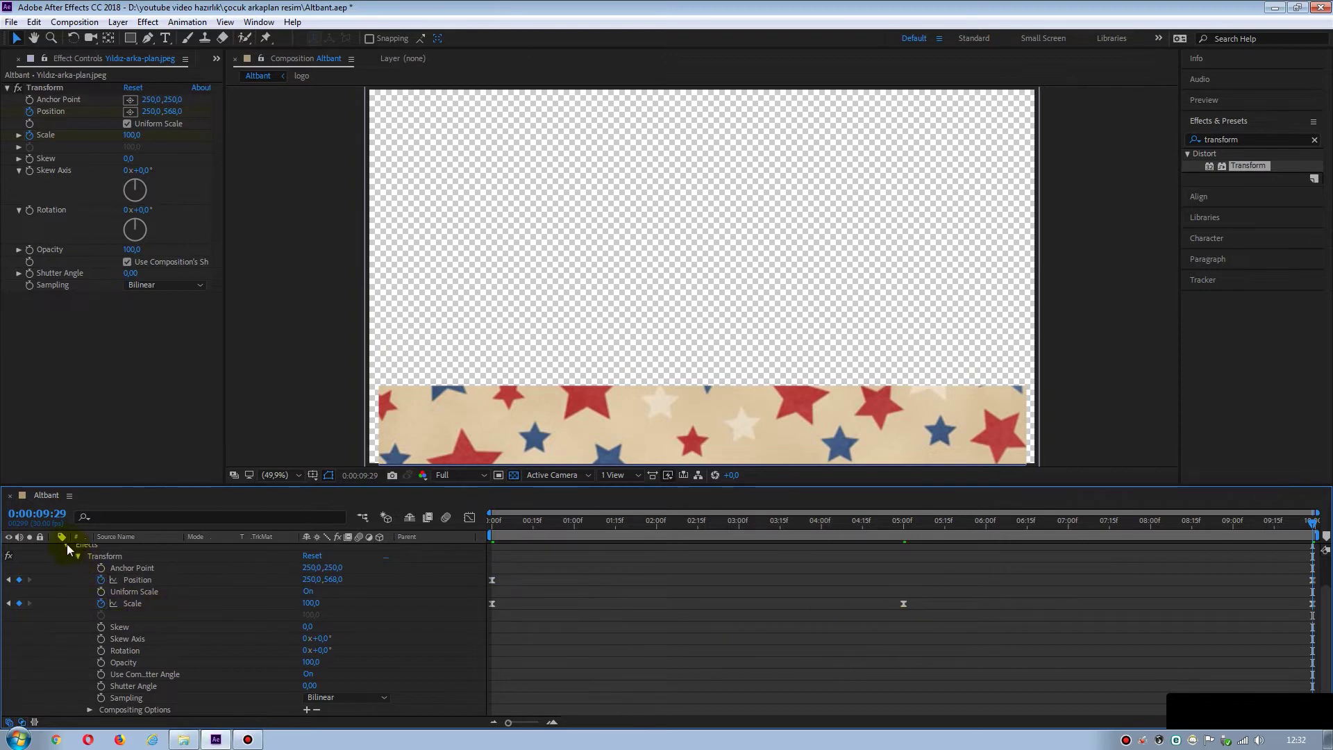
pyautogui.scroll(2, 62, 590)
# Collapse the star image layer, rewind to 0:00 and play a preview of the banner.
pyautogui.click(64, 581)
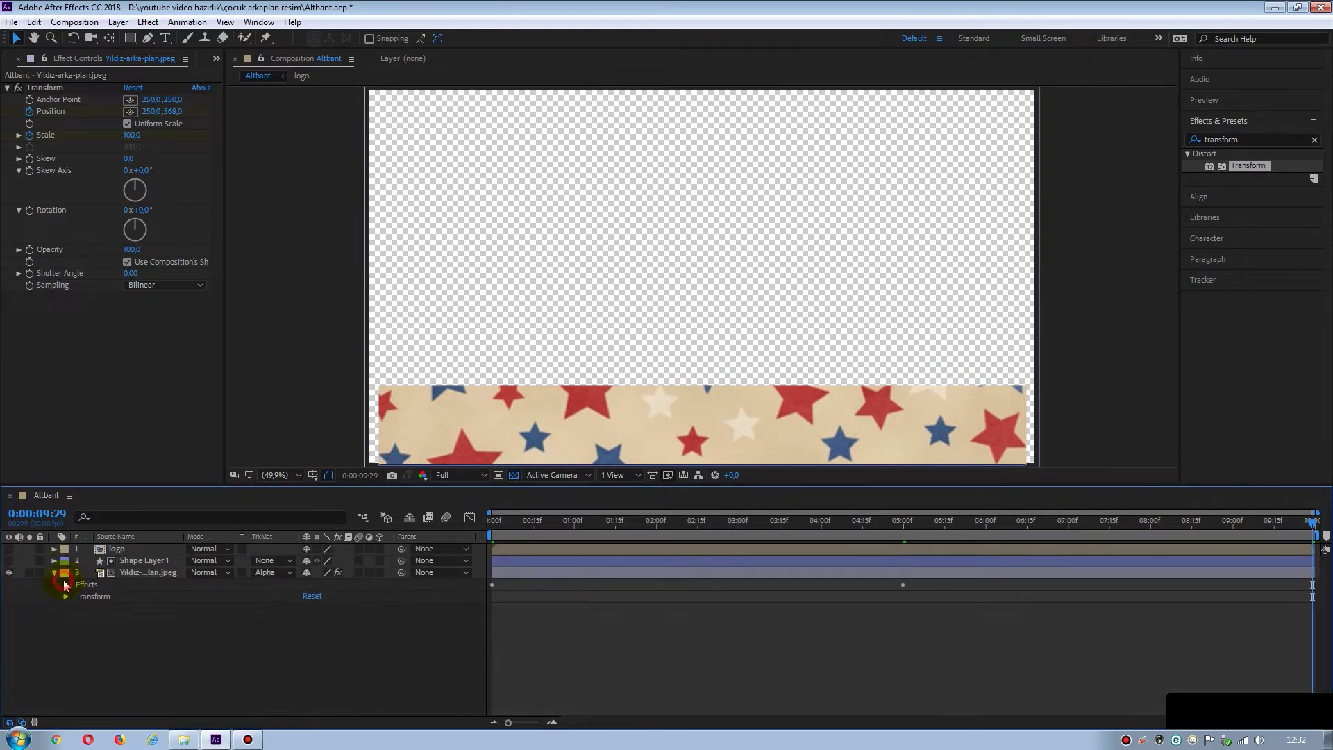
pyautogui.click(54, 572)
pyautogui.moveTo(1325, 517); pyautogui.dragTo(566, 583)
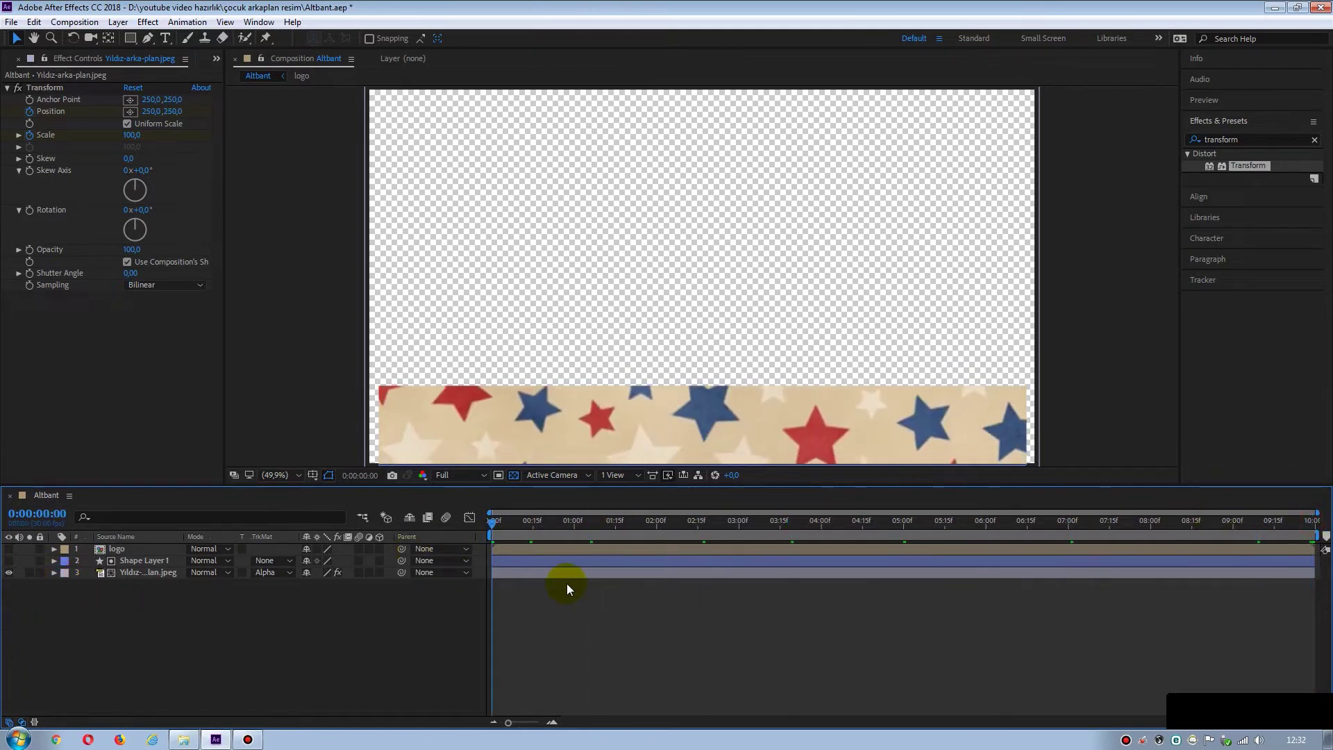
pyautogui.press('space')
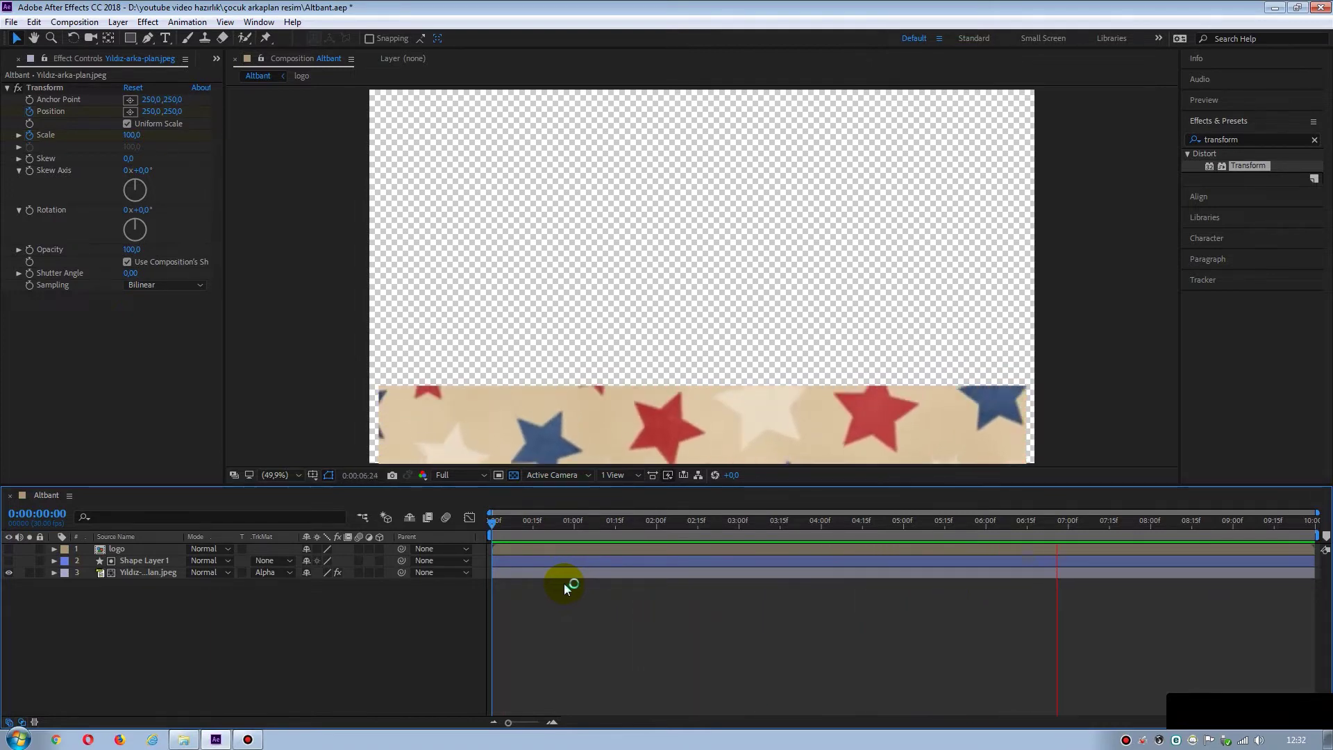
pyautogui.press('space')
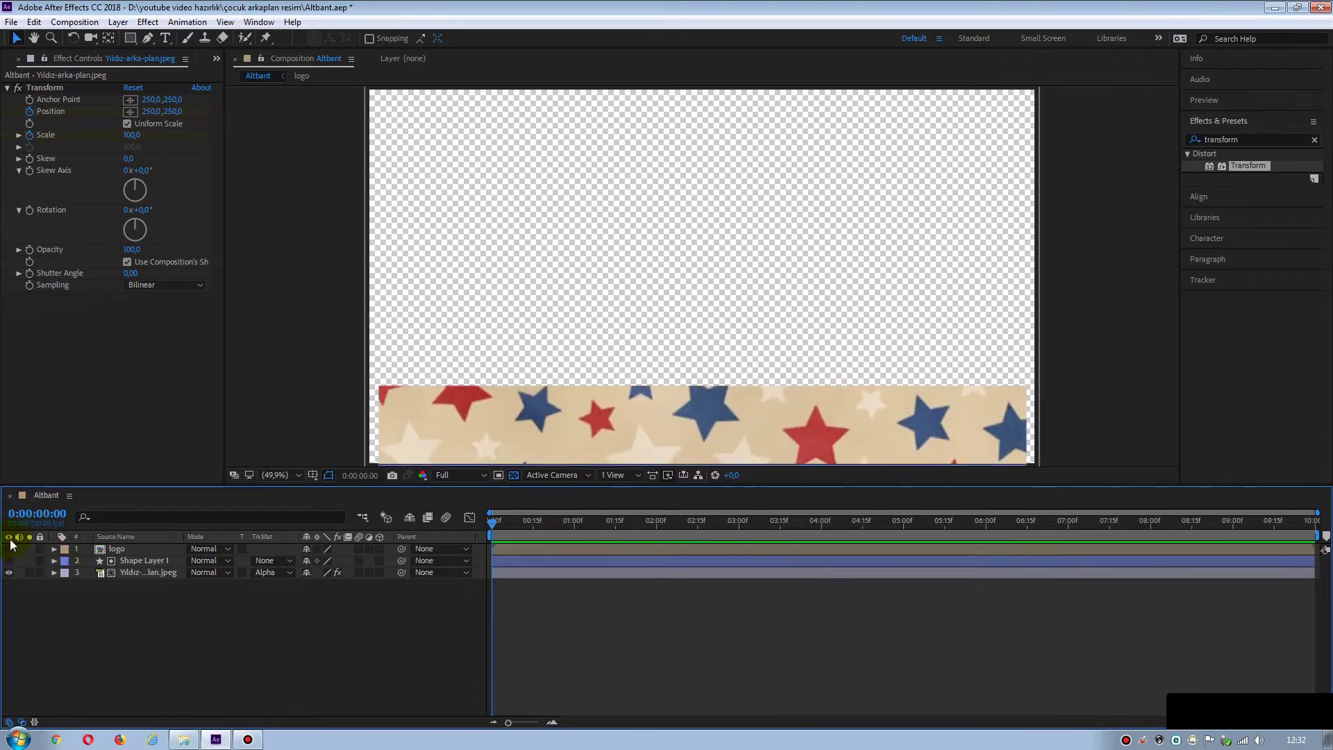
# Make the logo layer visible and drag it to the left end of the star banner.
pyautogui.click(8, 548)
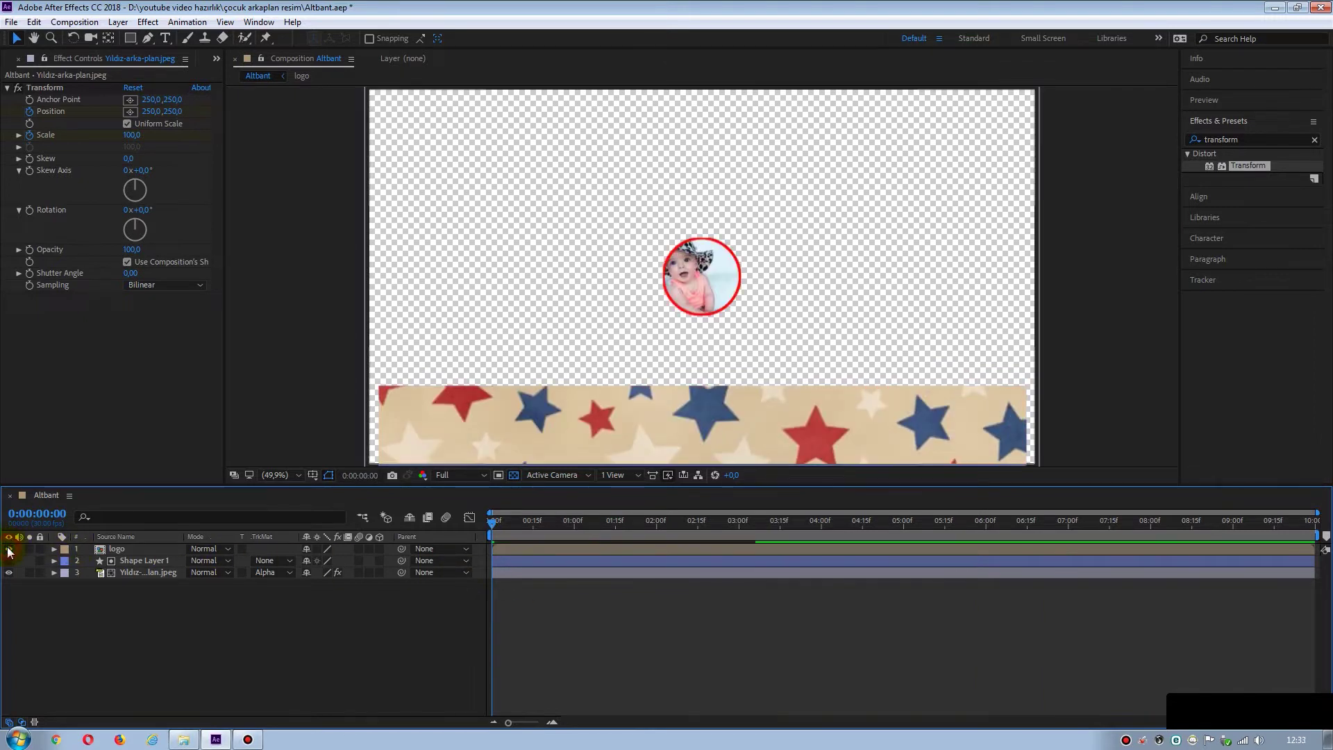
pyautogui.click(118, 548)
pyautogui.moveTo(684, 297); pyautogui.dragTo(407, 439)
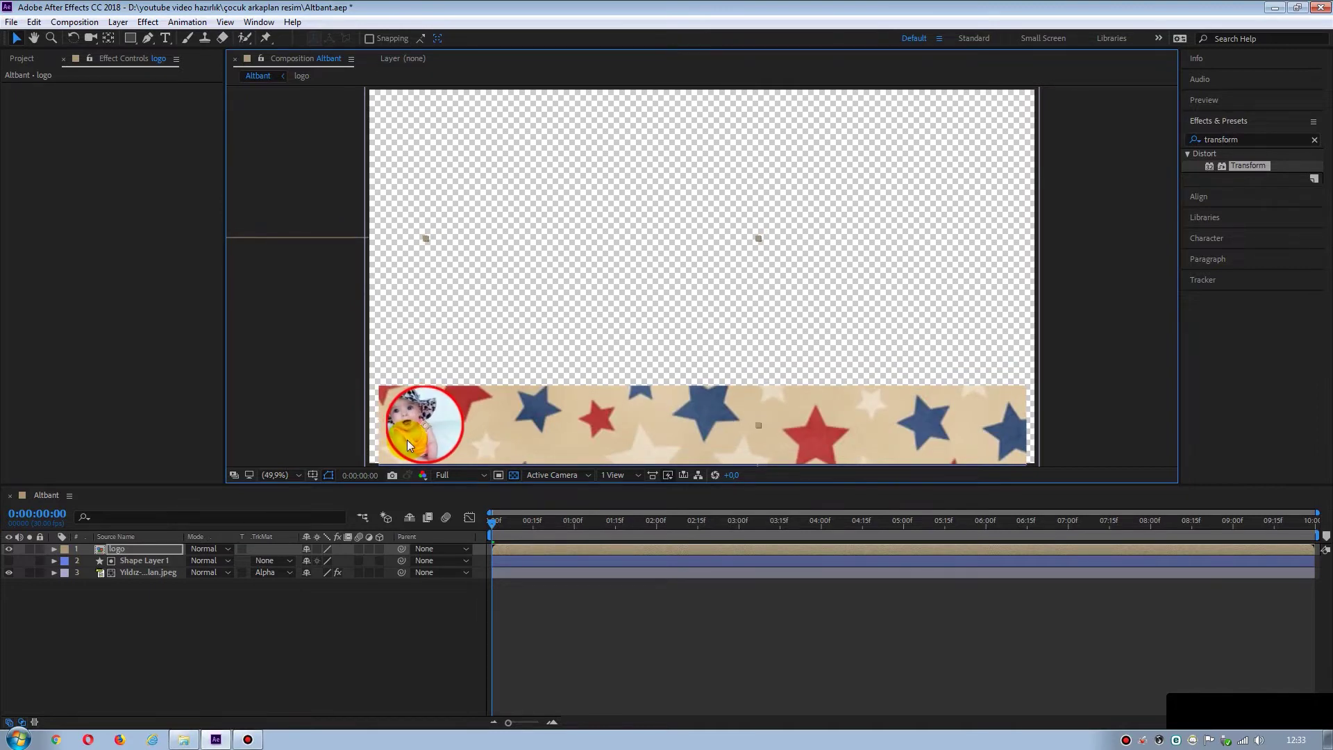
# Scale the logo down to 89% and collapse its properties.
pyautogui.click(129, 551)
pyautogui.click(54, 552)
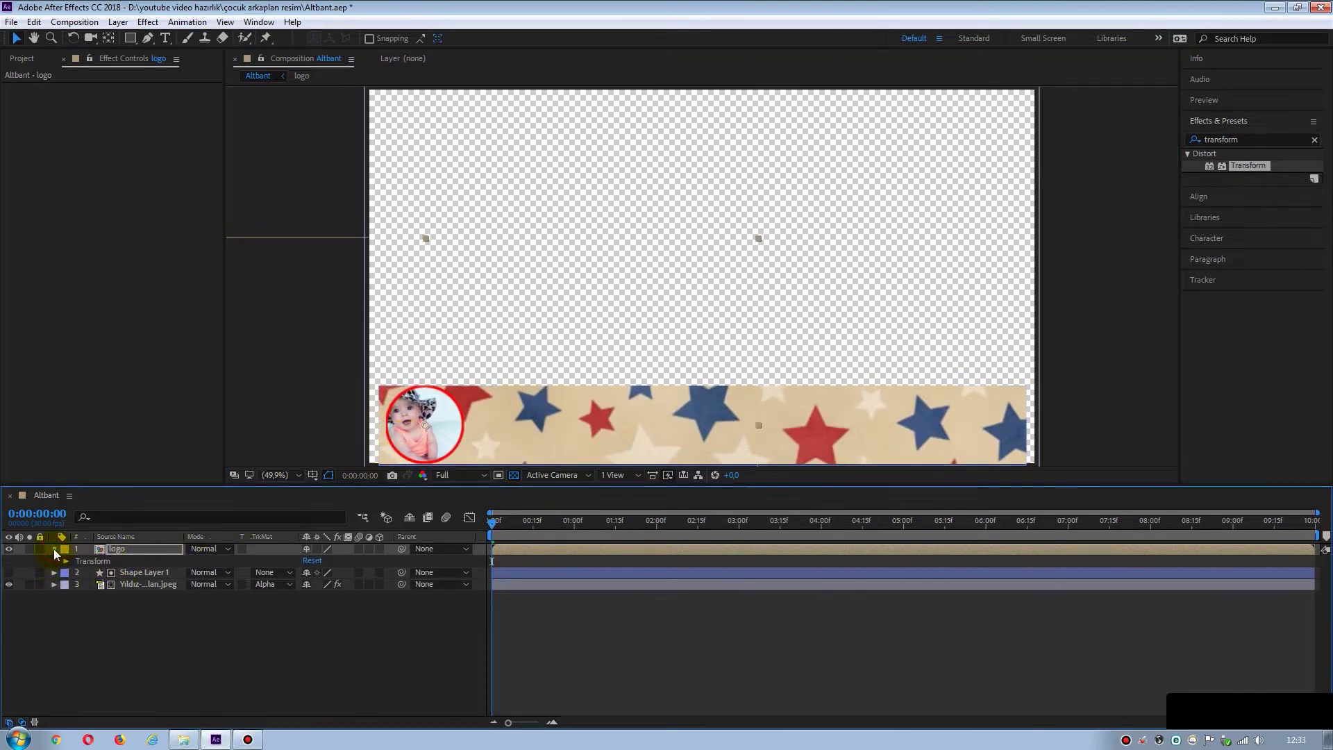
pyautogui.click(67, 563)
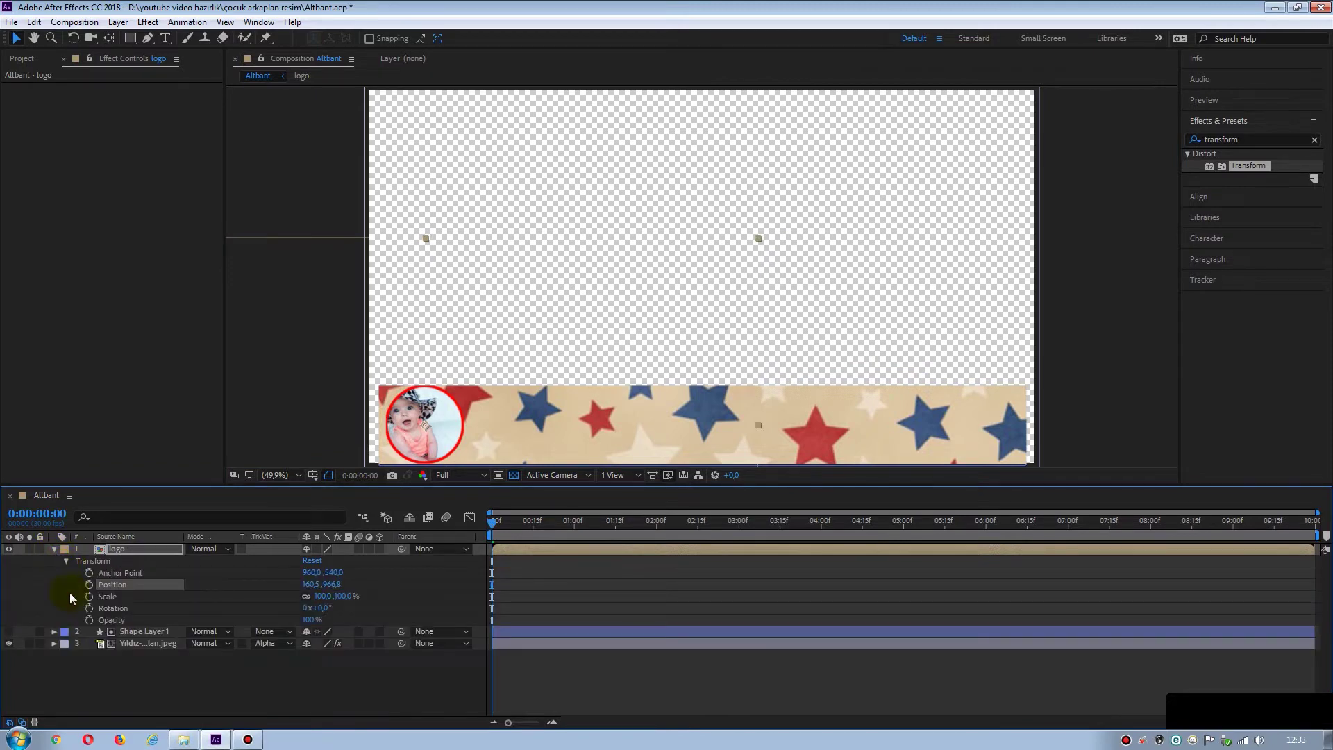
pyautogui.click(325, 599)
pyautogui.moveTo(325, 598); pyautogui.dragTo(317, 599)
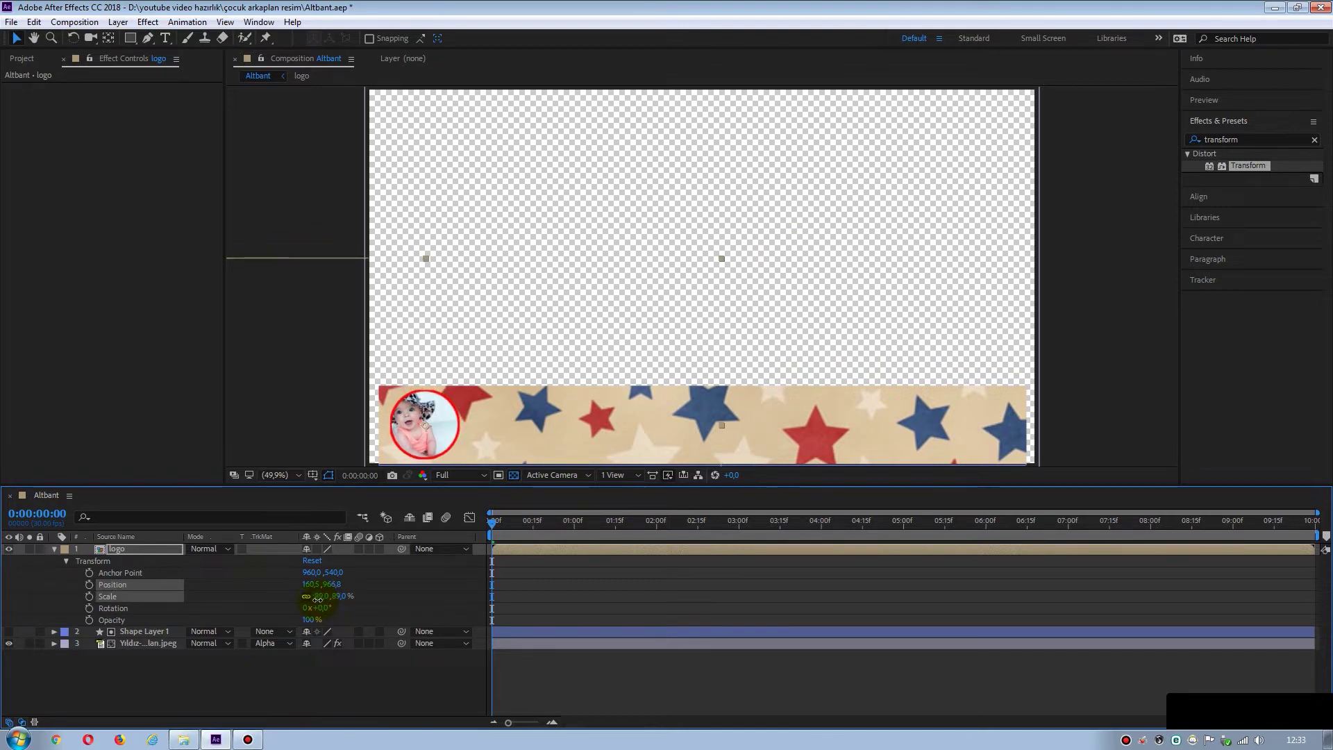
pyautogui.click(317, 599)
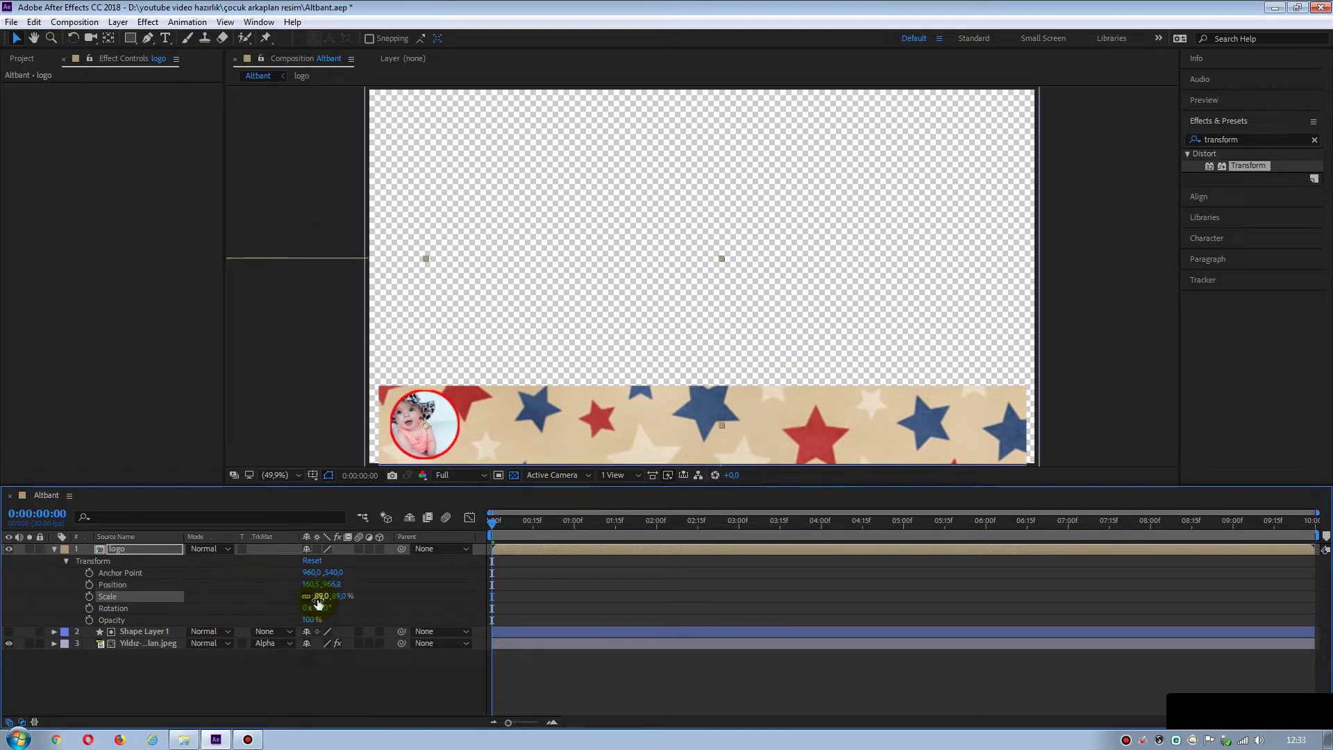
pyautogui.click(208, 685)
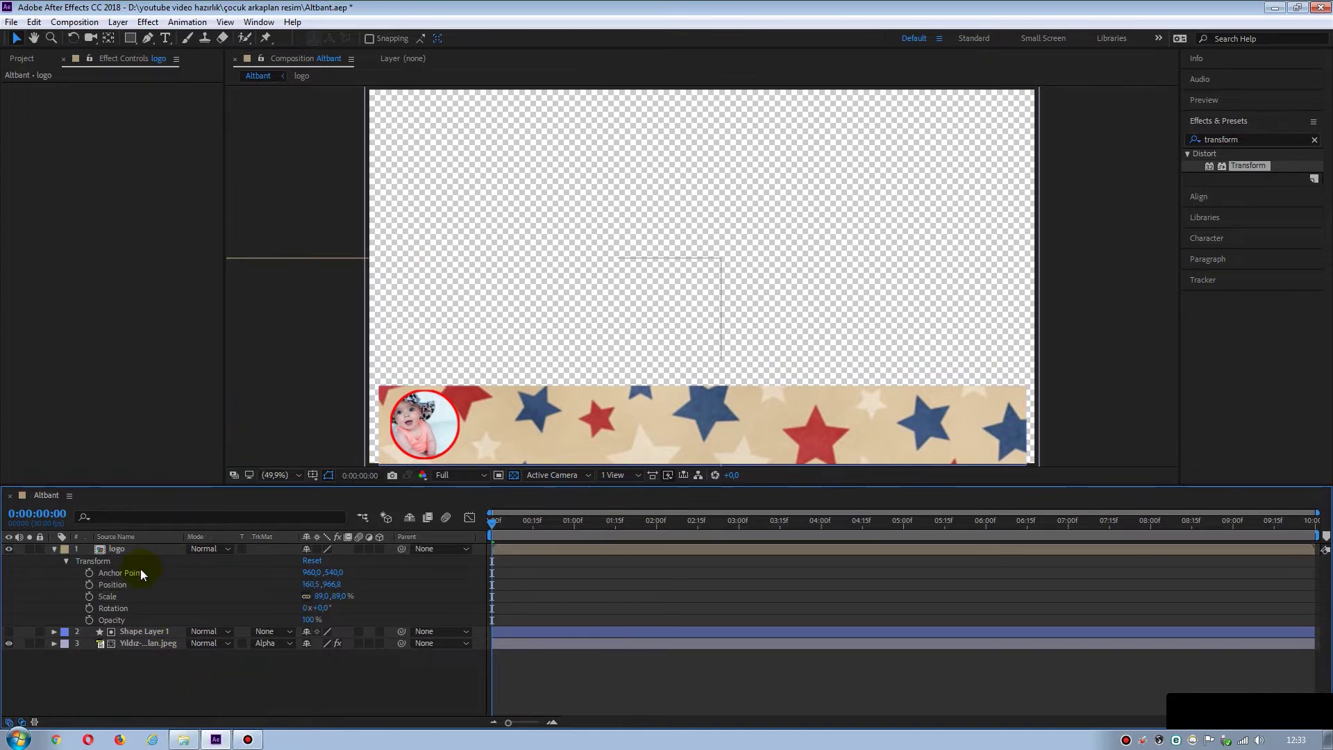
pyautogui.click(54, 548)
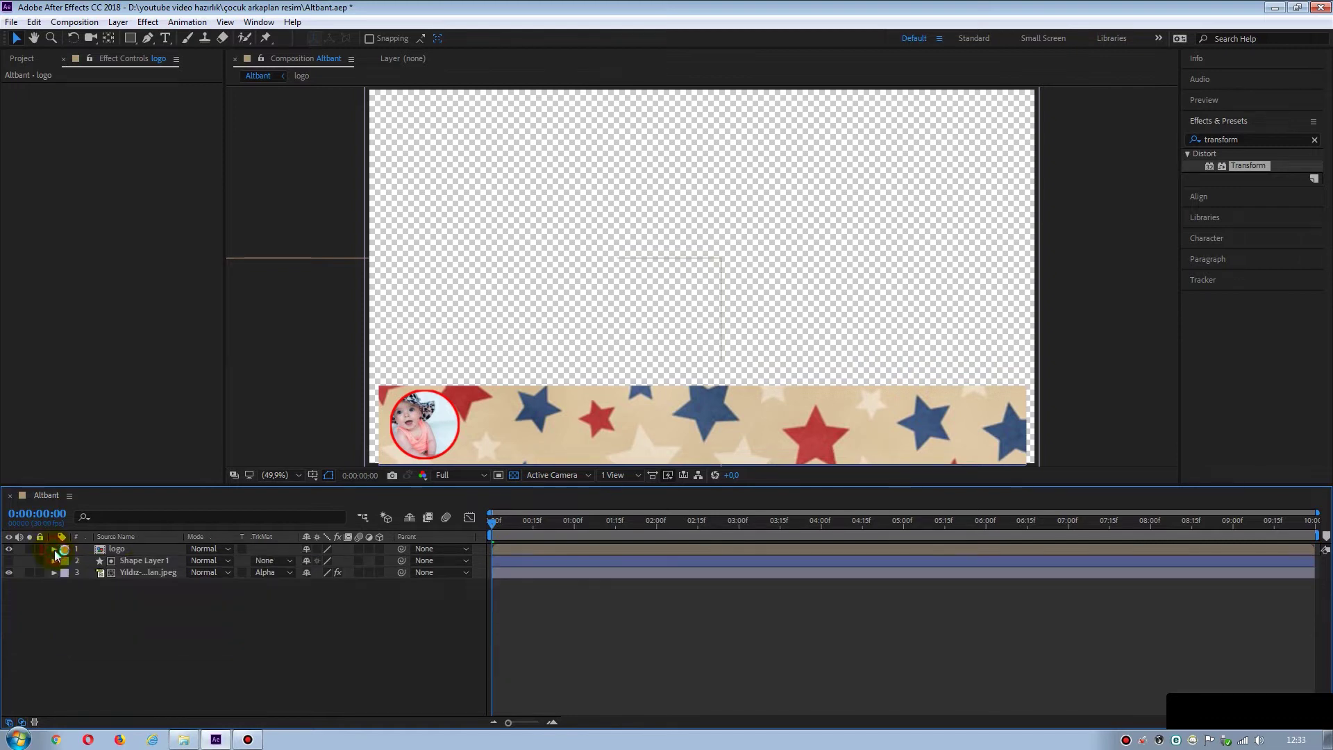
# Pre-compose Shape Layer 1 and the star image layer into a composition named Altbant.
pyautogui.click(144, 563)
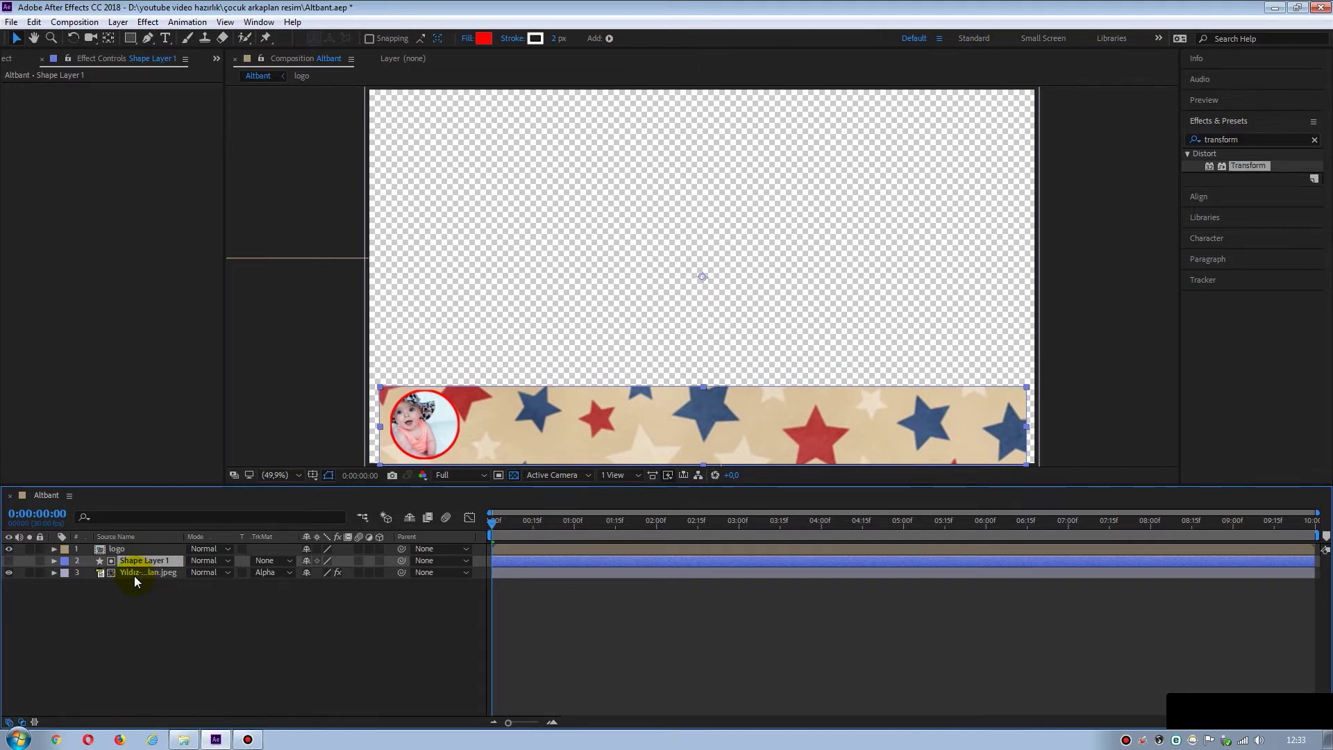
pyautogui.keyDown('ctrl'); pyautogui.click(139, 572); pyautogui.keyUp('ctrl')
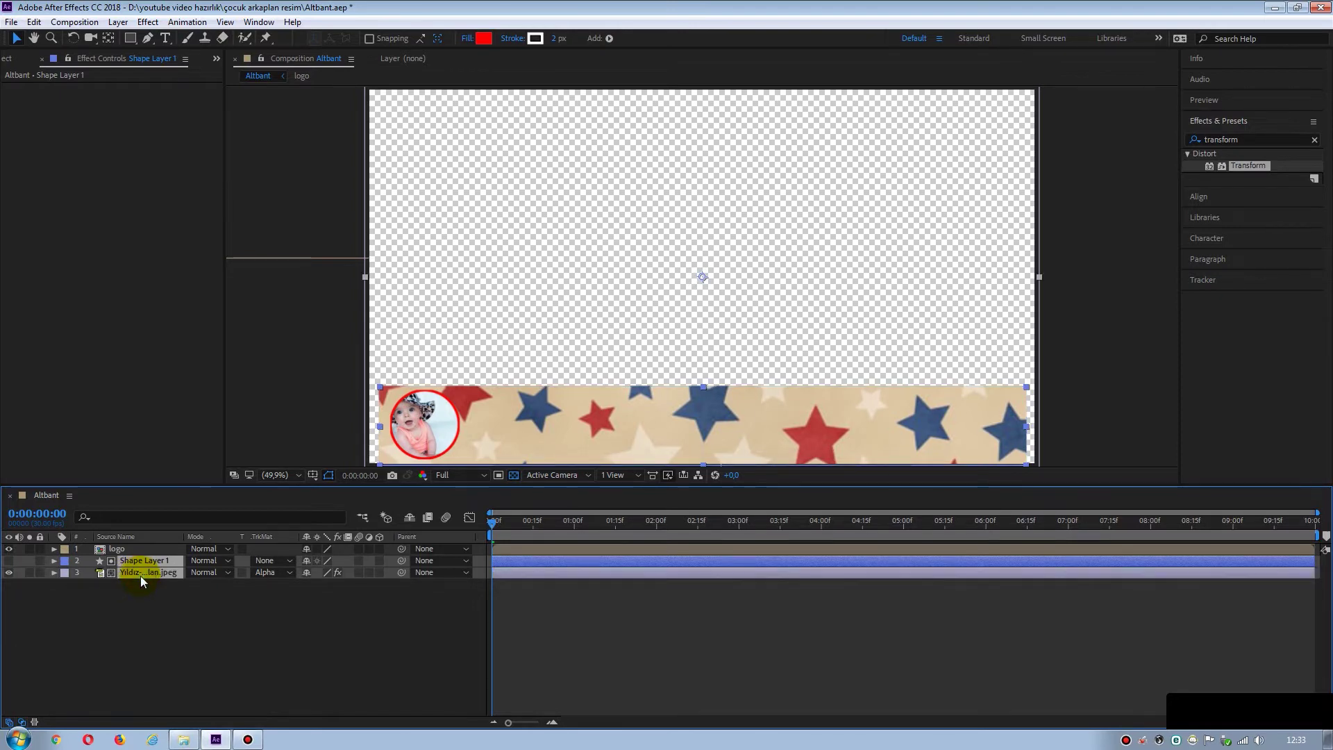
pyautogui.rightClick(140, 572)
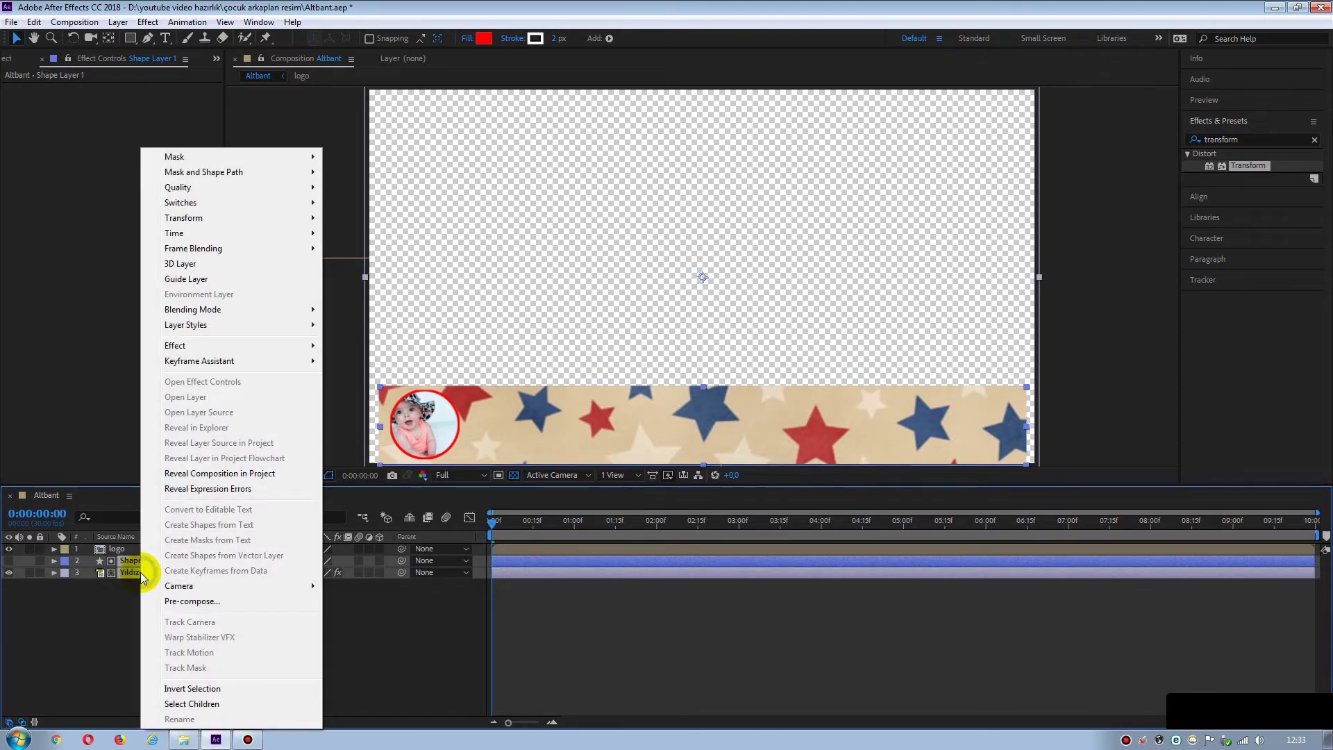
pyautogui.click(171, 602)
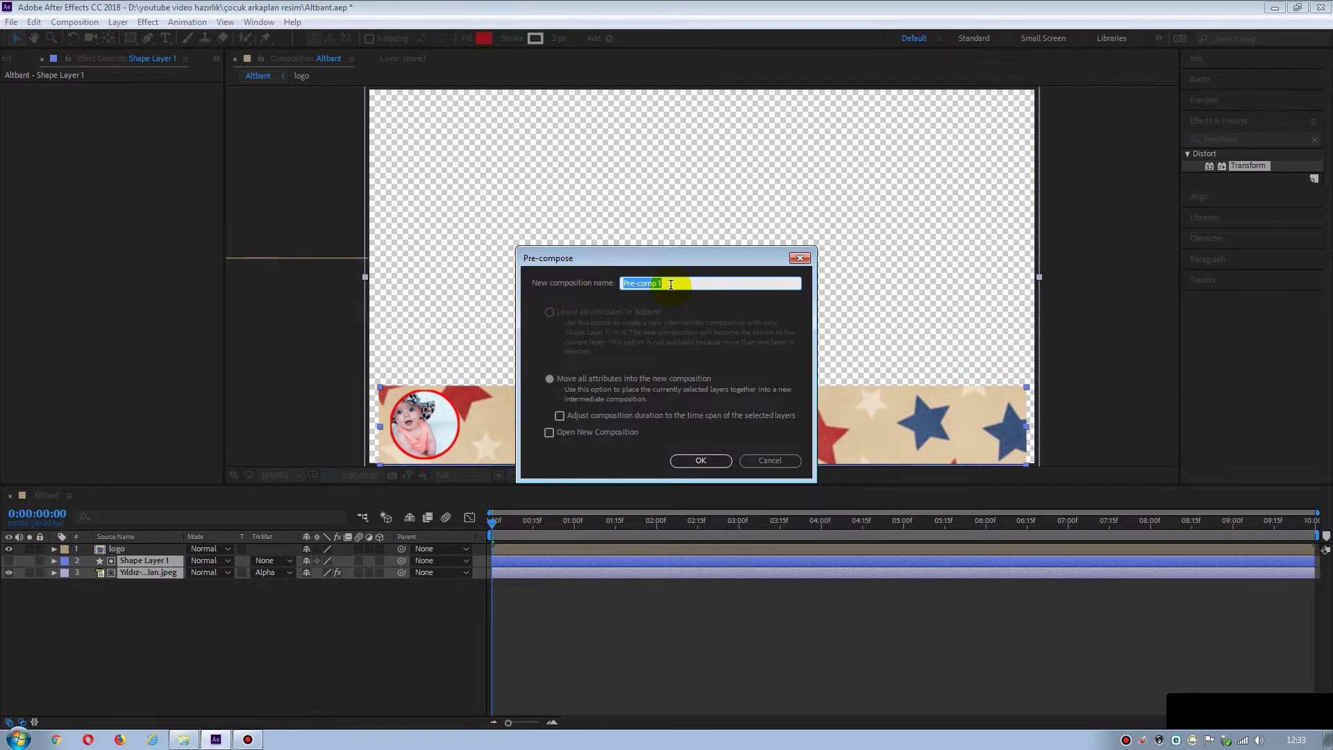
pyautogui.write('Altb')
pyautogui.write('ant')
pyautogui.click(707, 464)
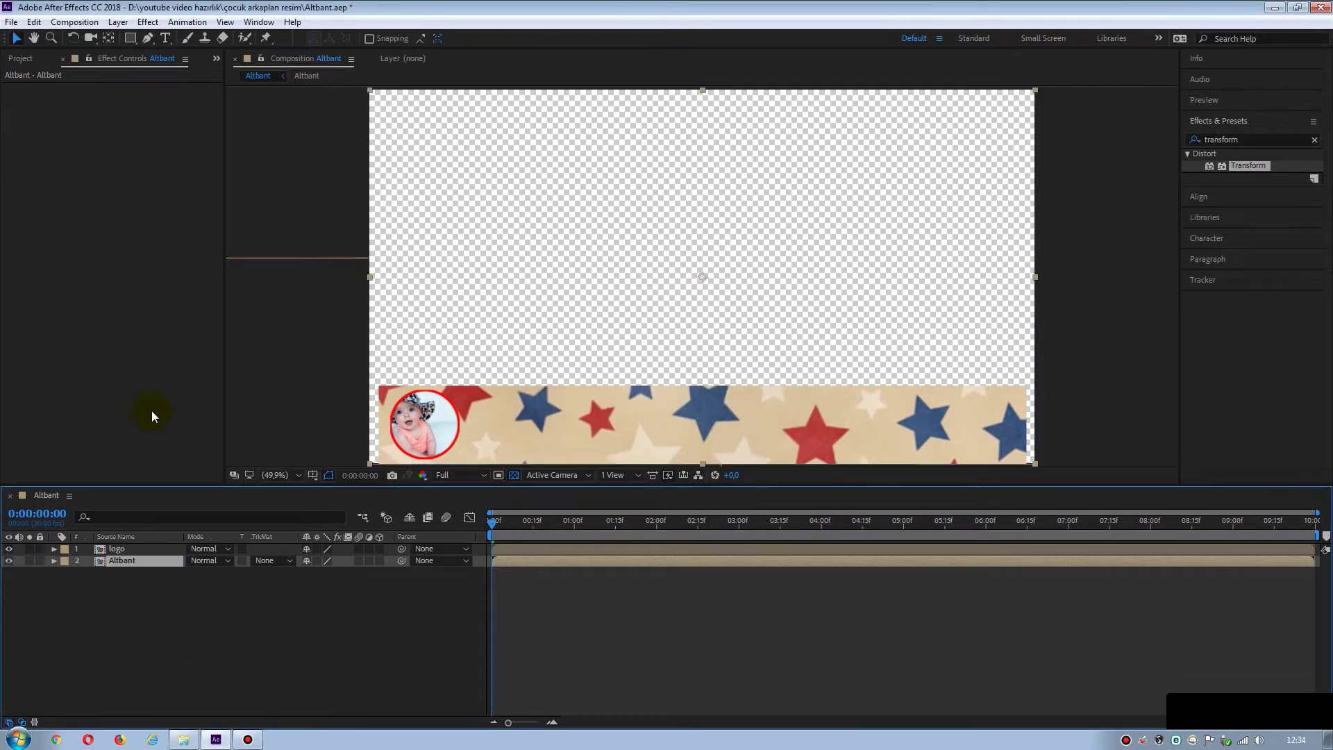
pyautogui.click(21, 58)
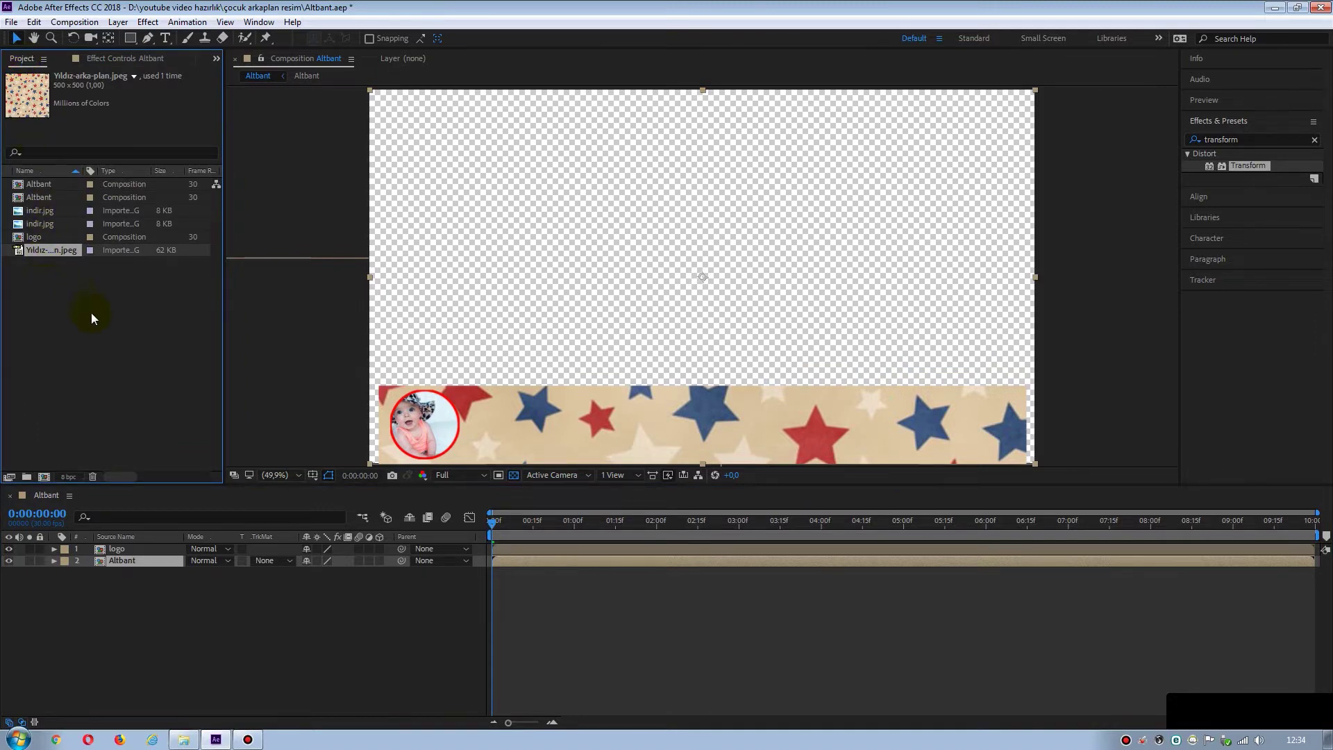
pyautogui.click(123, 601)
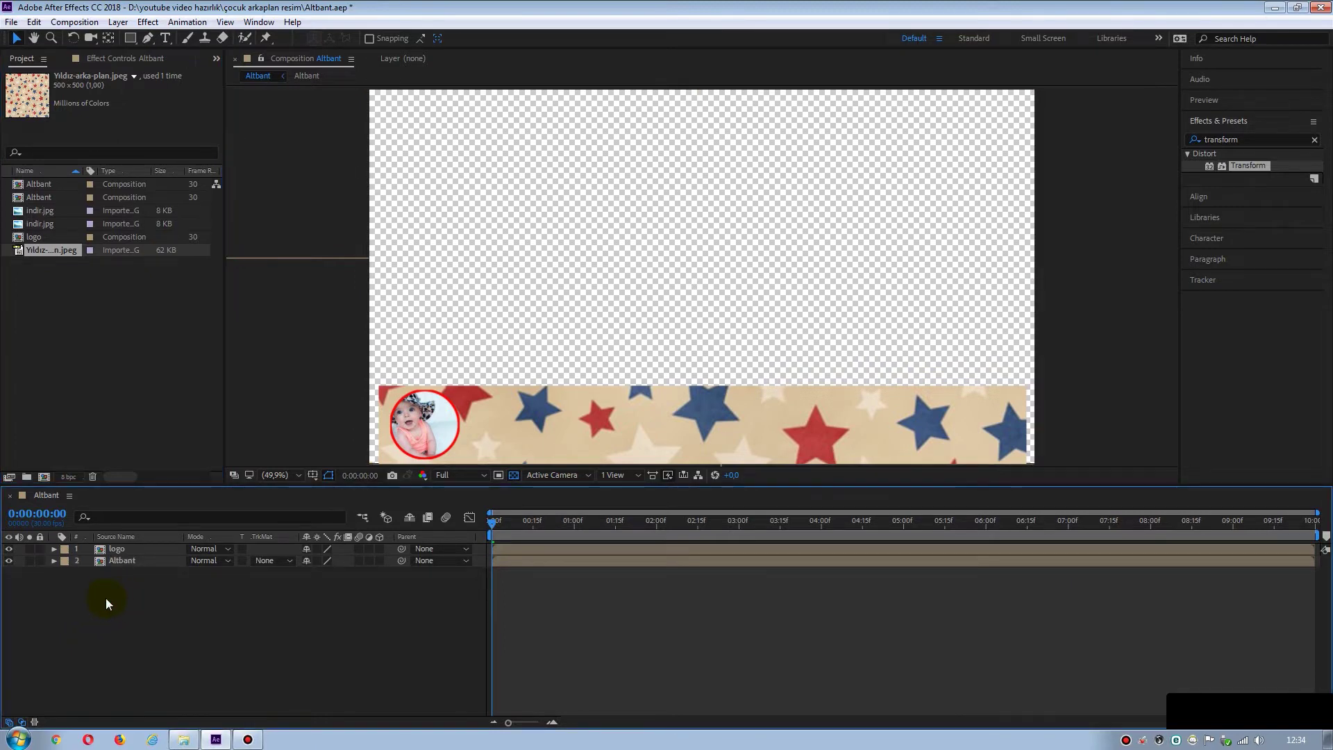
# Add a text layer reading 'Arkadaşlarrr' with the transparency grid off for a black background.
pyautogui.rightClick(106, 597)
pyautogui.moveTo(161, 443)
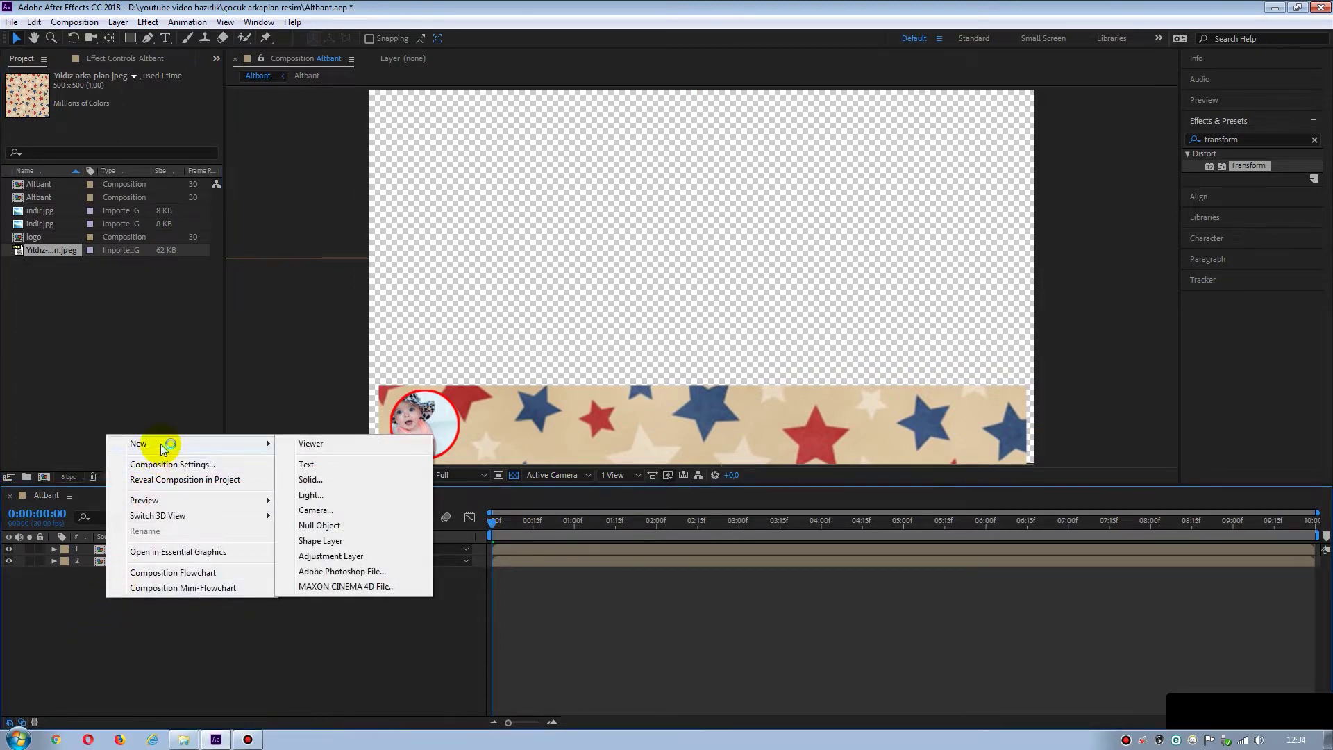
pyautogui.click(310, 464)
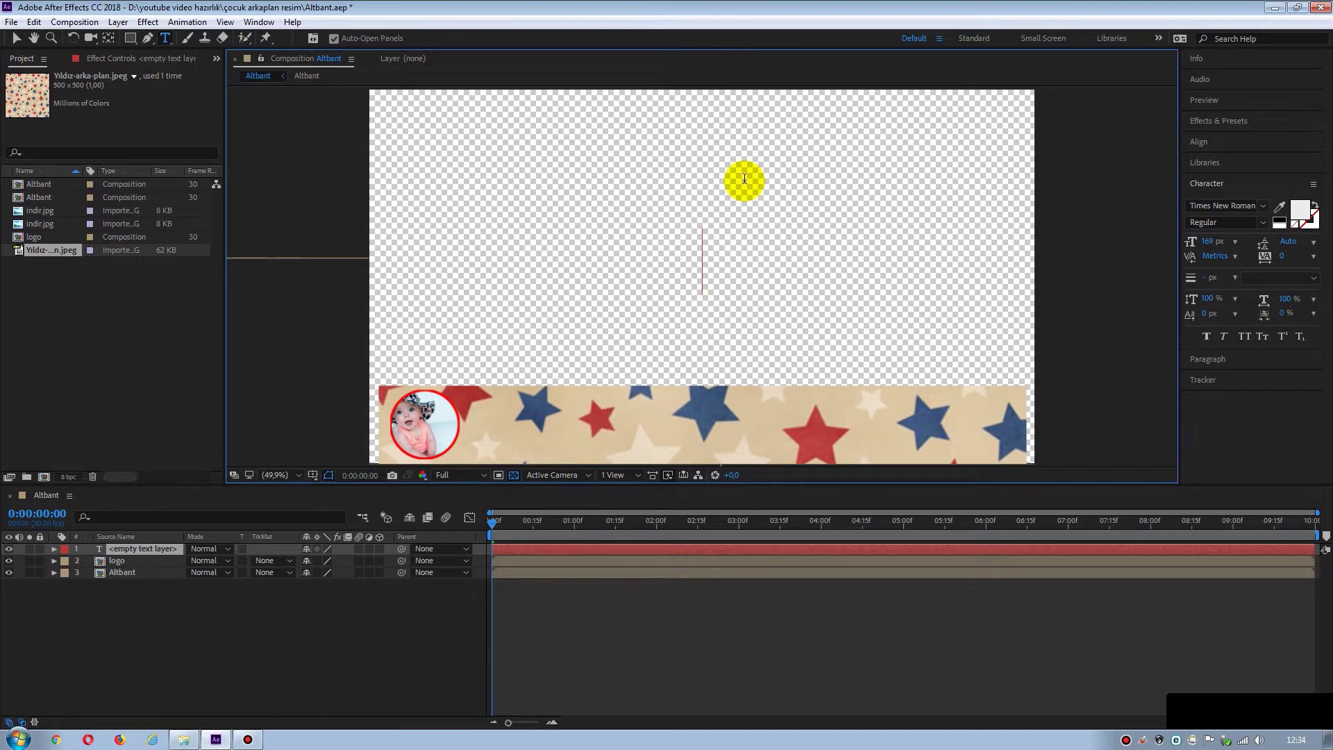
pyautogui.click(513, 475)
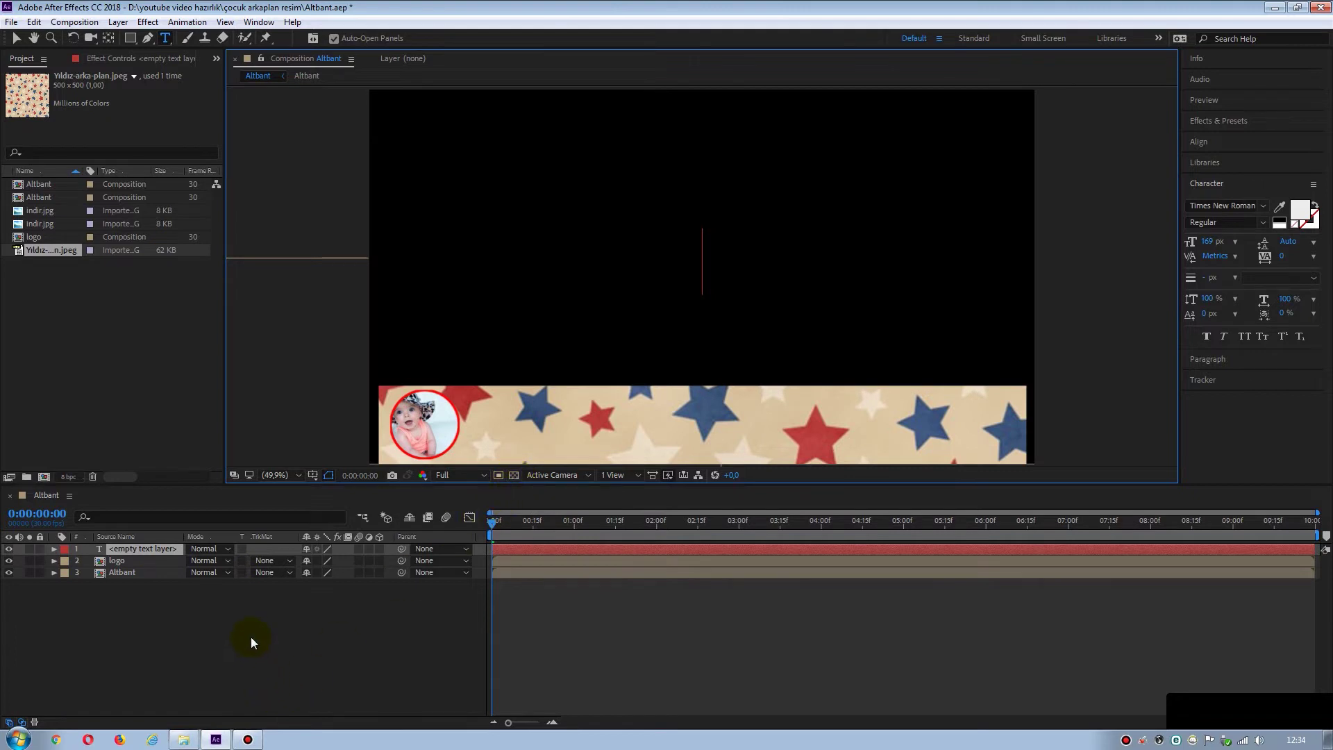
pyautogui.write('A')
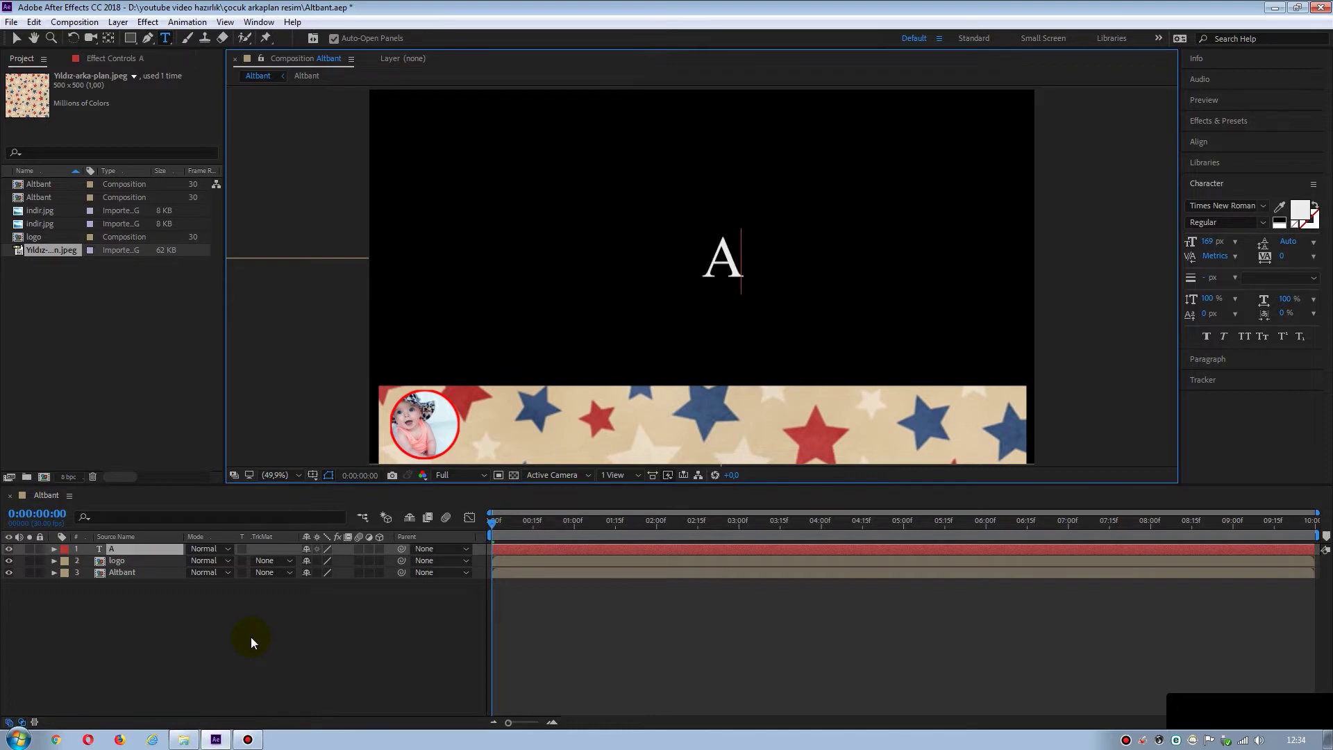
pyautogui.write('rka')
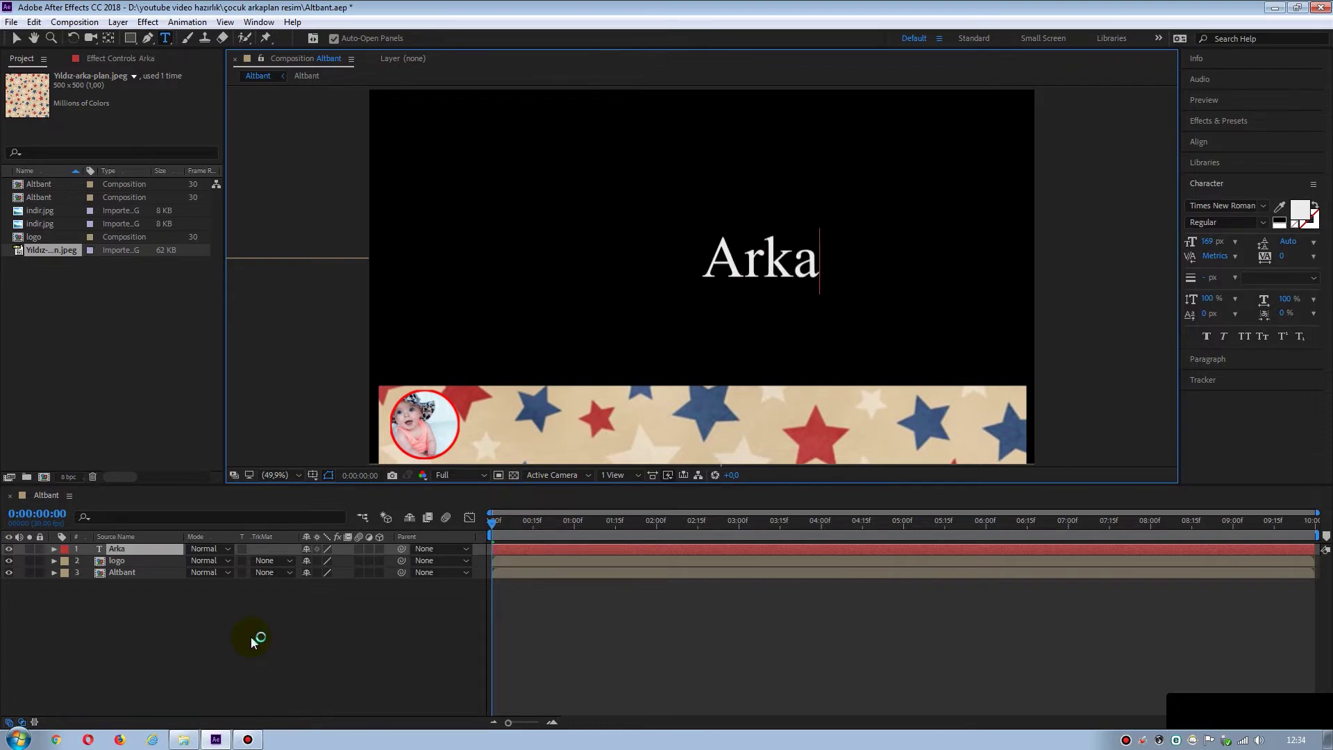
pyautogui.write('daşlar')
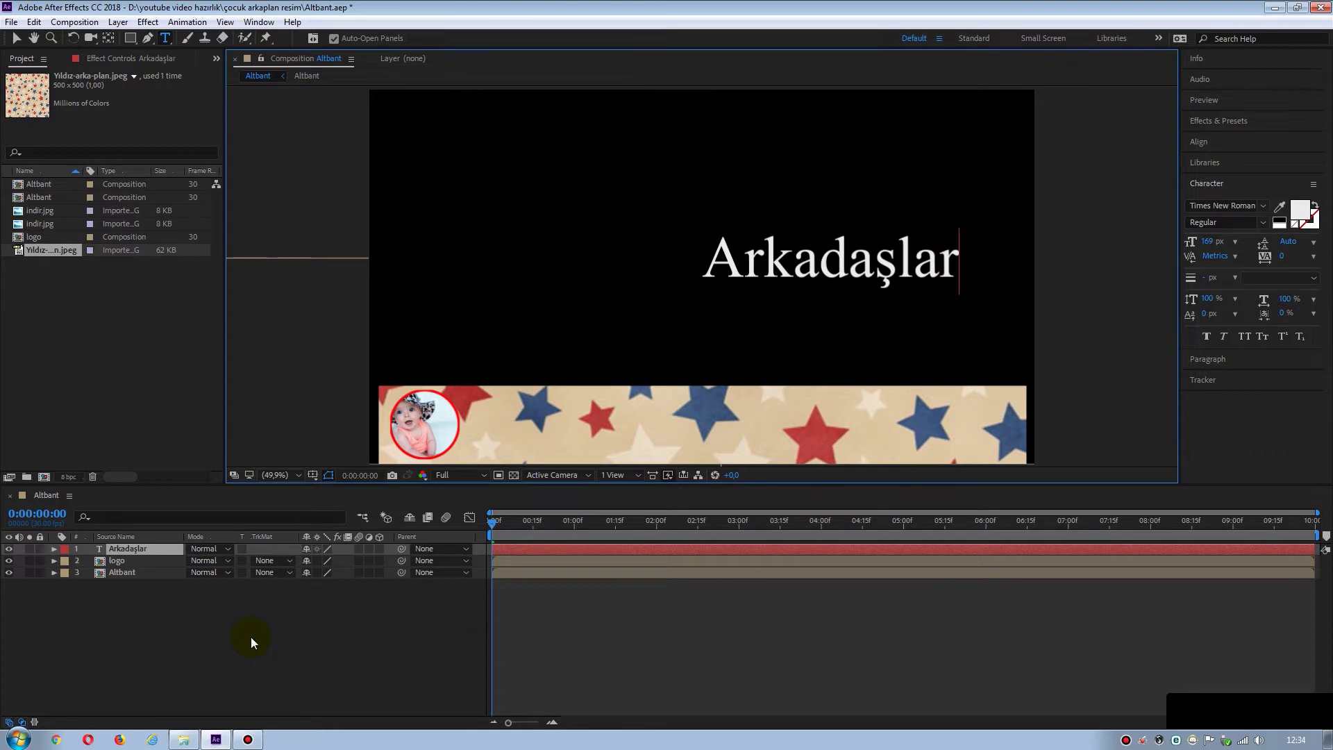
pyautogui.write('rr')
pyautogui.click(1264, 206)
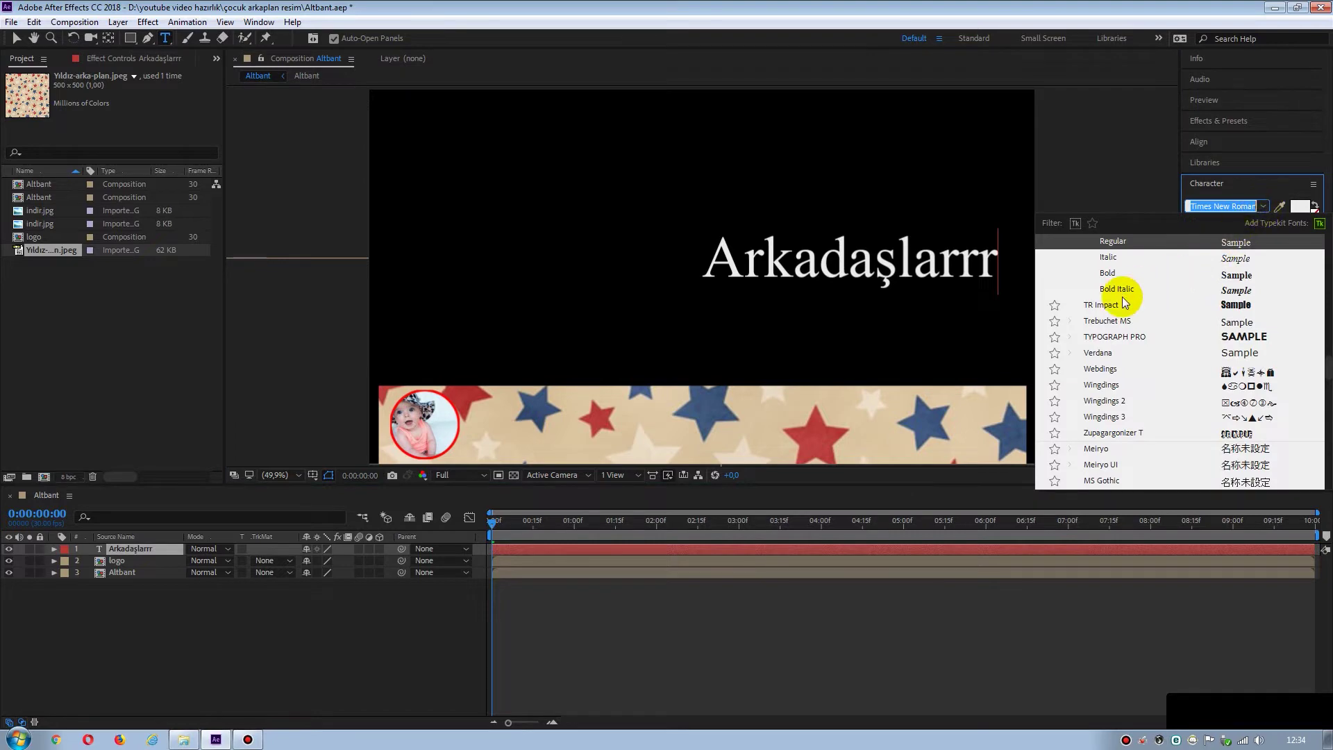
# Set the Arkadaşlarrr text to the Cabold Comic font in Regular style.
pyautogui.scroll(3, 1124, 302)
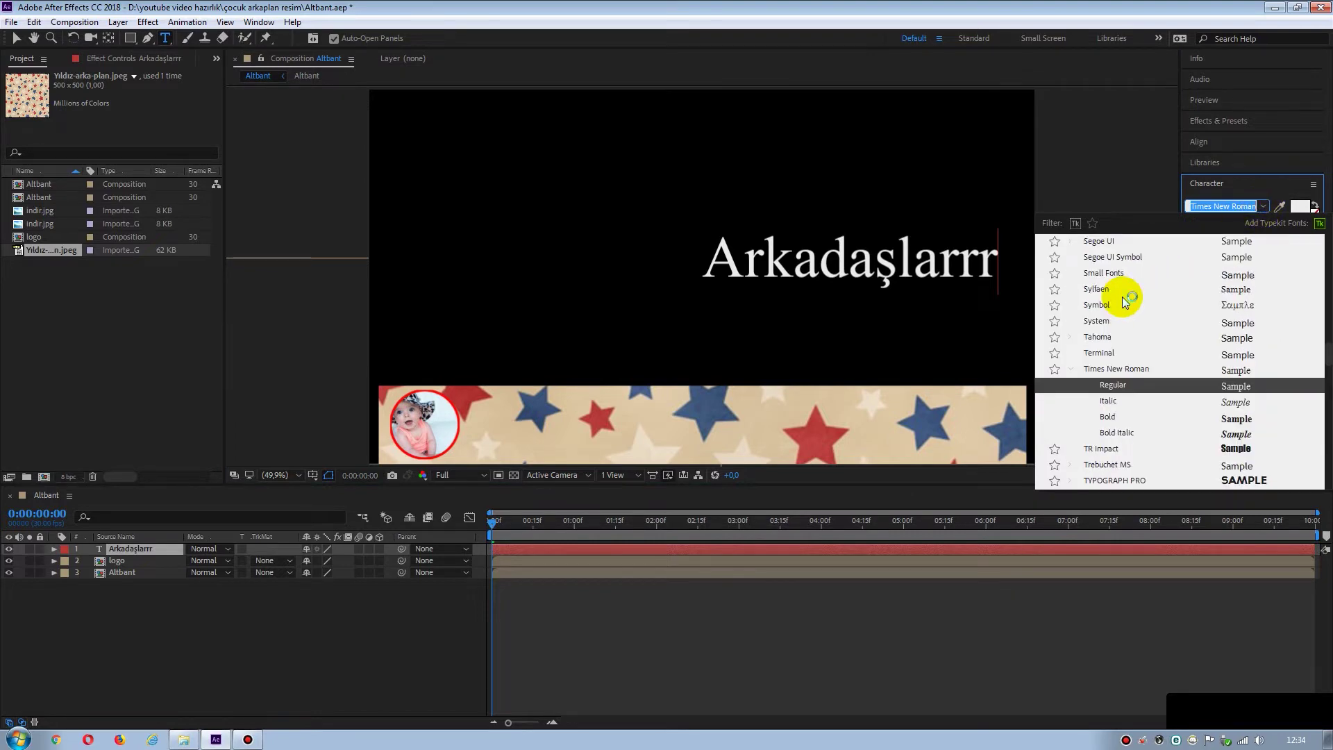
pyautogui.scroll(2, 1124, 302)
pyautogui.scroll(4, 1125, 302)
pyautogui.scroll(4, 1125, 302)
pyautogui.scroll(4, 1125, 302)
pyautogui.scroll(5, 1124, 302)
pyautogui.click(1125, 308)
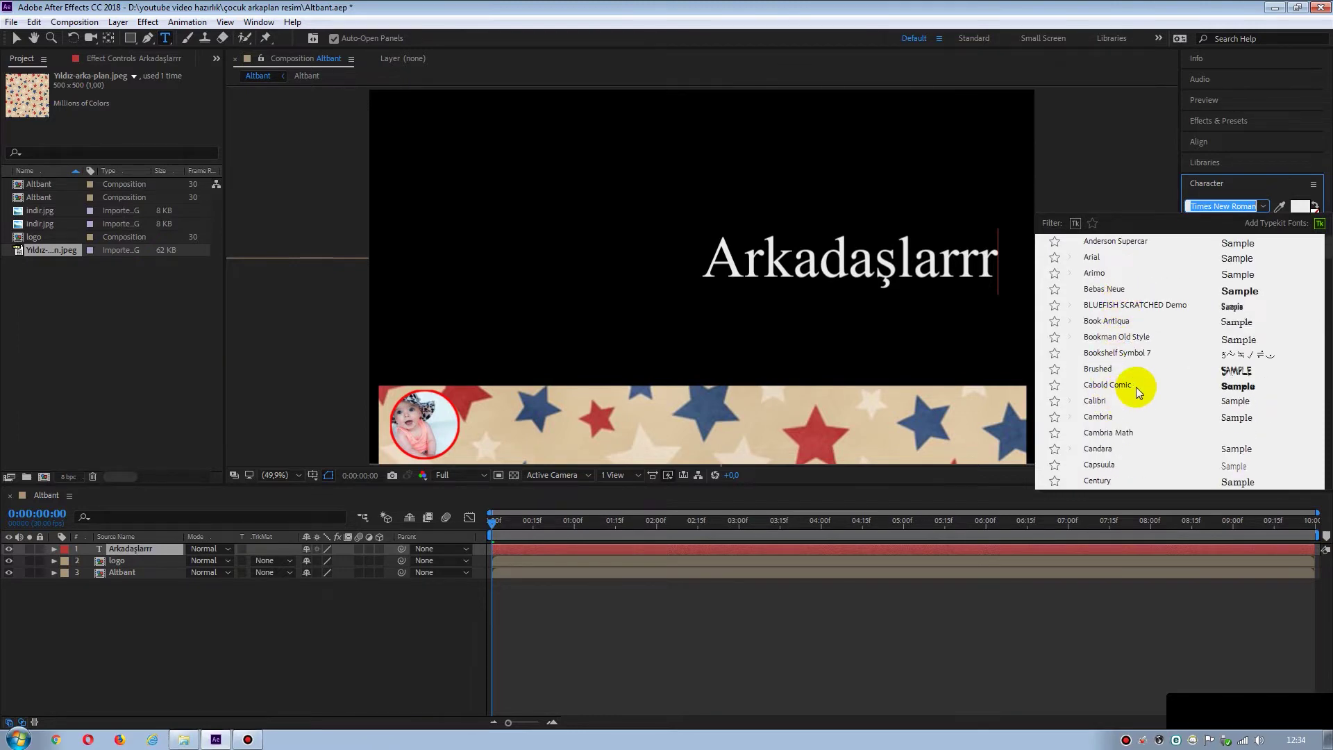
pyautogui.click(1099, 385)
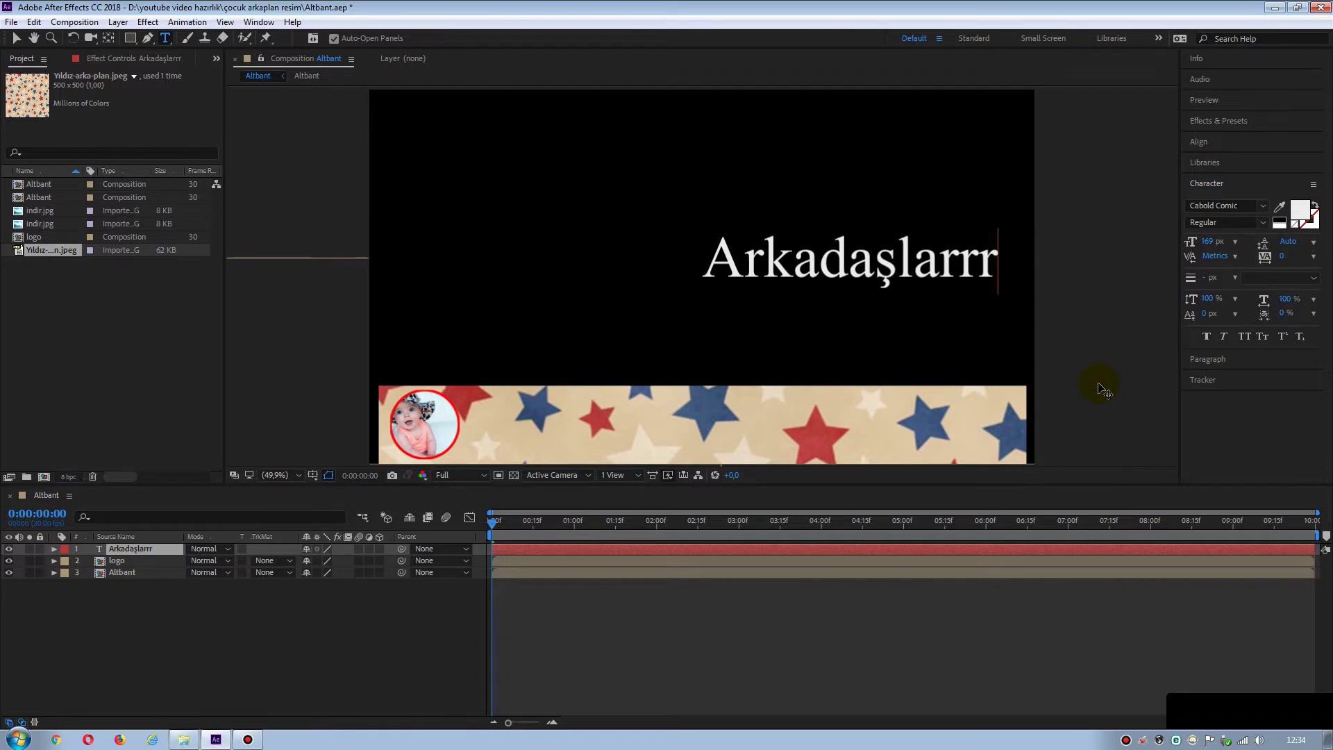
pyautogui.click(116, 549)
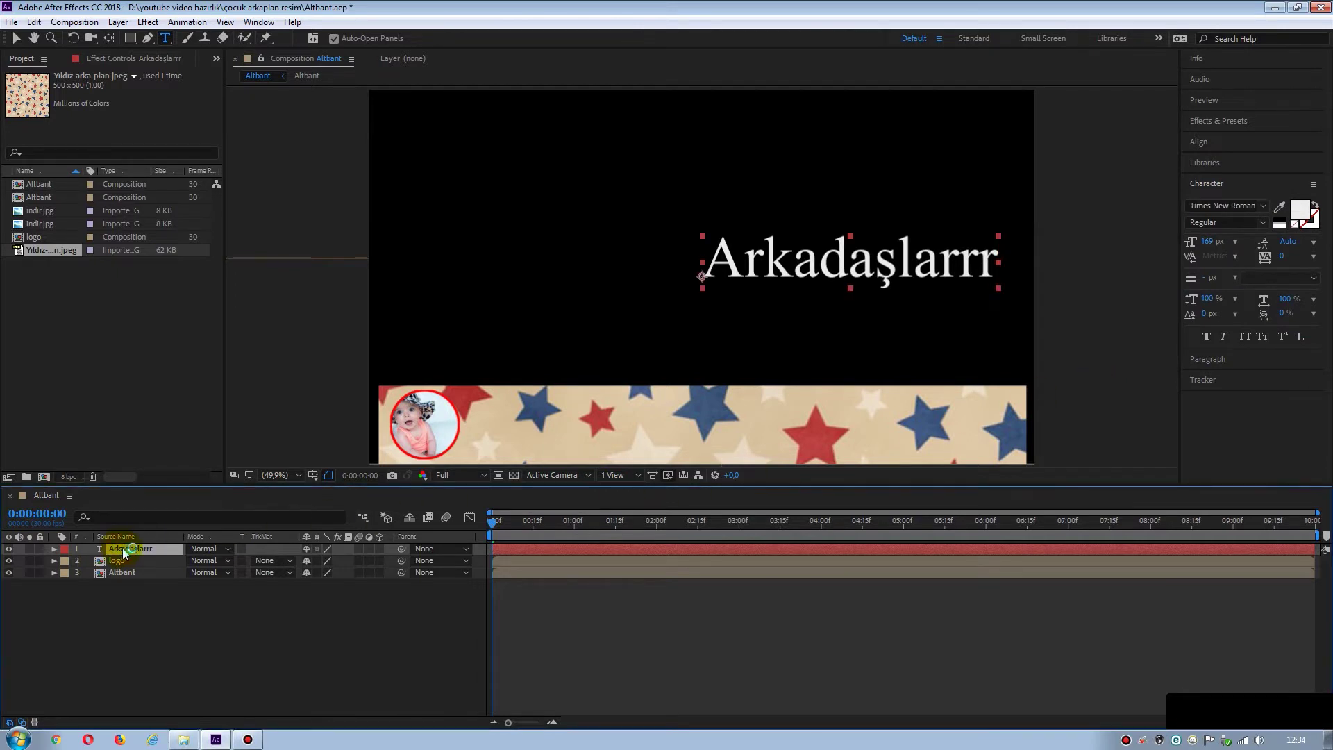
pyautogui.click(1221, 206)
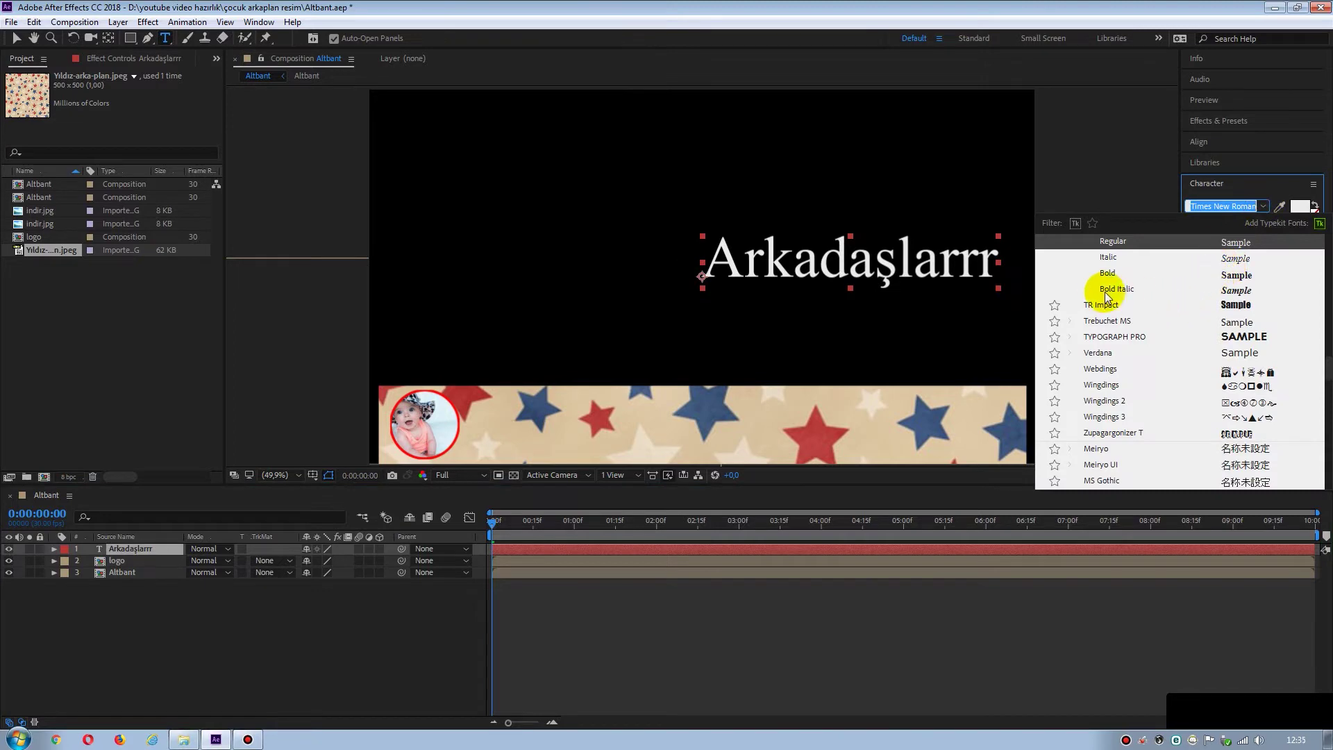
pyautogui.scroll(1, 1124, 365)
pyautogui.scroll(9, 1128, 385)
pyautogui.scroll(5, 1127, 387)
pyautogui.scroll(5, 1127, 387)
pyautogui.scroll(3, 1127, 388)
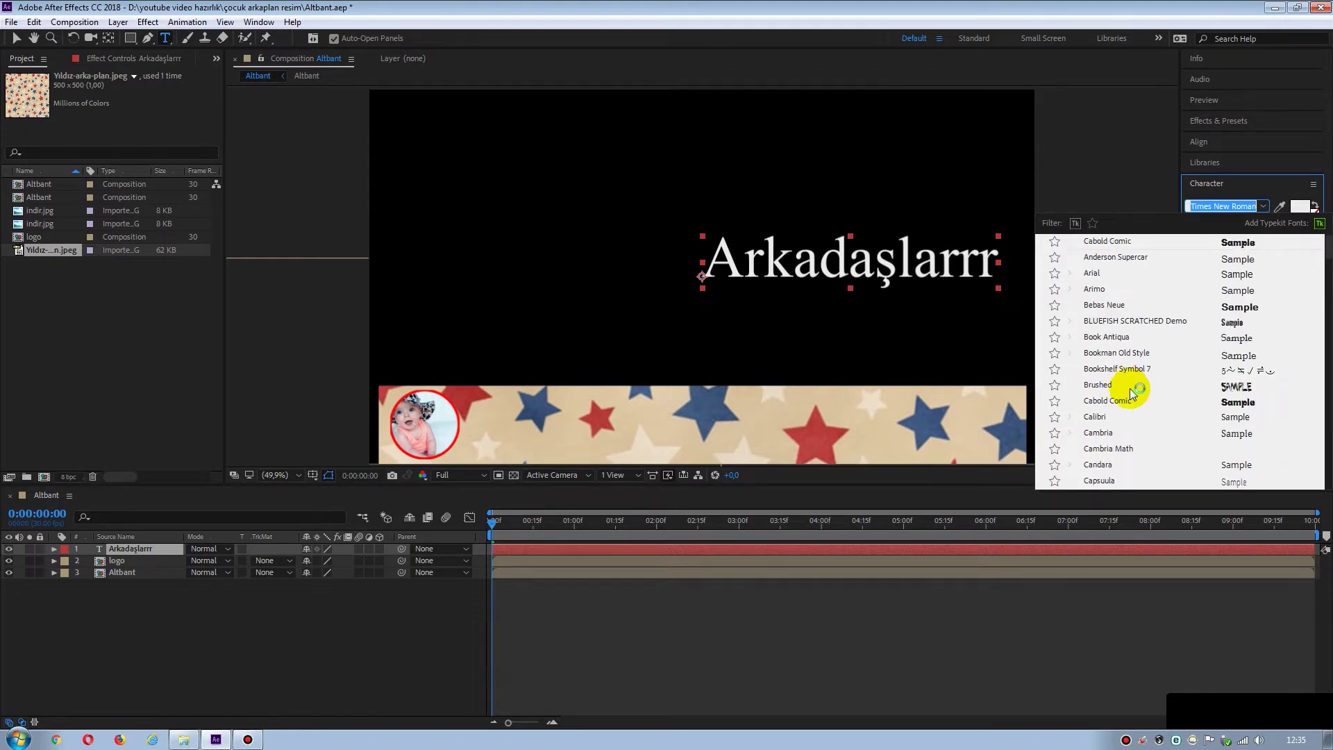
pyautogui.click(1121, 401)
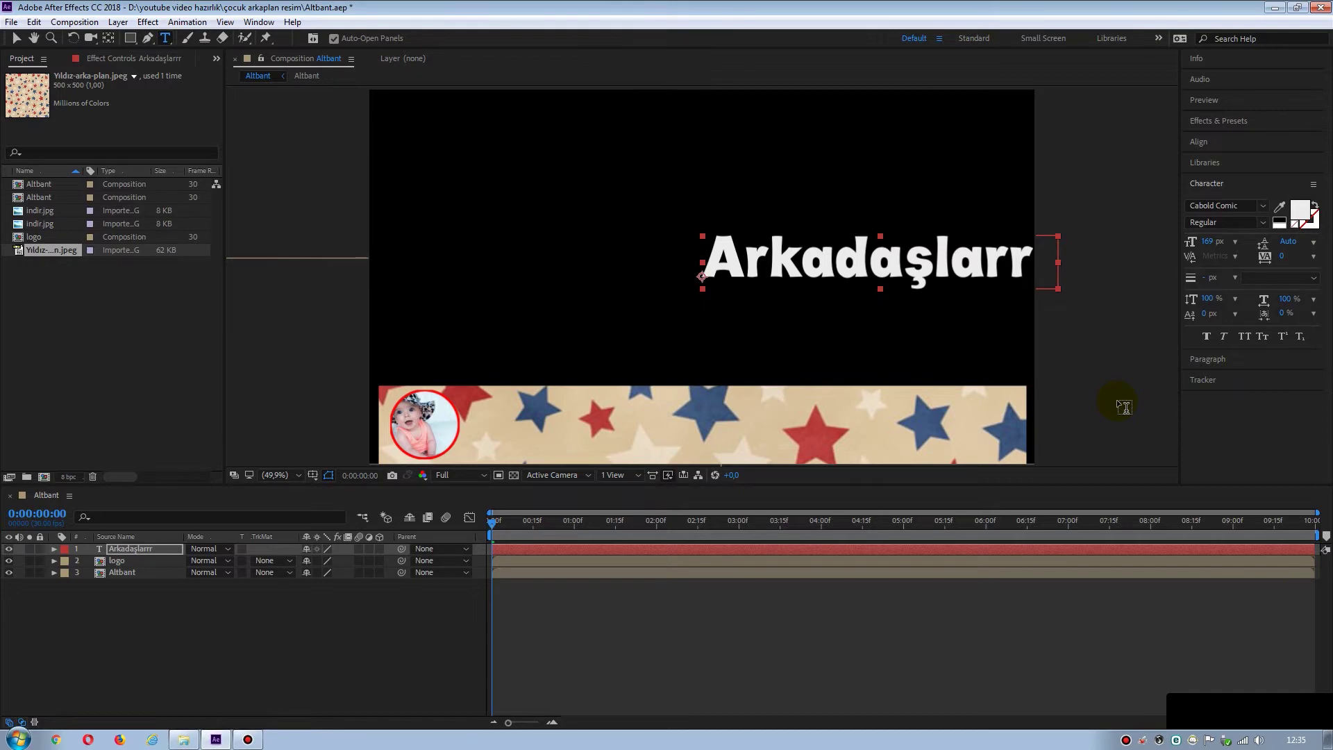
pyautogui.click(1263, 223)
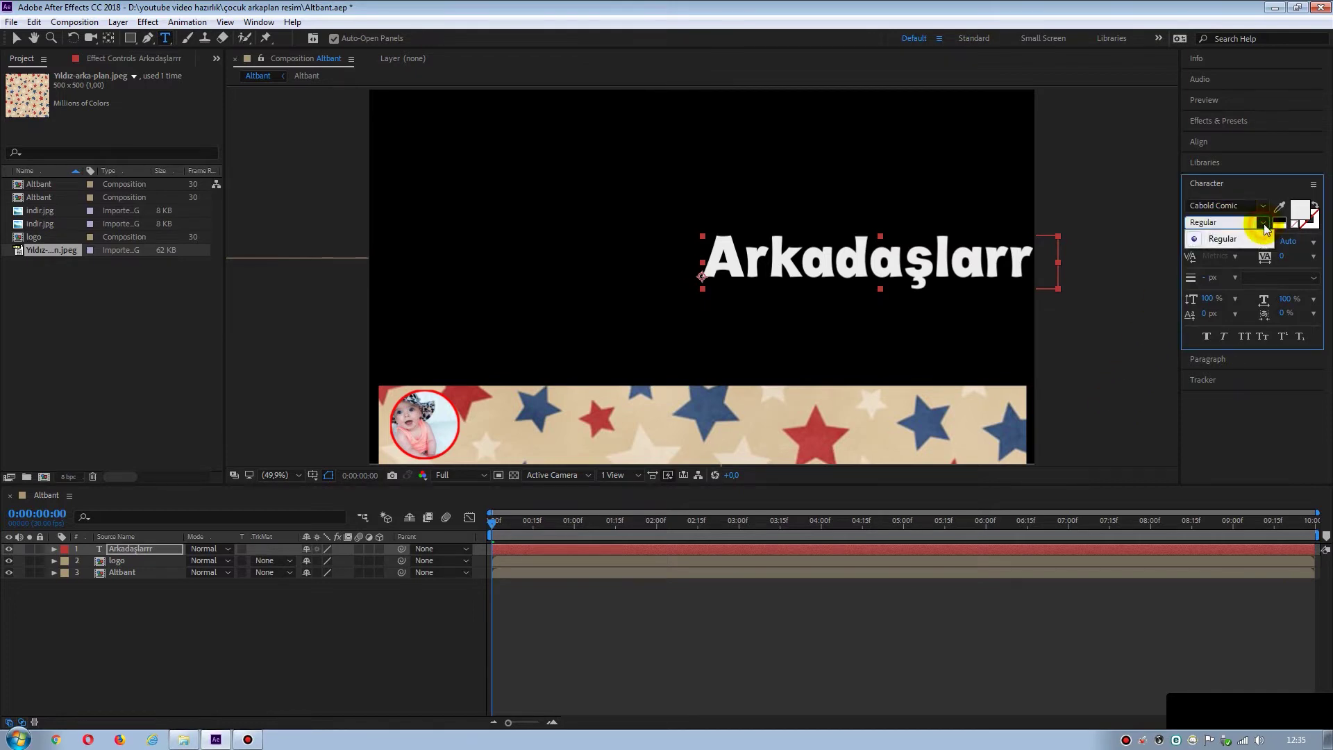
# Move the Arkadaşlarrr text onto the star banner beside the logo and adjust its anchor point.
pyautogui.click(1137, 231)
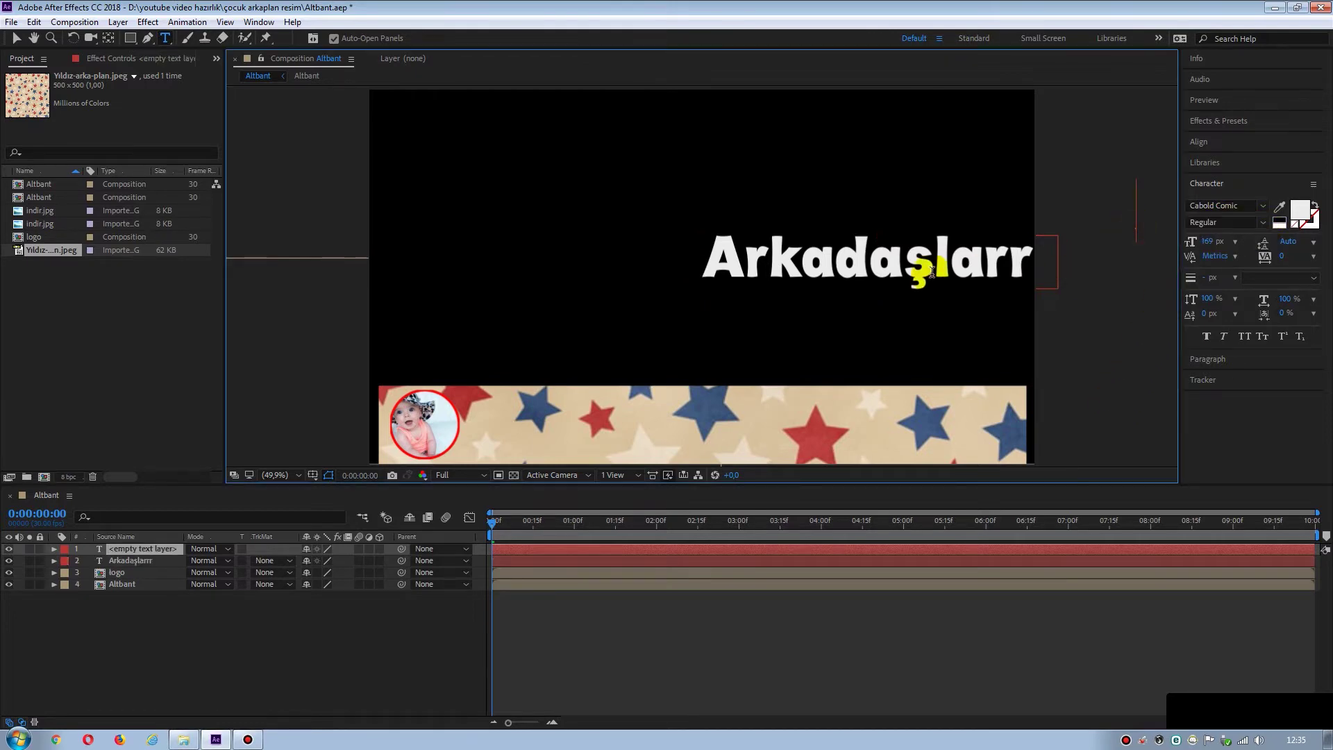
pyautogui.click(14, 39)
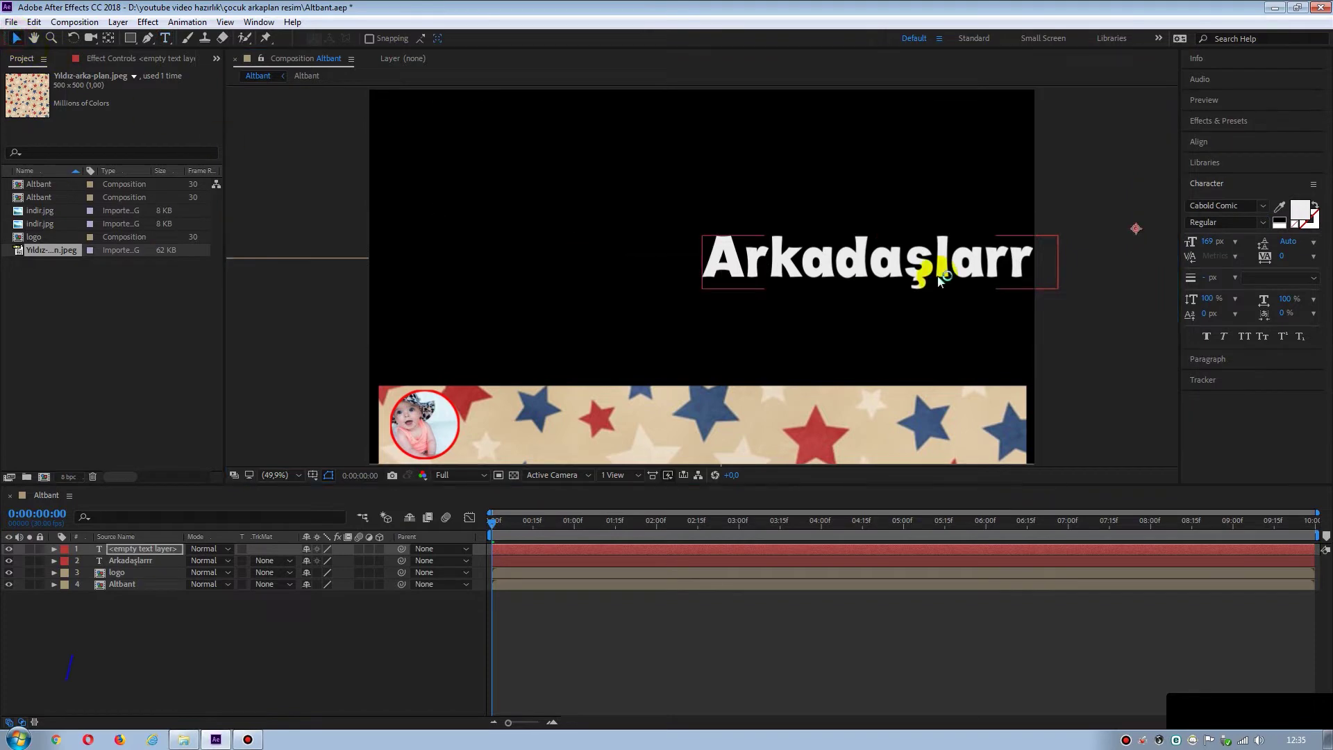
pyautogui.moveTo(833, 260); pyautogui.dragTo(626, 425)
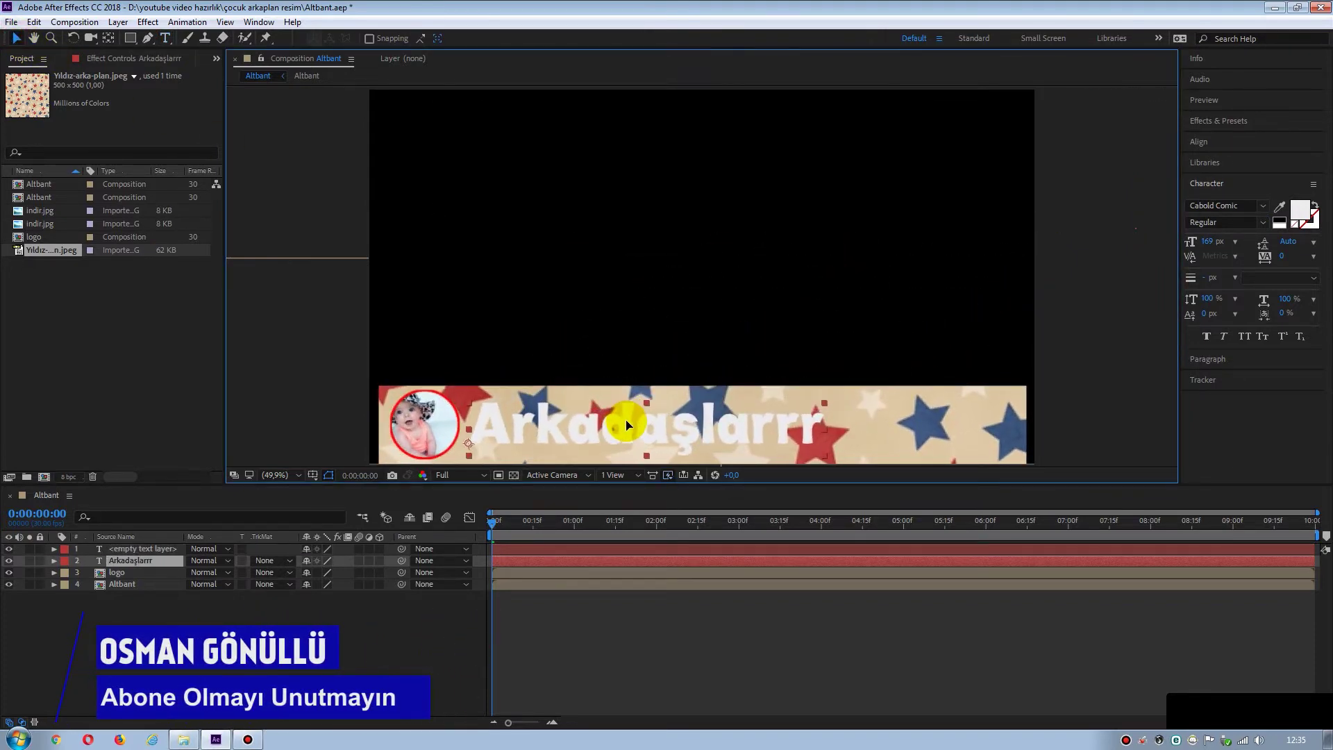
pyautogui.click(470, 450)
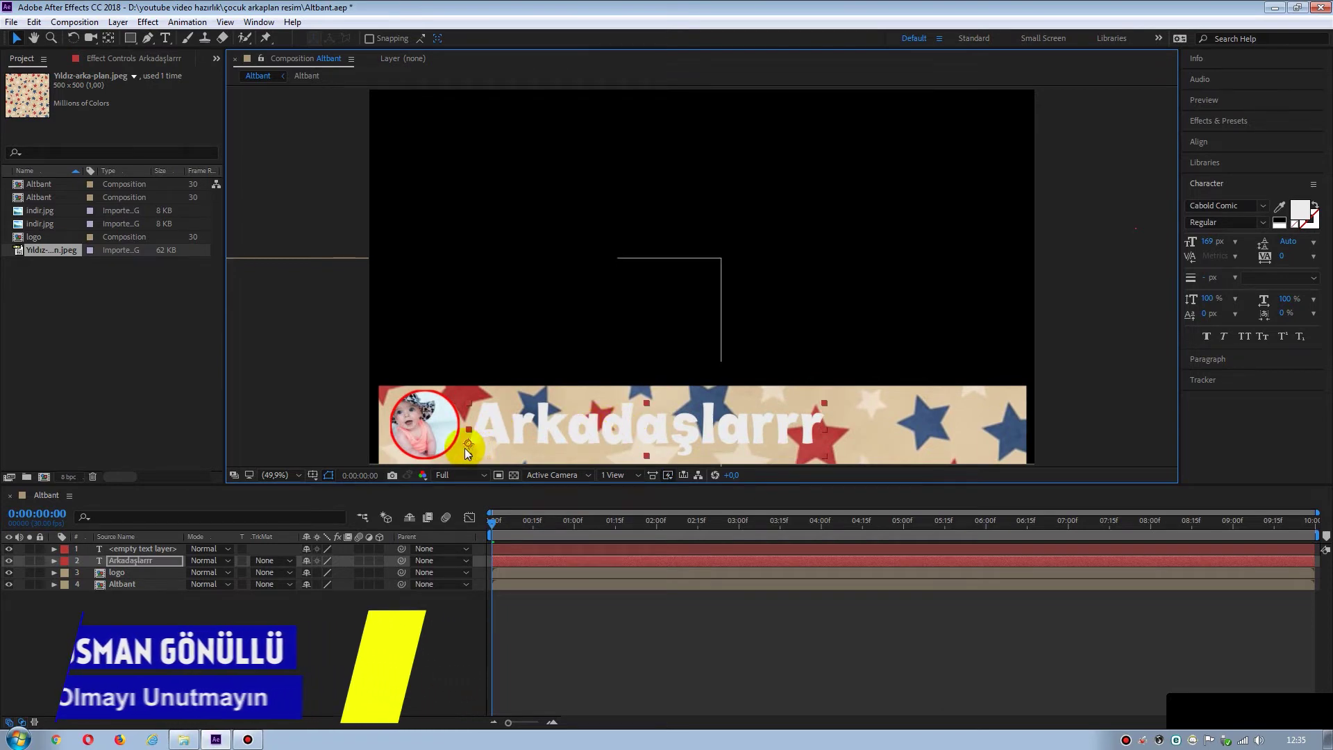
pyautogui.click(108, 38)
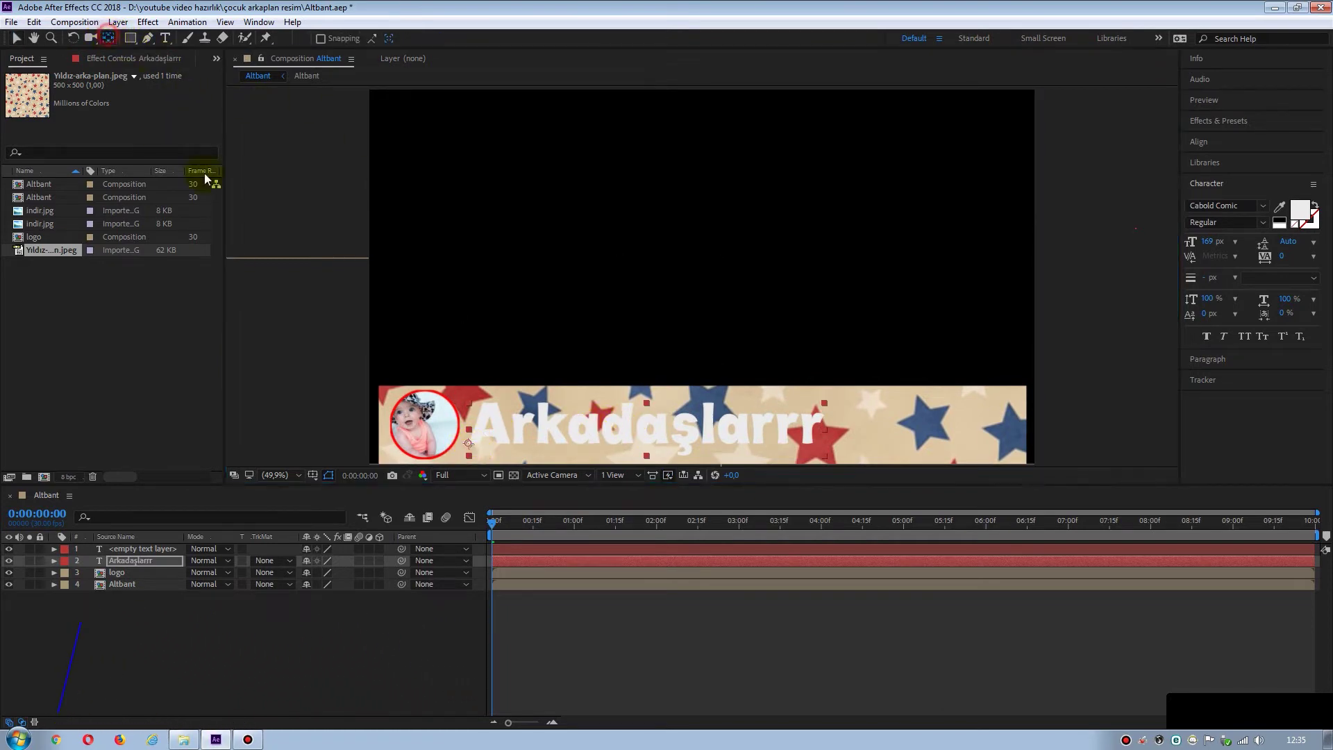
pyautogui.moveTo(470, 446); pyautogui.dragTo(471, 435)
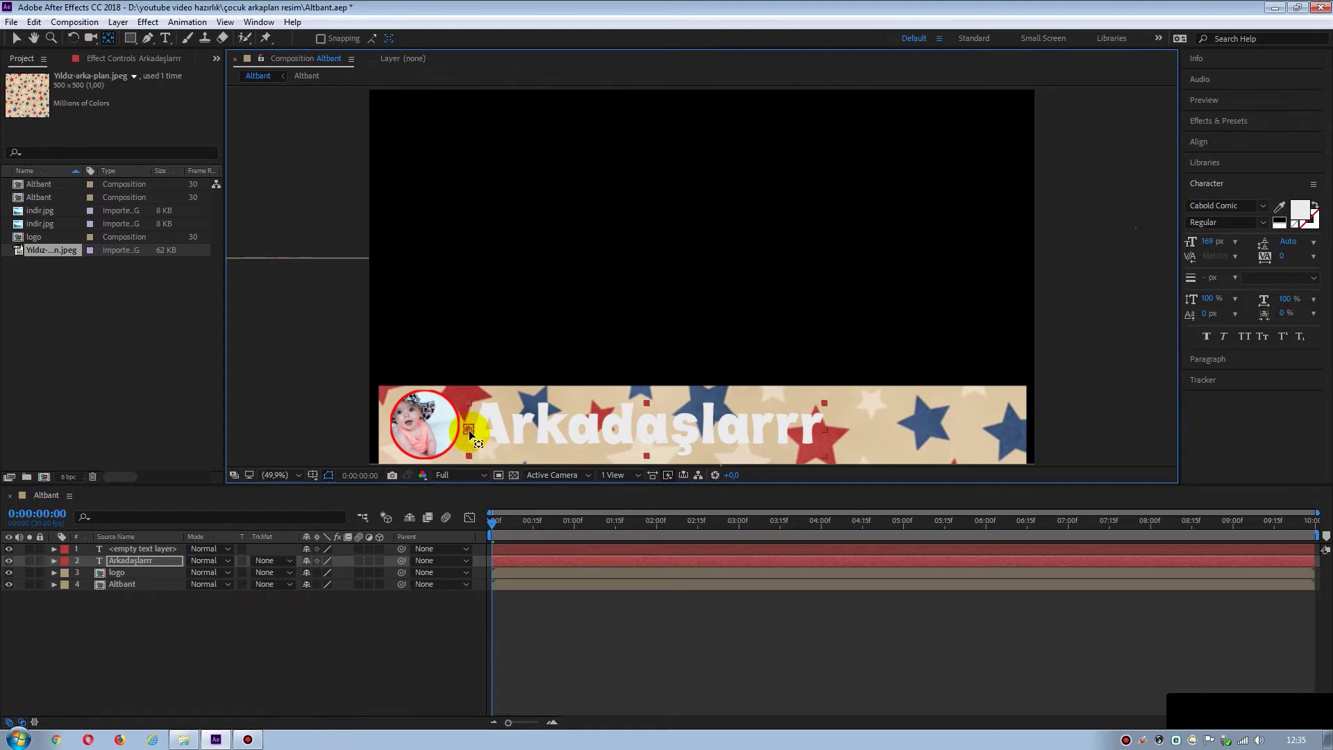
# Delete the stray empty text layer.
pyautogui.click(414, 598)
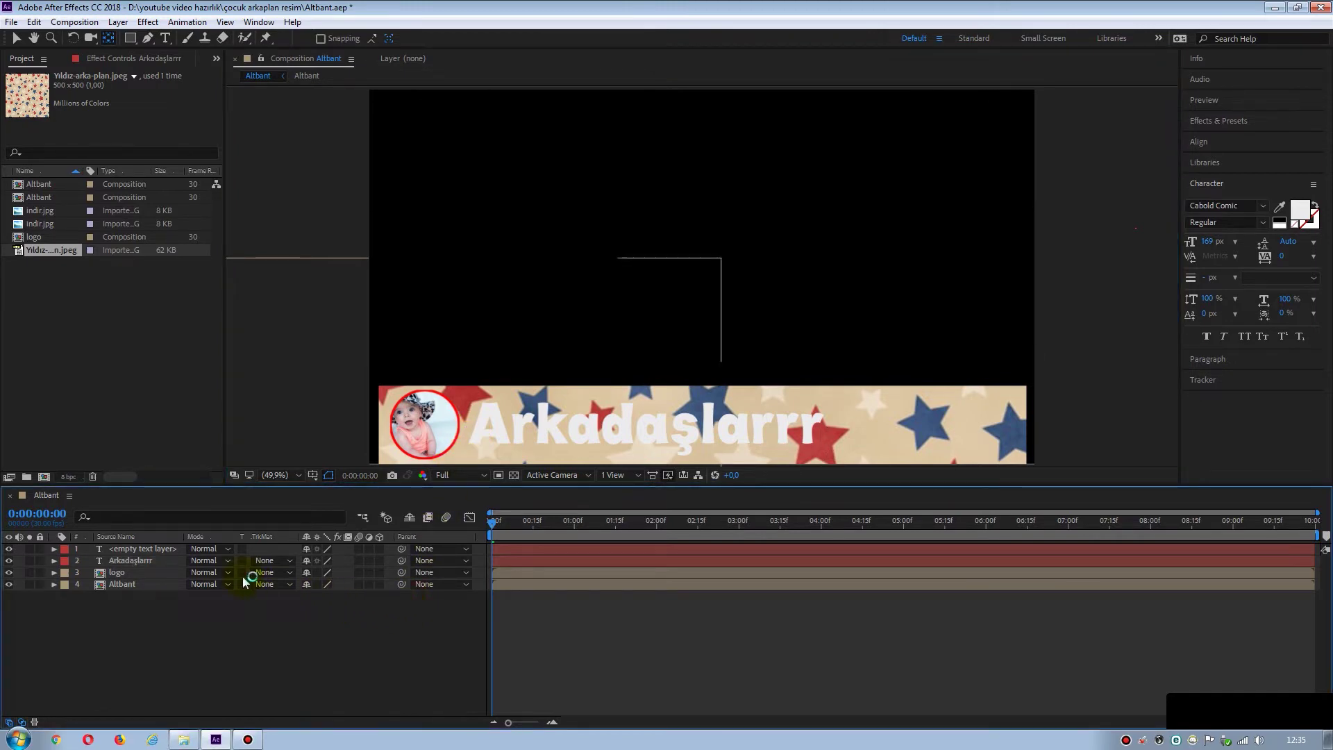
pyautogui.click(127, 550)
pyautogui.click(128, 548)
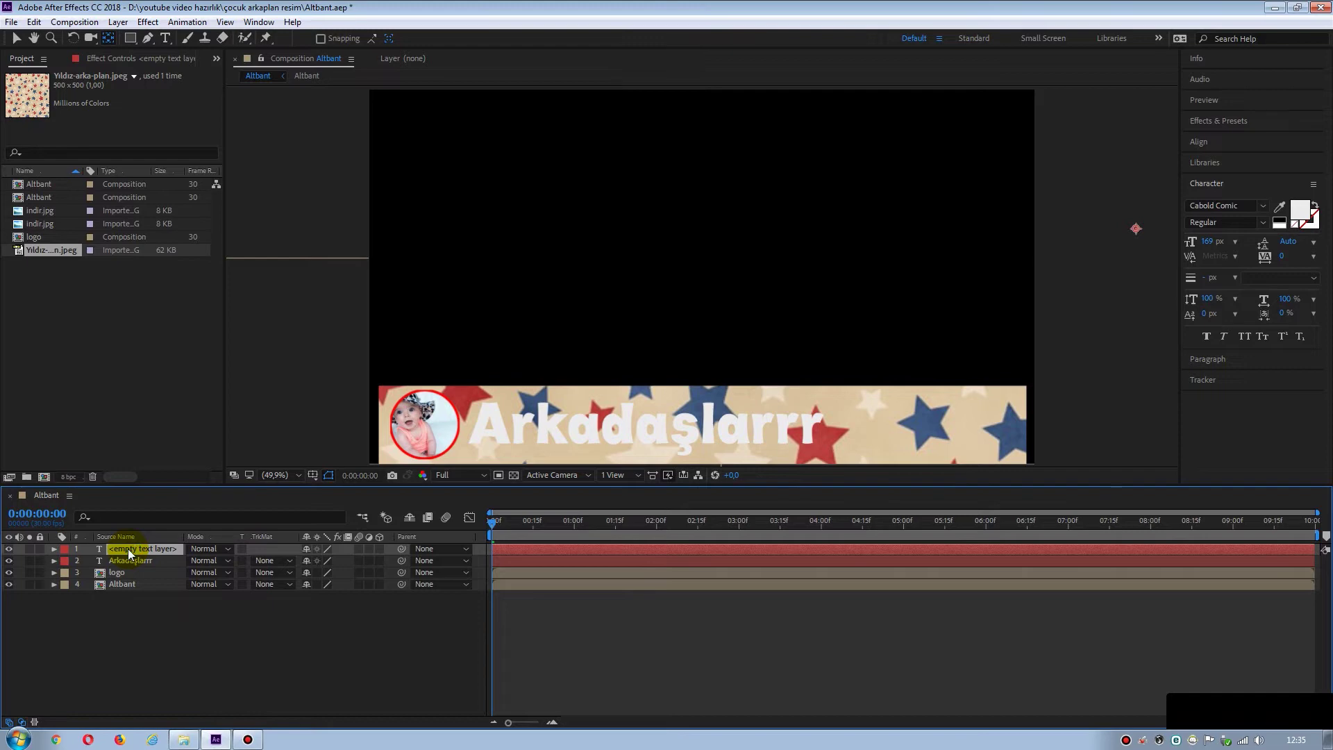
pyautogui.click(168, 548)
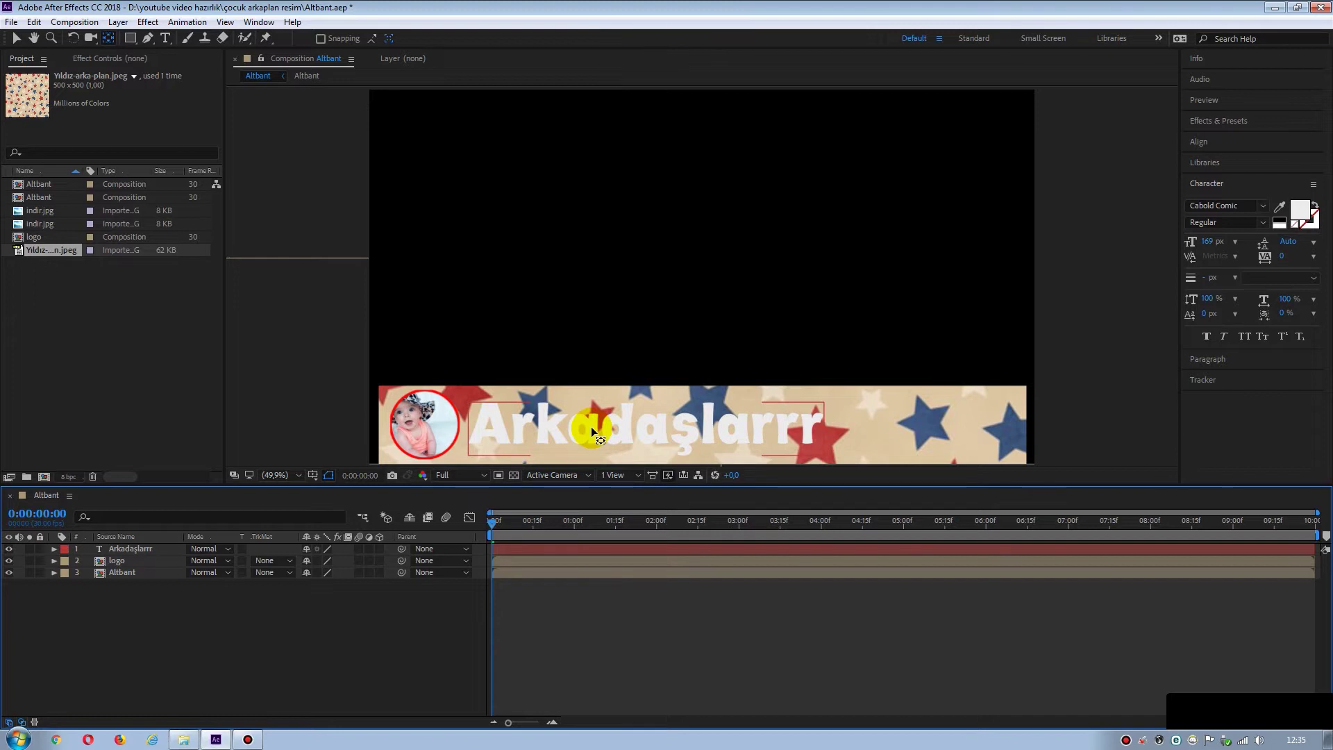
pyautogui.click(16, 39)
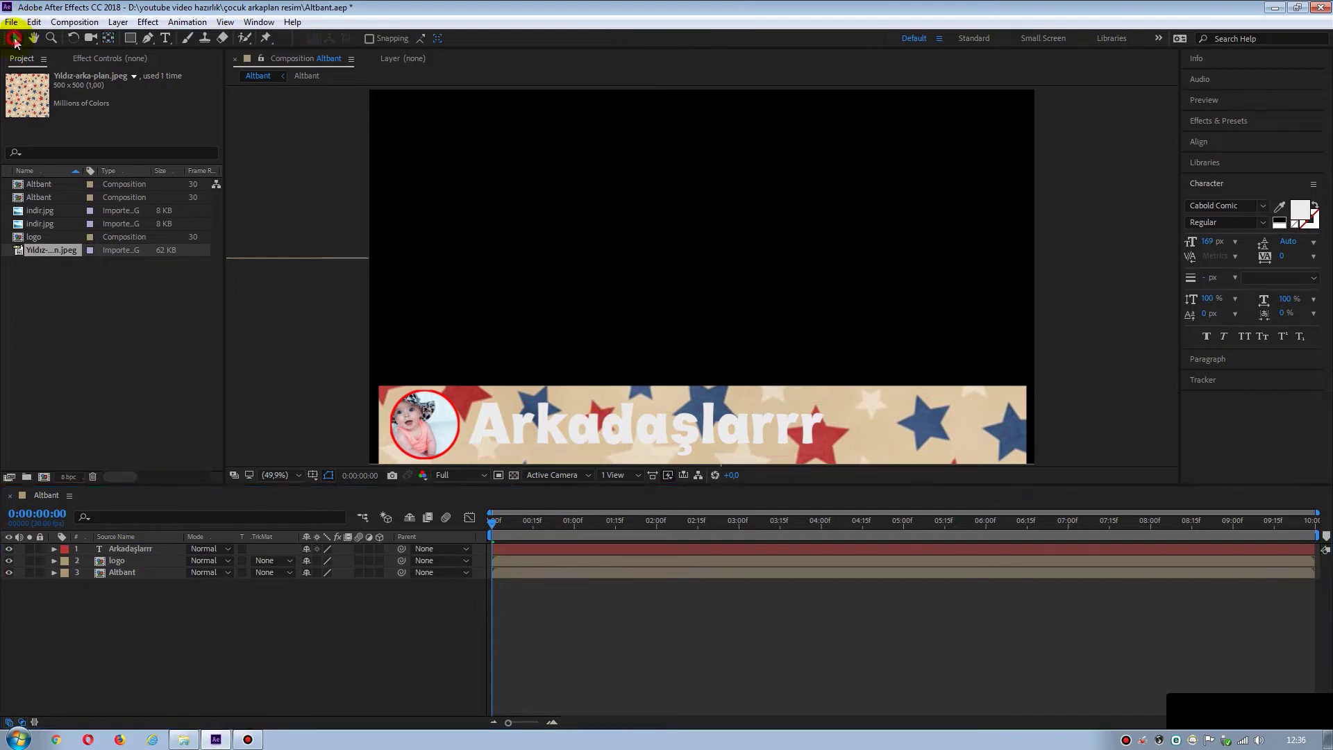
# Make the Arkadaşlarrr fill red (F90B0B) and its stroke colour white (FCFAFA).
pyautogui.click(136, 548)
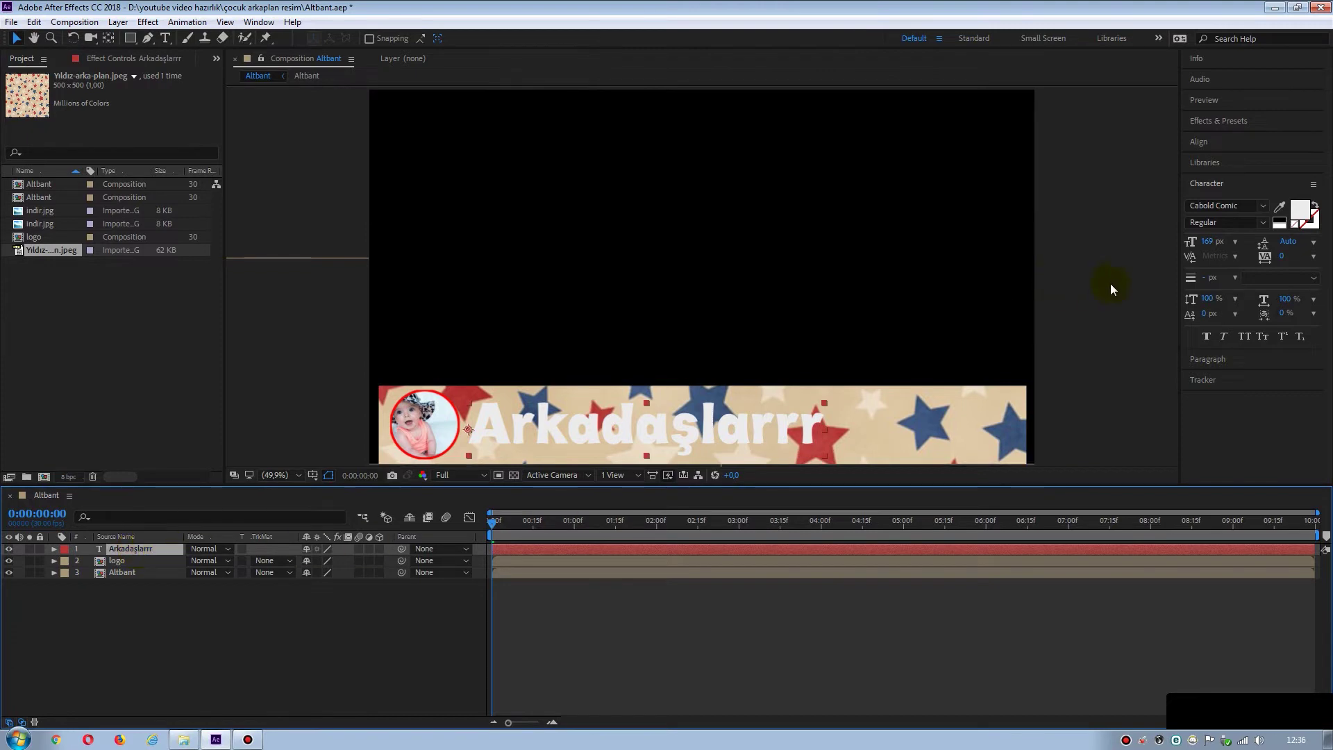
pyautogui.click(1301, 210)
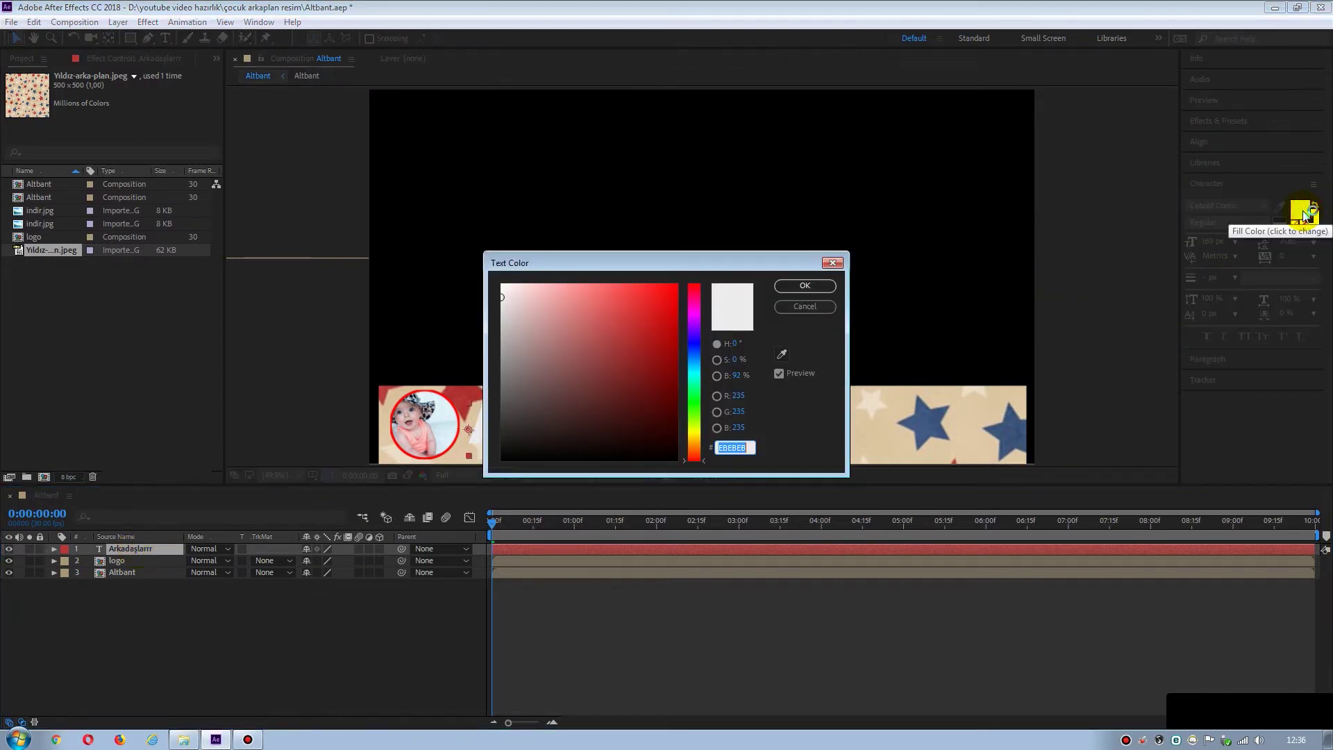
pyautogui.click(669, 287)
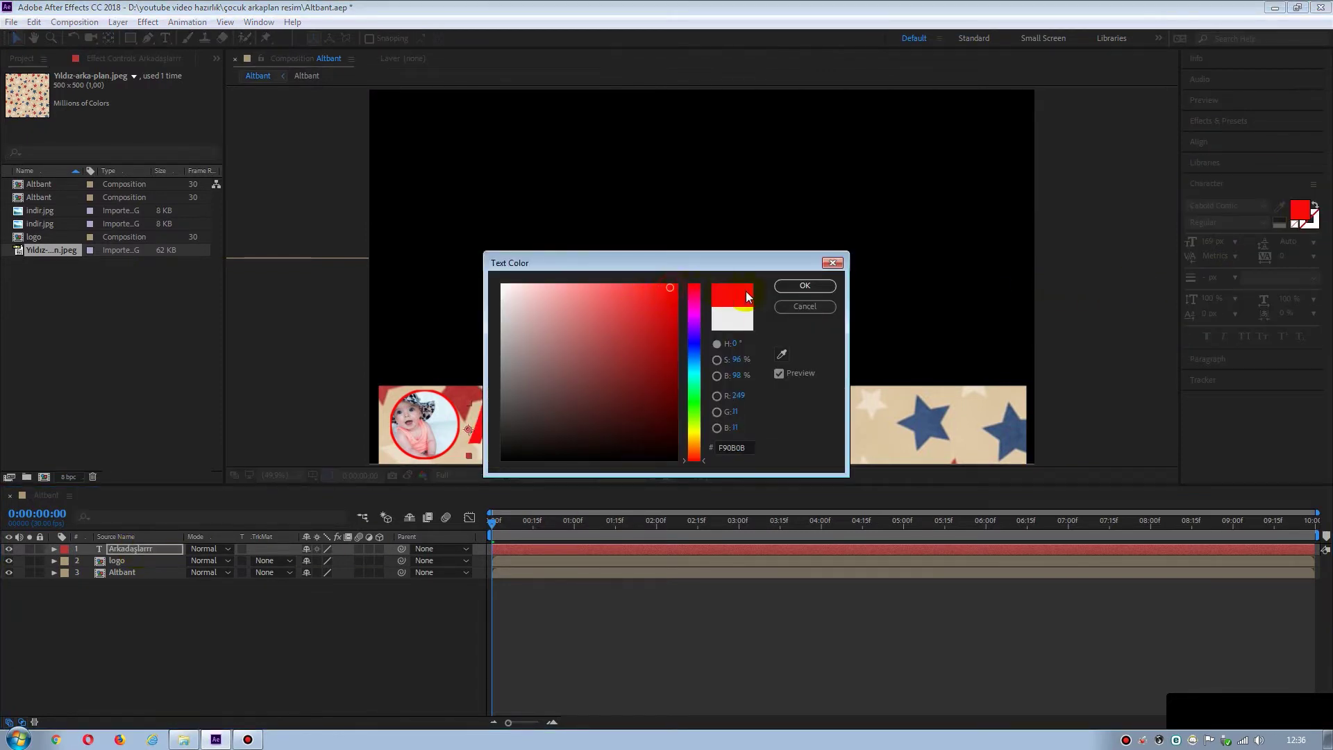
pyautogui.click(805, 286)
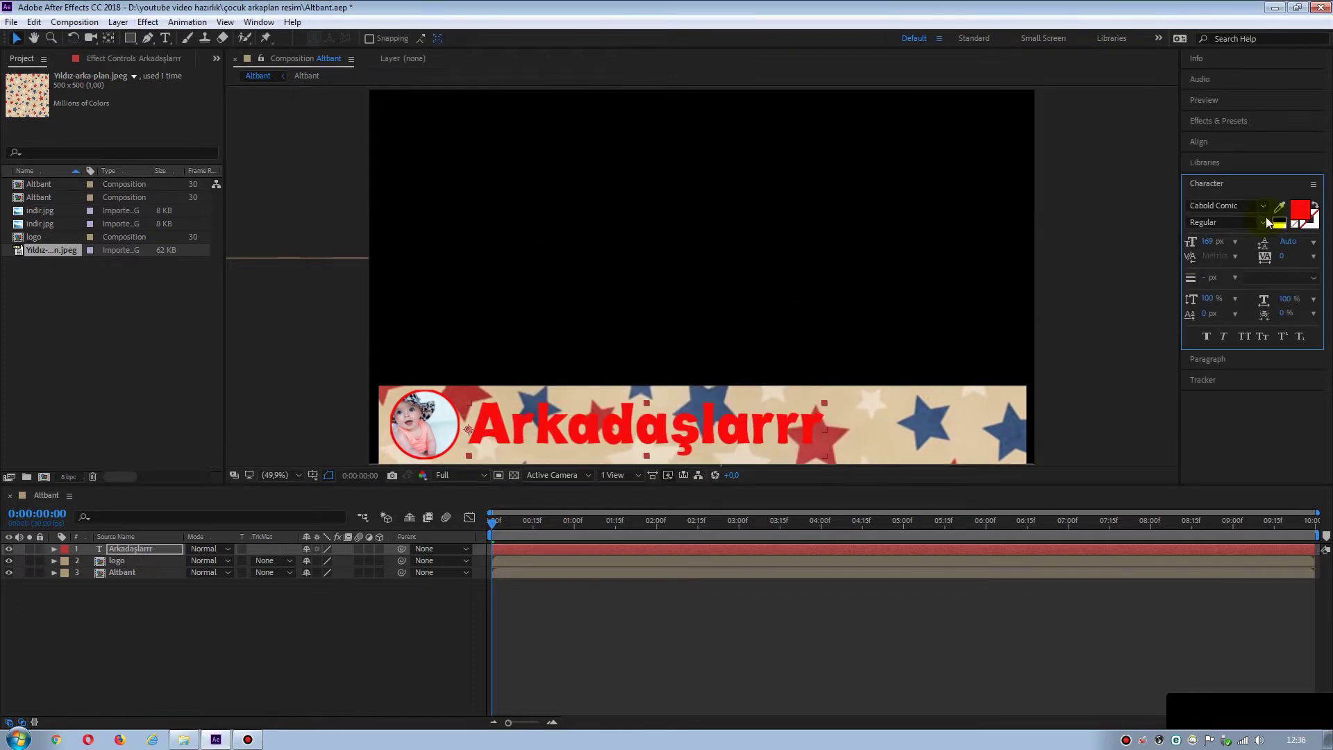
pyautogui.click(1311, 222)
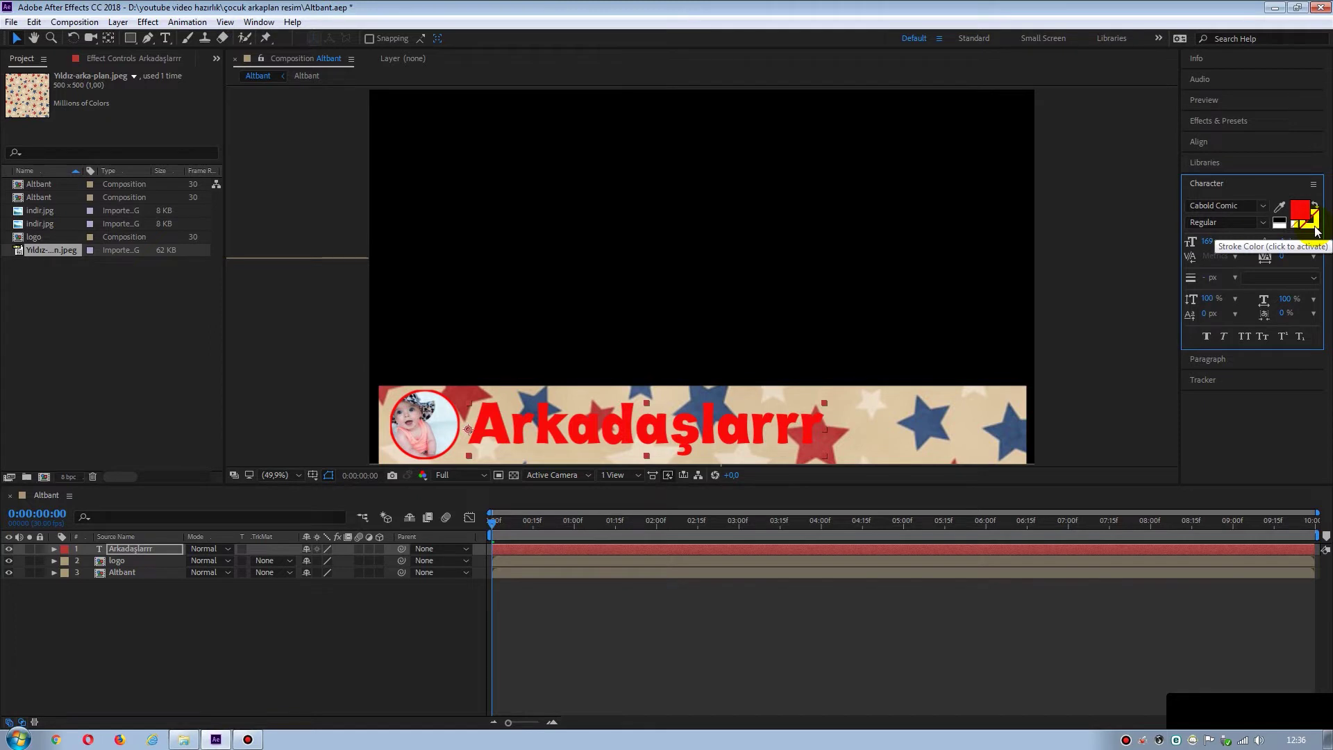
pyautogui.click(1314, 225)
pyautogui.click(1314, 225)
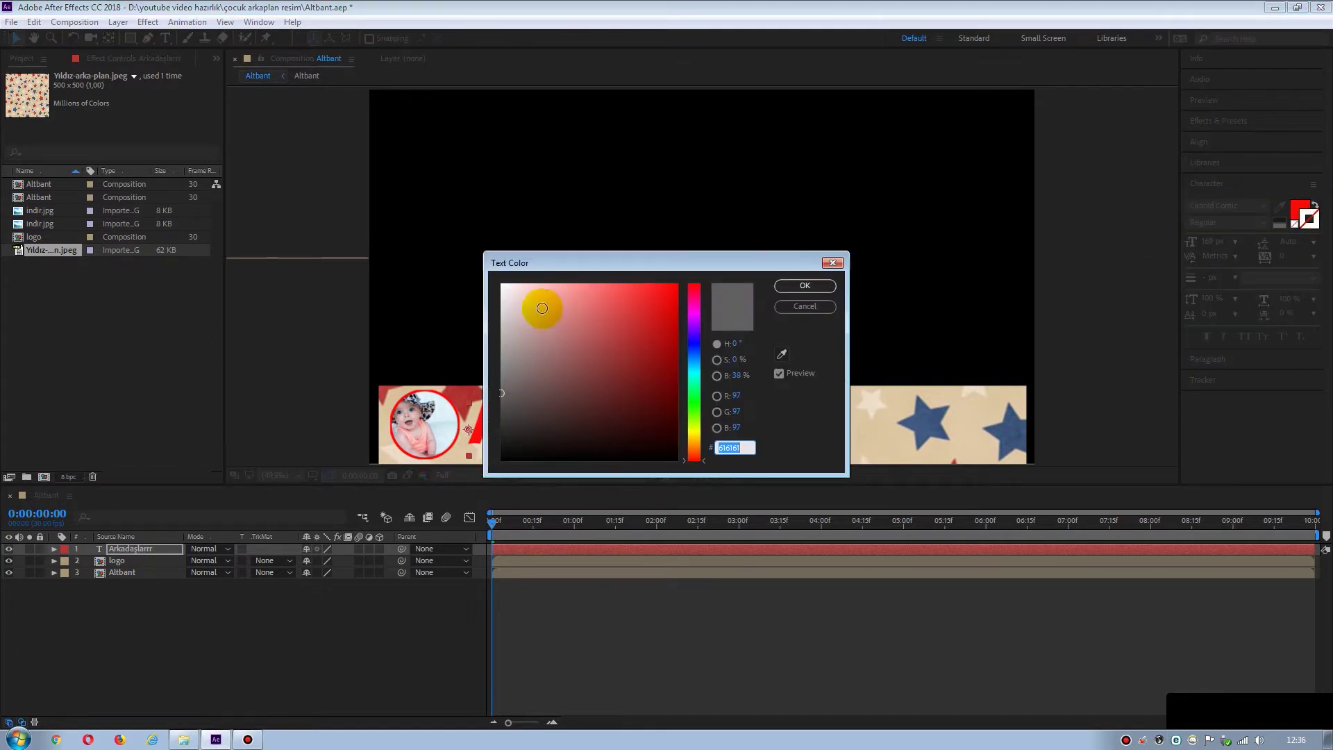
pyautogui.click(501, 286)
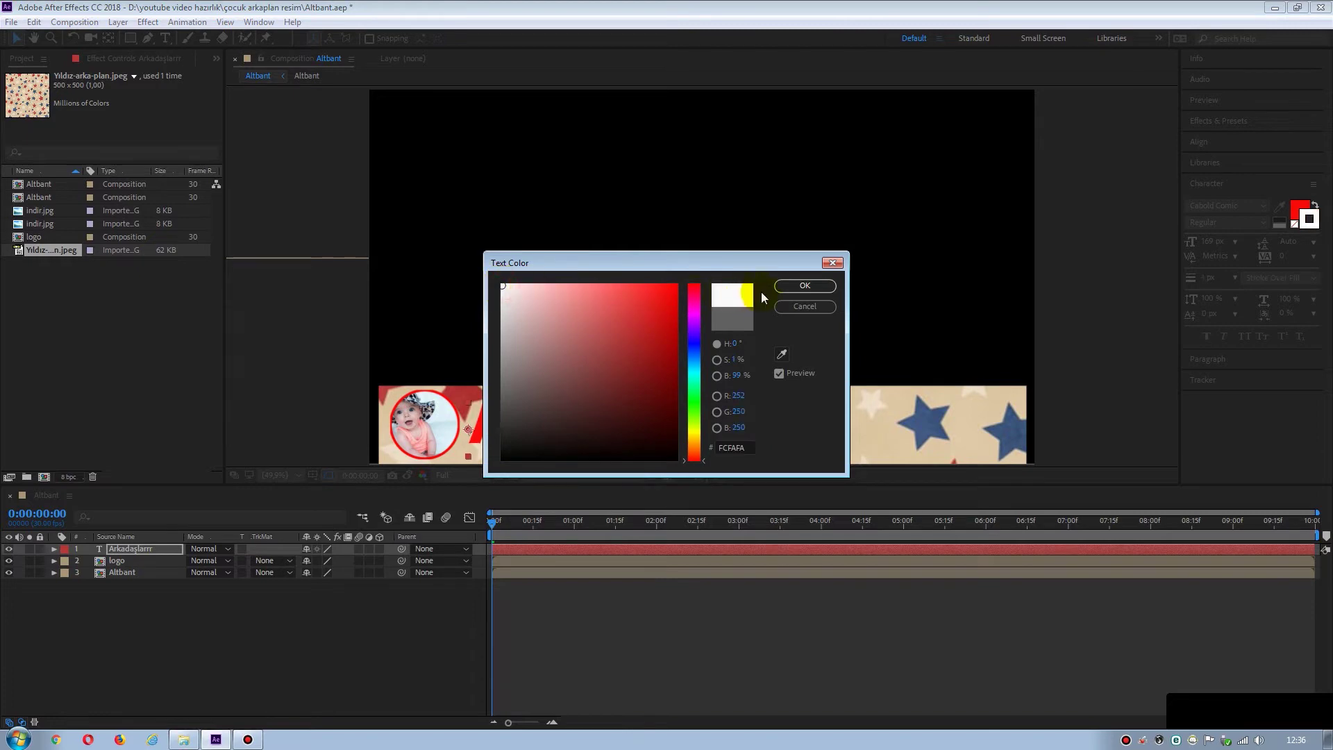
pyautogui.click(807, 286)
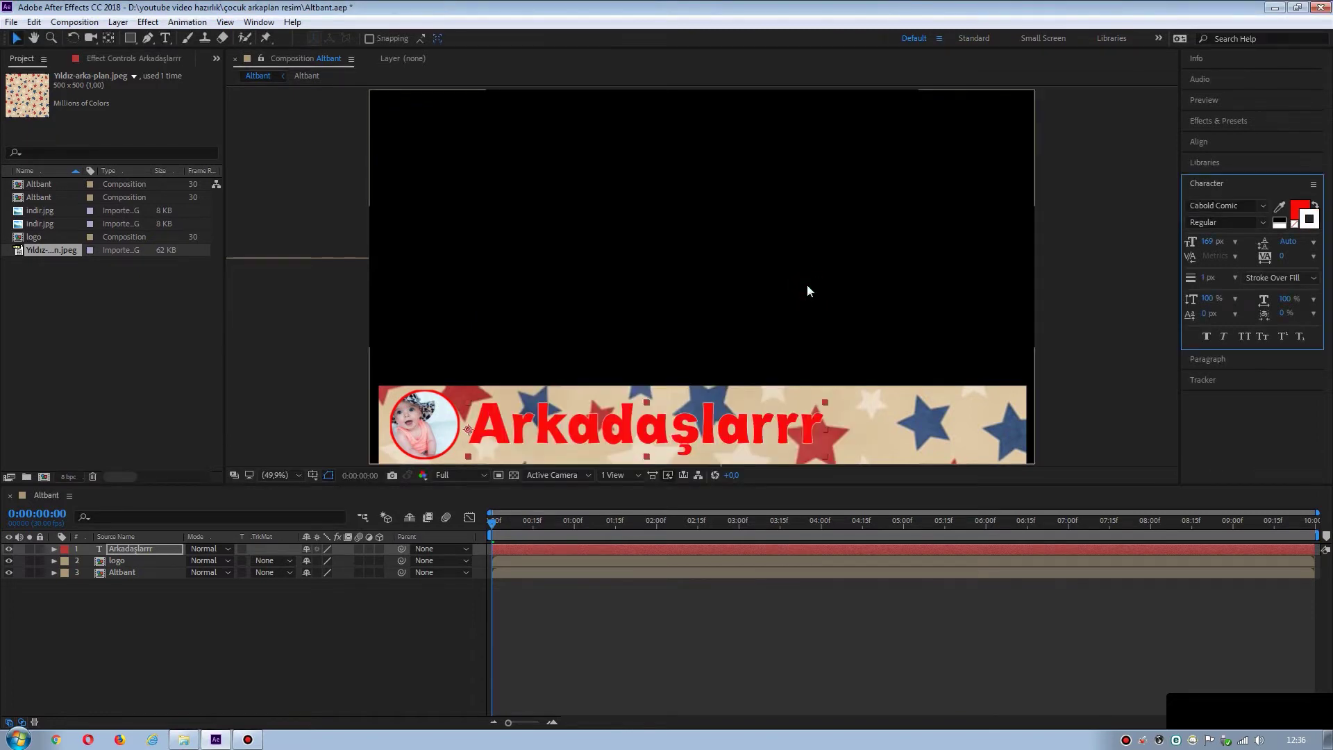
# Set the stroke width to 5 px, drawn over the fill.
pyautogui.click(1202, 278)
pyautogui.moveTo(1202, 278); pyautogui.dragTo(1207, 277)
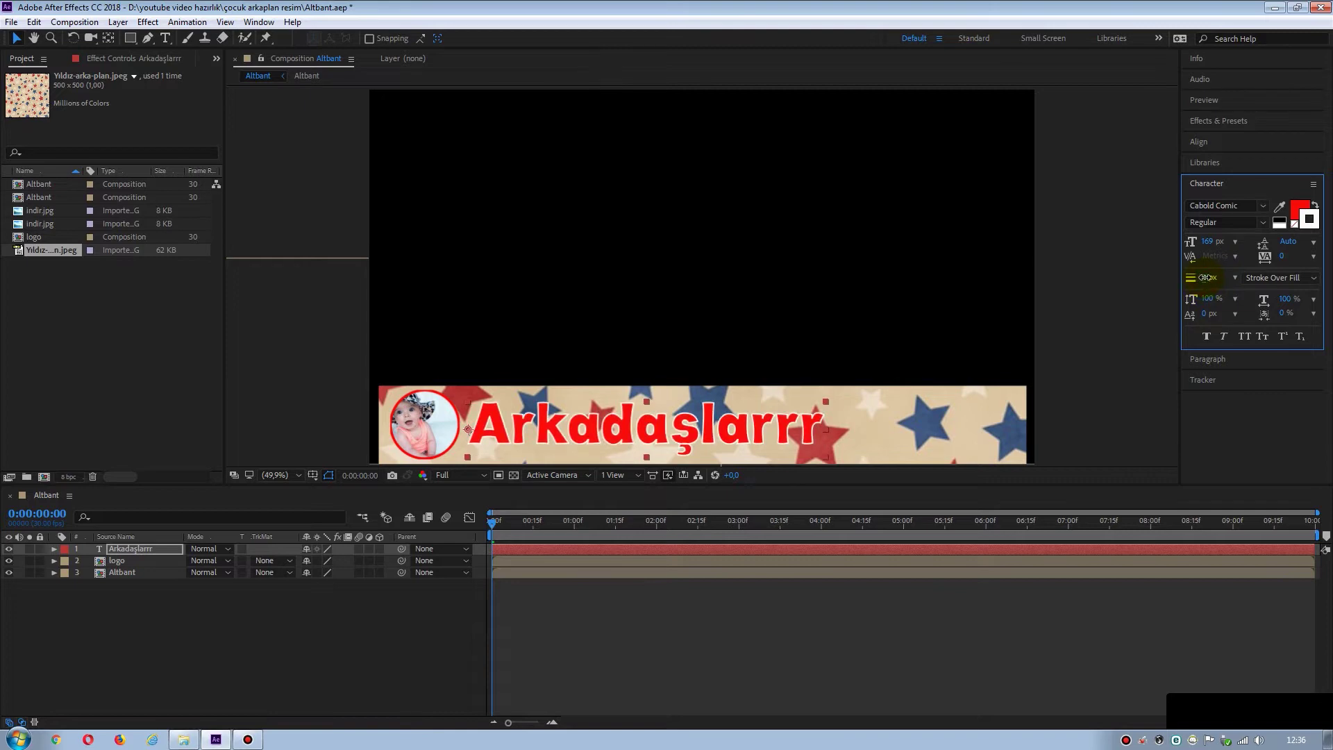
pyautogui.click(1205, 278)
pyautogui.write('5')
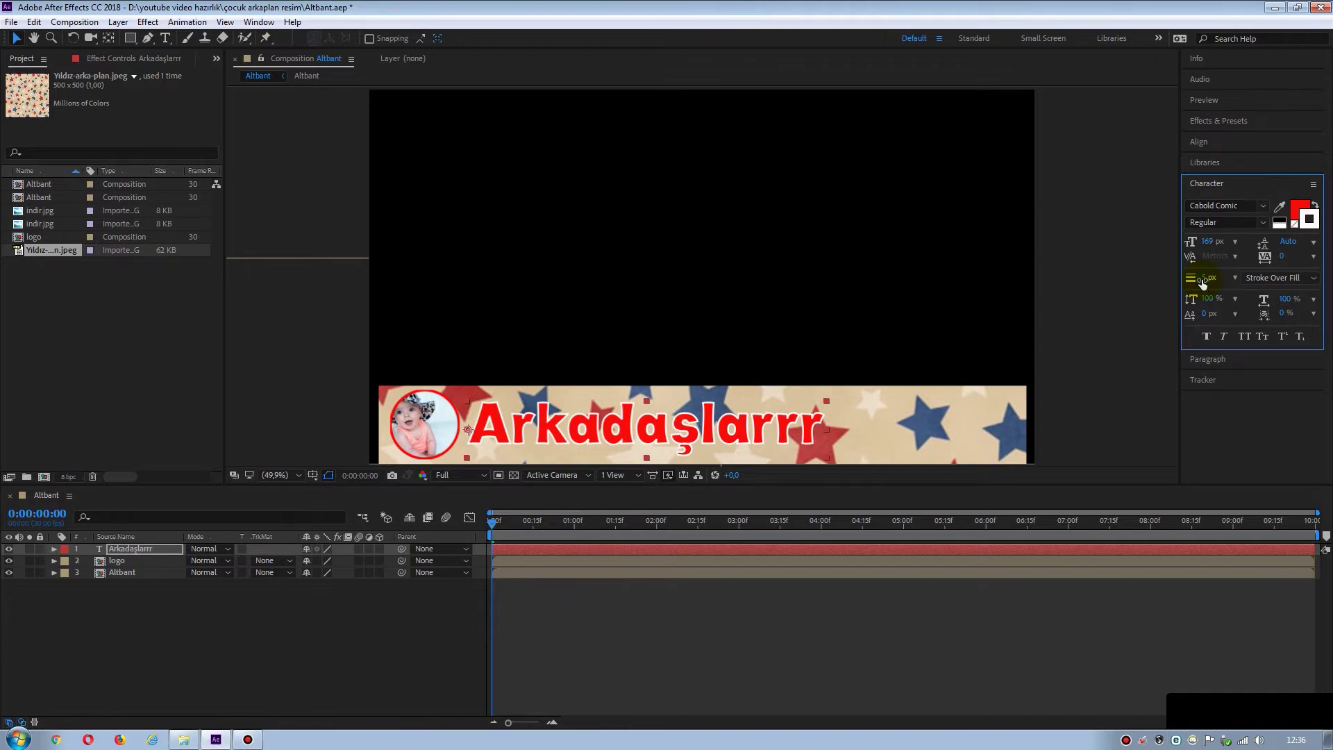
pyautogui.click(1231, 309)
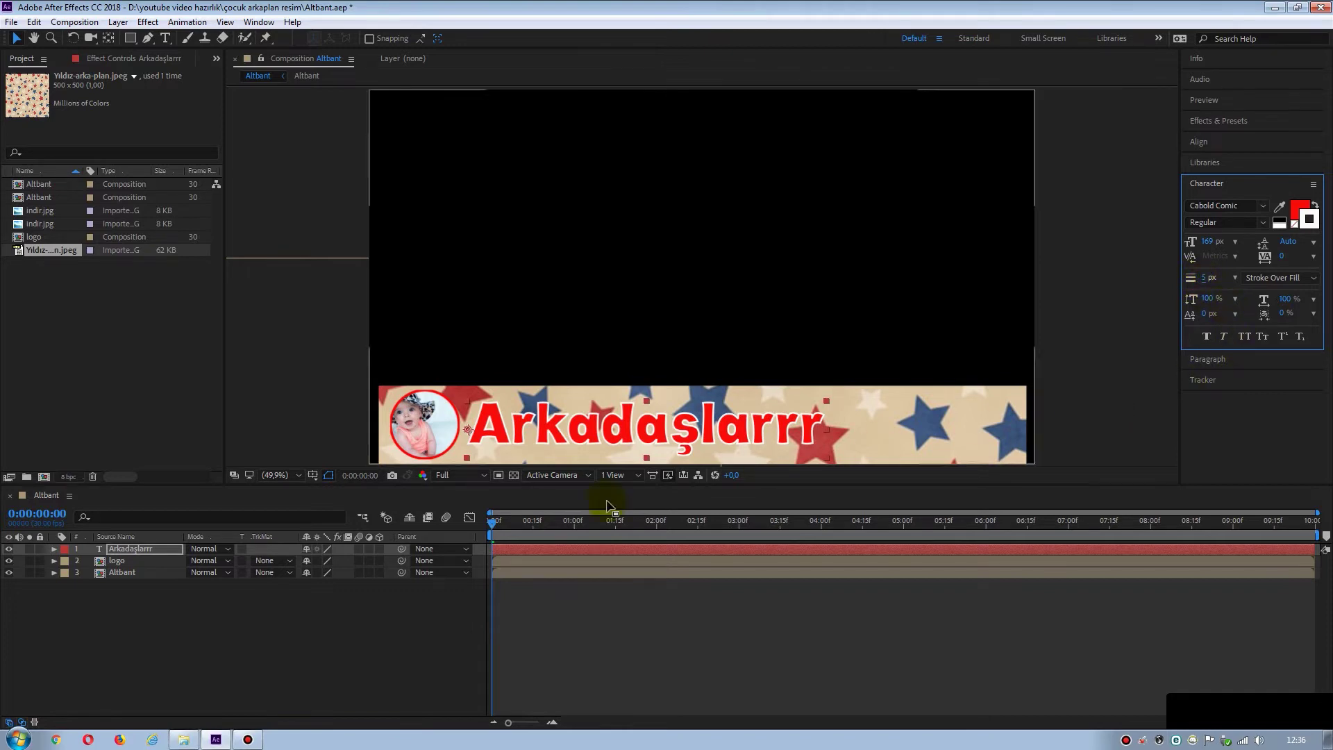
pyautogui.click(309, 620)
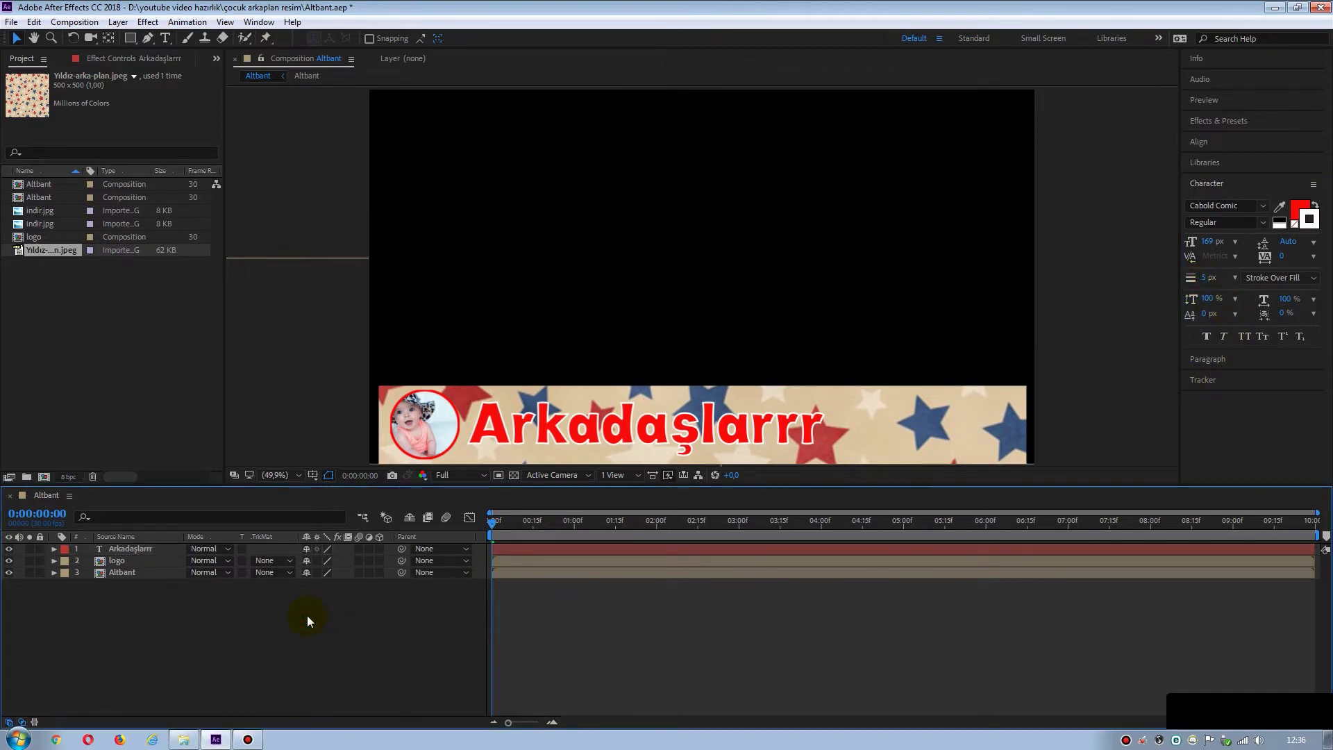
# Duplicate the Arkadaşlarrr layer, hide copies 2–4, and expand the original layer's properties.
pyautogui.click(122, 548)
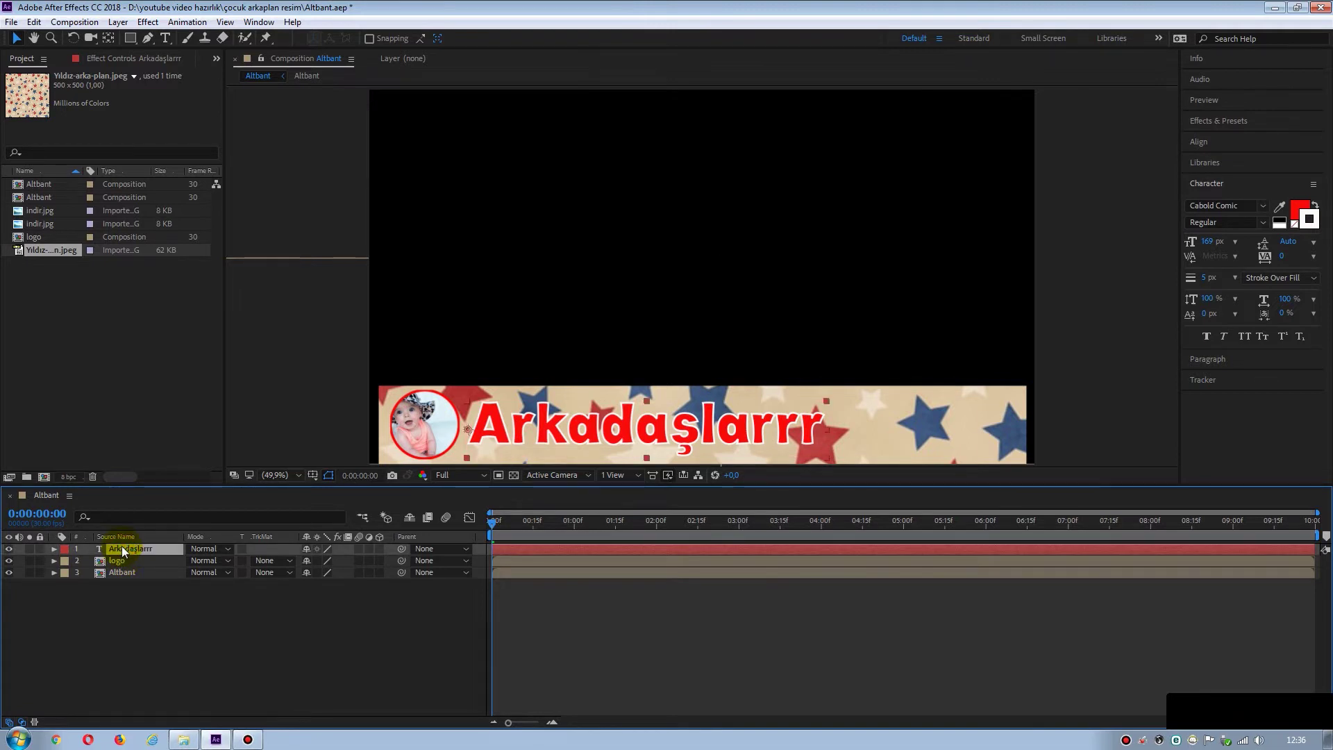
pyautogui.hotkey('ctrl', 'd')
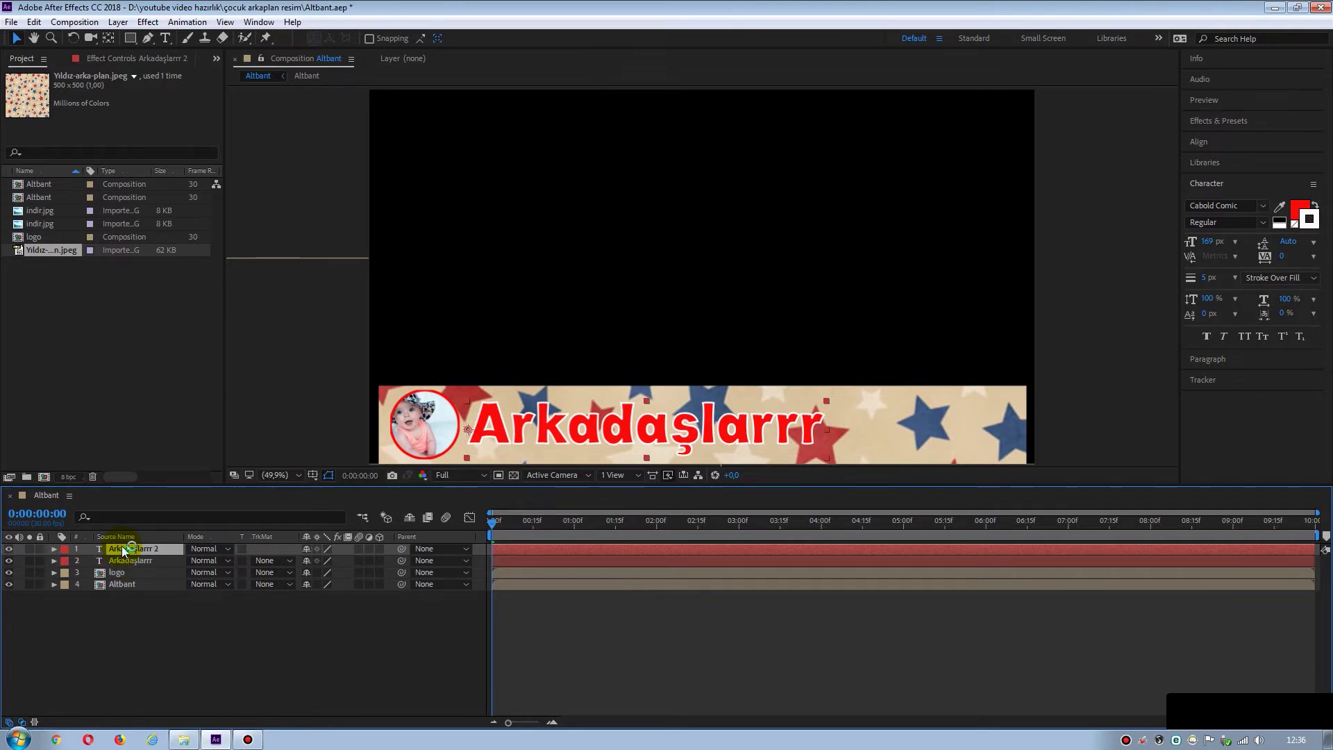
pyautogui.hotkey('ctrl', 'd')
pyautogui.hotkey('ctrl', 'd')
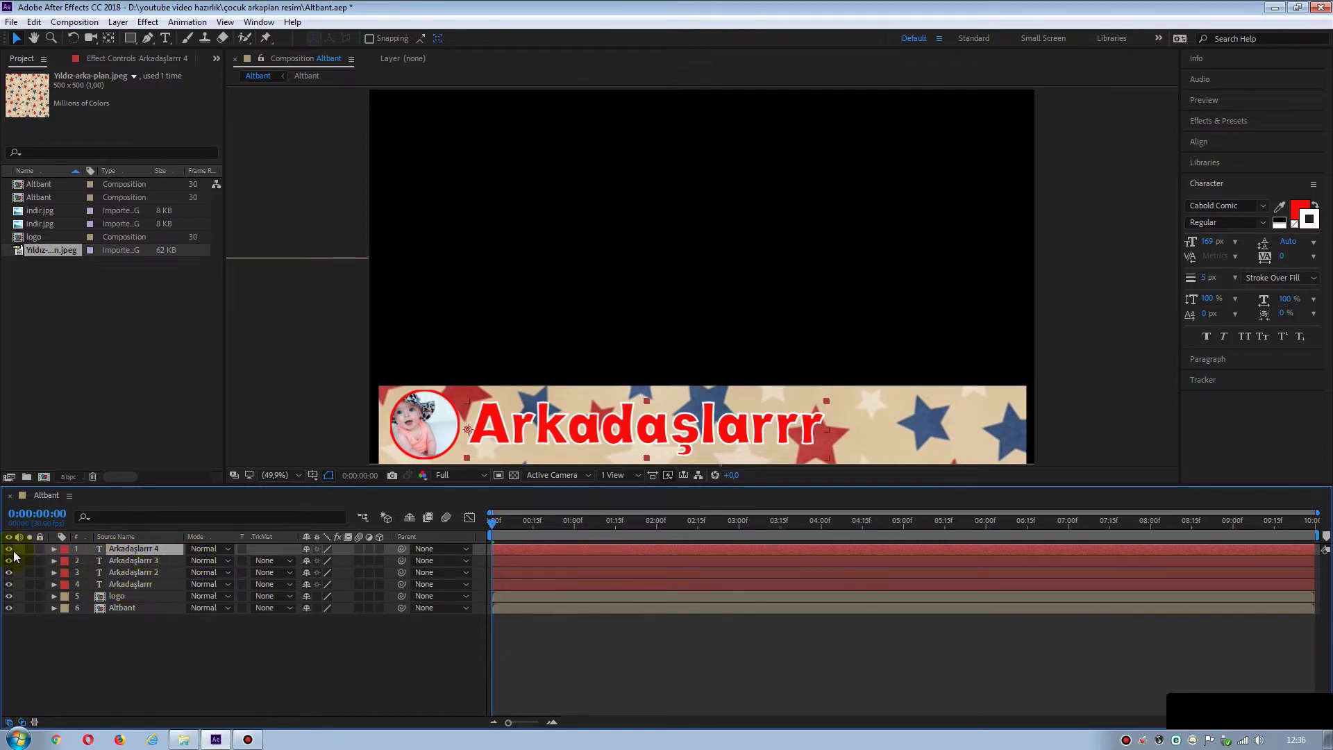
pyautogui.moveTo(8, 548); pyautogui.dragTo(9, 573)
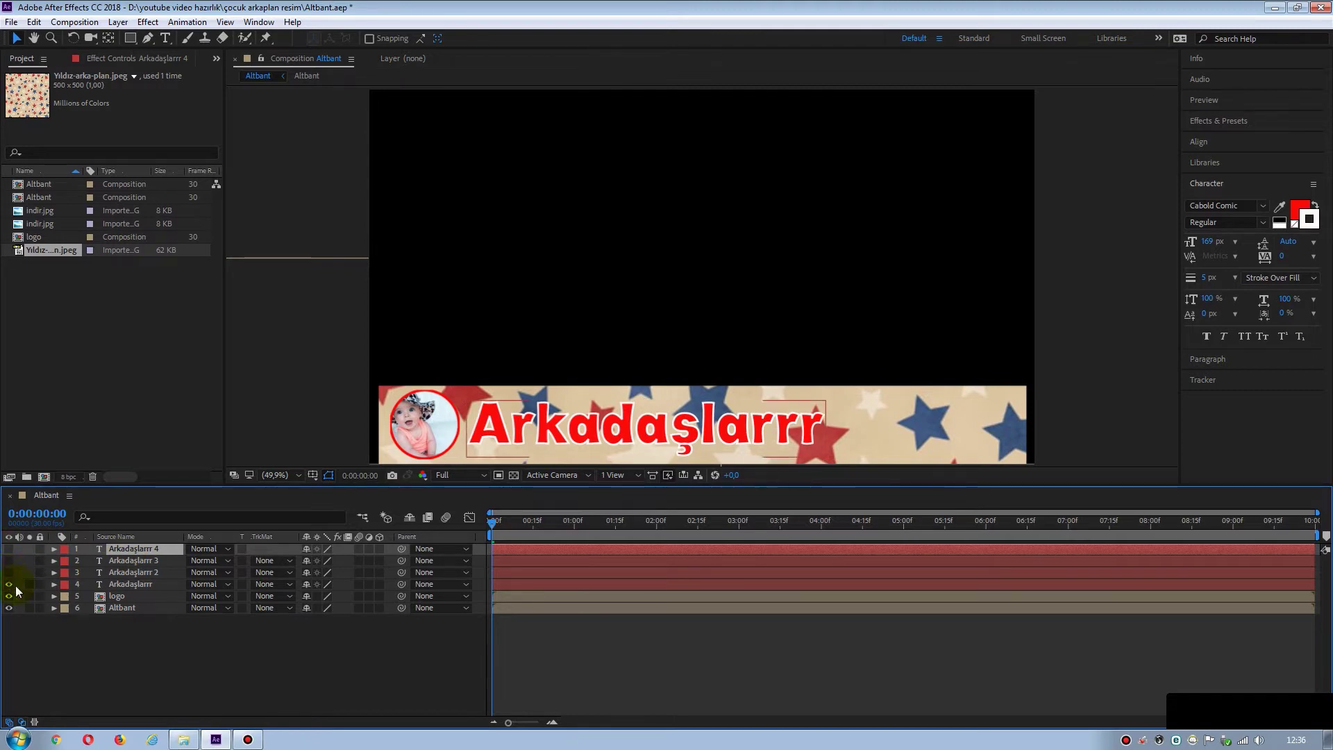
pyautogui.click(144, 583)
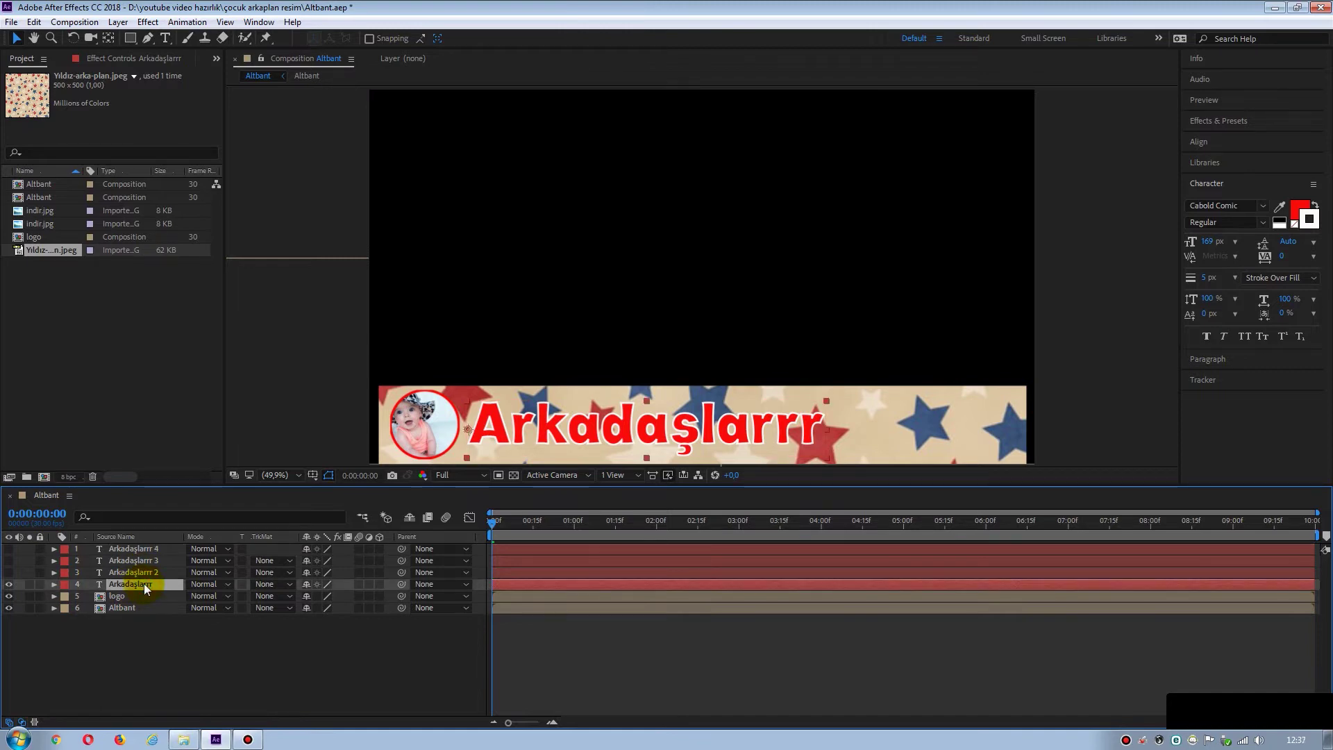
pyautogui.click(54, 584)
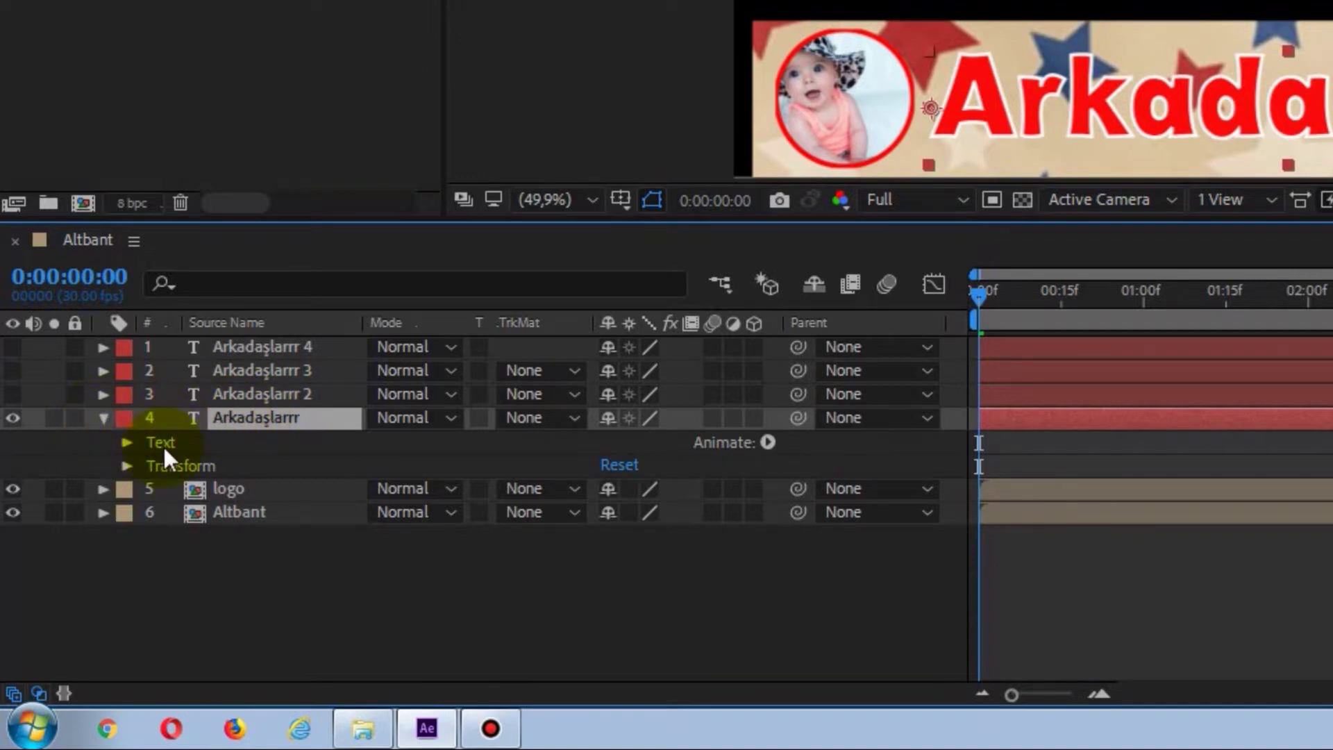
# Add a Tracking animator to the text and keyframe its Tracking Type and Amount at frame 0.
pyautogui.click(766, 442)
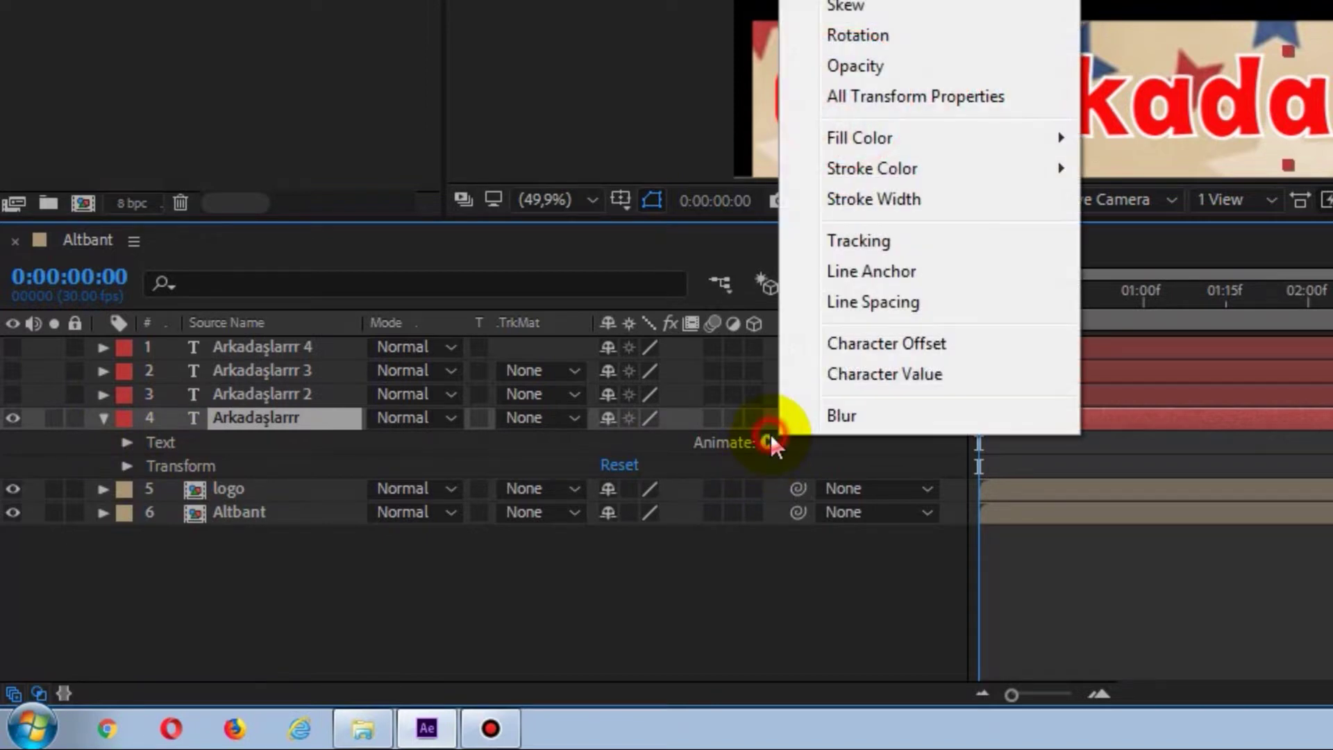
pyautogui.click(865, 236)
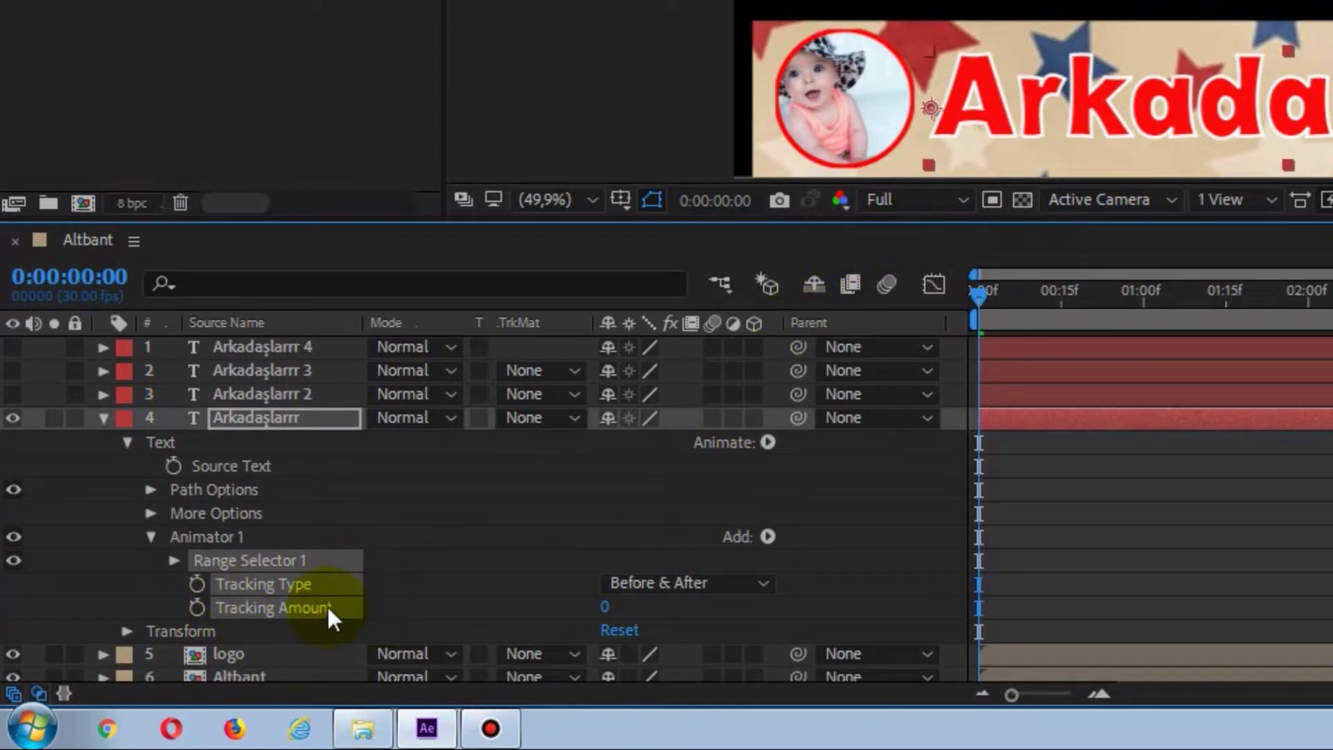
pyautogui.click(198, 605)
pyautogui.click(197, 583)
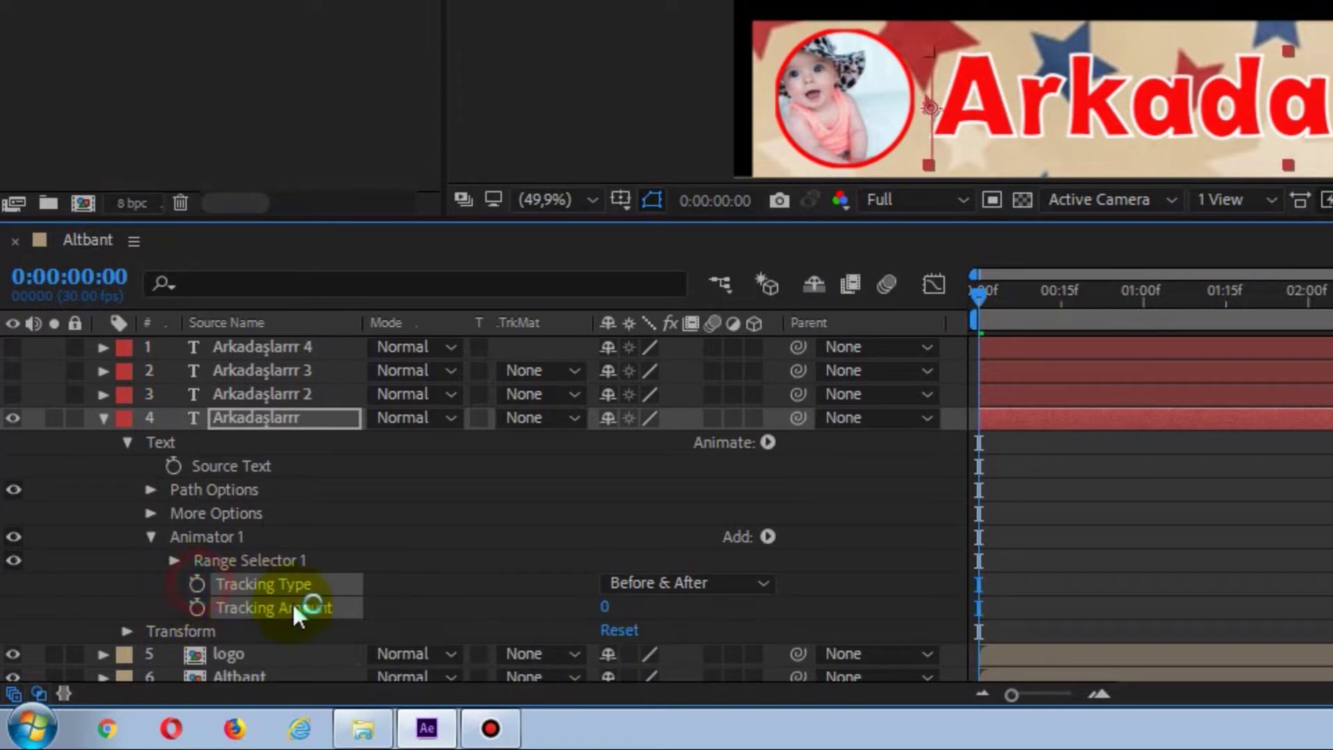
pyautogui.click(197, 584)
pyautogui.click(197, 583)
pyautogui.click(197, 606)
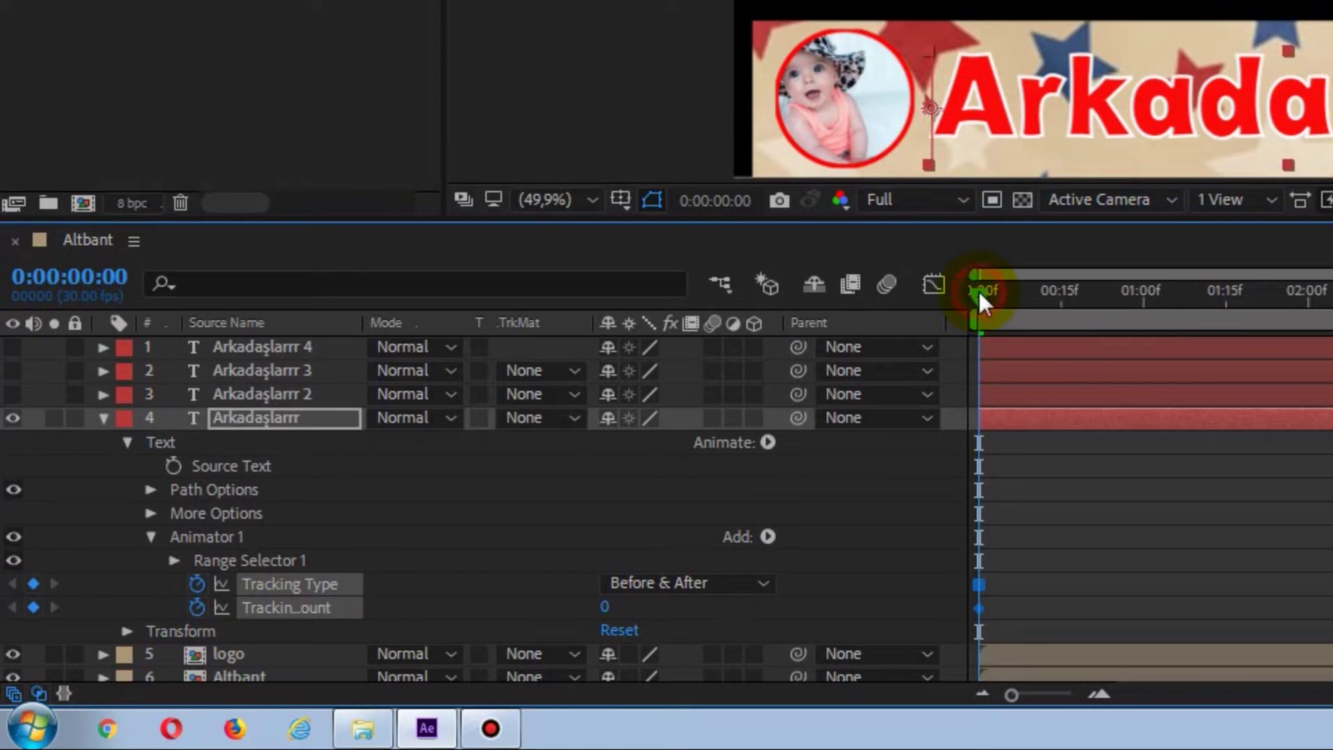
# Raise Tracking Amount at 2 seconds, then lower it to 17 at 3 seconds.
pyautogui.moveTo(977, 288)
pyautogui.mouseDown()
pyautogui.moveTo(543, 519)
pyautogui.moveTo(617, 518)
pyautogui.mouseUp()
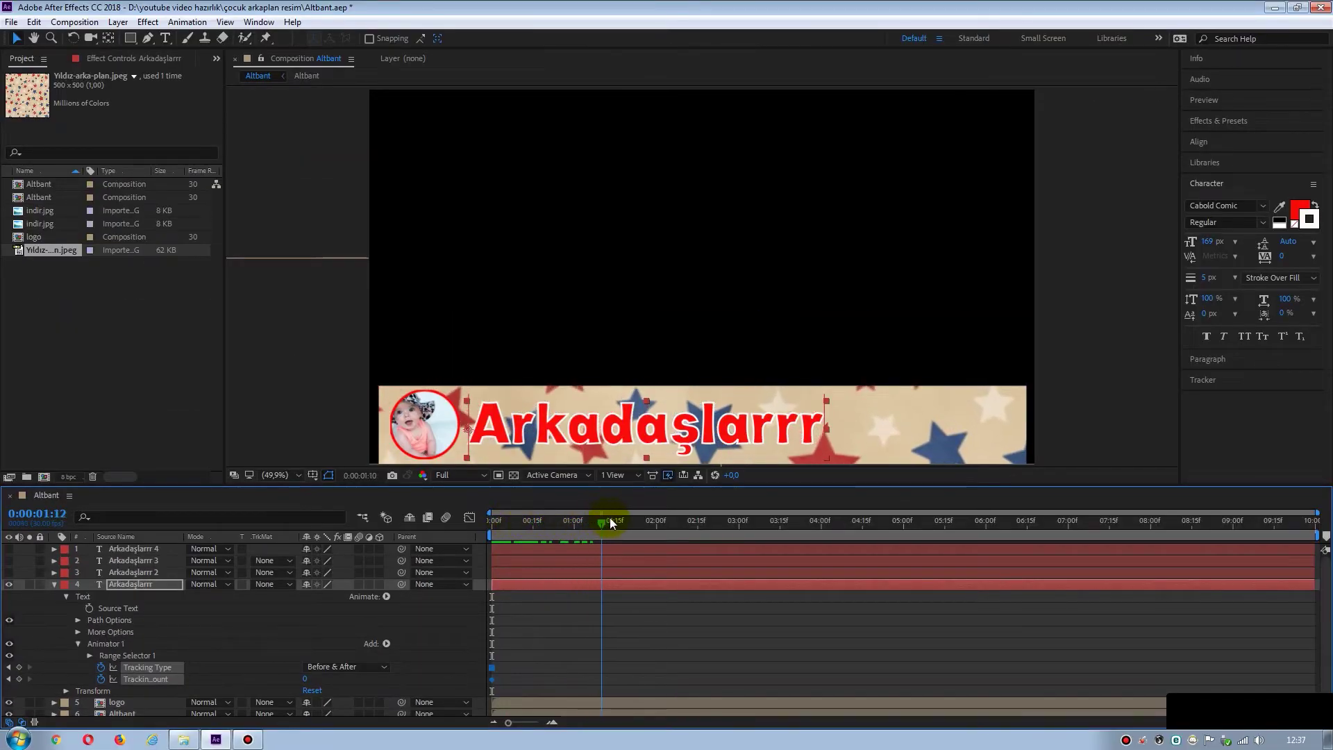
pyautogui.moveTo(616, 517); pyautogui.dragTo(657, 517)
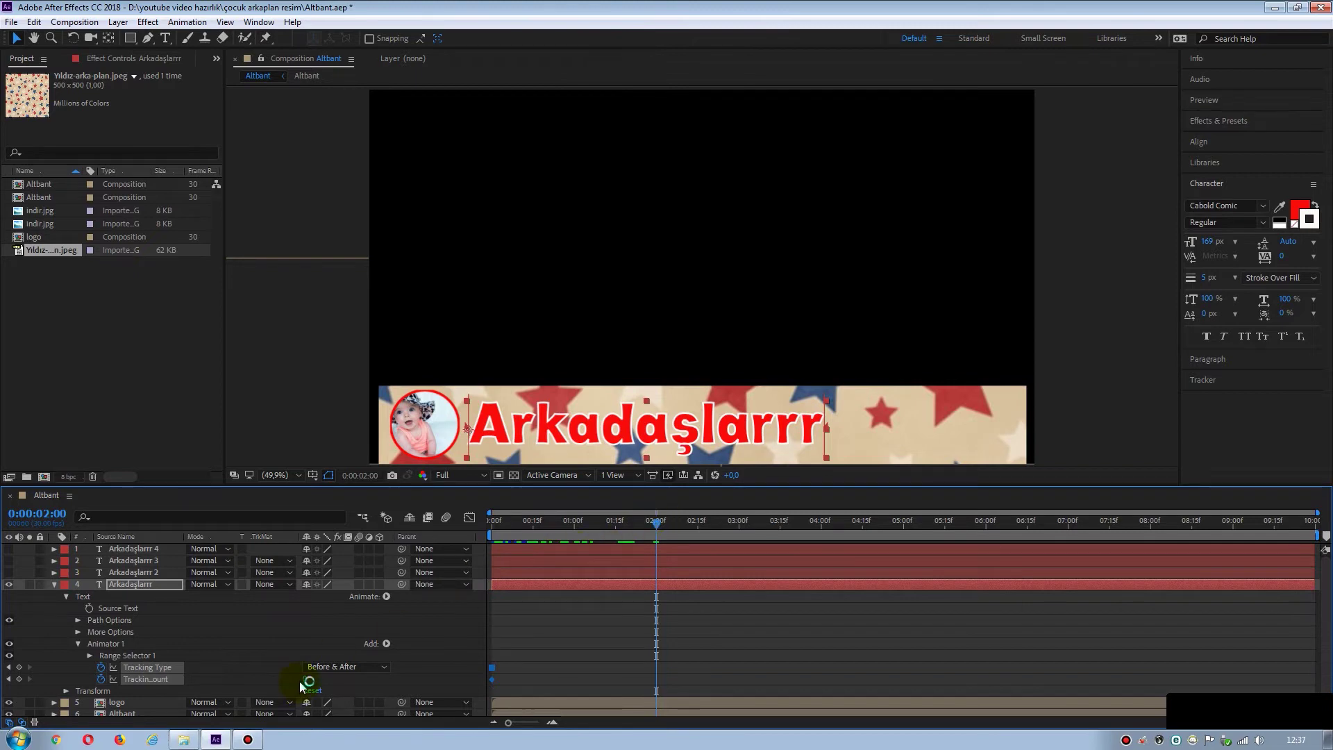
pyautogui.moveTo(303, 682); pyautogui.dragTo(338, 679)
pyautogui.moveTo(654, 522); pyautogui.dragTo(729, 527)
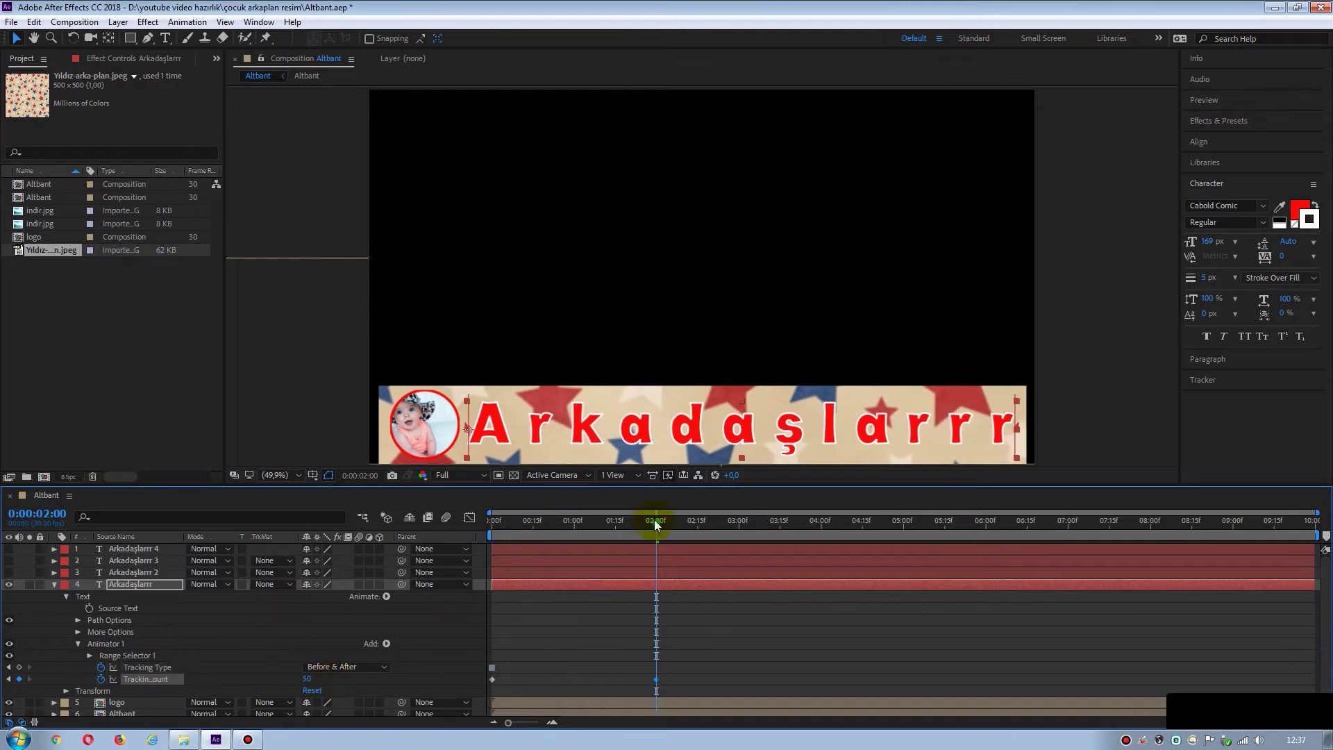
pyautogui.moveTo(729, 527); pyautogui.dragTo(738, 531)
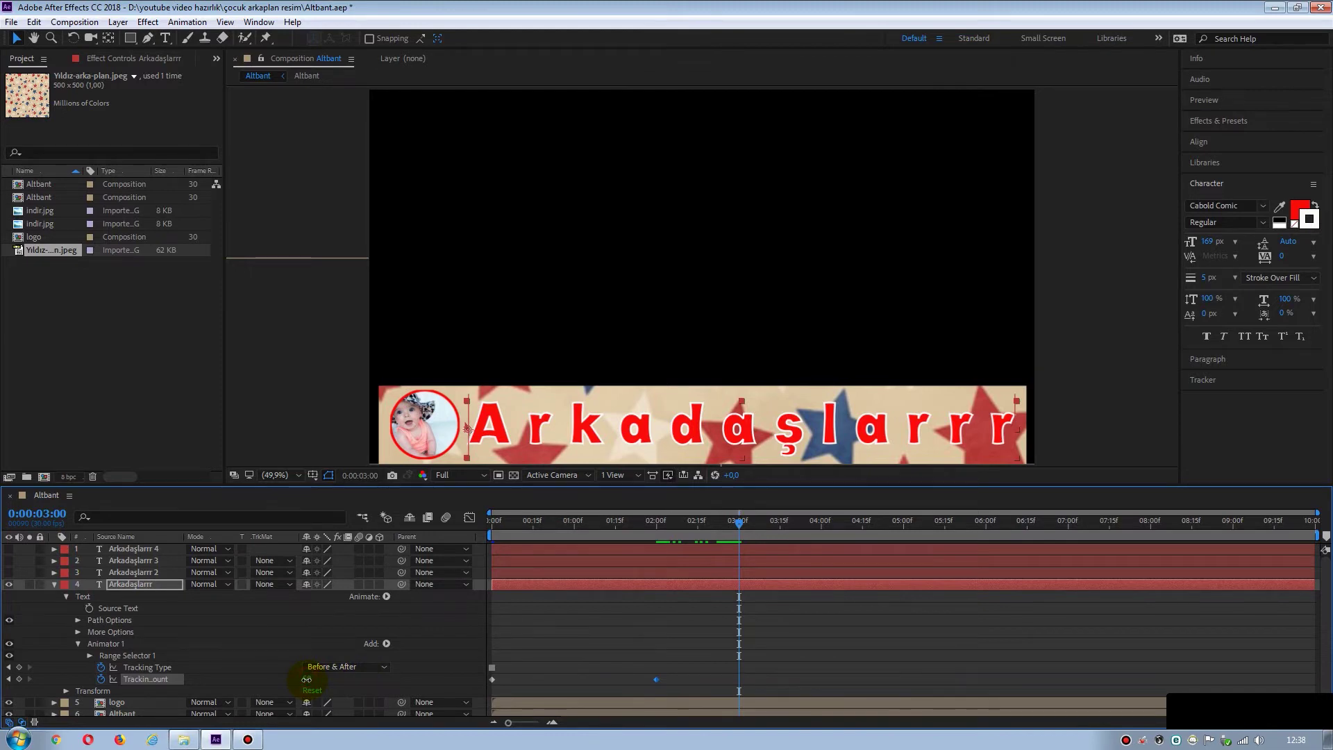
pyautogui.moveTo(306, 679); pyautogui.dragTo(291, 684)
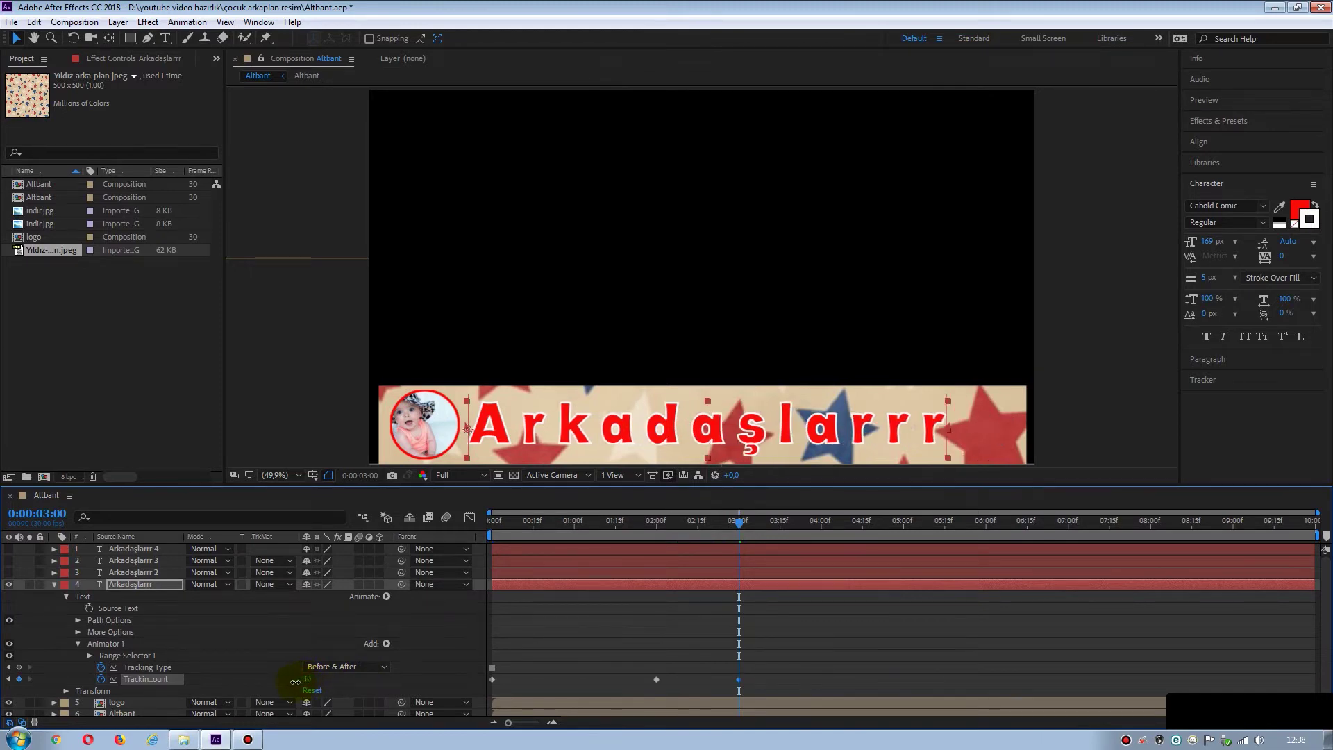
pyautogui.moveTo(290, 684); pyautogui.dragTo(289, 684)
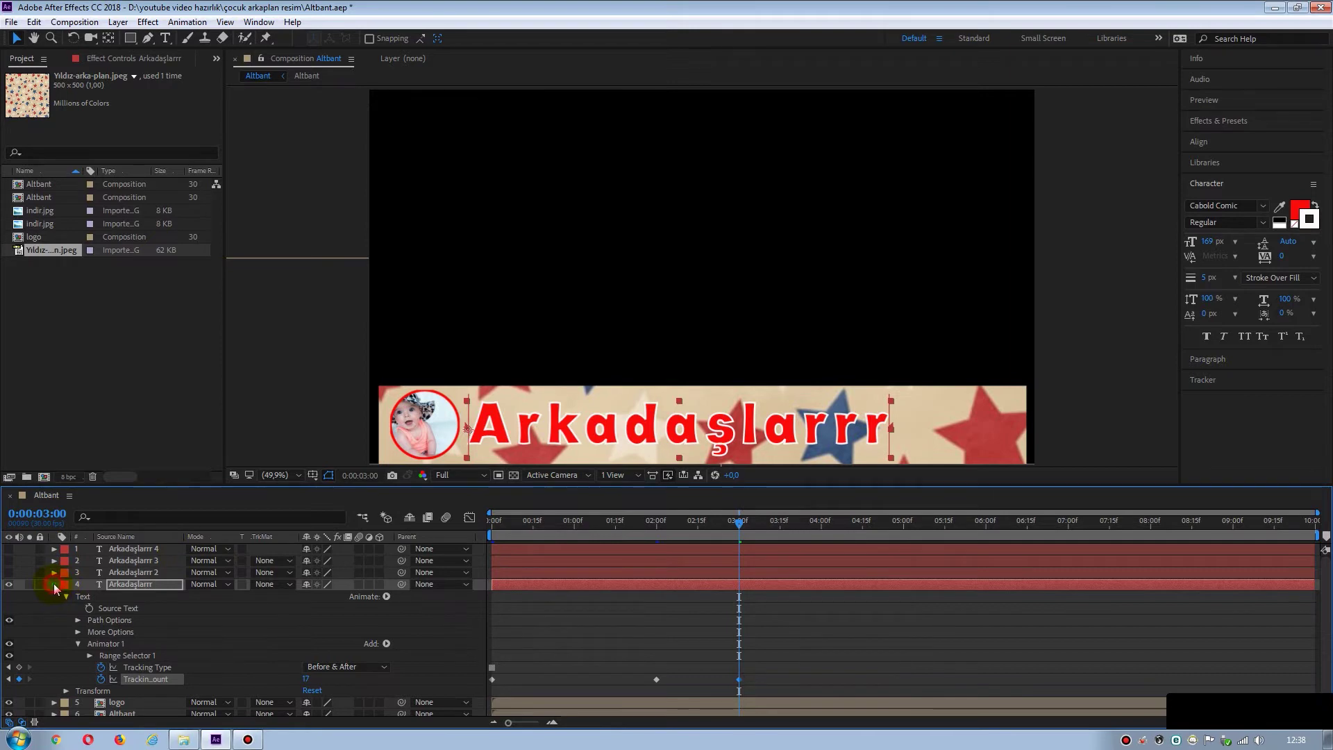
# Hide the original Arkadaşlarrr layer and retype layer 3's text as 'Kanalıma'.
pyautogui.click(53, 583)
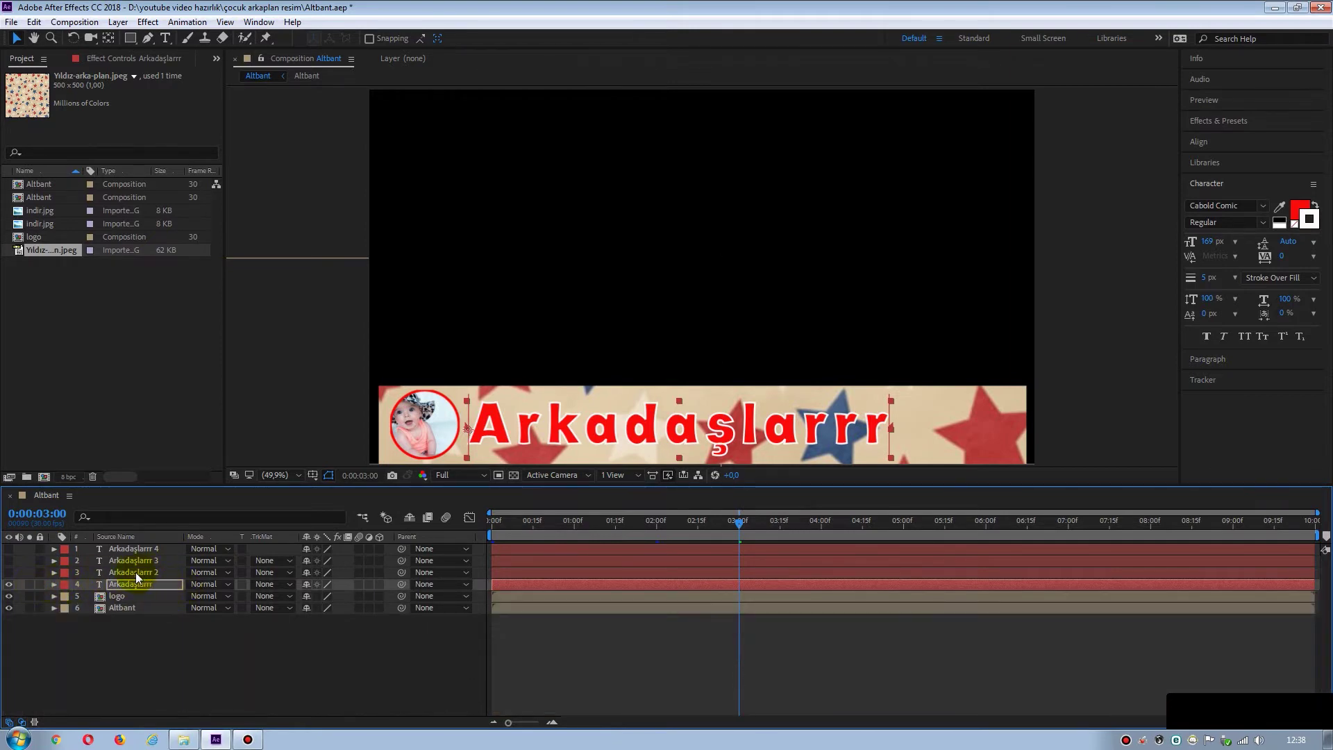
pyautogui.click(9, 584)
pyautogui.doubleClick(134, 572)
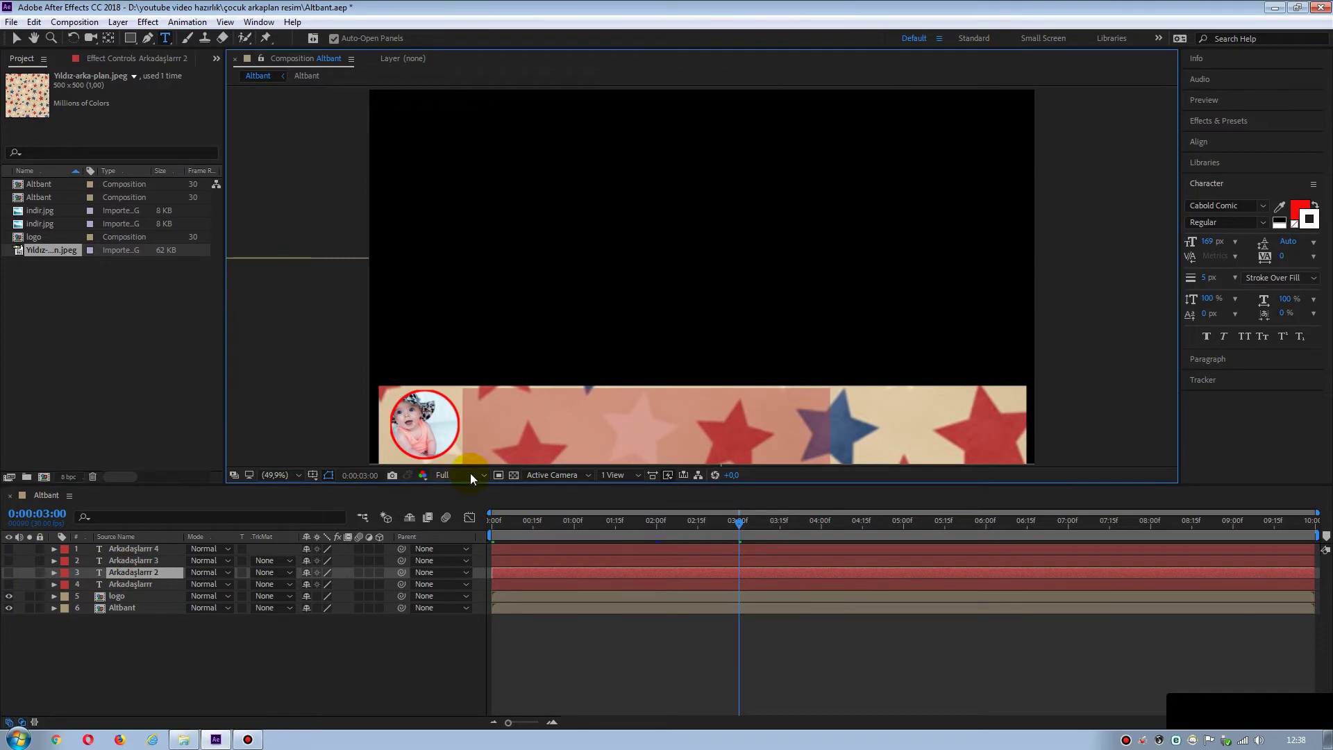
pyautogui.write('Ka')
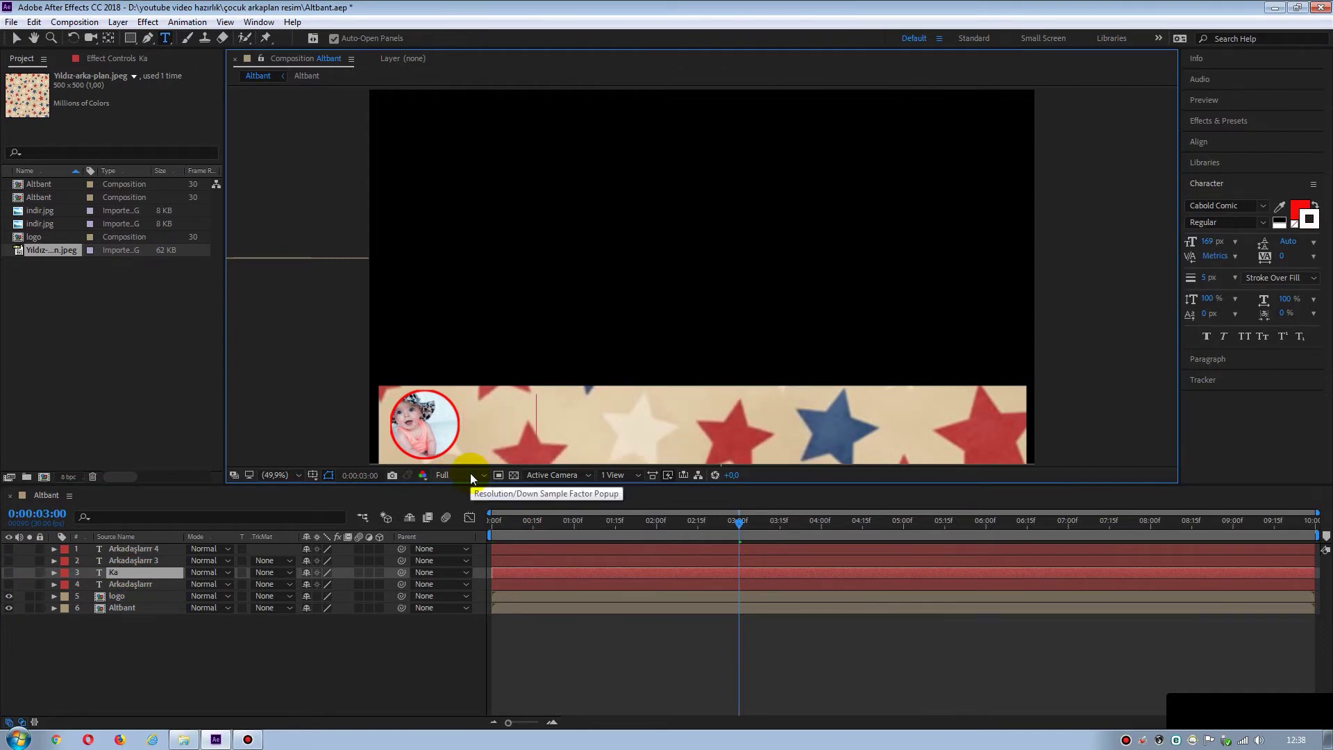
pyautogui.write('nalıma')
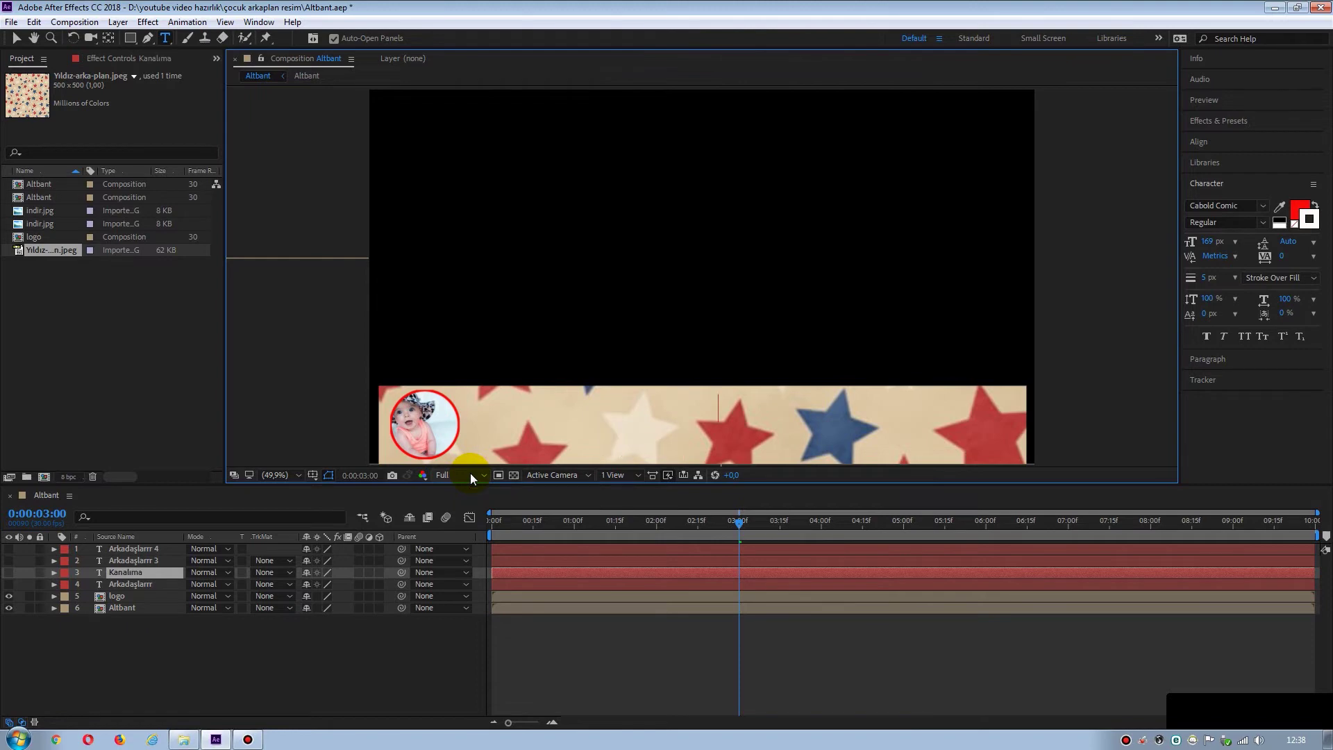
pyautogui.click(223, 678)
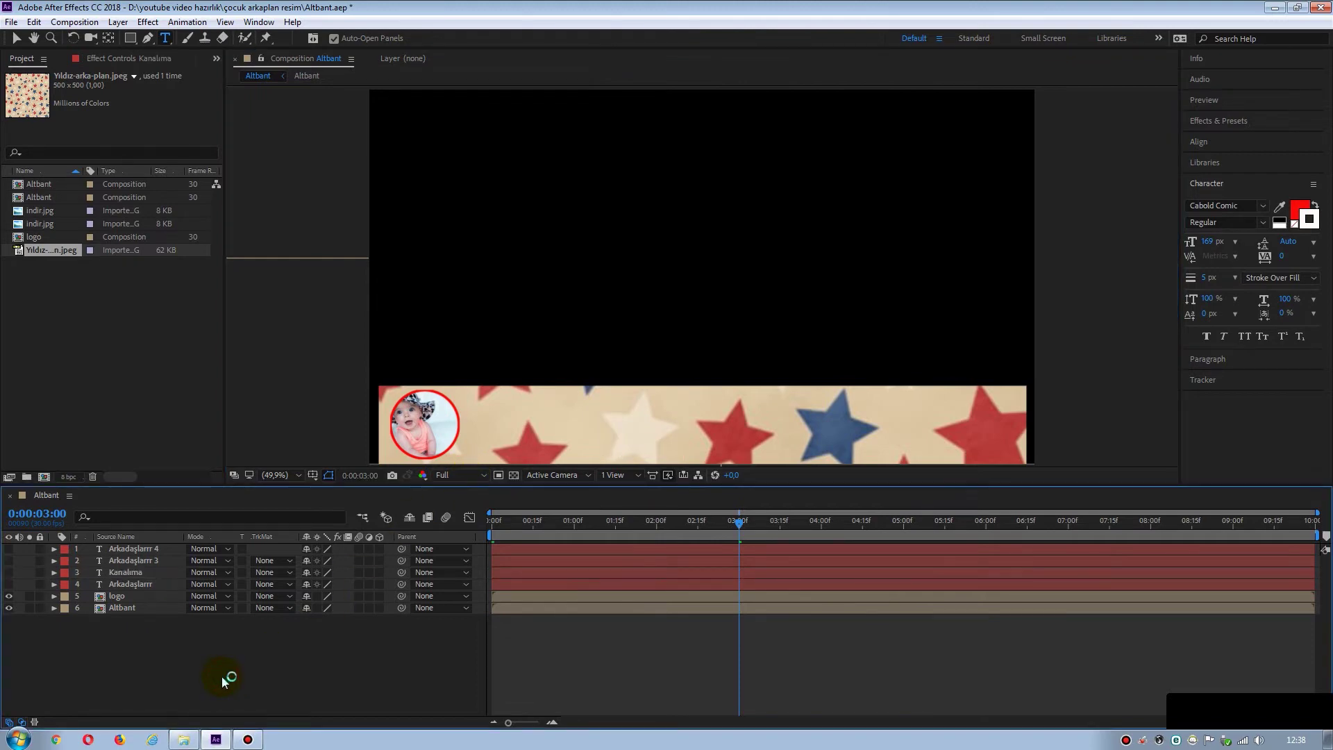
# Retype layer 2's text as 'Abone'.
pyautogui.click(9, 573)
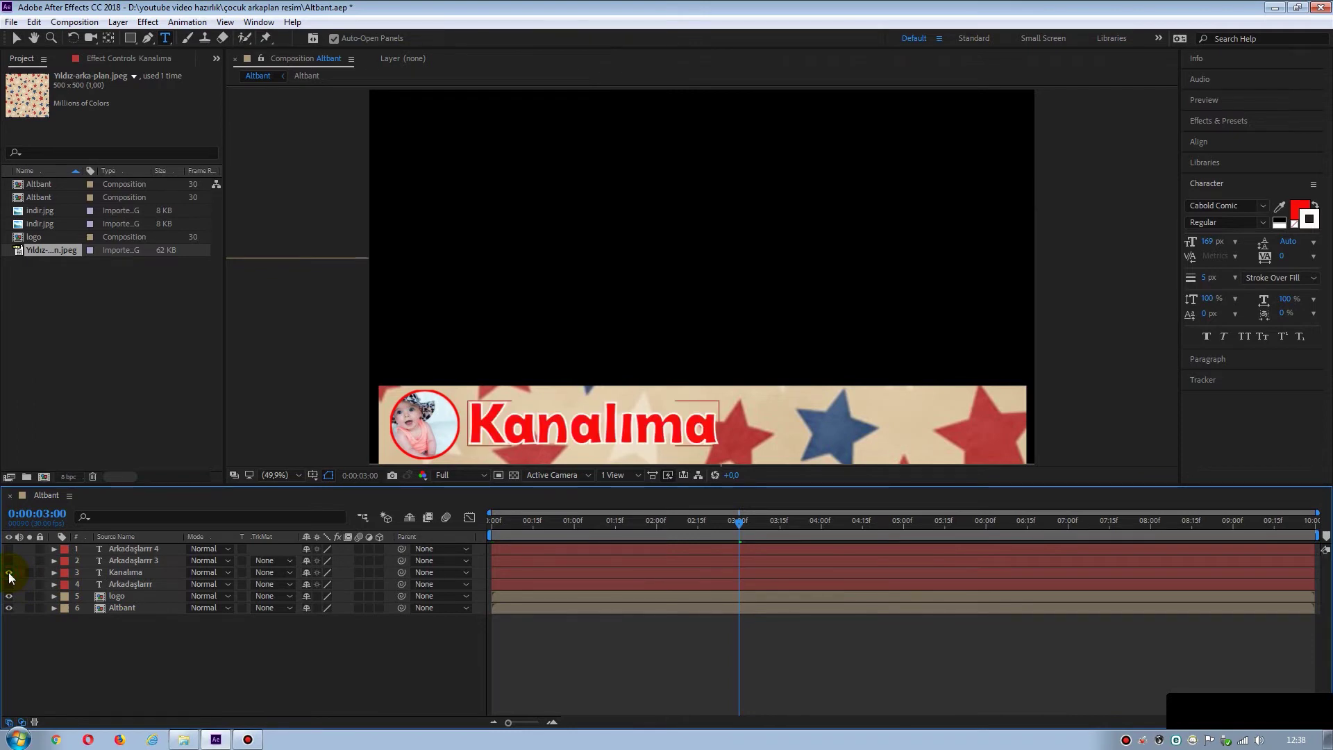
pyautogui.click(9, 572)
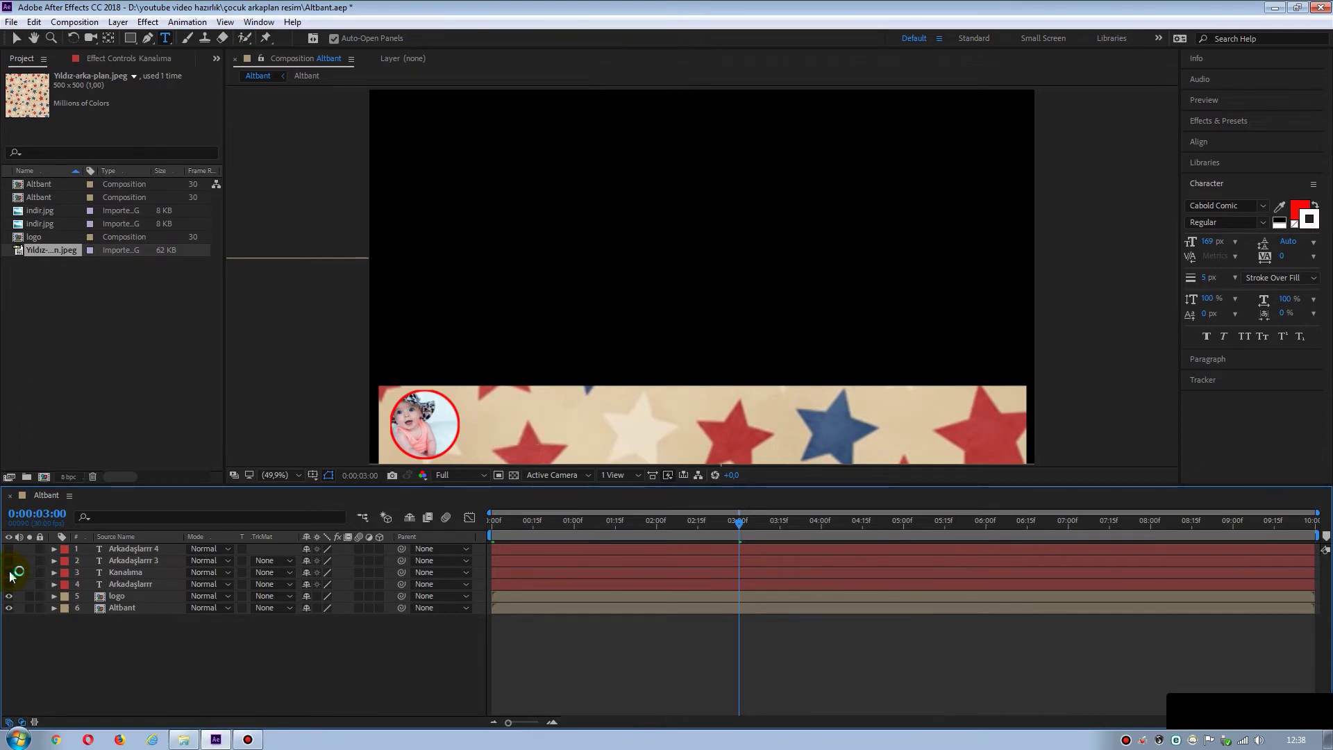
pyautogui.click(9, 561)
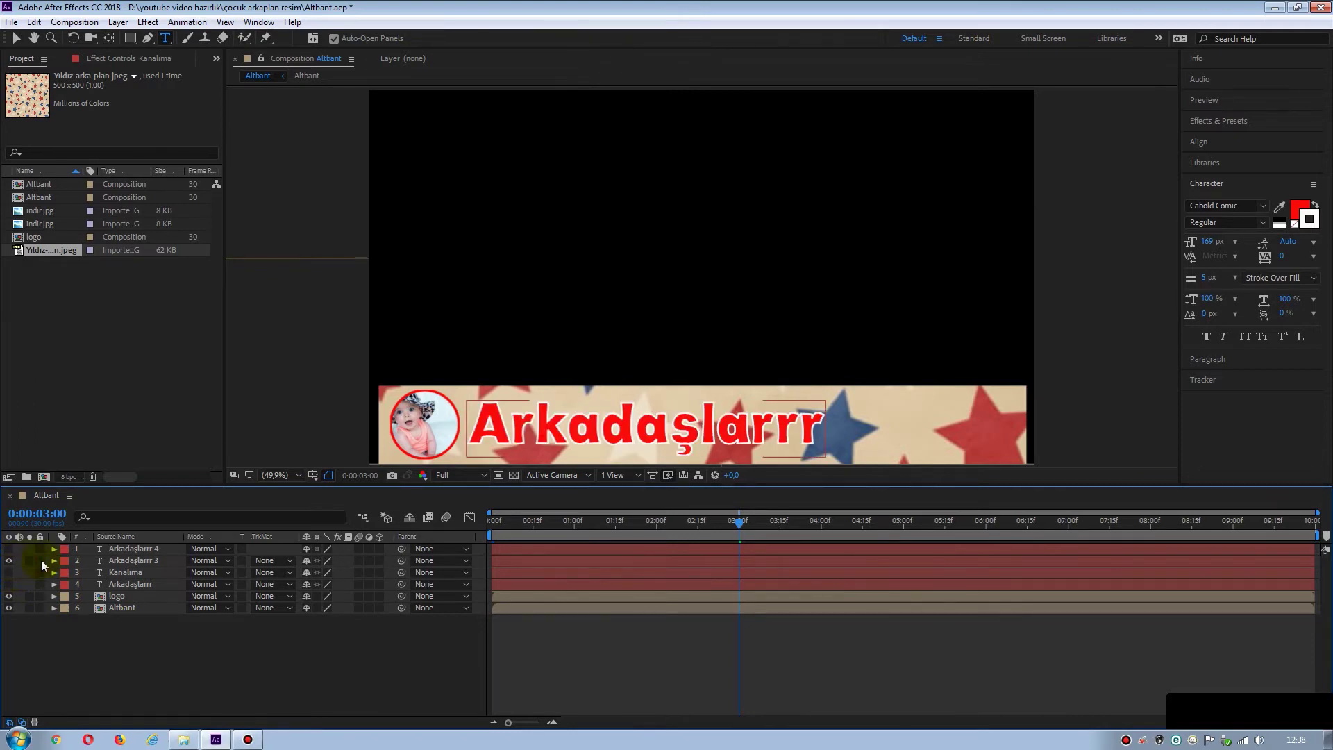
pyautogui.click(132, 560)
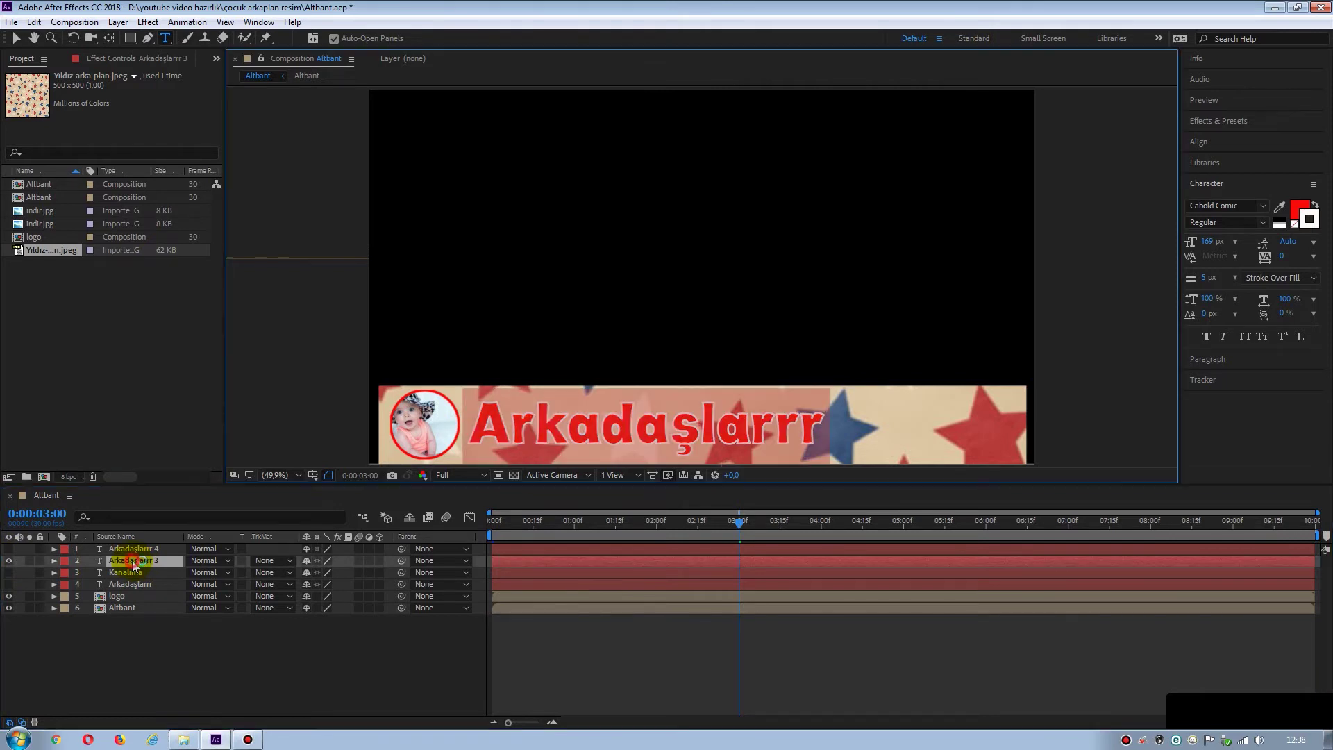
pyautogui.doubleClick(133, 561)
pyautogui.write('Abone')
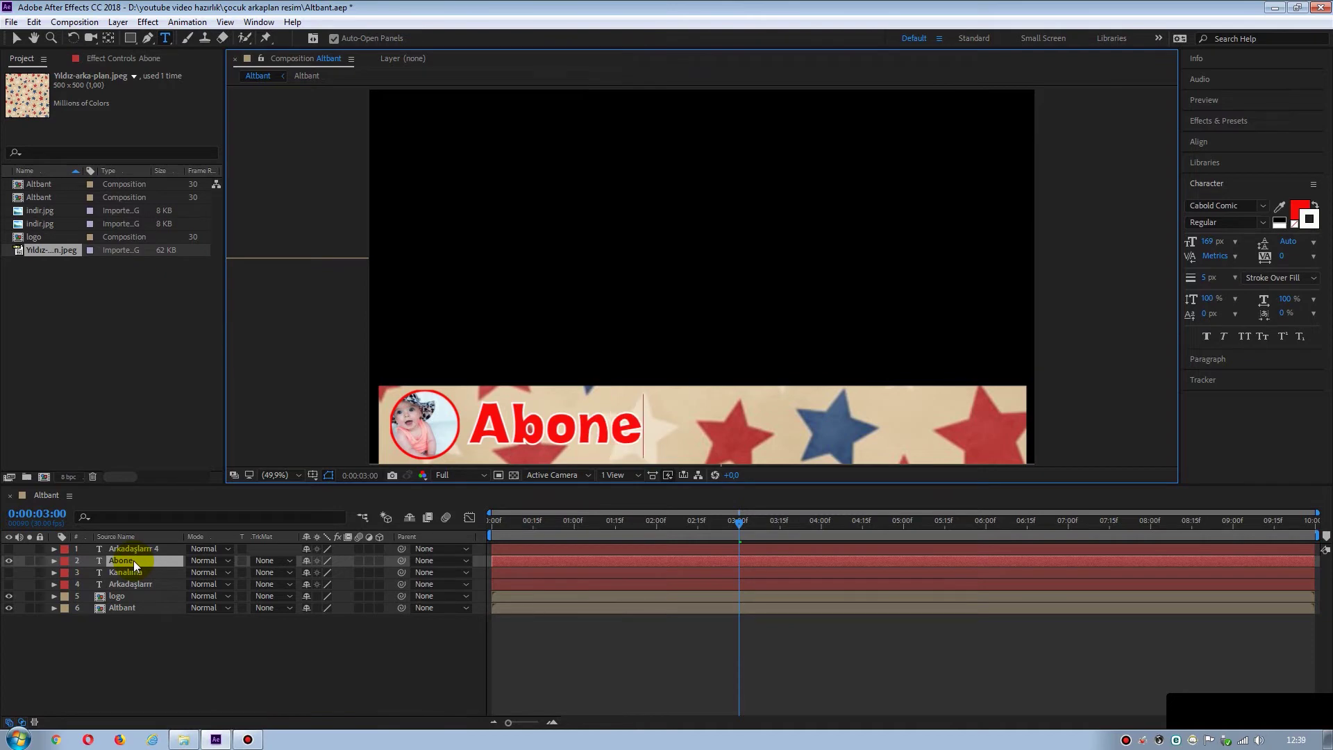
# Retype the top text layer to read 'OLdunuz mu?'.
pyautogui.click(9, 561)
pyautogui.click(132, 548)
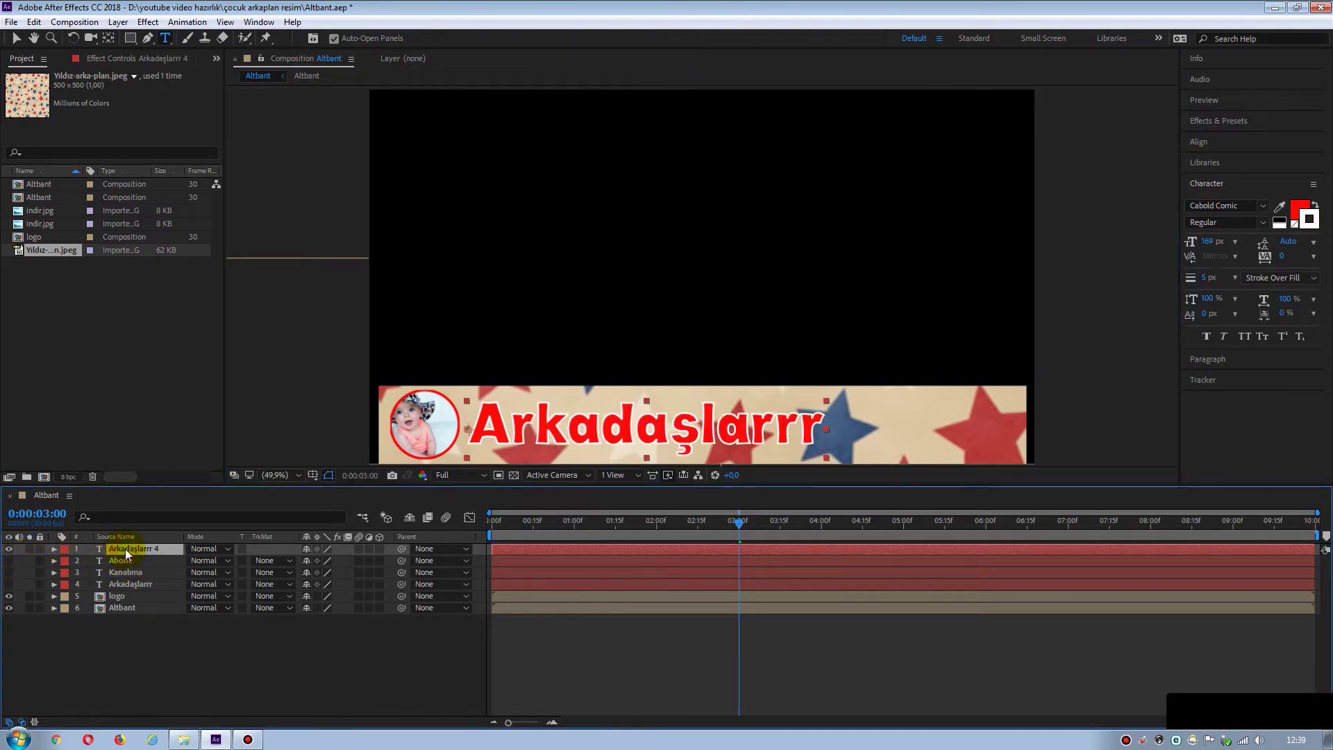
pyautogui.doubleClick(125, 549)
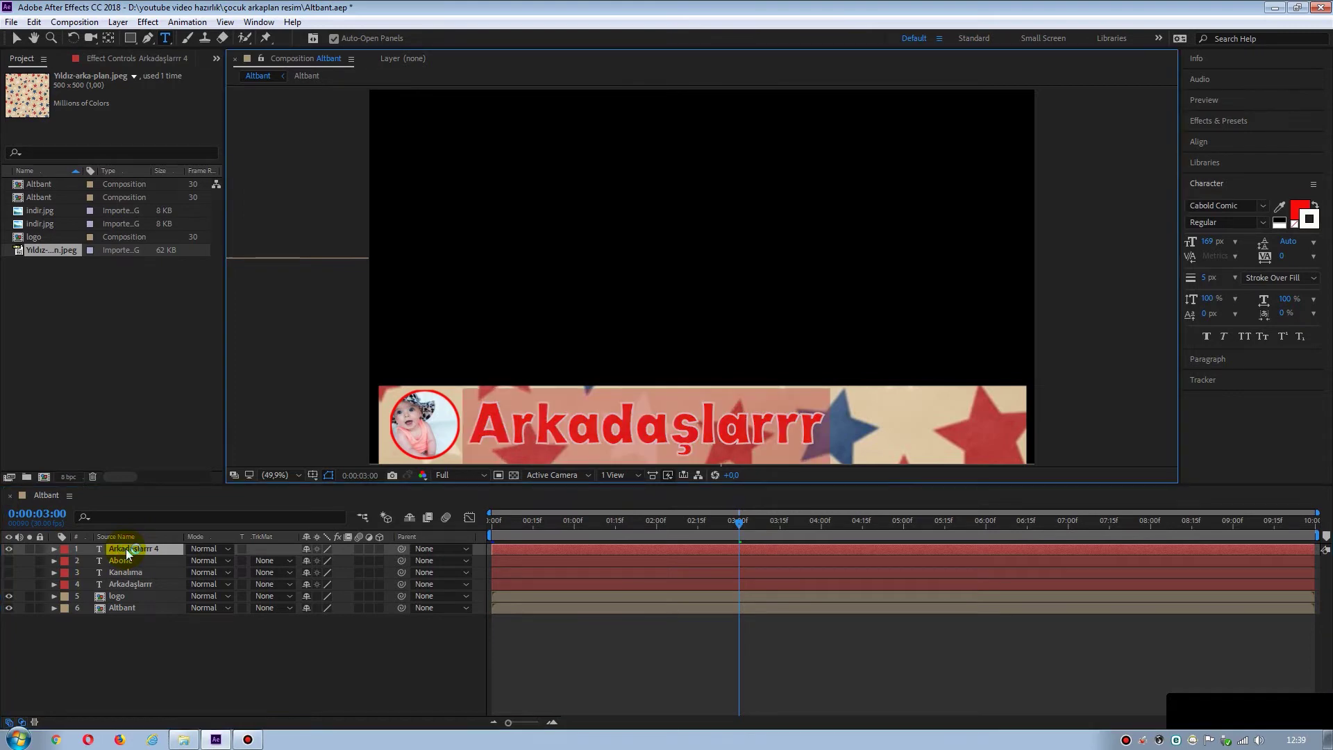
pyautogui.write('OLdunuz')
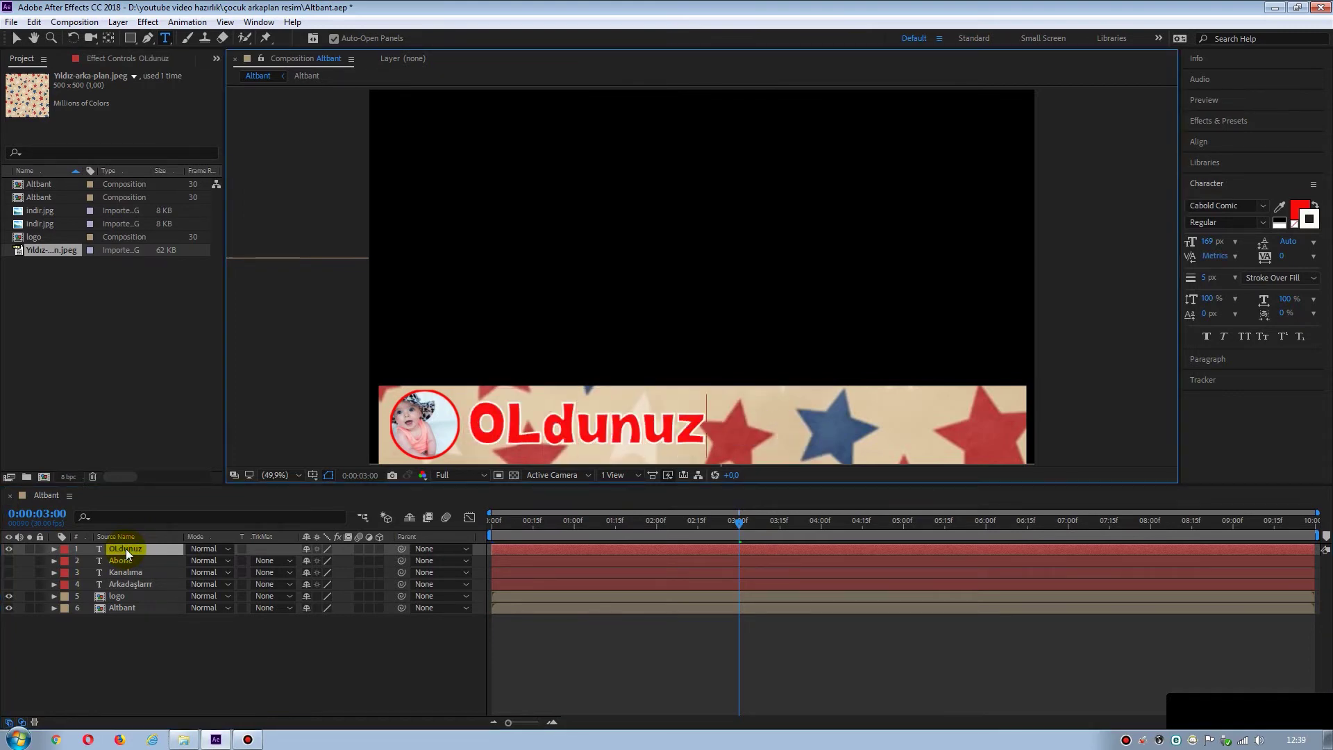
pyautogui.write(' mu?')
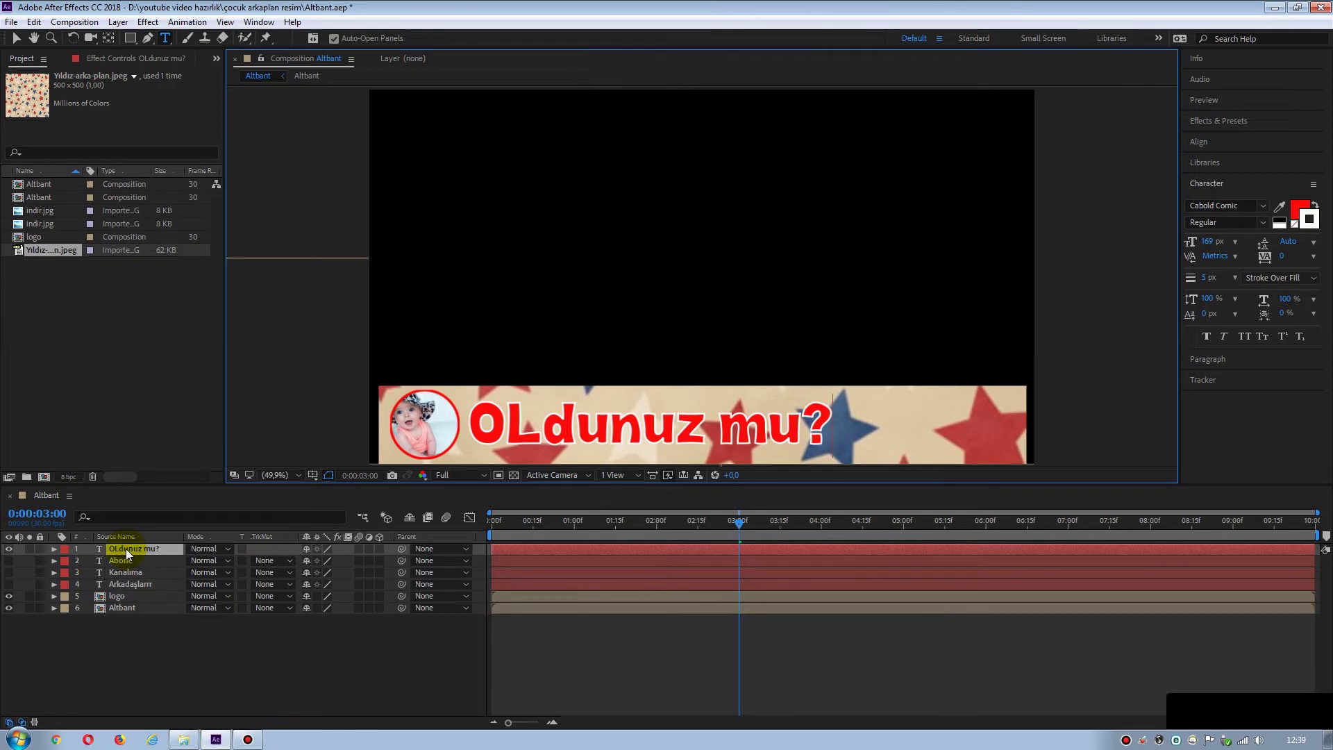
pyautogui.click(136, 668)
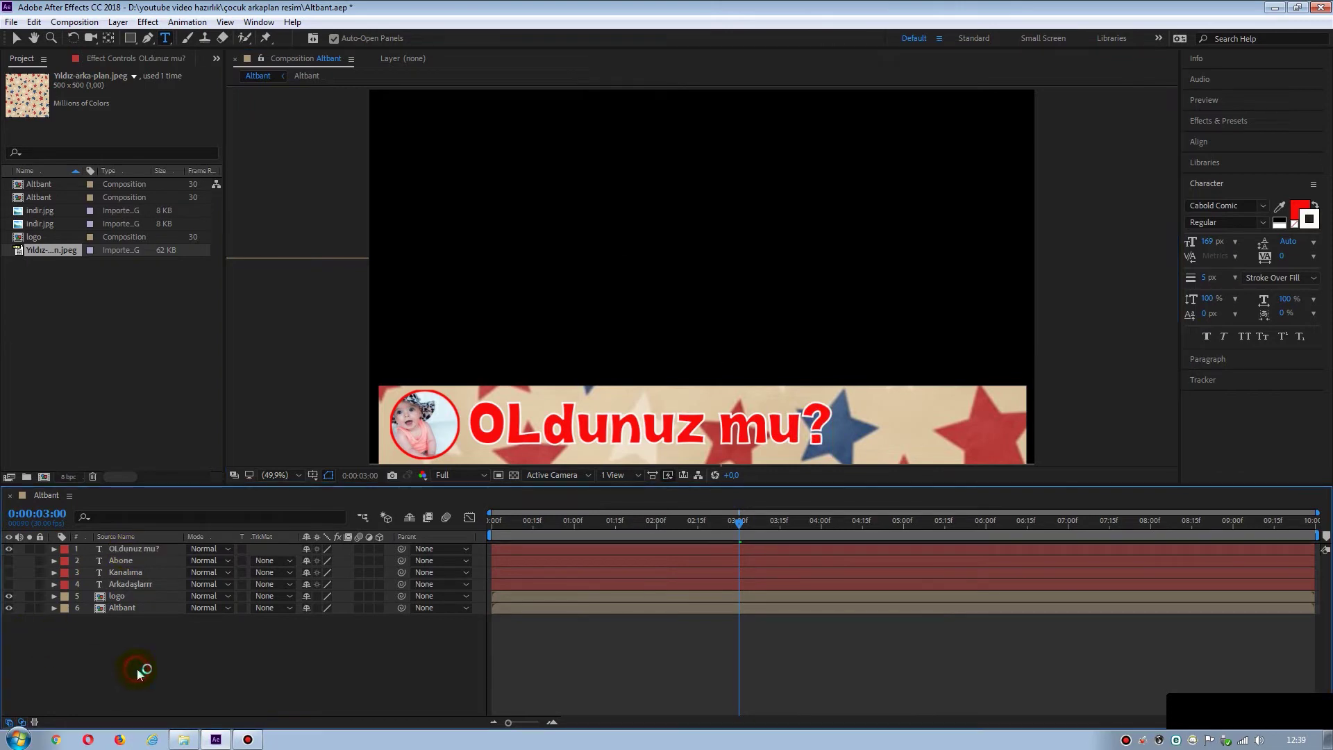
# Add a Tracking animator to OLdunuz mu? and keyframe Tracking Amount 52 at 3 seconds.
pyautogui.click(54, 549)
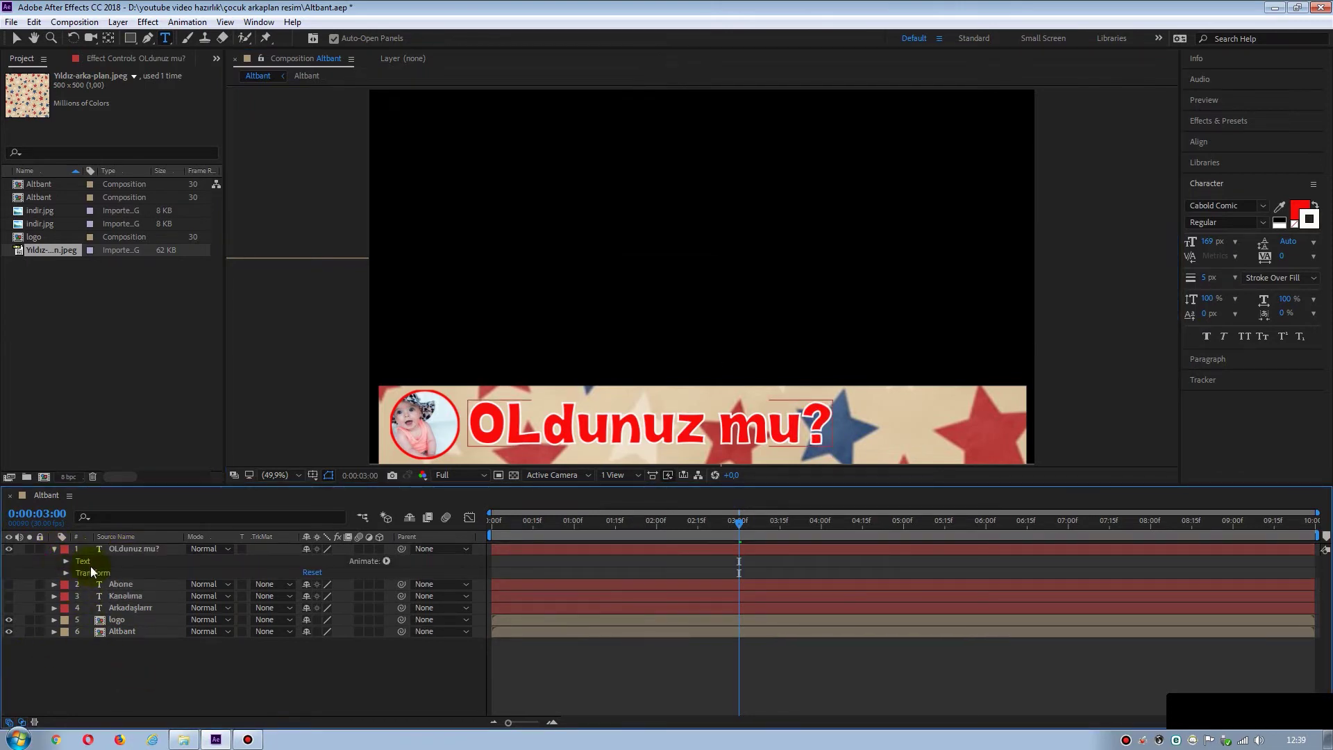
pyautogui.click(386, 561)
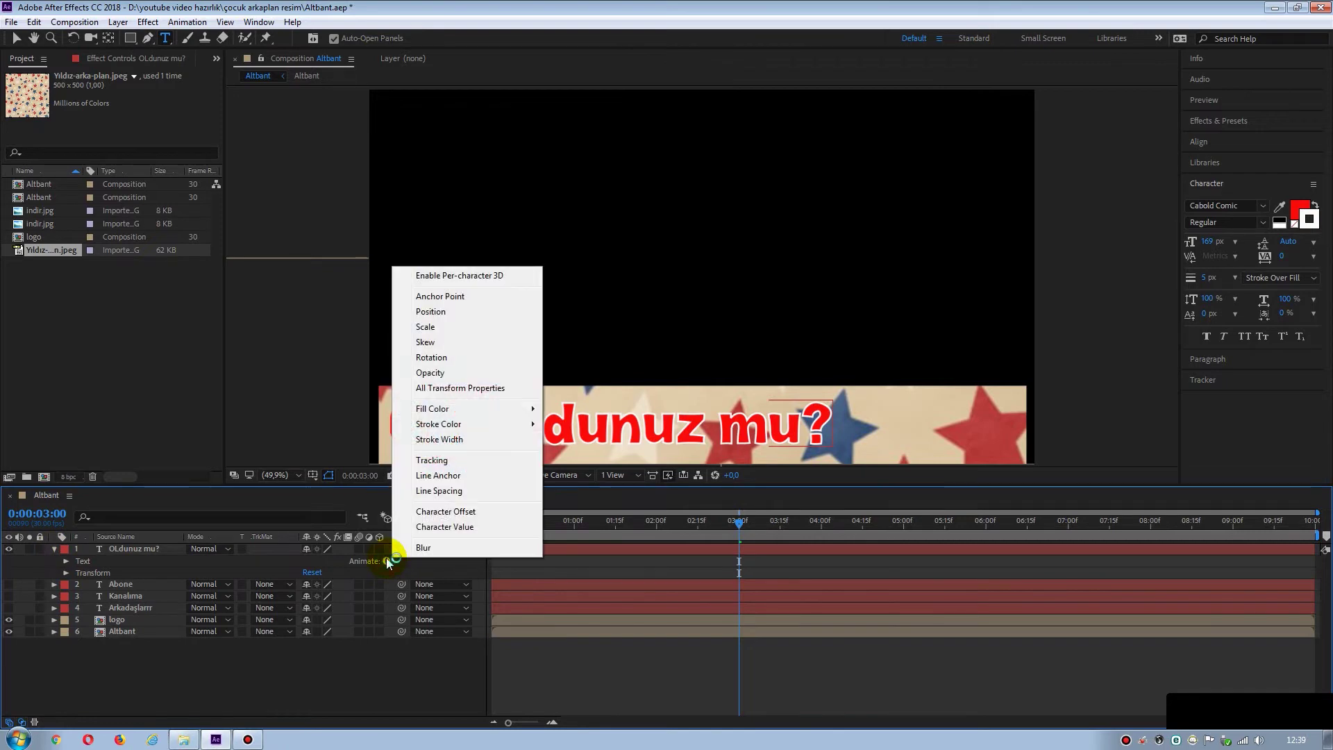
pyautogui.click(431, 461)
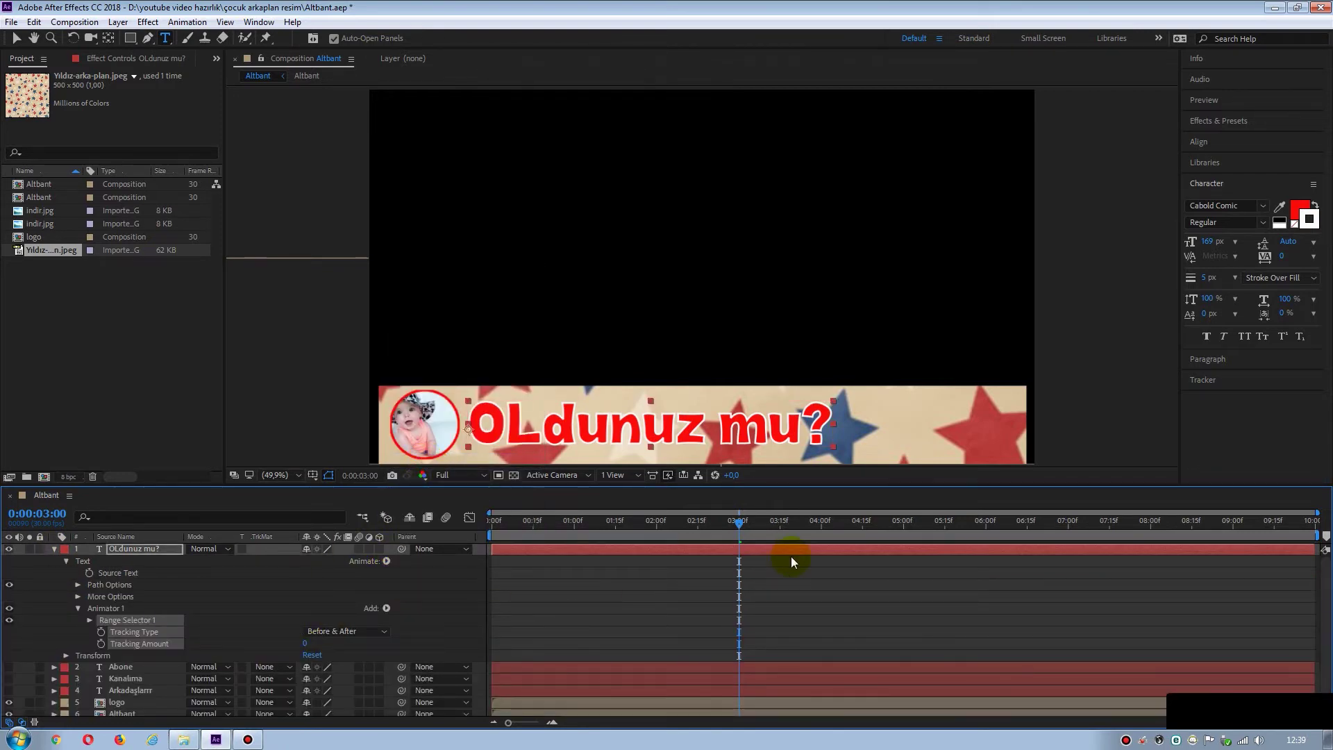
pyautogui.moveTo(789, 556); pyautogui.dragTo(742, 585)
pyautogui.click(102, 644)
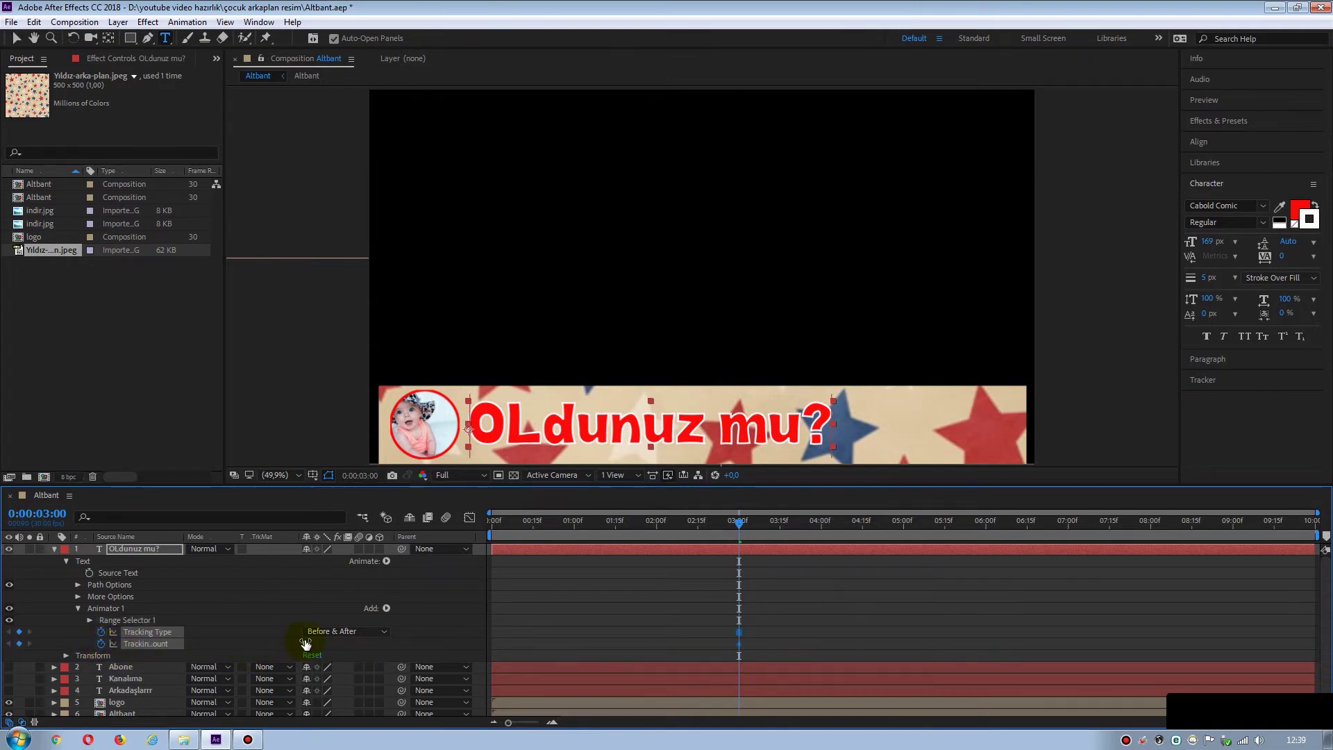
pyautogui.moveTo(305, 644); pyautogui.dragTo(341, 640)
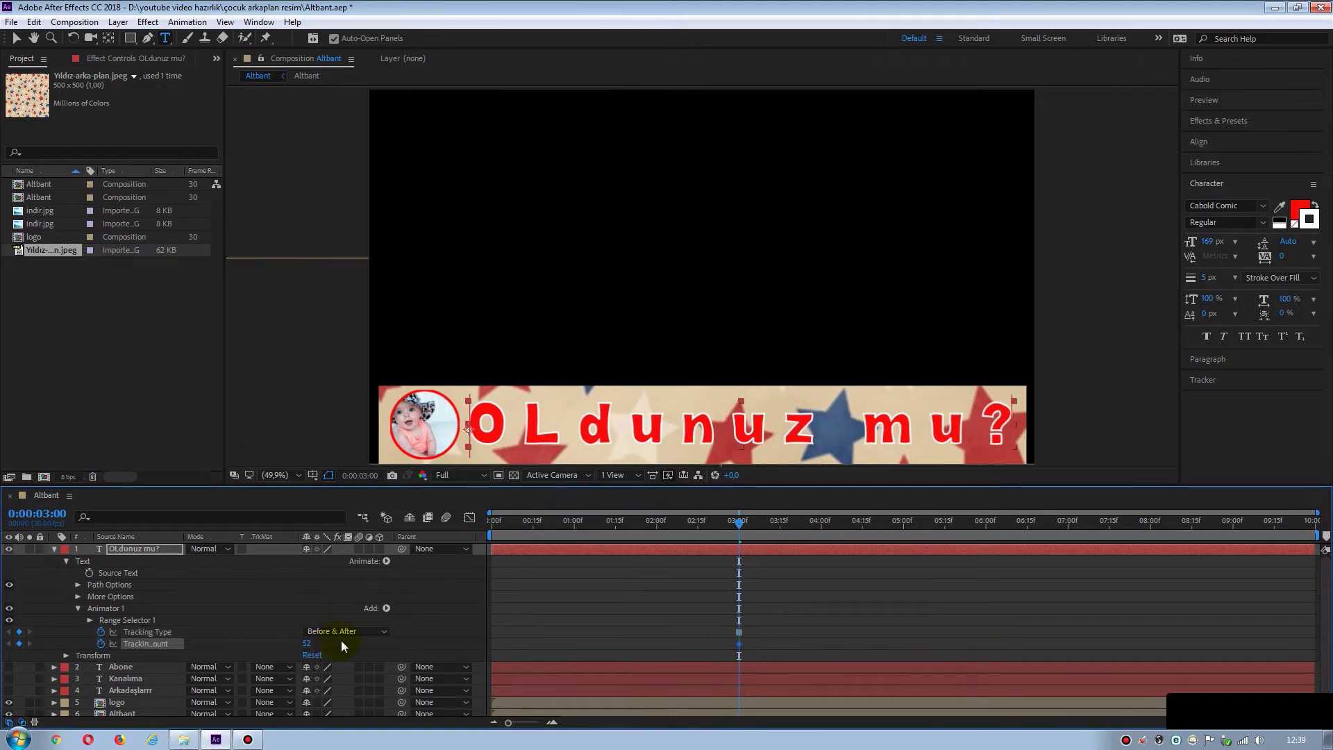
# Replace the capital L with a lowercase l so the text reads 'Oldunuz mu?'.
pyautogui.click(551, 421)
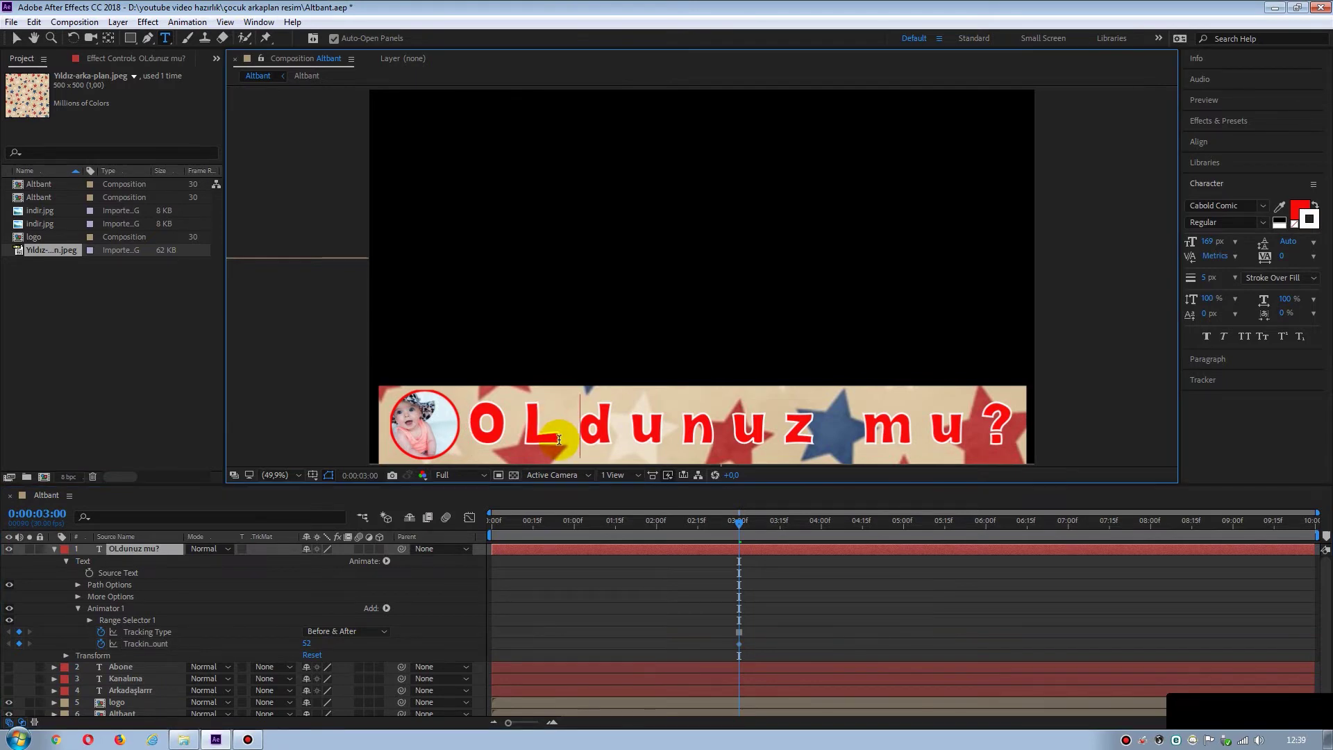
pyautogui.press('BackSpace')
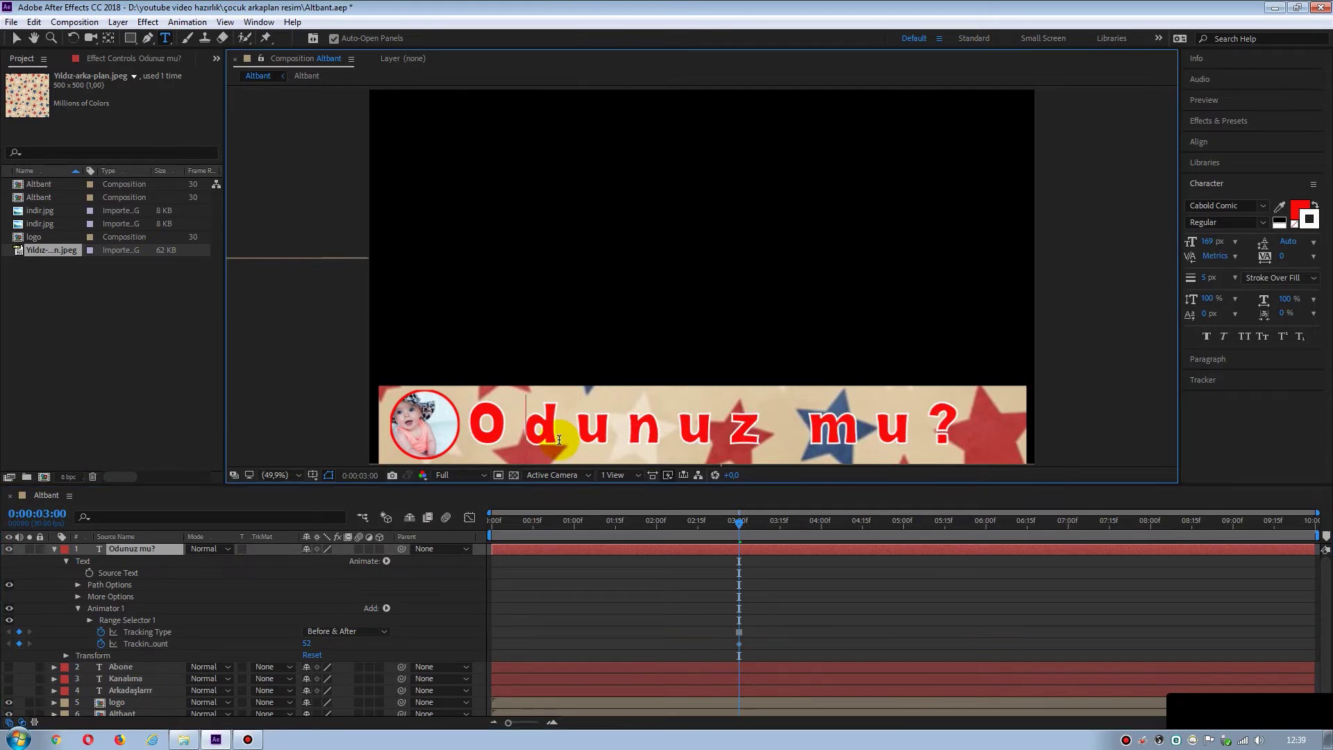
pyautogui.write('l')
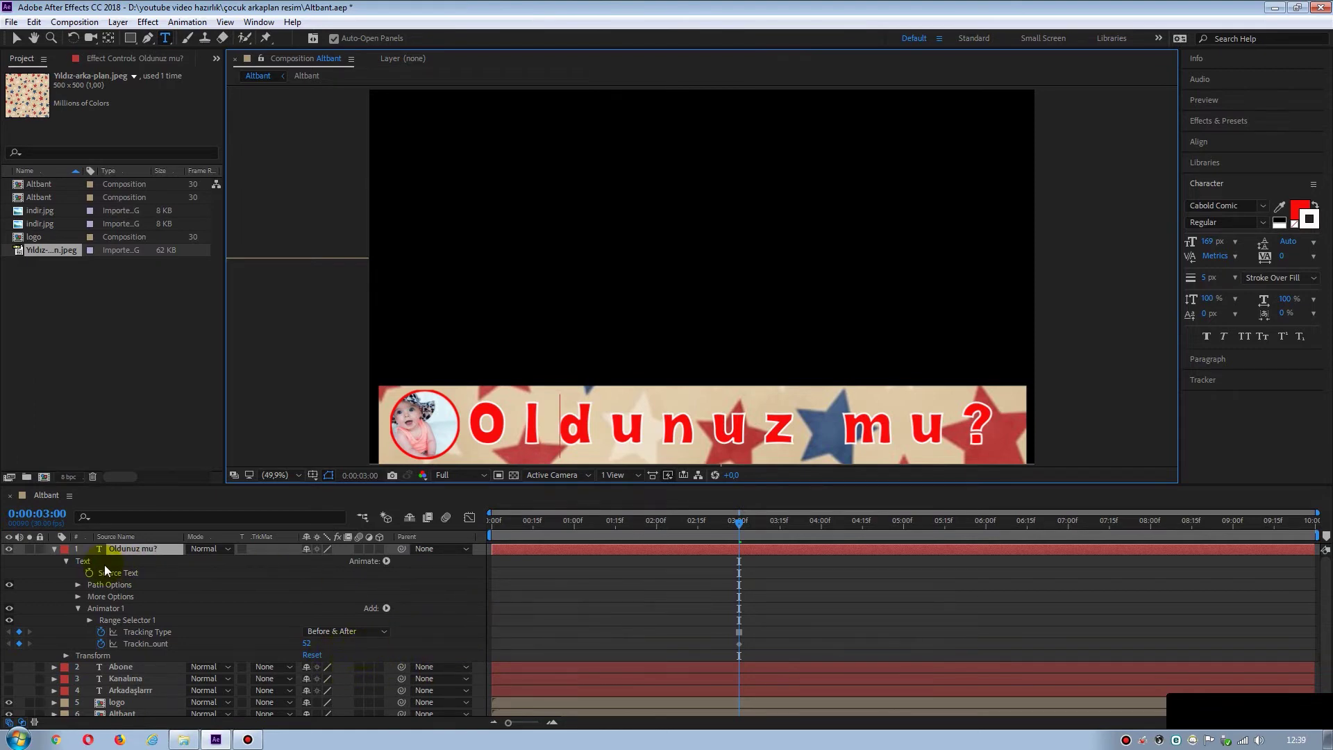
pyautogui.click(54, 549)
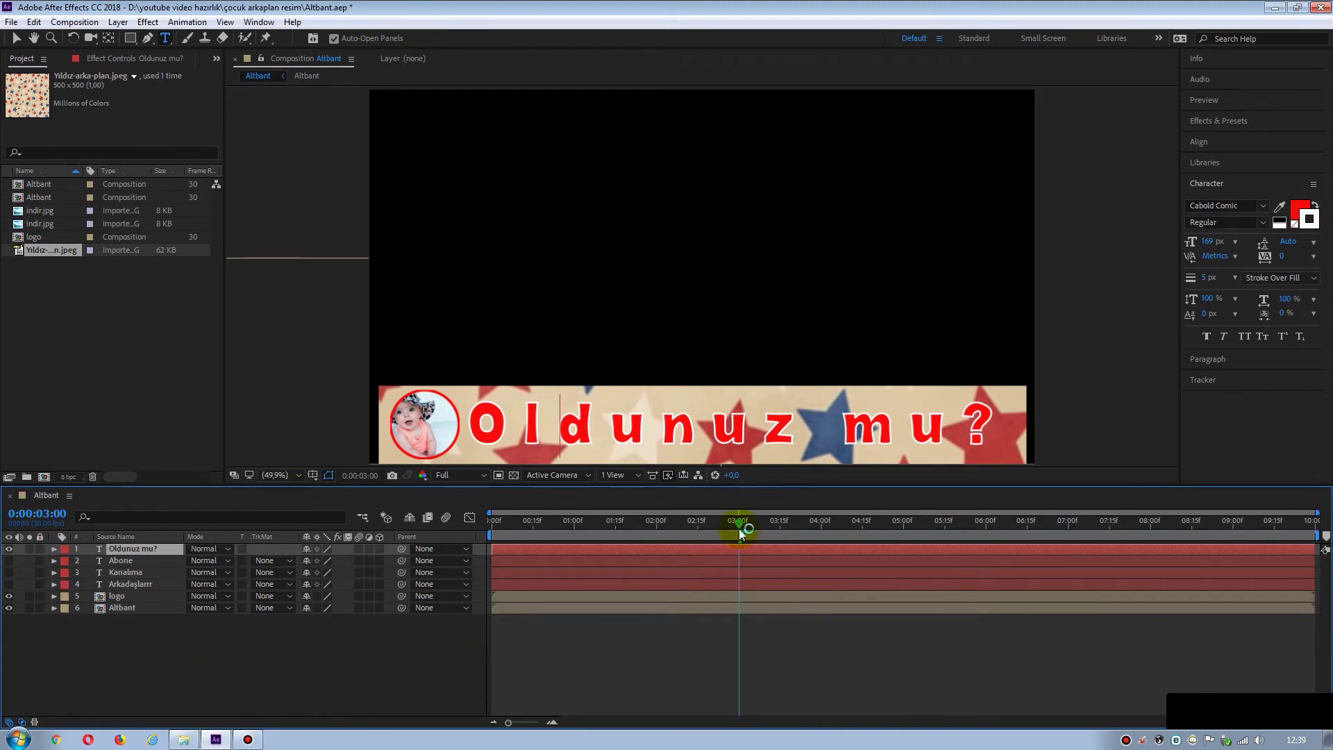
# Make all text layers visible and show only Oldunuz mu?'s animated properties.
pyautogui.moveTo(739, 520); pyautogui.dragTo(477, 535)
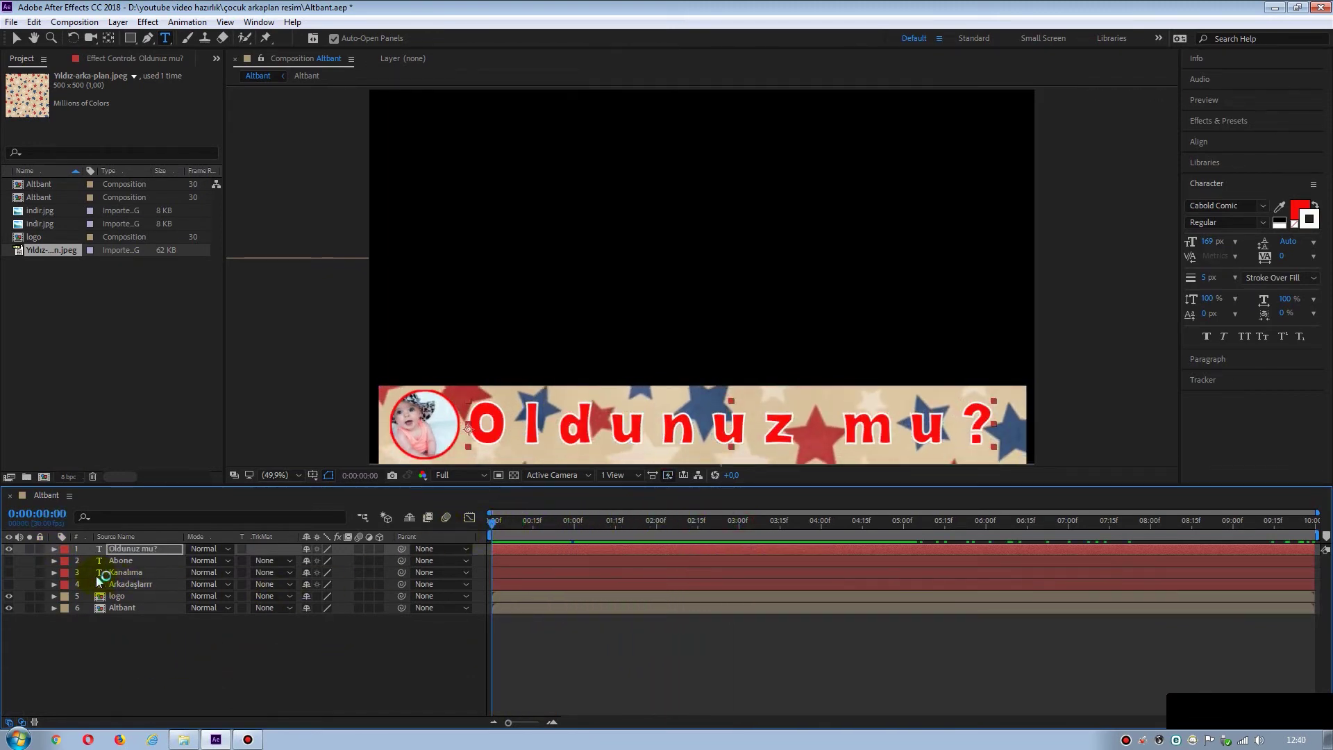
pyautogui.moveTo(9, 586); pyautogui.dragTo(8, 576)
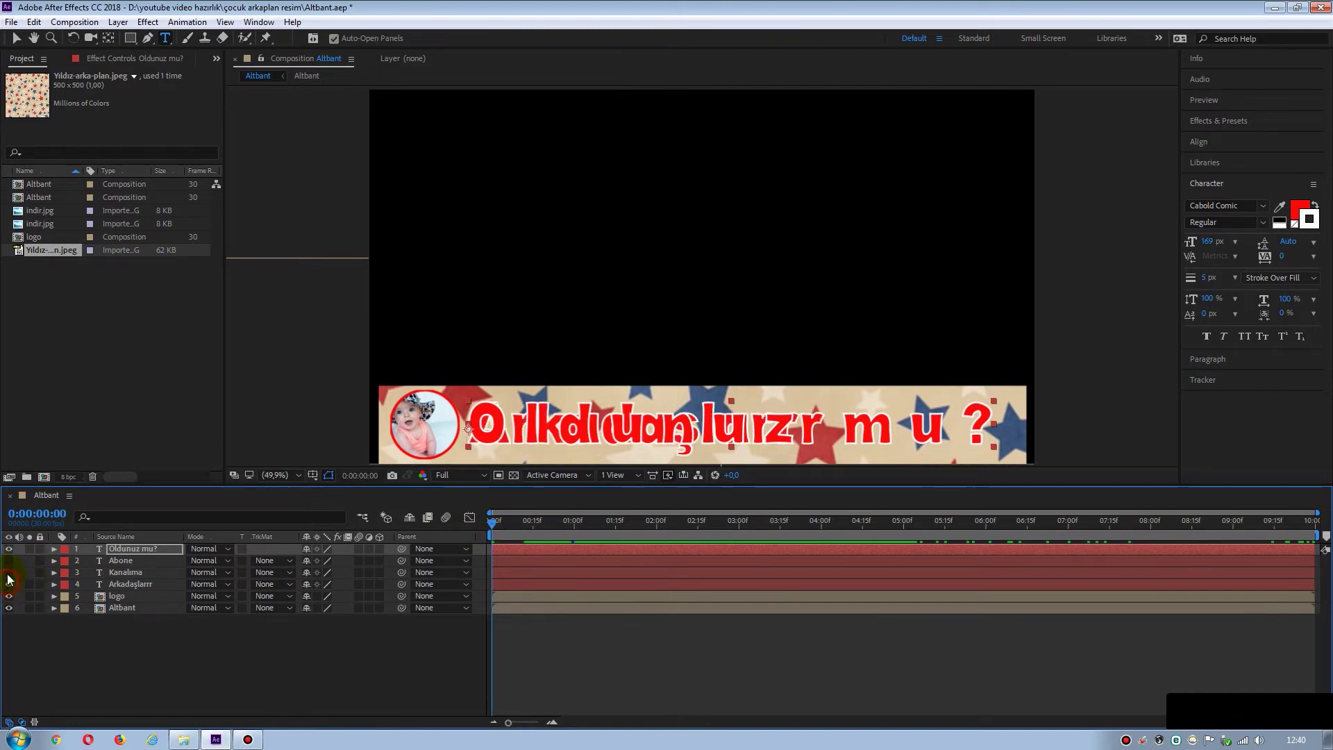
pyautogui.click(9, 560)
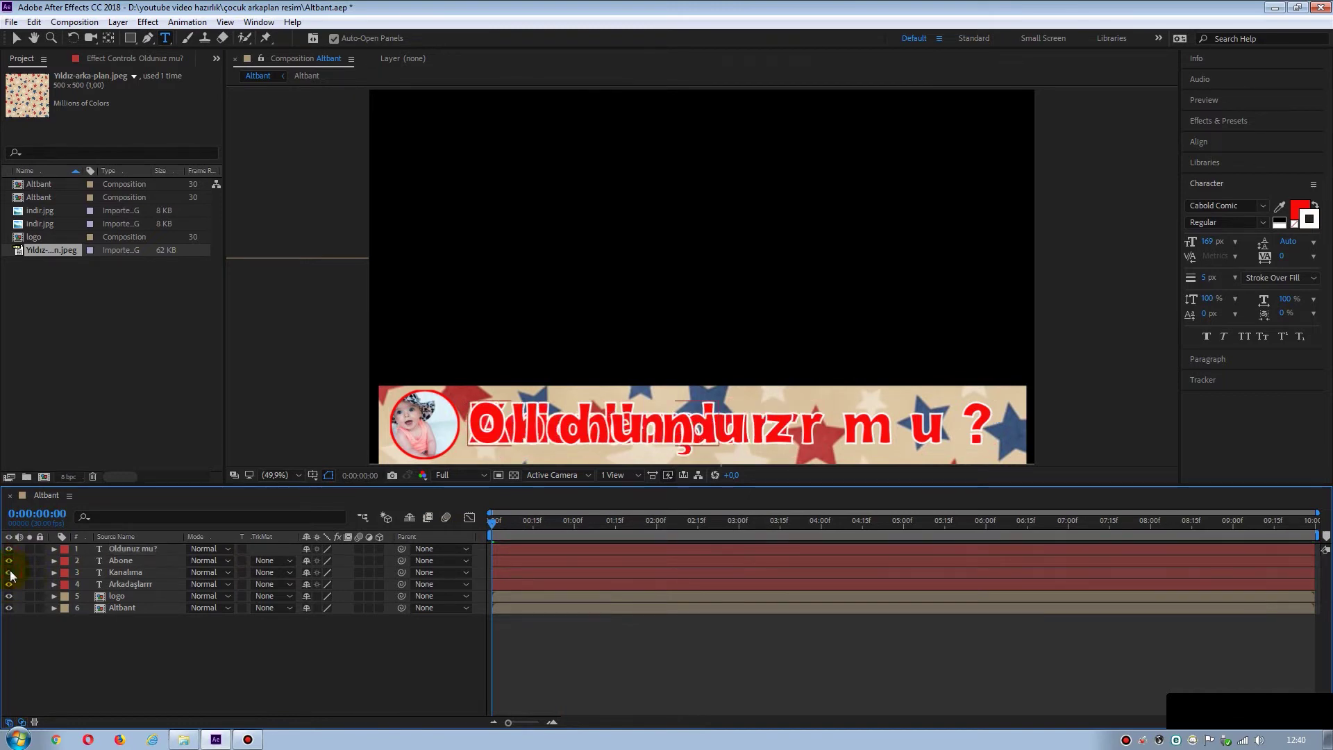
pyautogui.click(122, 562)
pyautogui.click(85, 549)
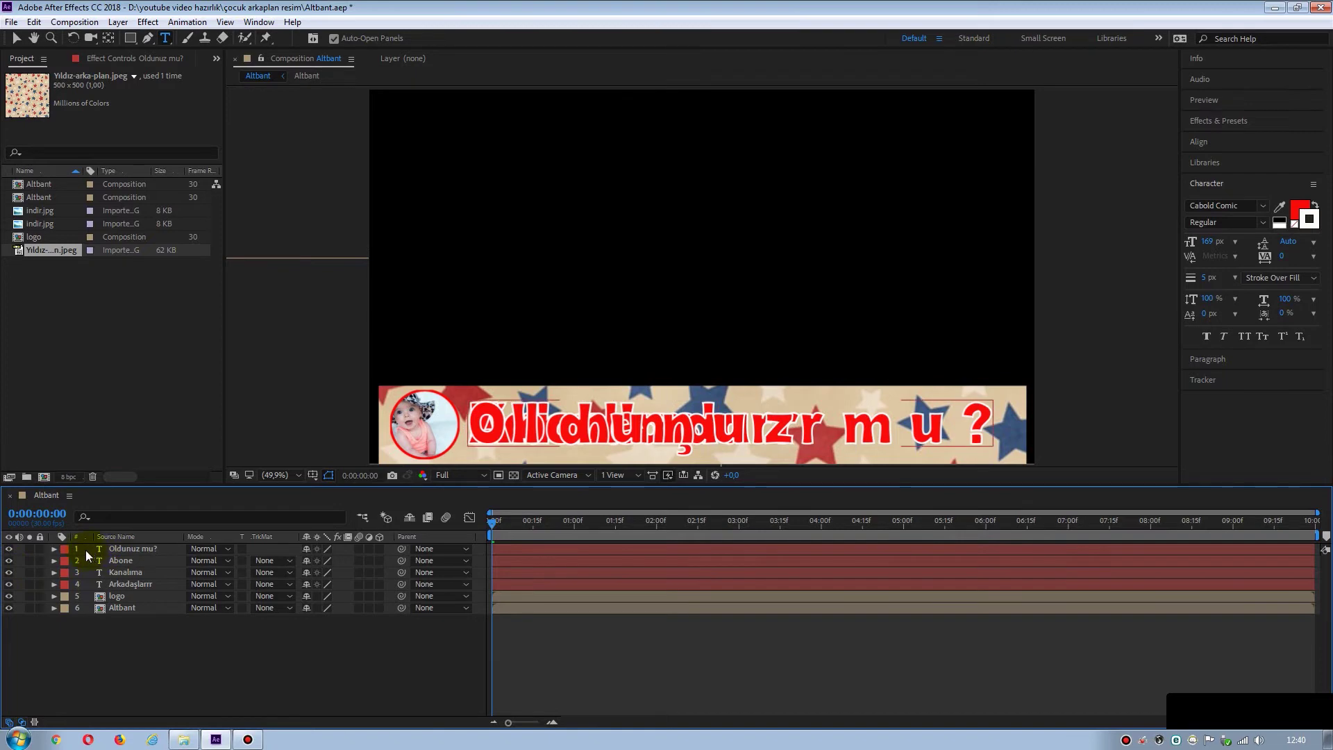
pyautogui.click(115, 549)
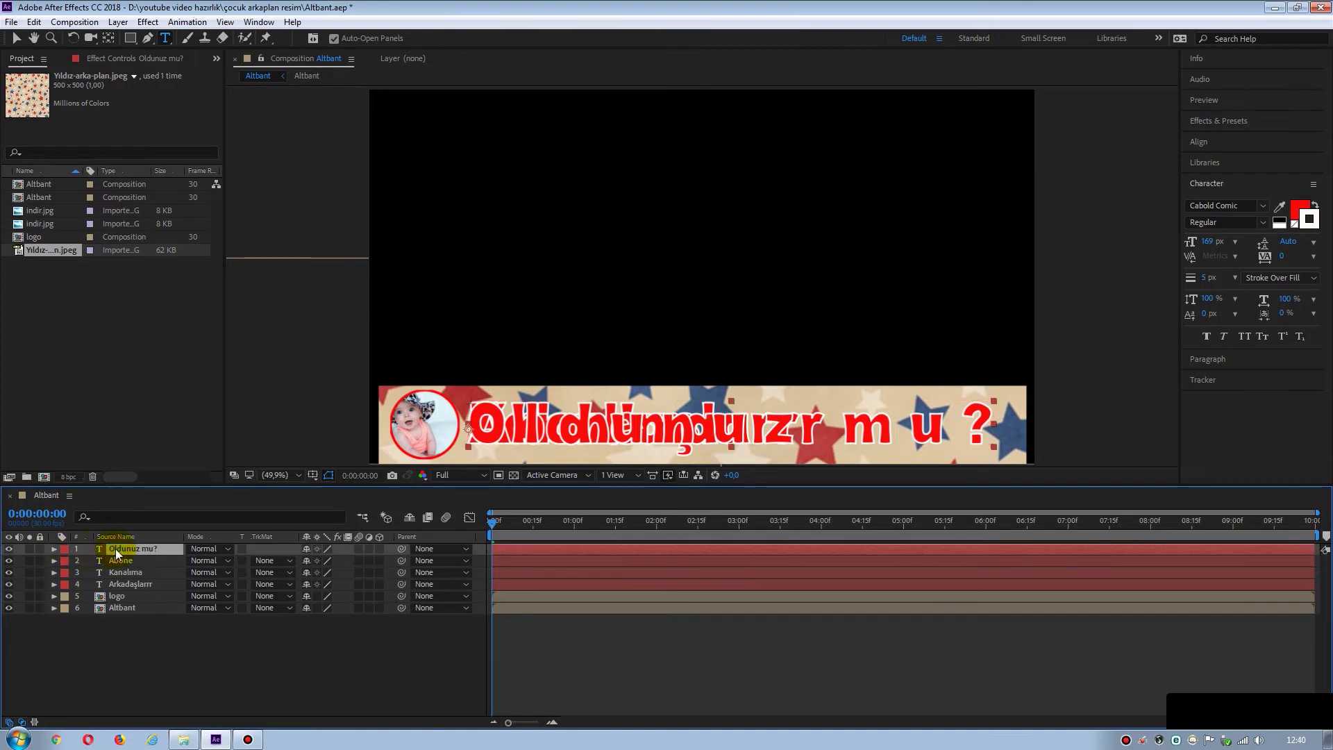
pyautogui.press('u')
pyautogui.click(587, 561)
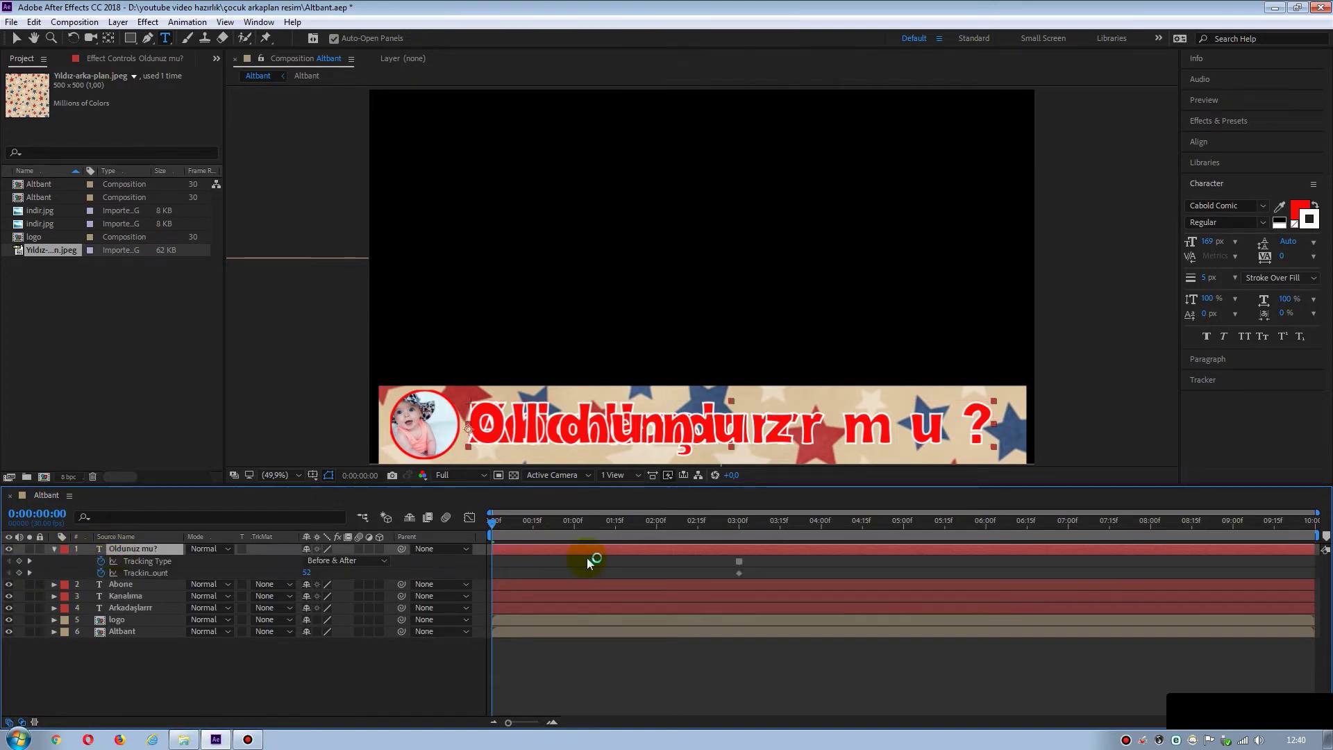
# Add a Tracking Amount keyframe of 0 at the start of Oldunuz mu?
pyautogui.moveTo(772, 573)
pyautogui.mouseDown()
pyautogui.moveTo(493, 572)
pyautogui.moveTo(585, 572)
pyautogui.mouseUp()
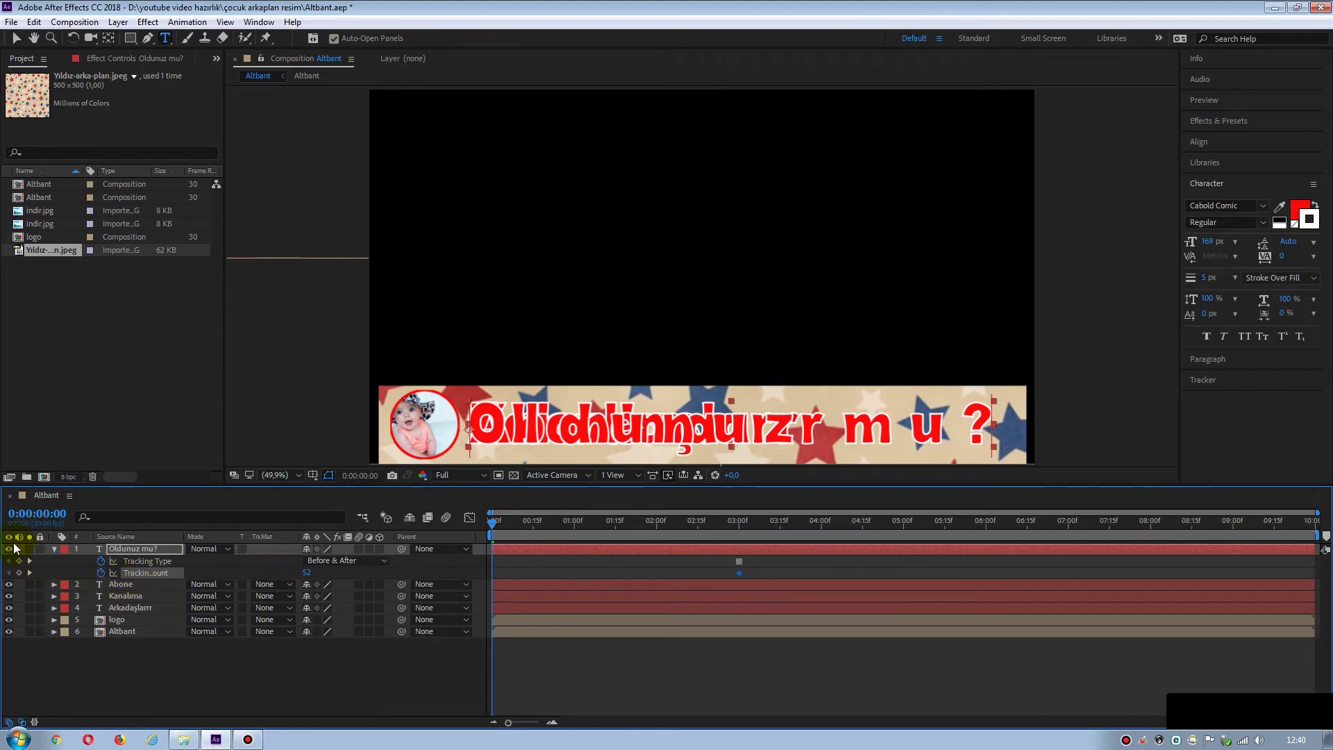
pyautogui.click(10, 586)
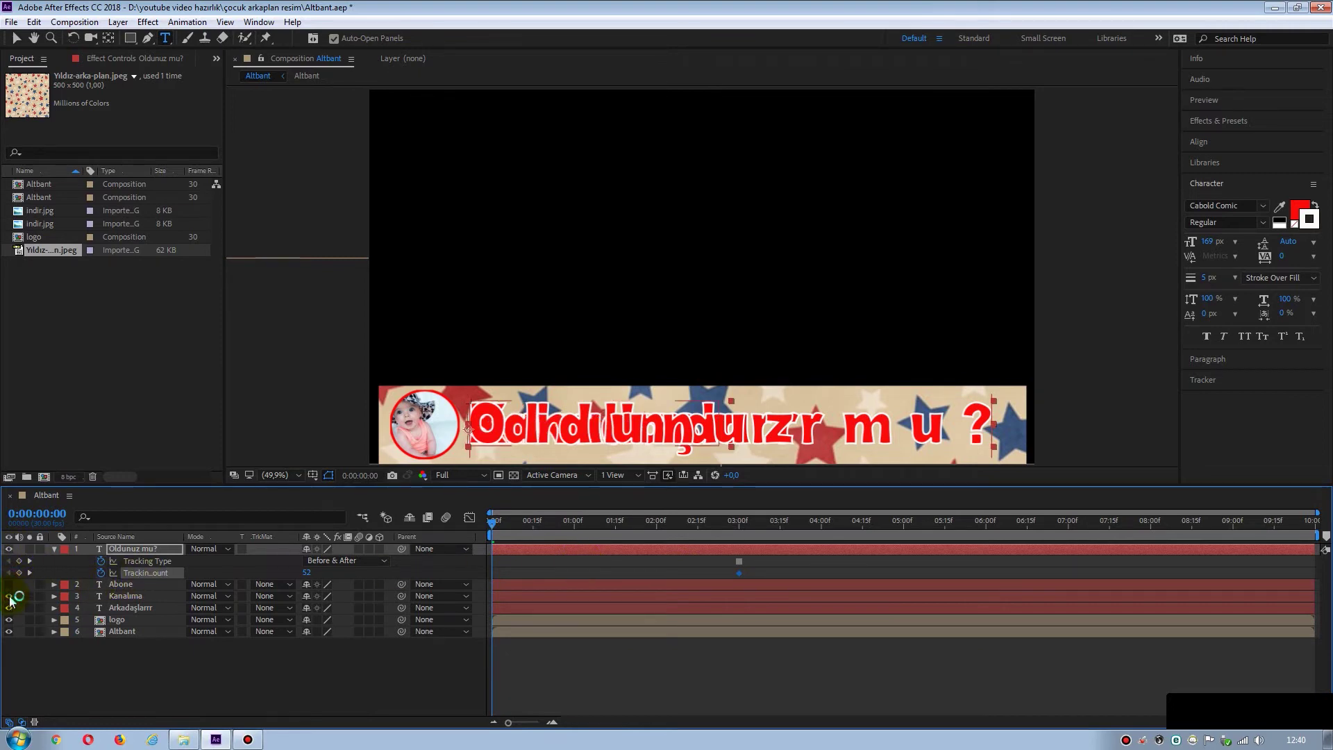
pyautogui.click(8, 596)
pyautogui.click(8, 607)
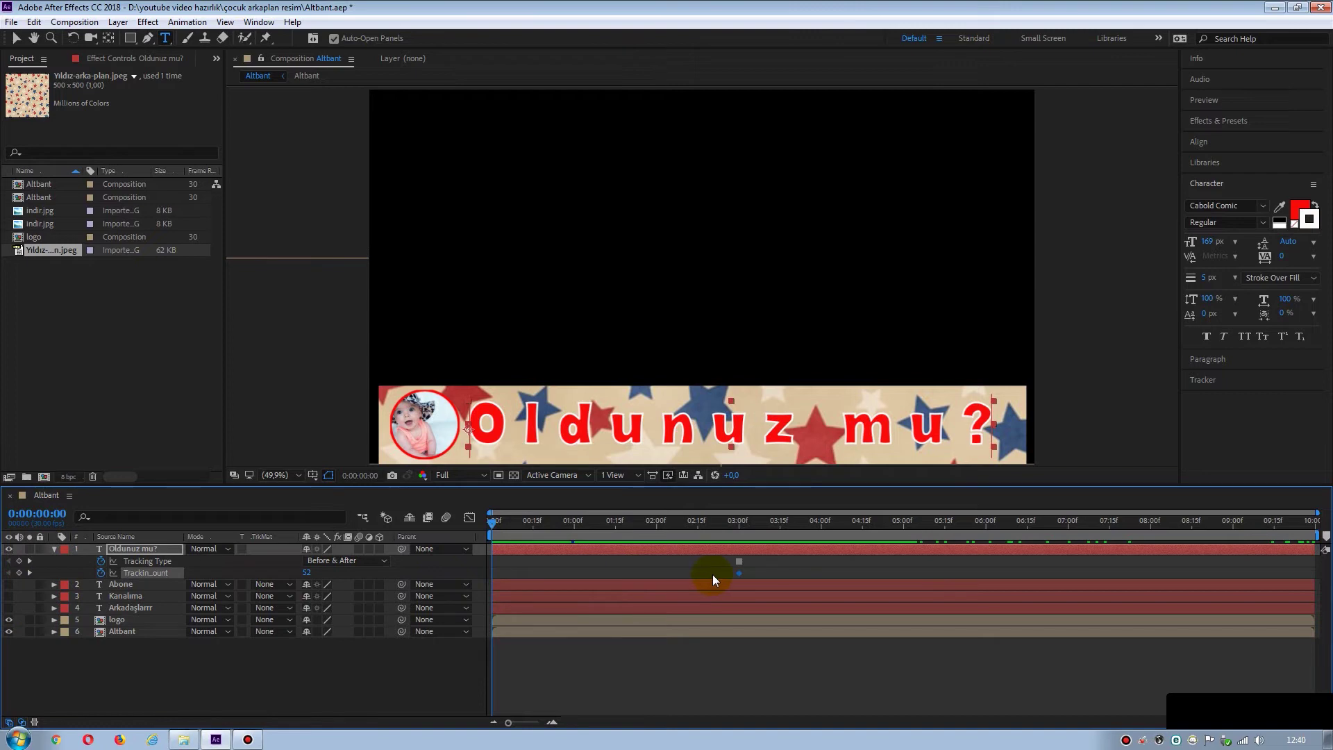
pyautogui.click(19, 573)
pyautogui.click(310, 573)
pyautogui.write('0')
pyautogui.click(365, 559)
# Paste the tracking keyframes onto Arkadaşlarrr and make all text layers visible again.
pyautogui.moveTo(768, 573); pyautogui.dragTo(468, 582)
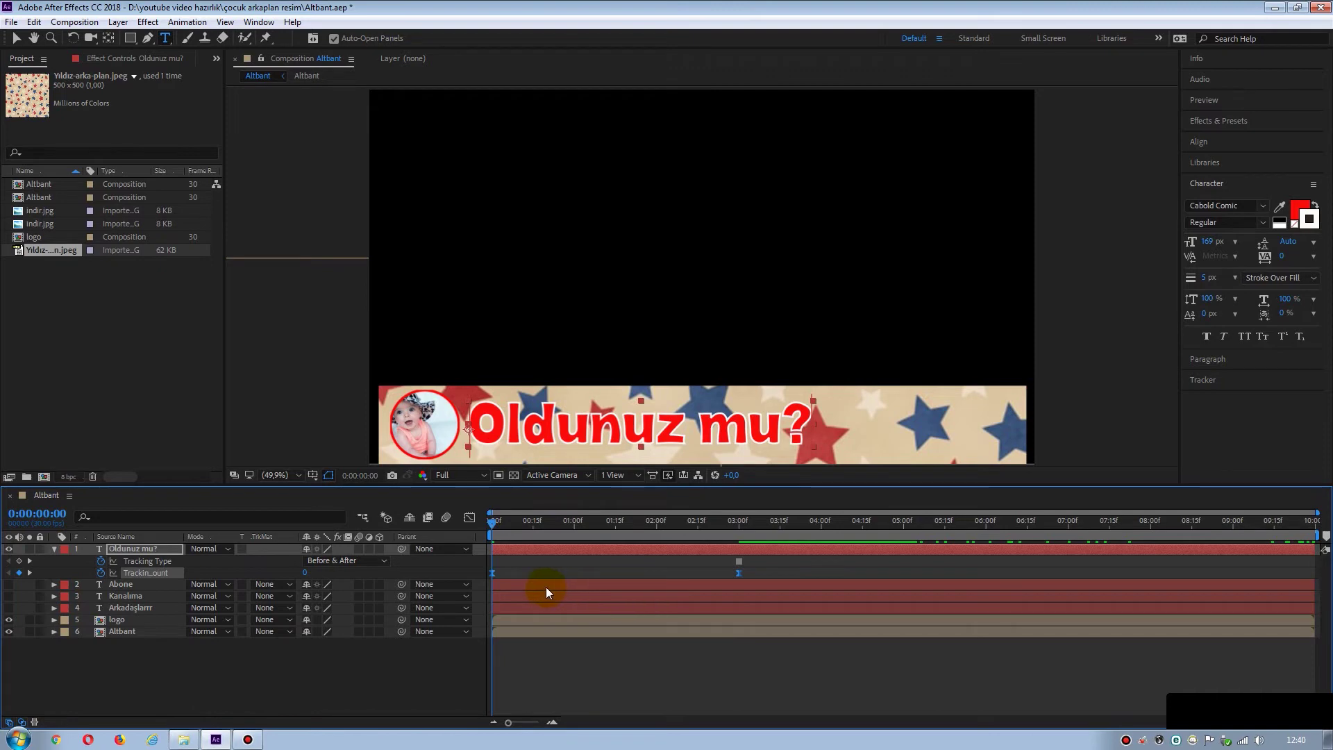
pyautogui.click(132, 609)
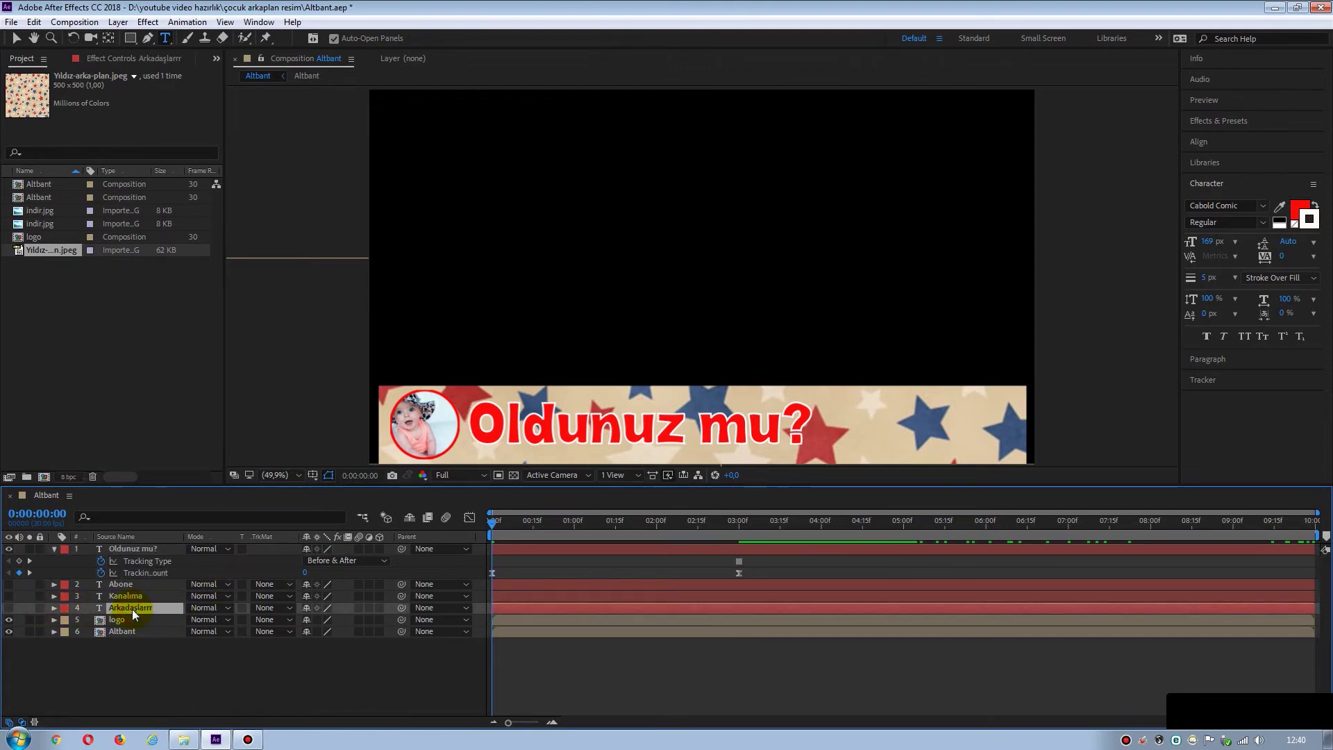
pyautogui.hotkey('ctrl', 'v')
pyautogui.moveTo(763, 633); pyautogui.dragTo(468, 628)
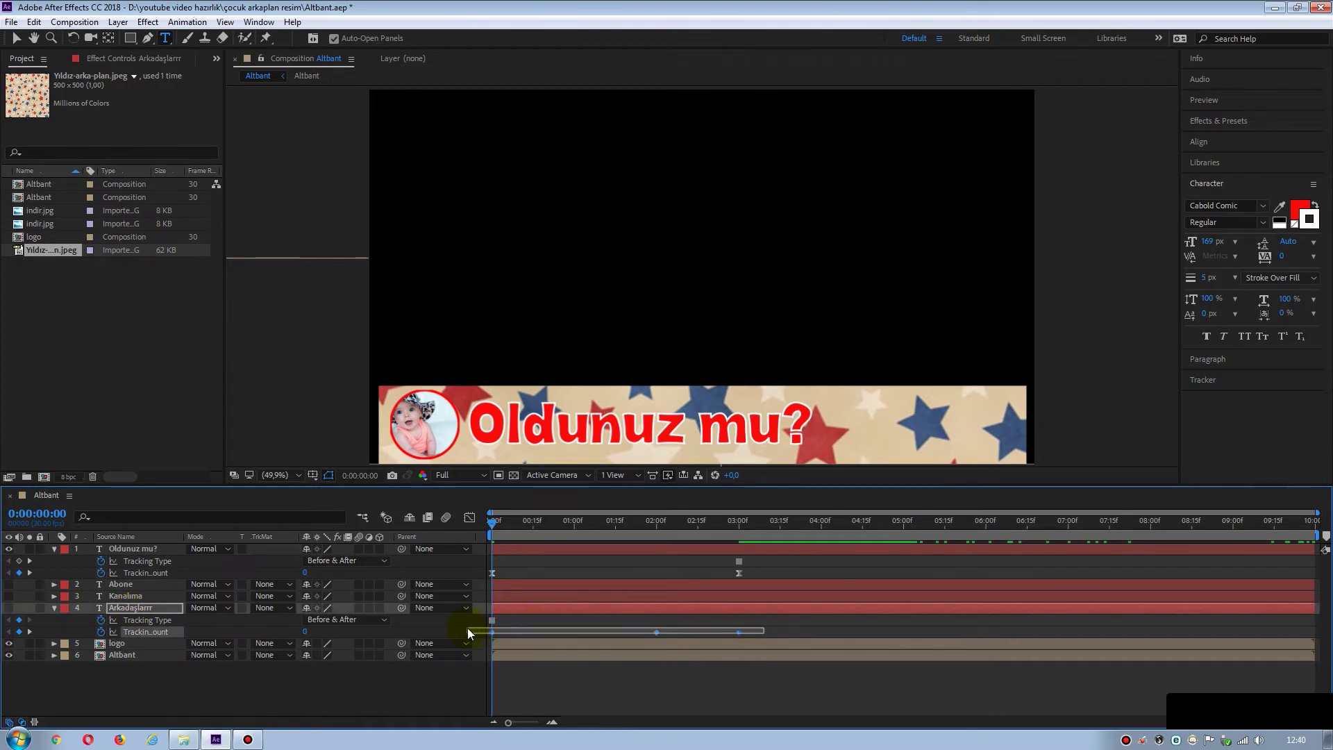
pyautogui.moveTo(468, 628); pyautogui.dragTo(465, 628)
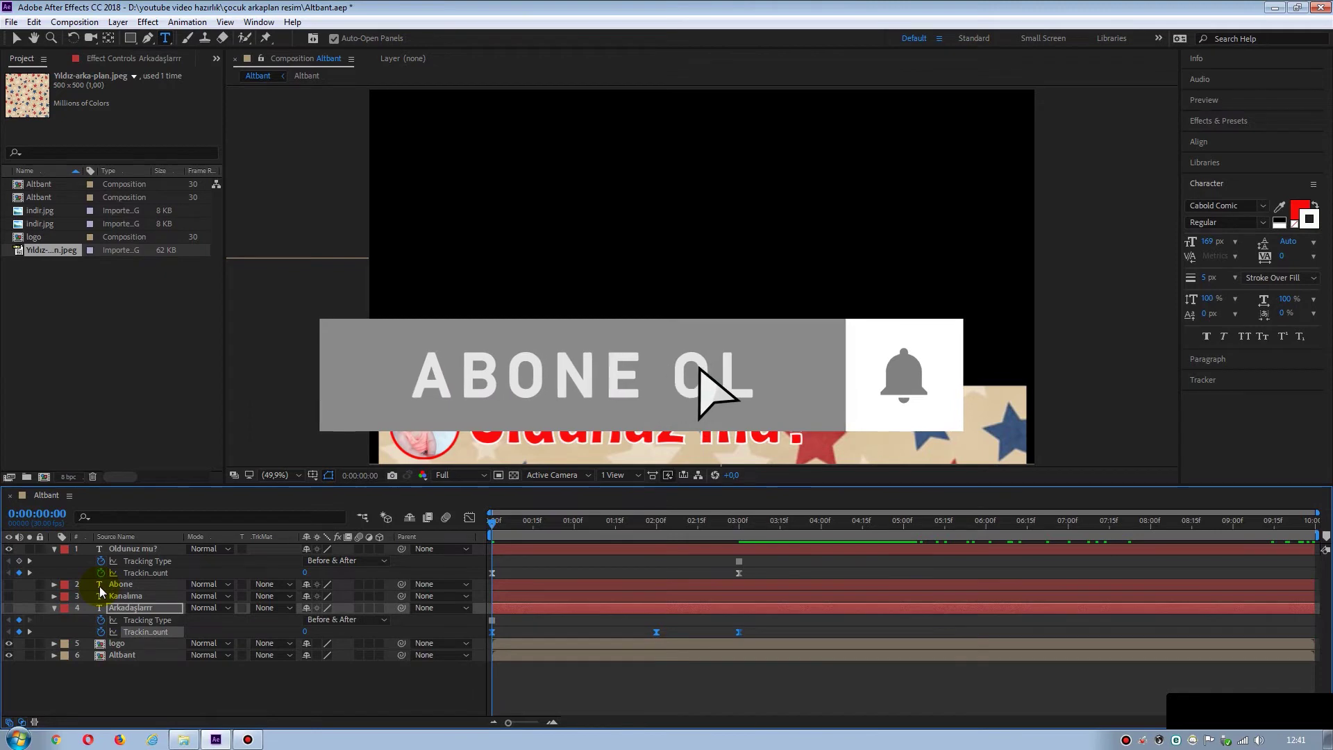
pyautogui.press('u')
pyautogui.click(54, 549)
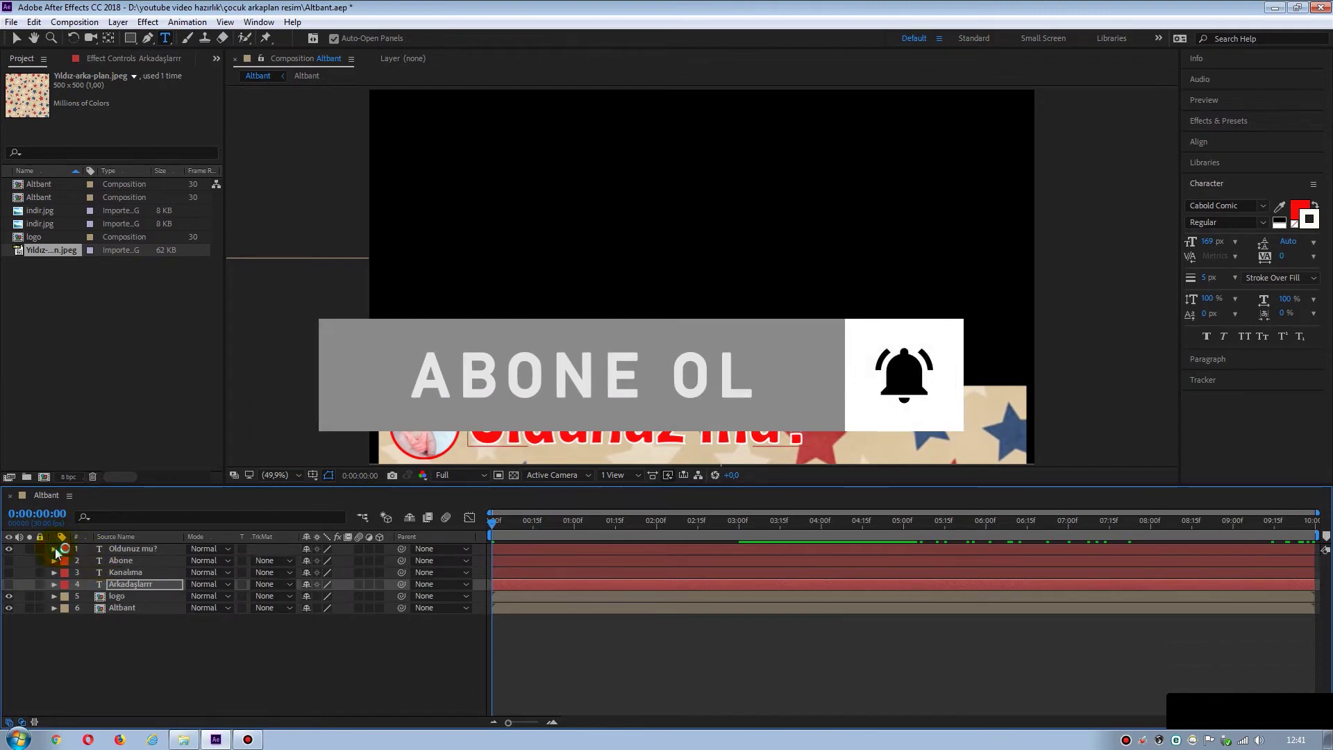
pyautogui.moveTo(8, 560); pyautogui.dragTo(8, 584)
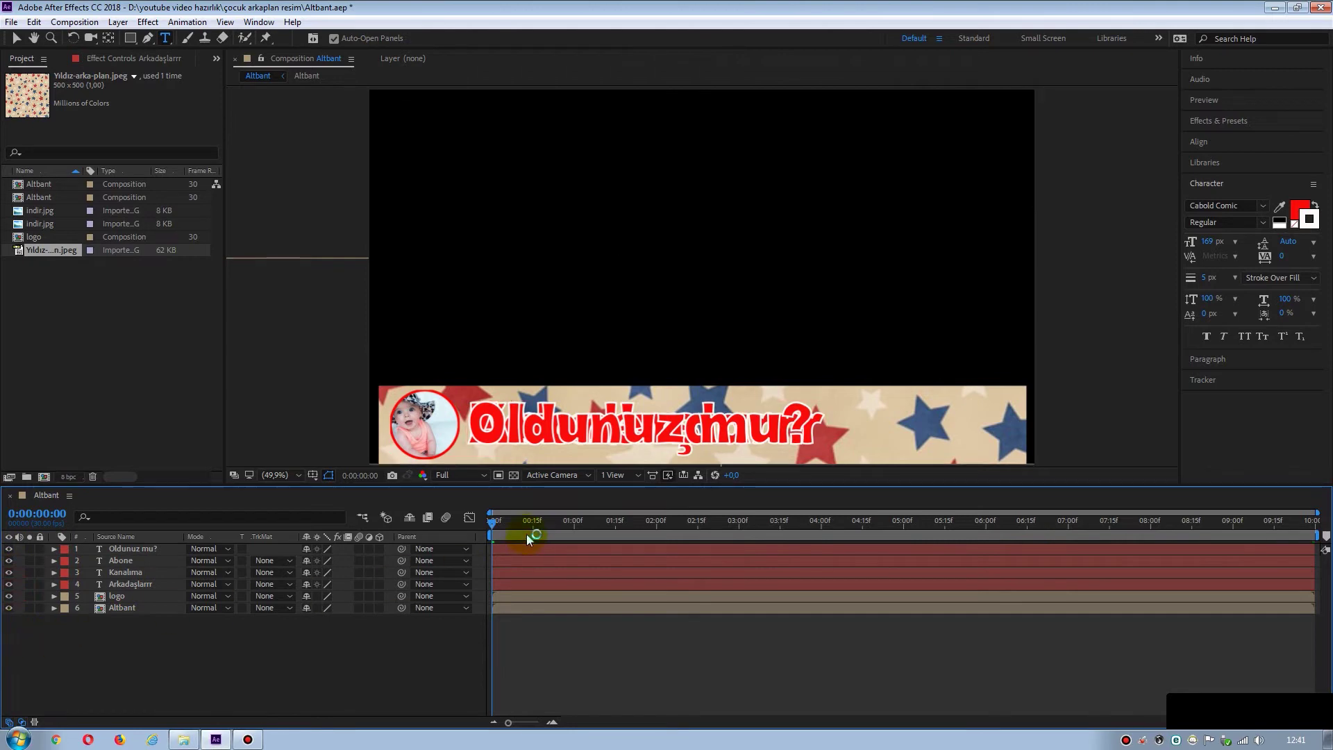
# Move Oldunuz mu?, Abone and Kanalıma to start around 04:18, 03:22 and 03:05.
pyautogui.moveTo(490, 523)
pyautogui.mouseDown()
pyautogui.moveTo(876, 544)
pyautogui.moveTo(458, 531)
pyautogui.mouseUp()
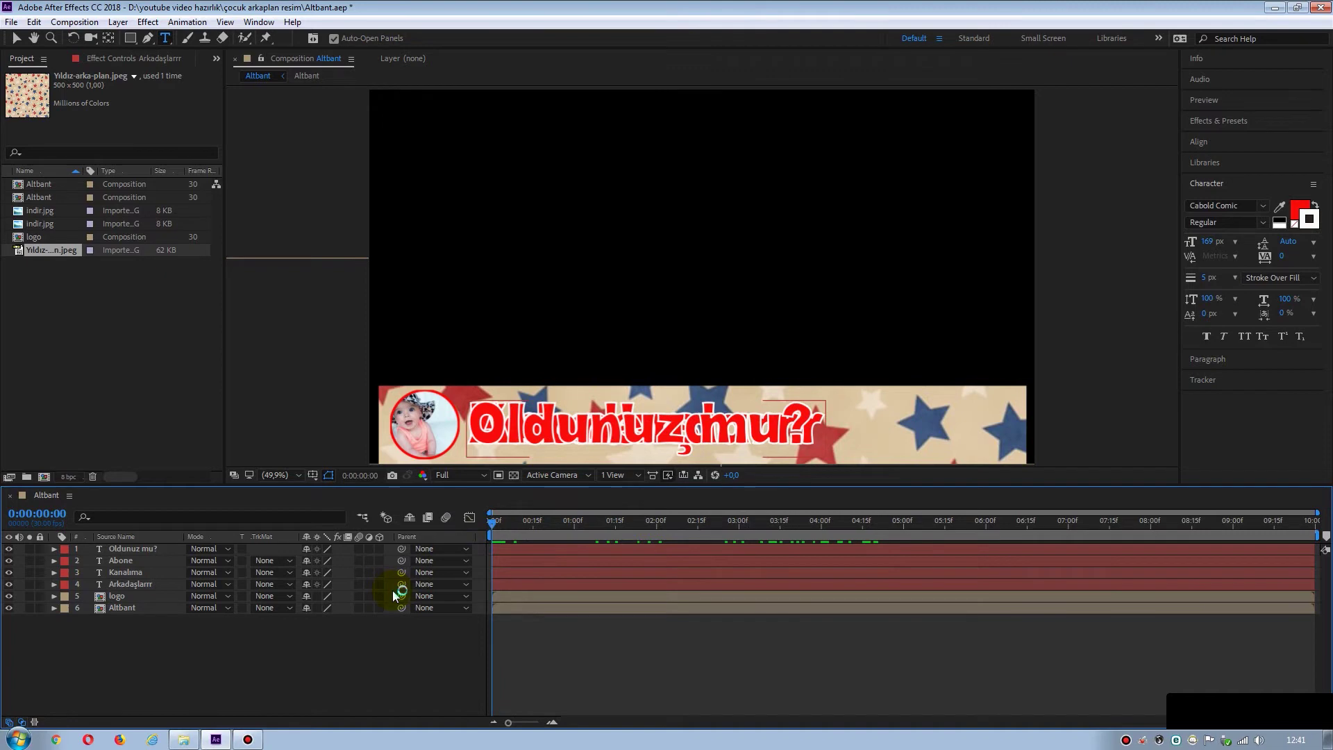
pyautogui.click(502, 548)
pyautogui.moveTo(502, 547); pyautogui.dragTo(894, 537)
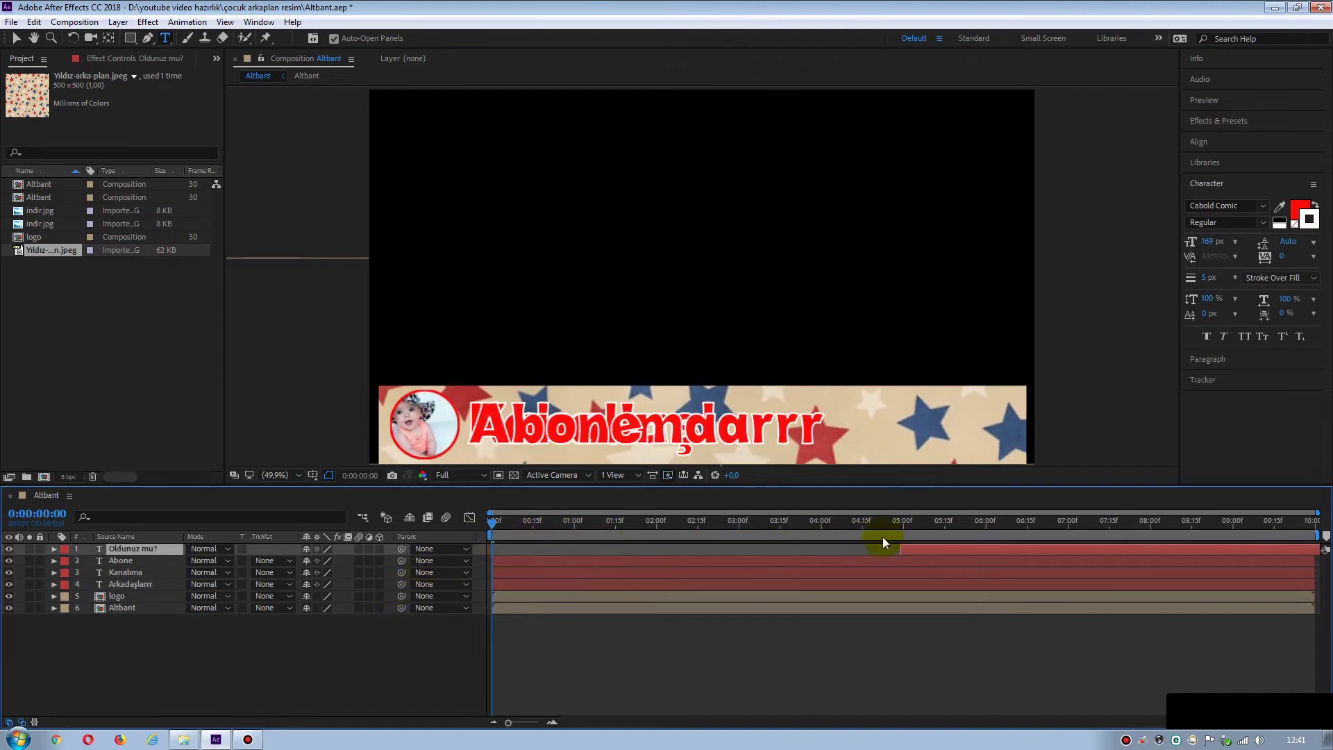
pyautogui.moveTo(519, 560); pyautogui.dragTo(838, 561)
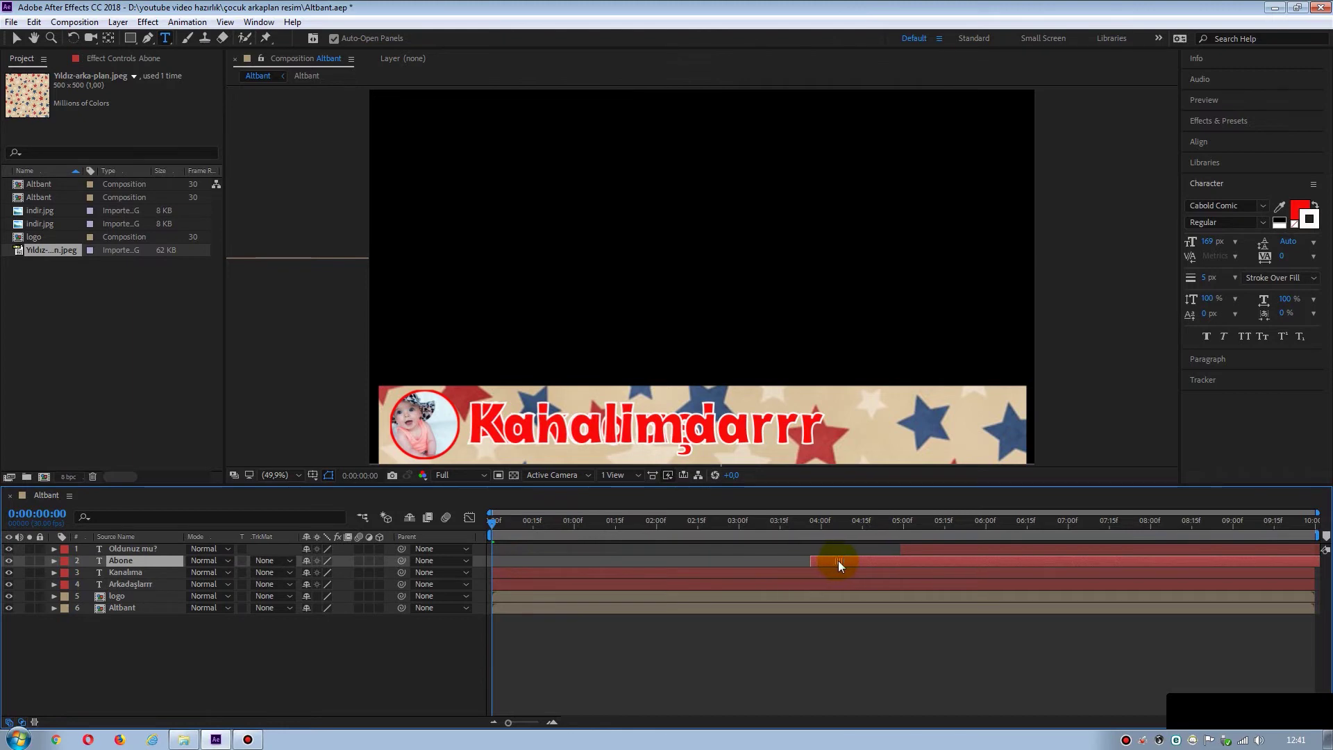
pyautogui.moveTo(523, 571)
pyautogui.mouseDown()
pyautogui.moveTo(786, 571)
pyautogui.moveTo(773, 571)
pyautogui.mouseUp()
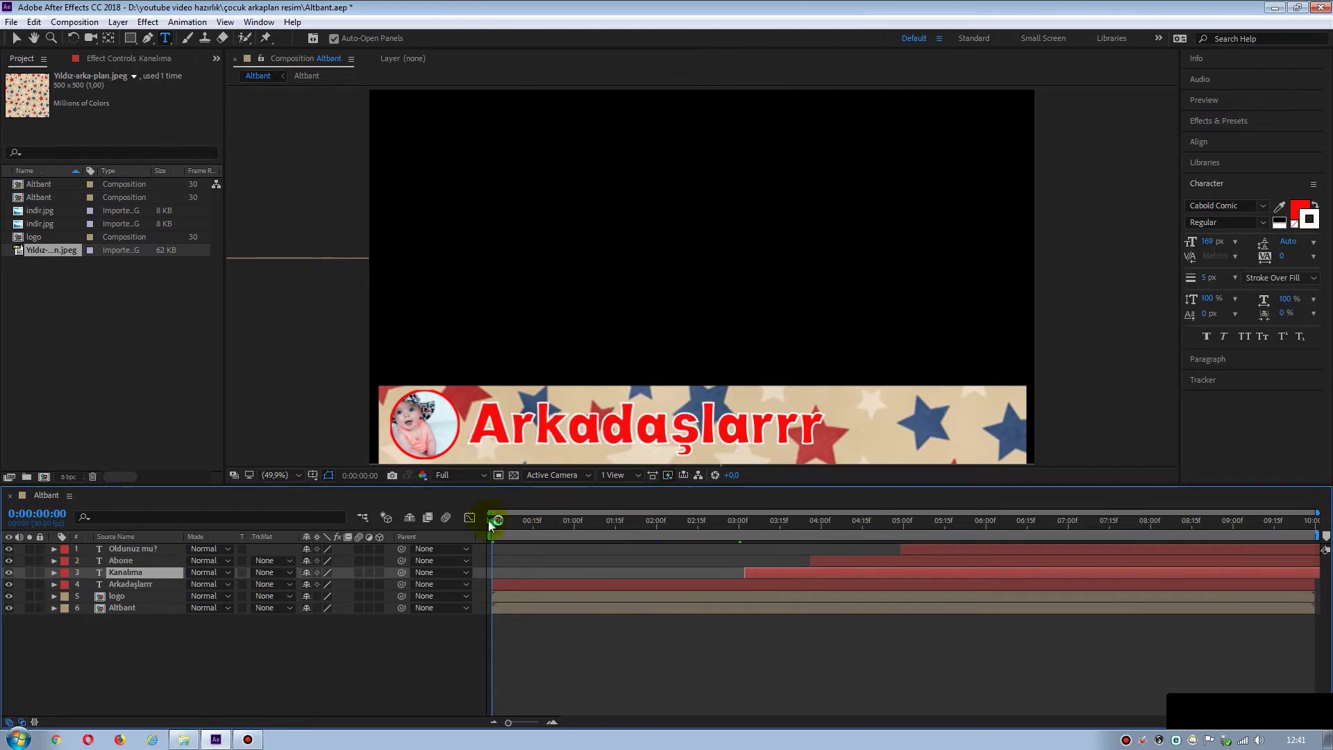
pyautogui.moveTo(495, 522); pyautogui.dragTo(769, 520)
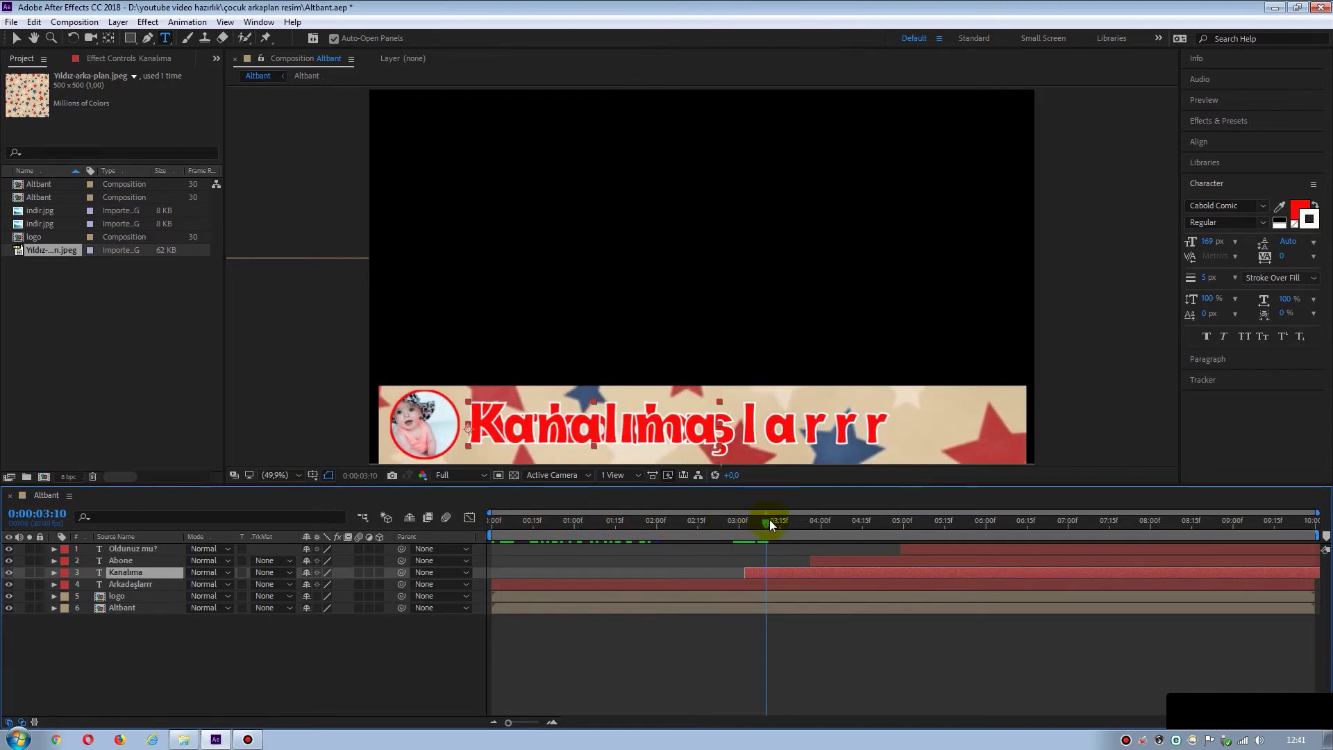
# Split the Arkadaşlarrr layer at 03:02 and delete the part after it.
pyautogui.moveTo(769, 519); pyautogui.dragTo(747, 525)
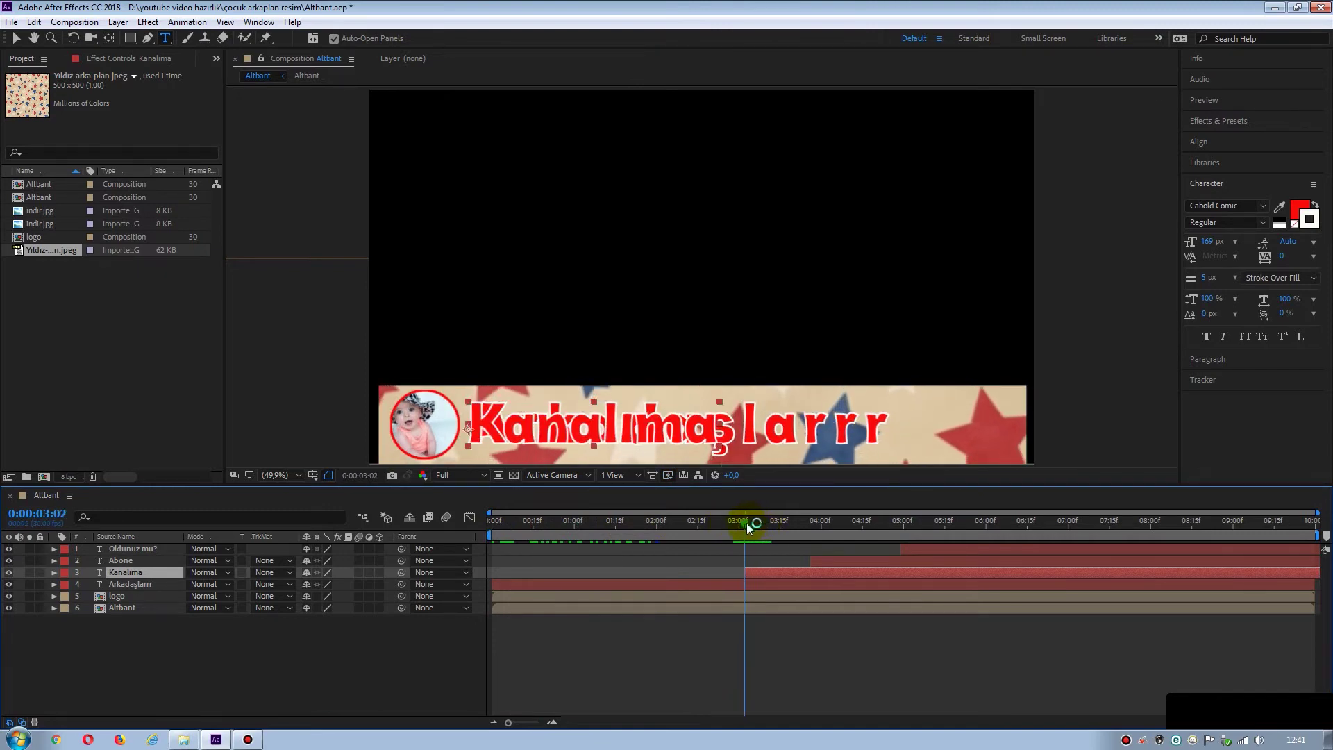
pyautogui.click(756, 583)
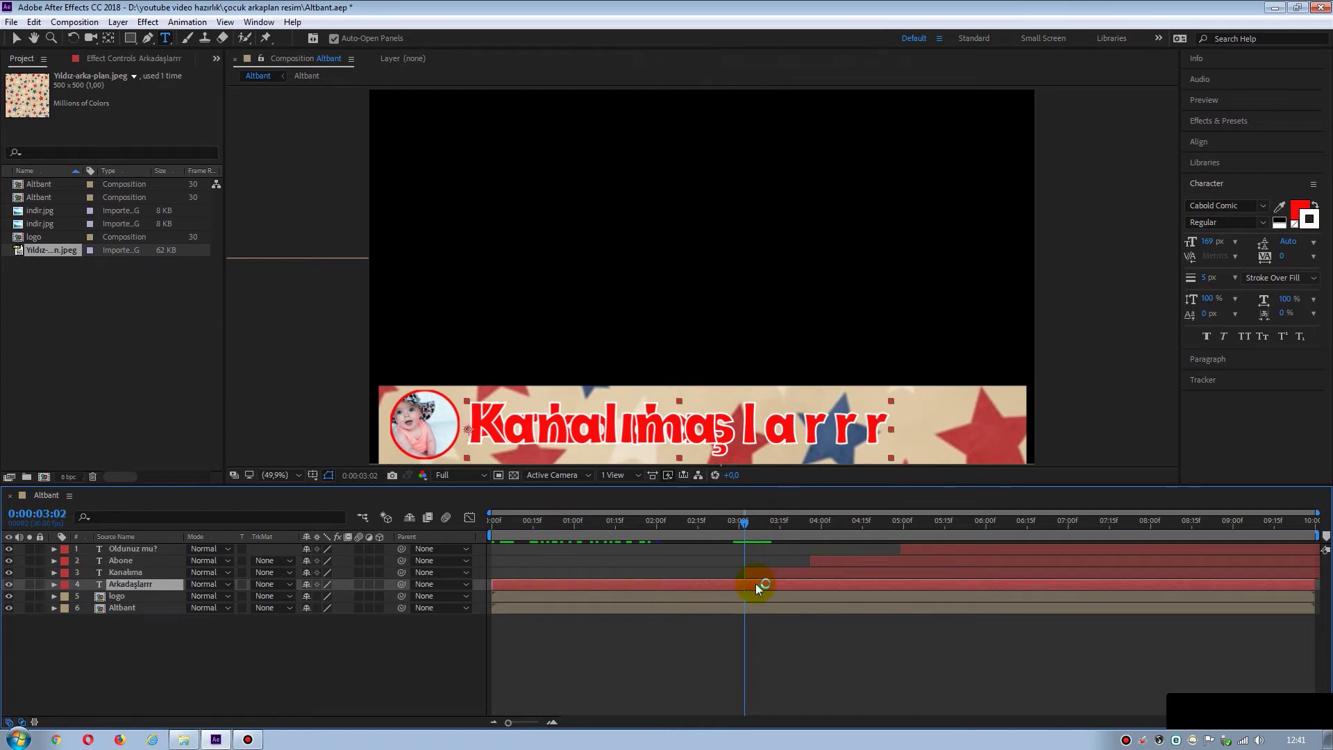
pyautogui.hotkey('ctrl', 'shift', 'd')
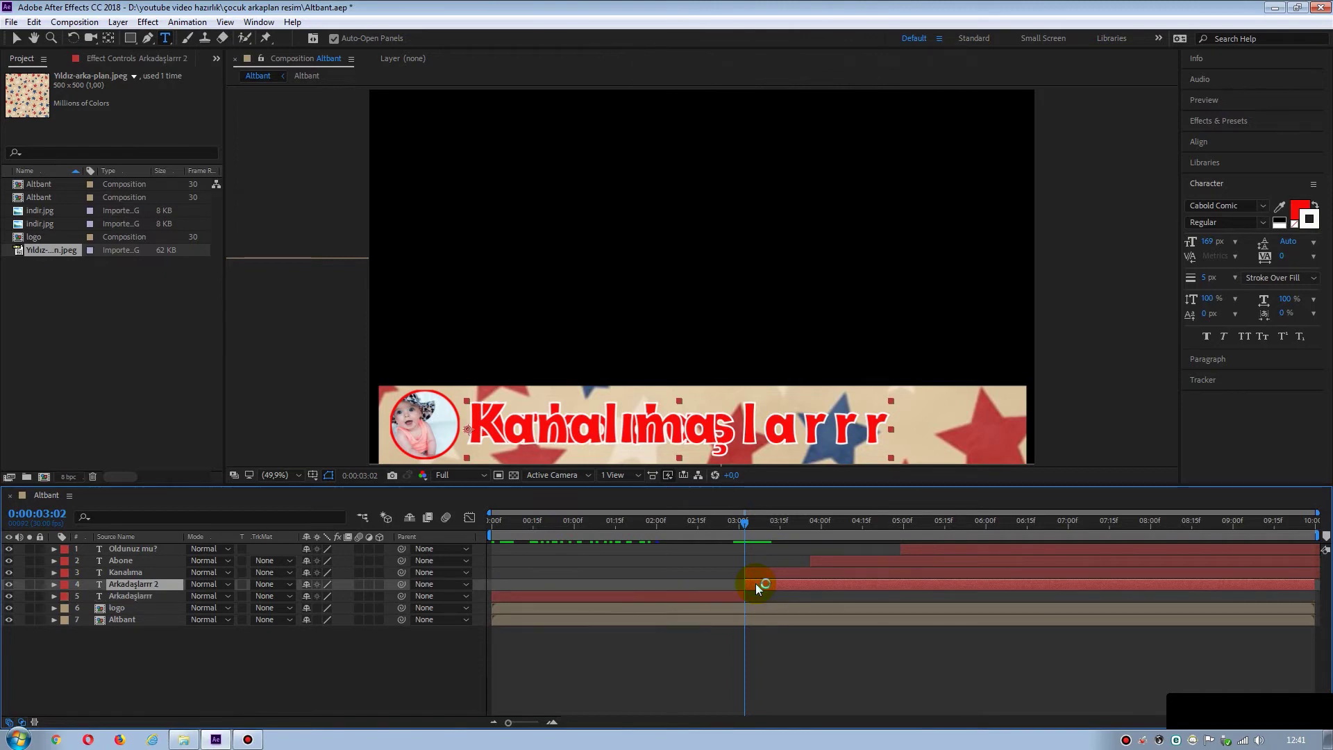
pyautogui.press('Delete')
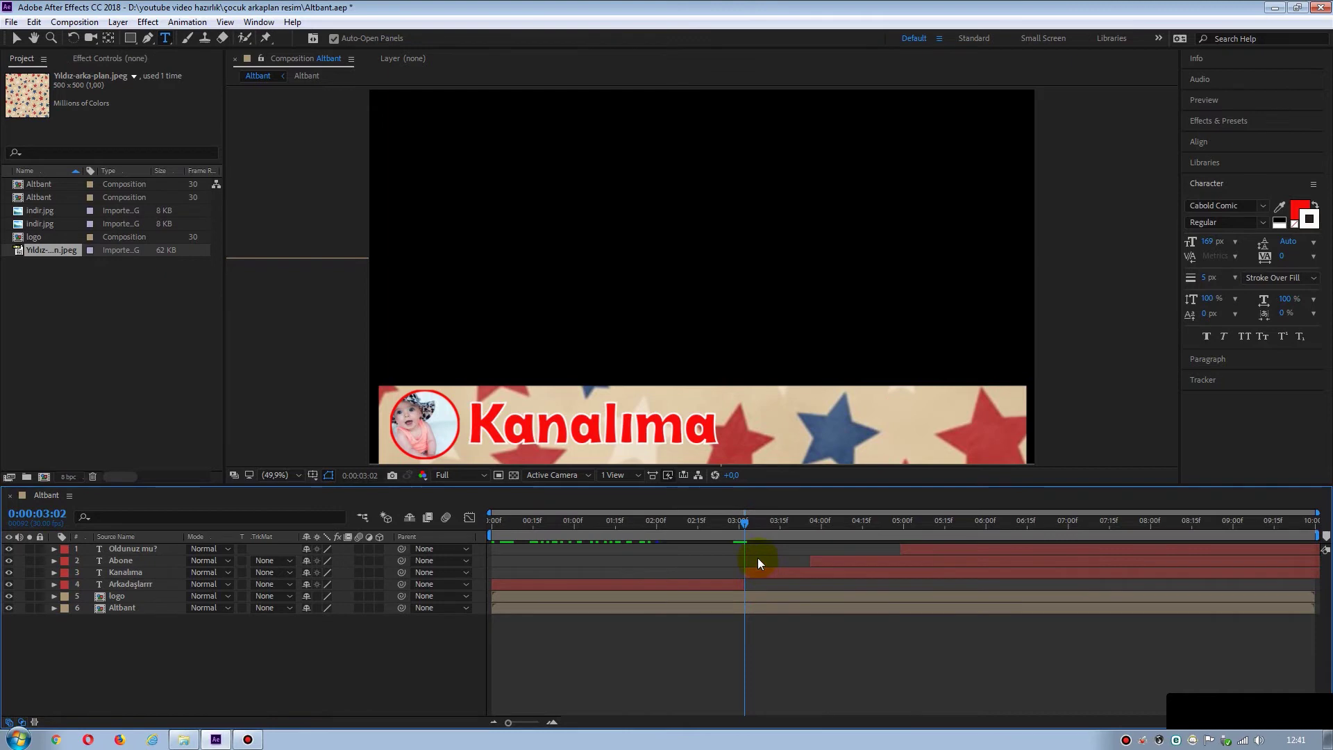
# Cut Kanalıma off at about 03:17 and start Oldunuz mu? earlier, around 4:14.
pyautogui.moveTo(743, 518); pyautogui.dragTo(810, 519)
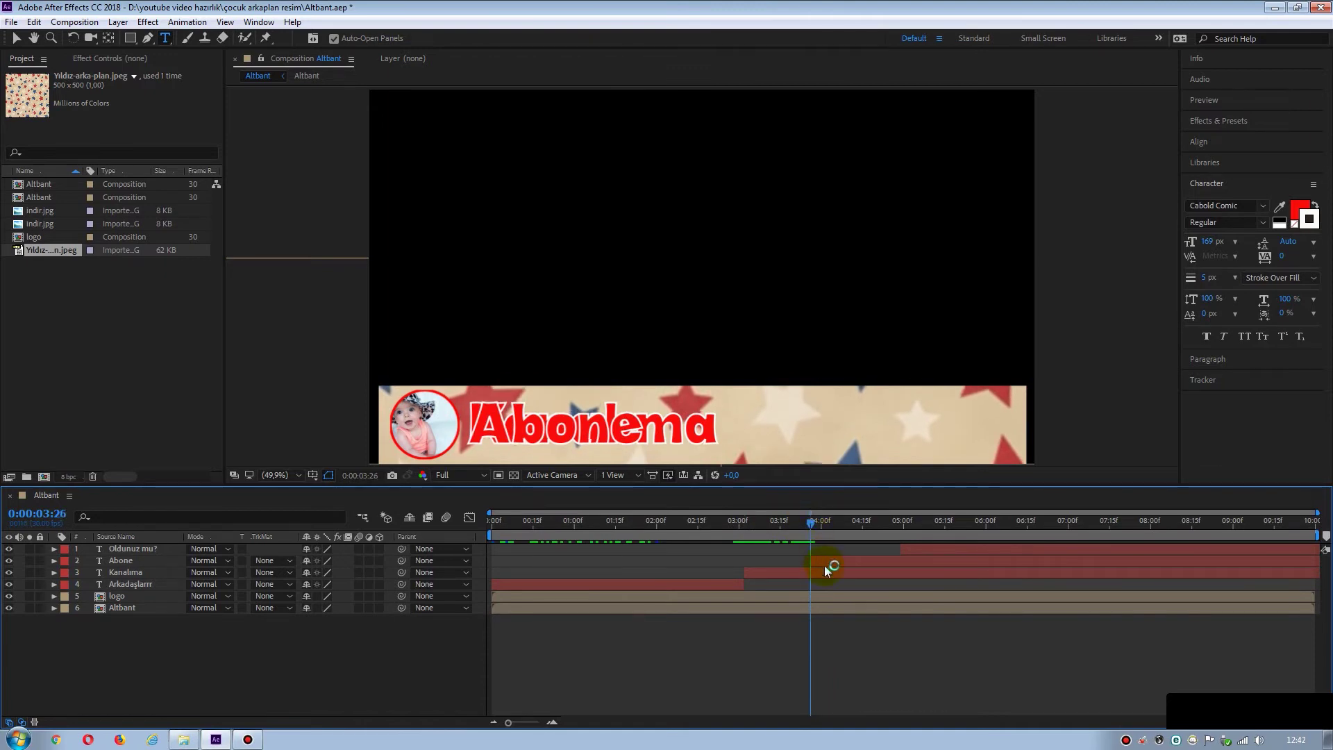
pyautogui.click(840, 575)
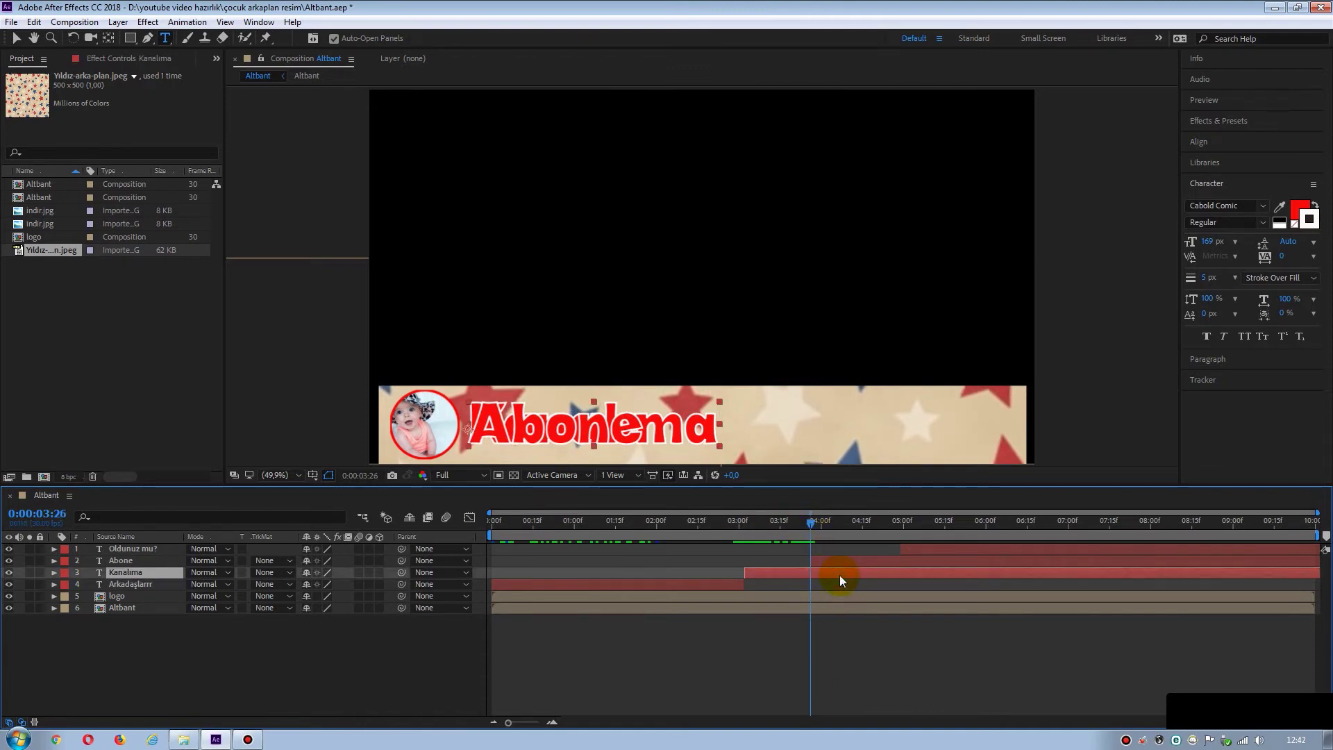
pyautogui.hotkey('ctrl', 'shift', 'd')
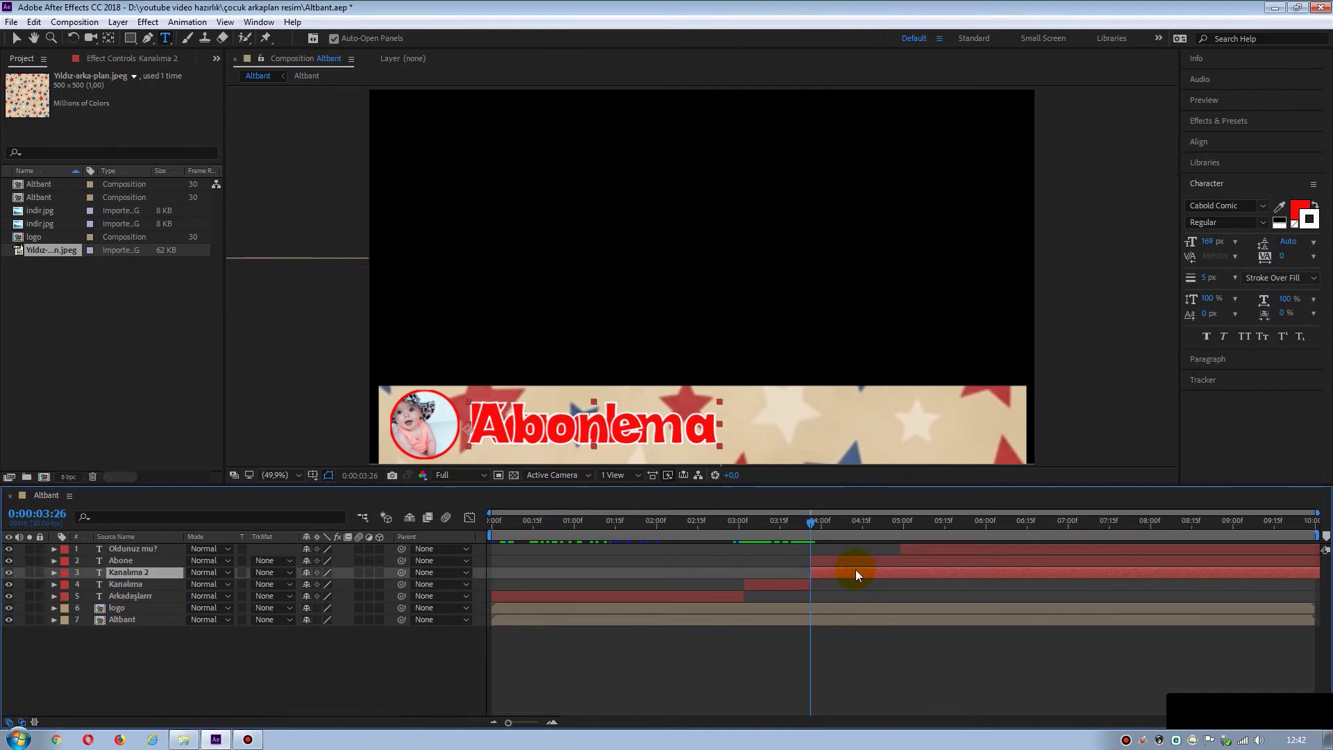
pyautogui.press('Delete')
pyautogui.moveTo(813, 522); pyautogui.dragTo(876, 526)
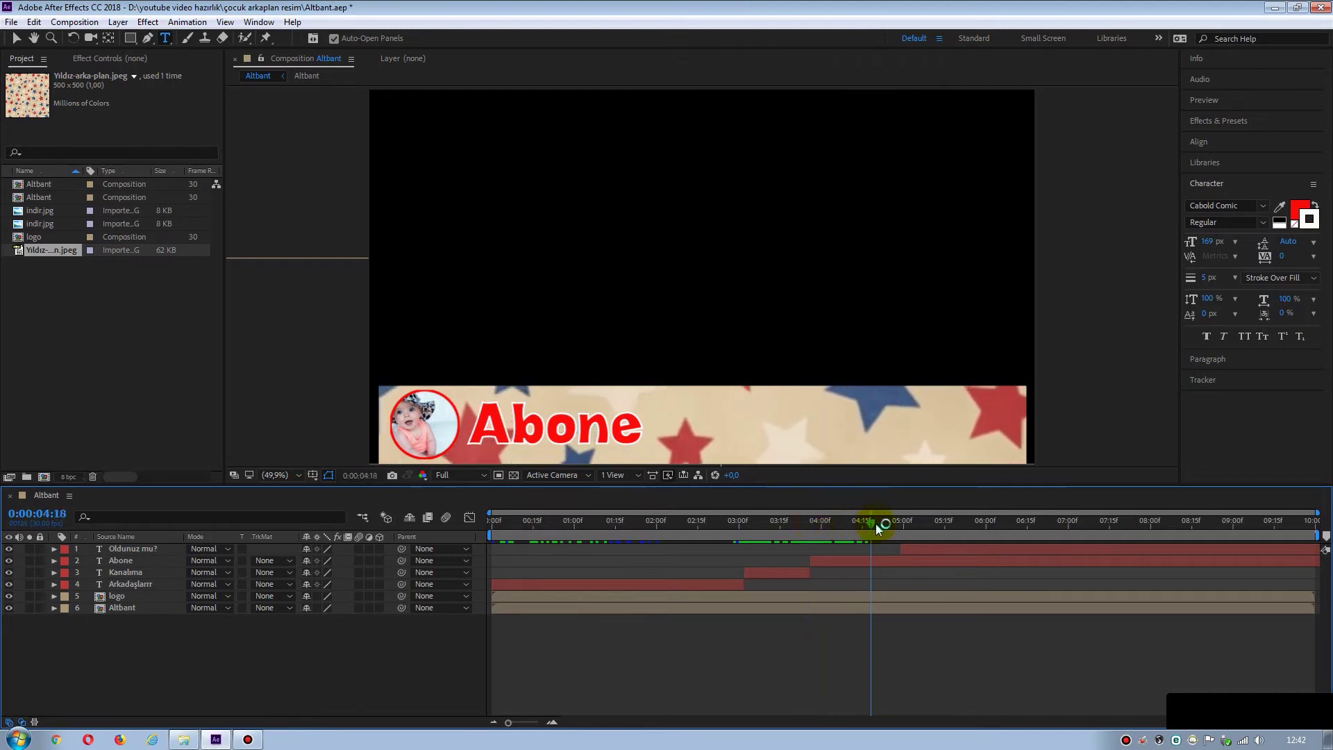
pyautogui.press('pageup')
pyautogui.press('pageup')
pyautogui.press('pageup')
pyautogui.moveTo(918, 549); pyautogui.dragTo(897, 549)
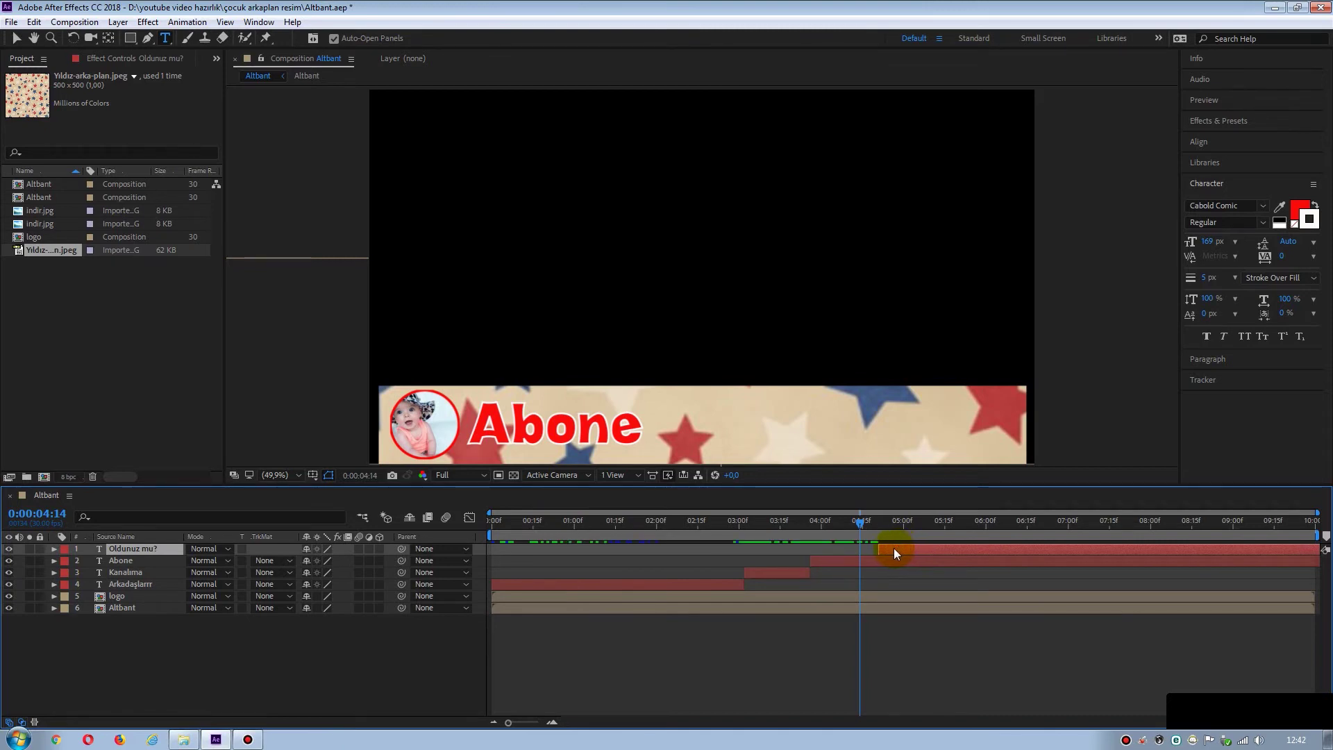
# Split Abone at about 4:20 and delete its leftover second part.
pyautogui.moveTo(864, 519); pyautogui.dragTo(876, 520)
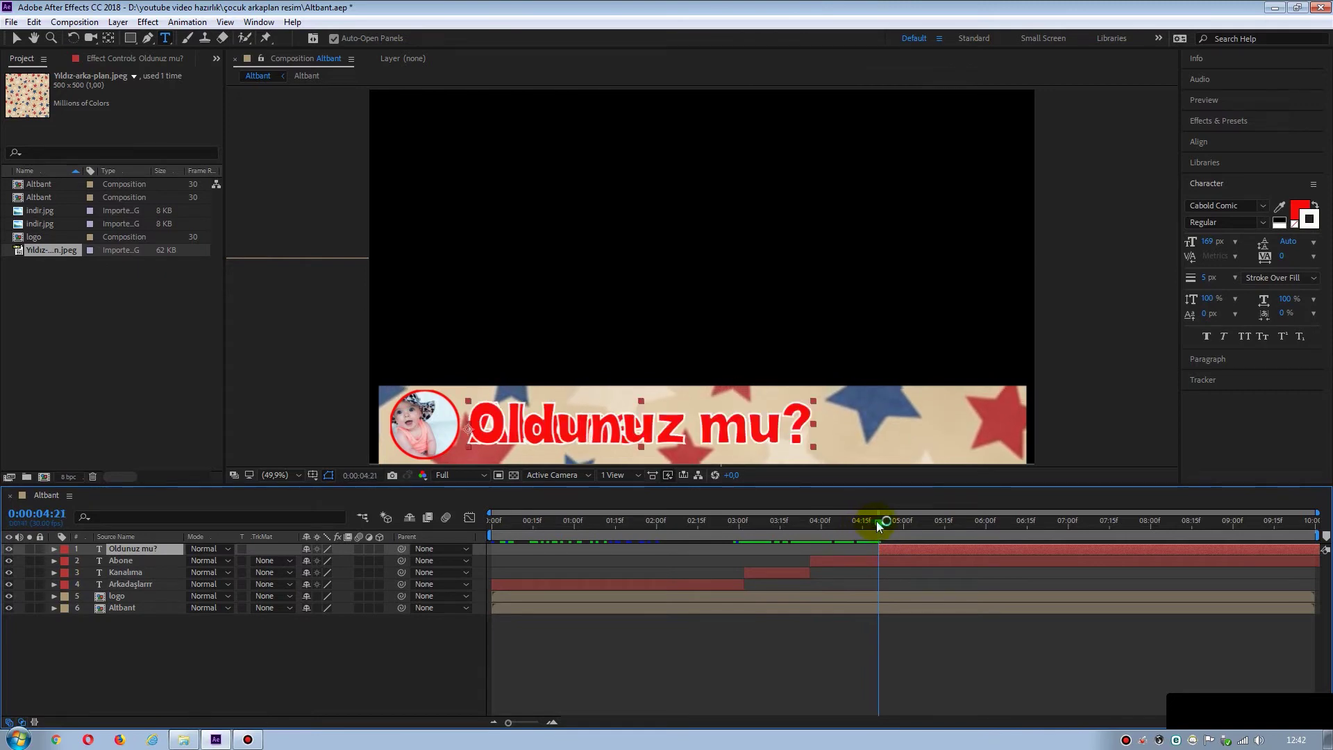
pyautogui.click(897, 560)
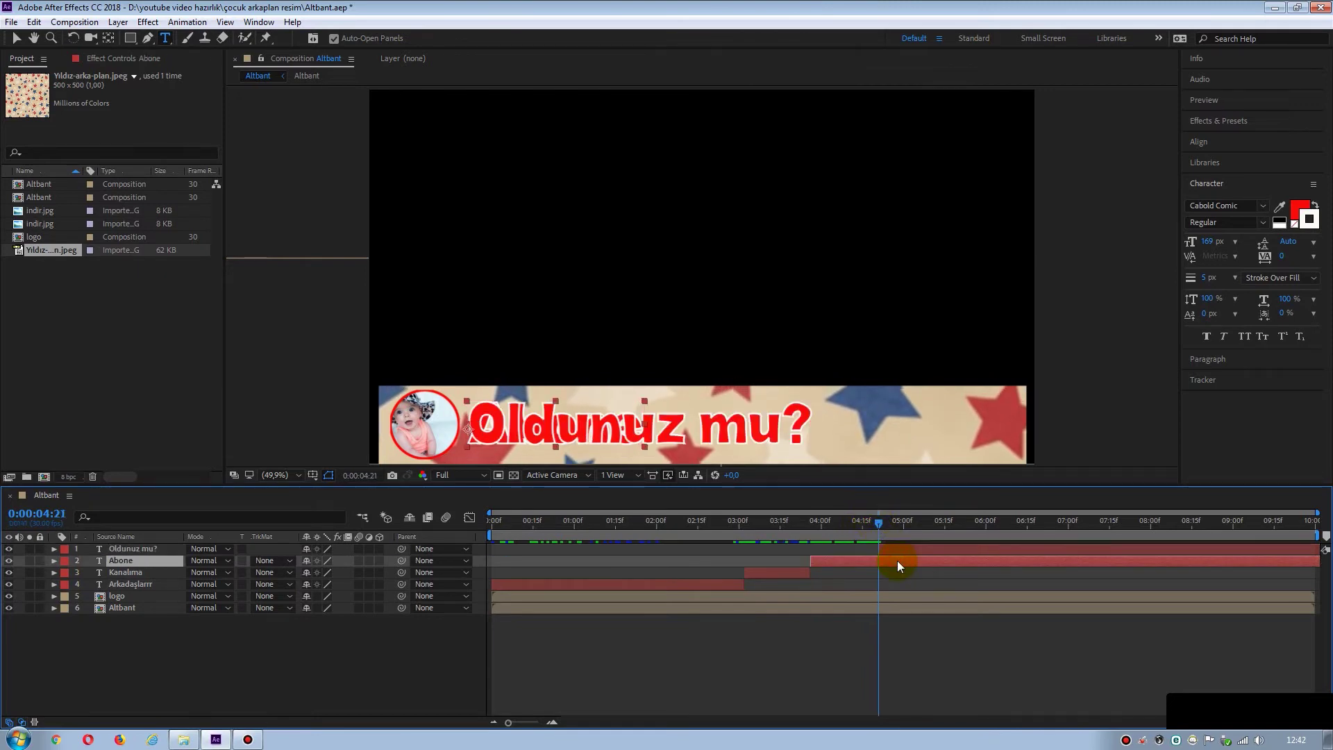
pyautogui.hotkey('ctrl', 'shift', 'd')
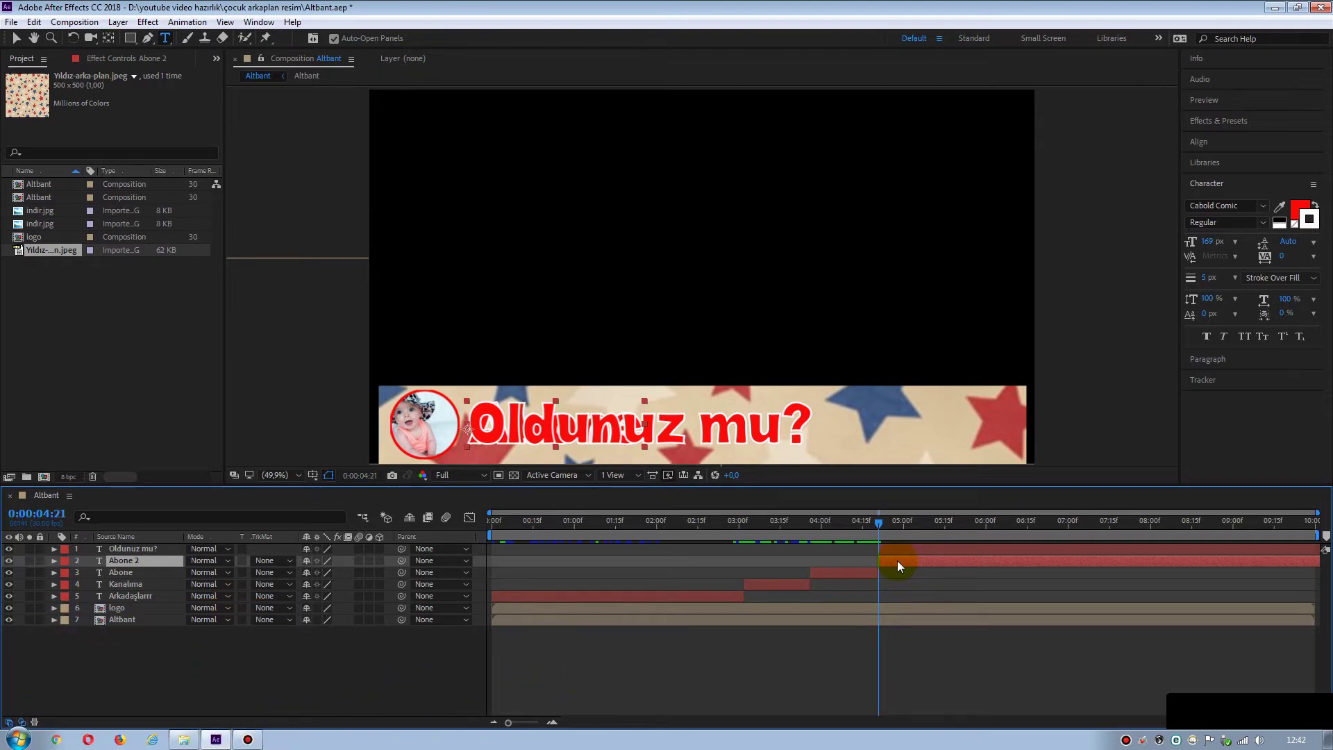
pyautogui.press('Delete')
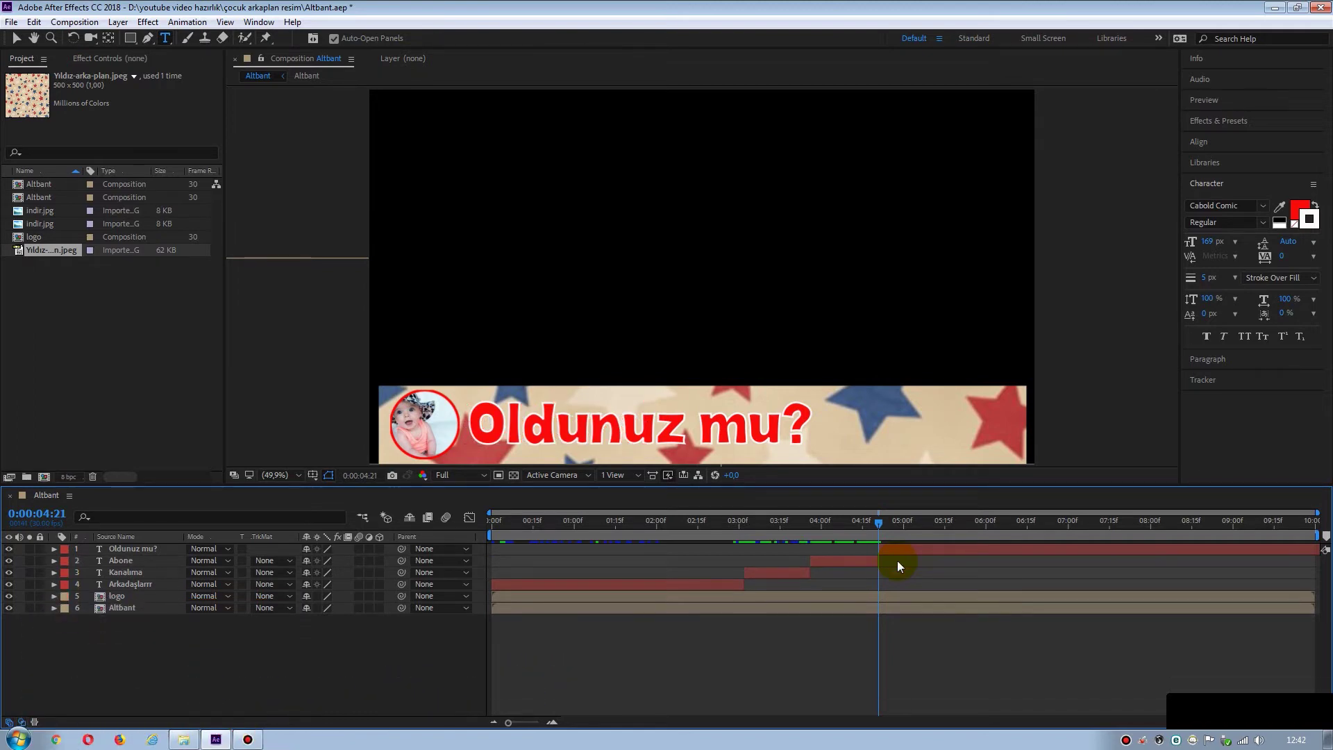
pyautogui.click(879, 526)
pyautogui.moveTo(881, 522); pyautogui.dragTo(1328, 542)
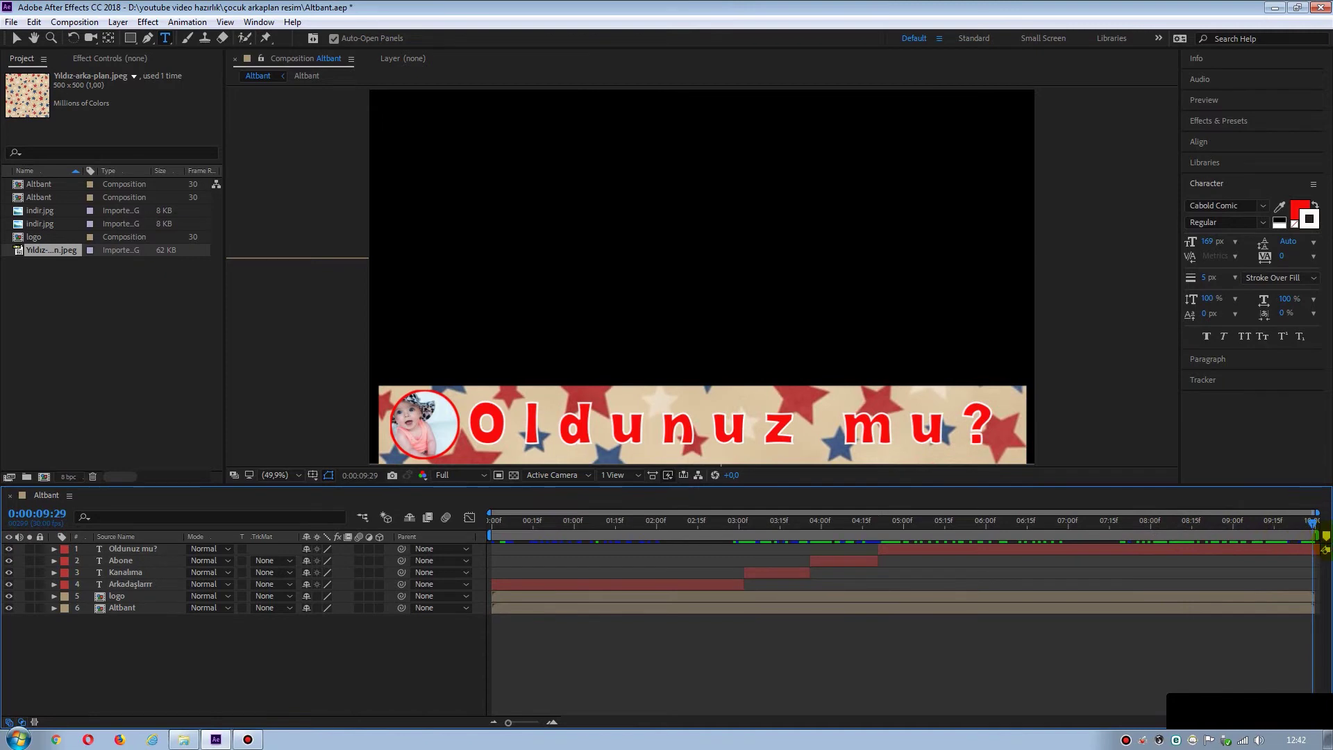
pyautogui.press('space')
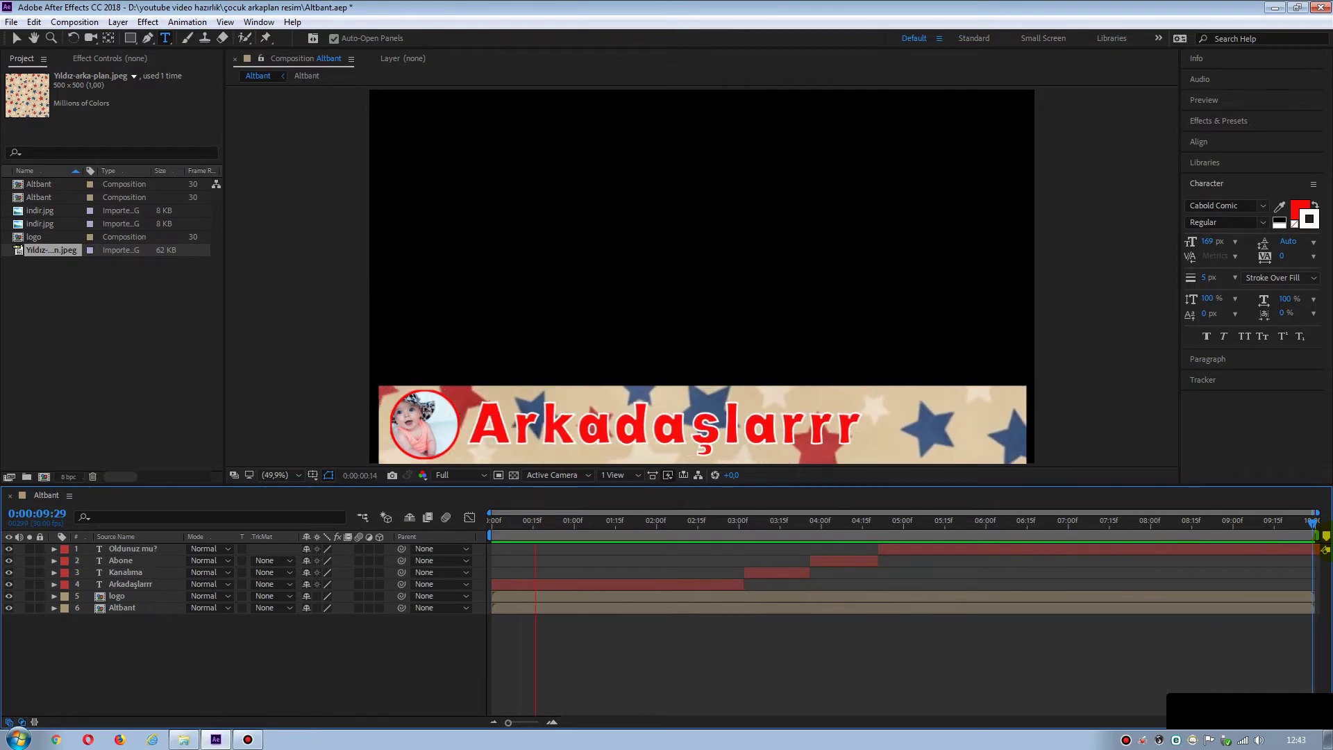
pyautogui.press('space')
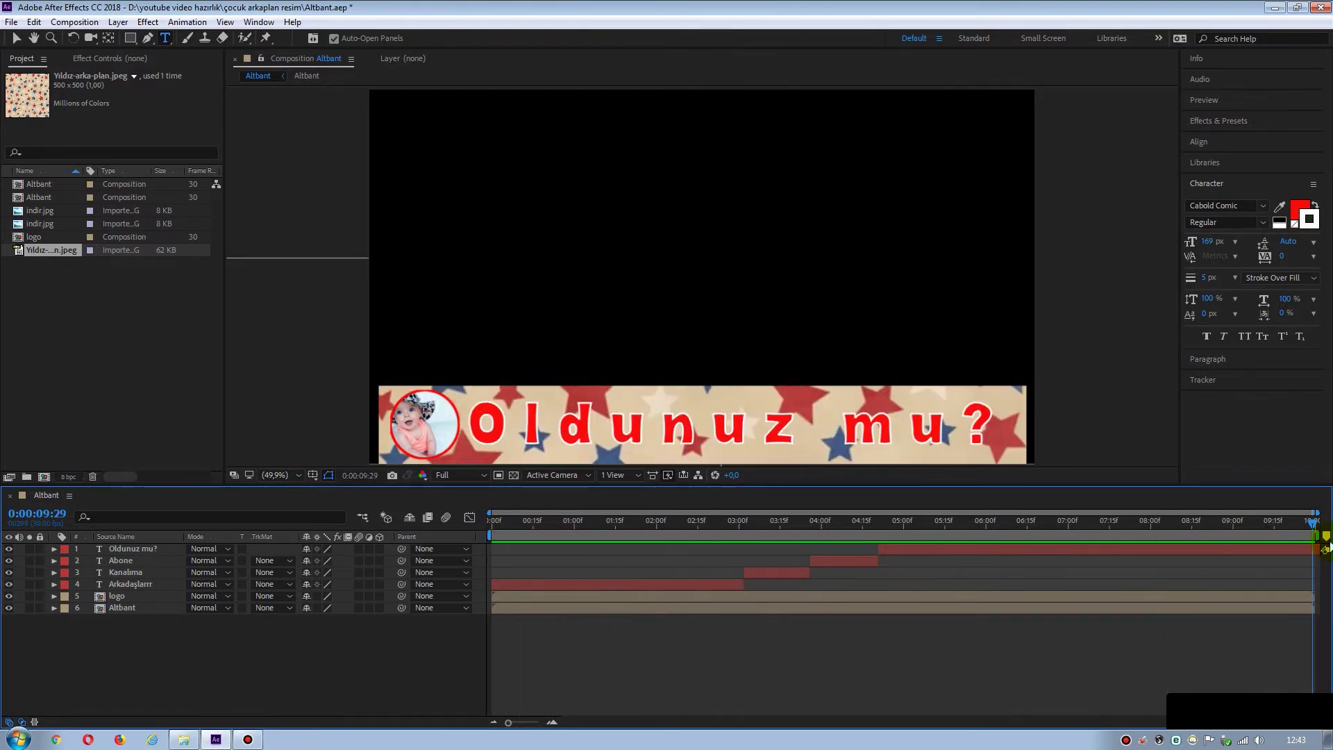
pyautogui.click(119, 549)
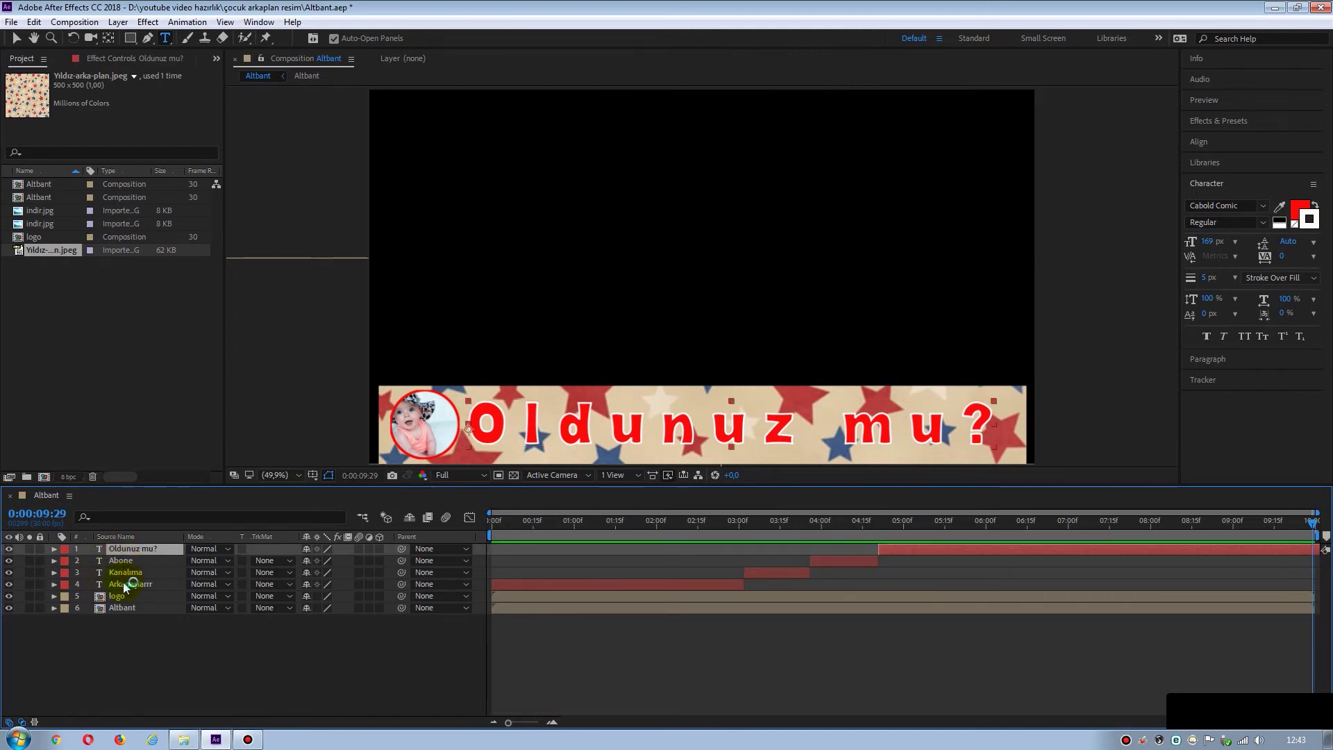
# Pre-compose the four text layers into a new composition named 'yazı'.
pyautogui.keyDown('shift'); pyautogui.click(123, 583); pyautogui.keyUp('shift')
pyautogui.rightClick(122, 589)
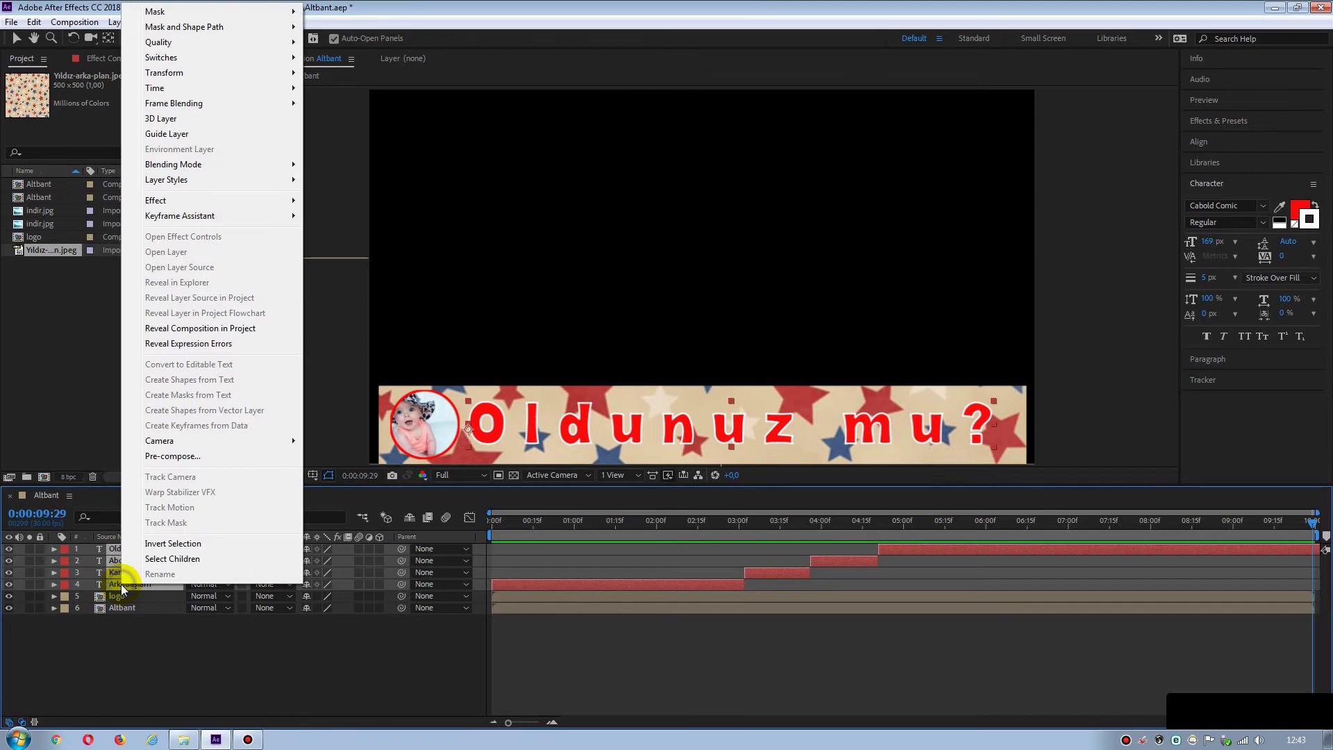
pyautogui.click(159, 457)
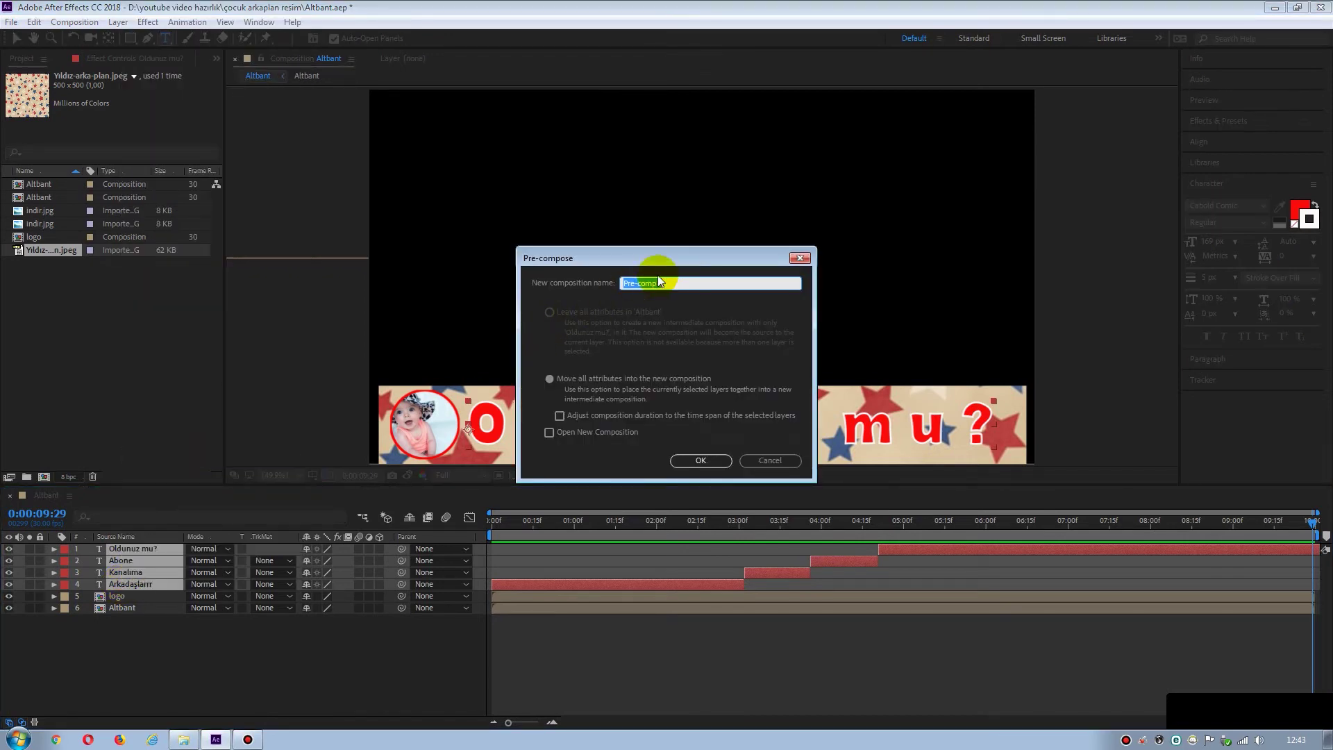
pyautogui.write('yazı')
pyautogui.click(701, 461)
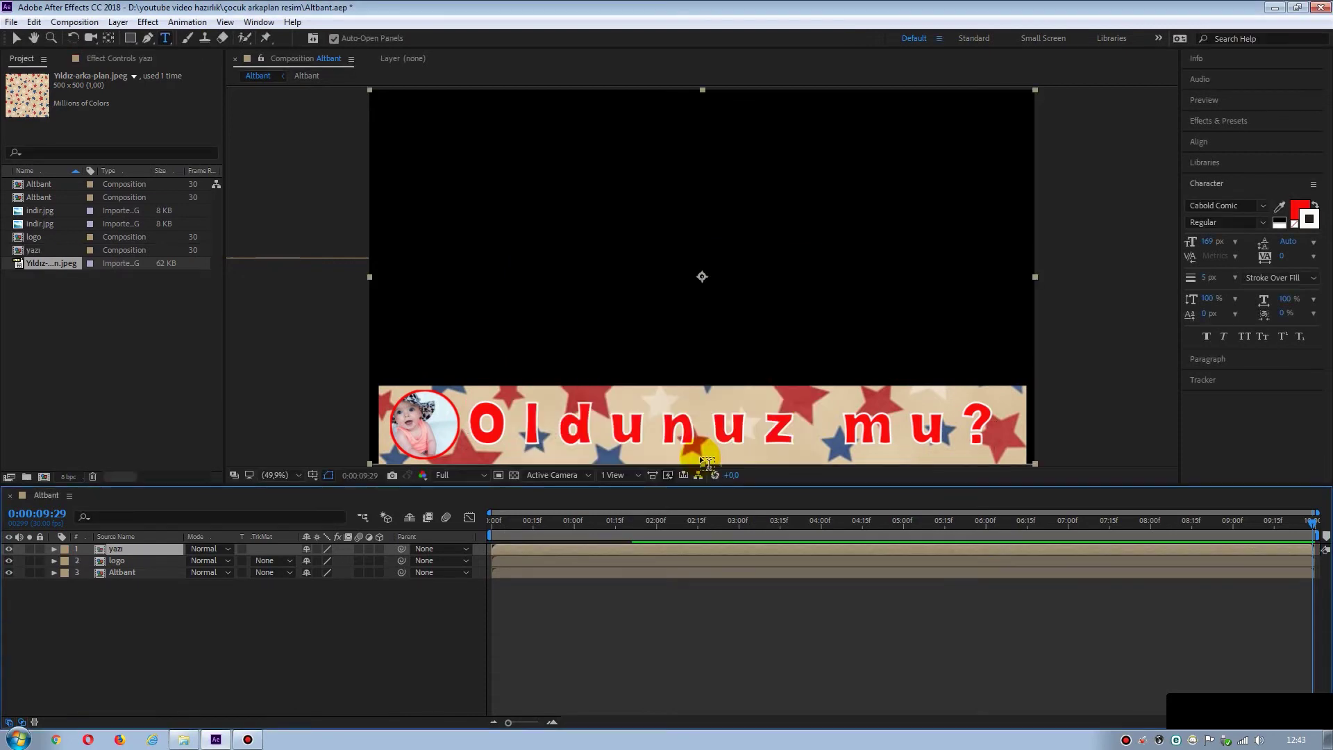
pyautogui.click(139, 642)
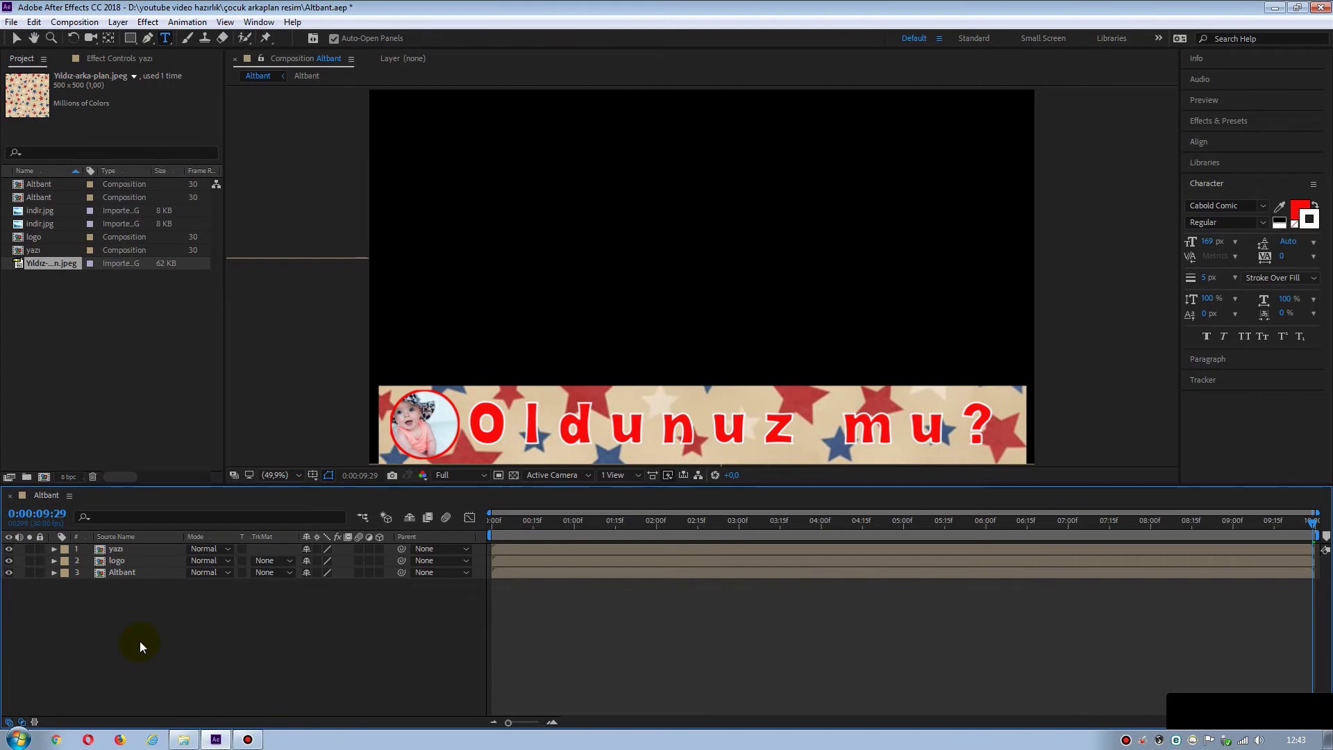
pyautogui.click(124, 572)
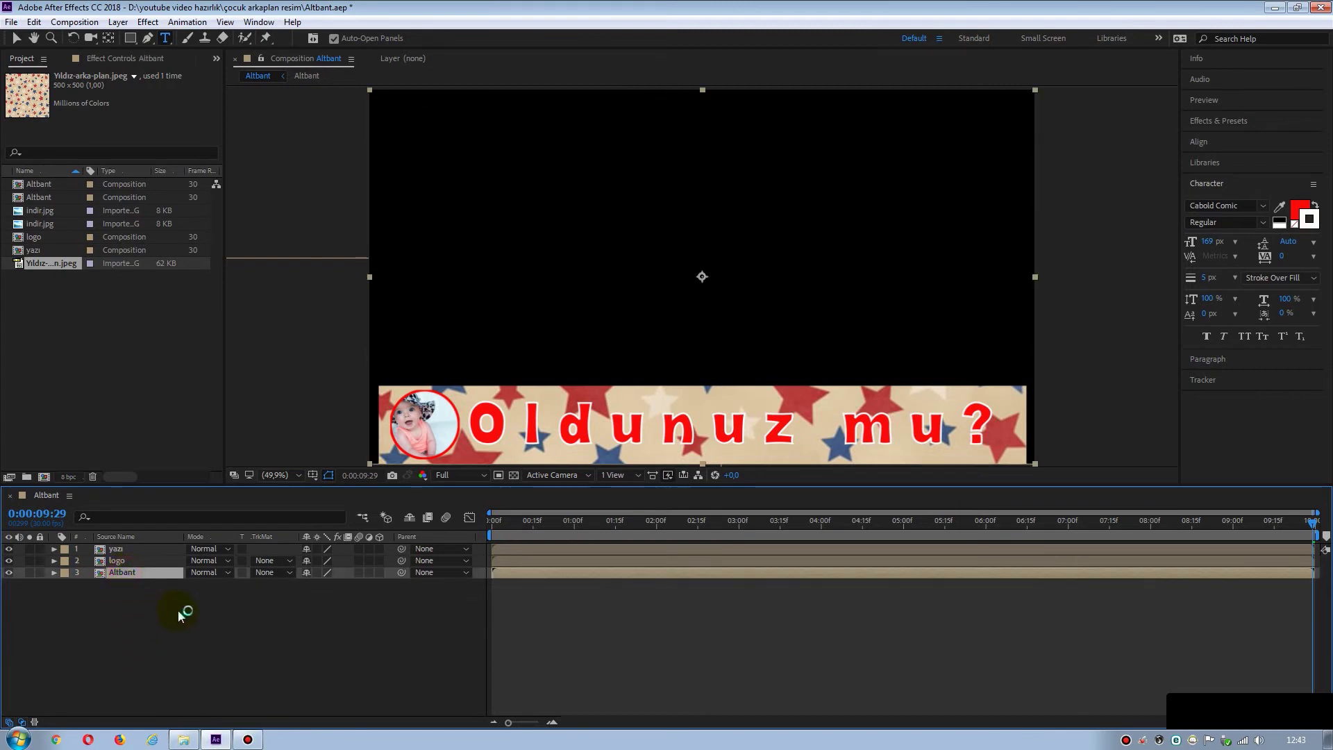
# Slide the yazı composition layer so it begins about one second in.
pyautogui.click(112, 549)
pyautogui.click(116, 561)
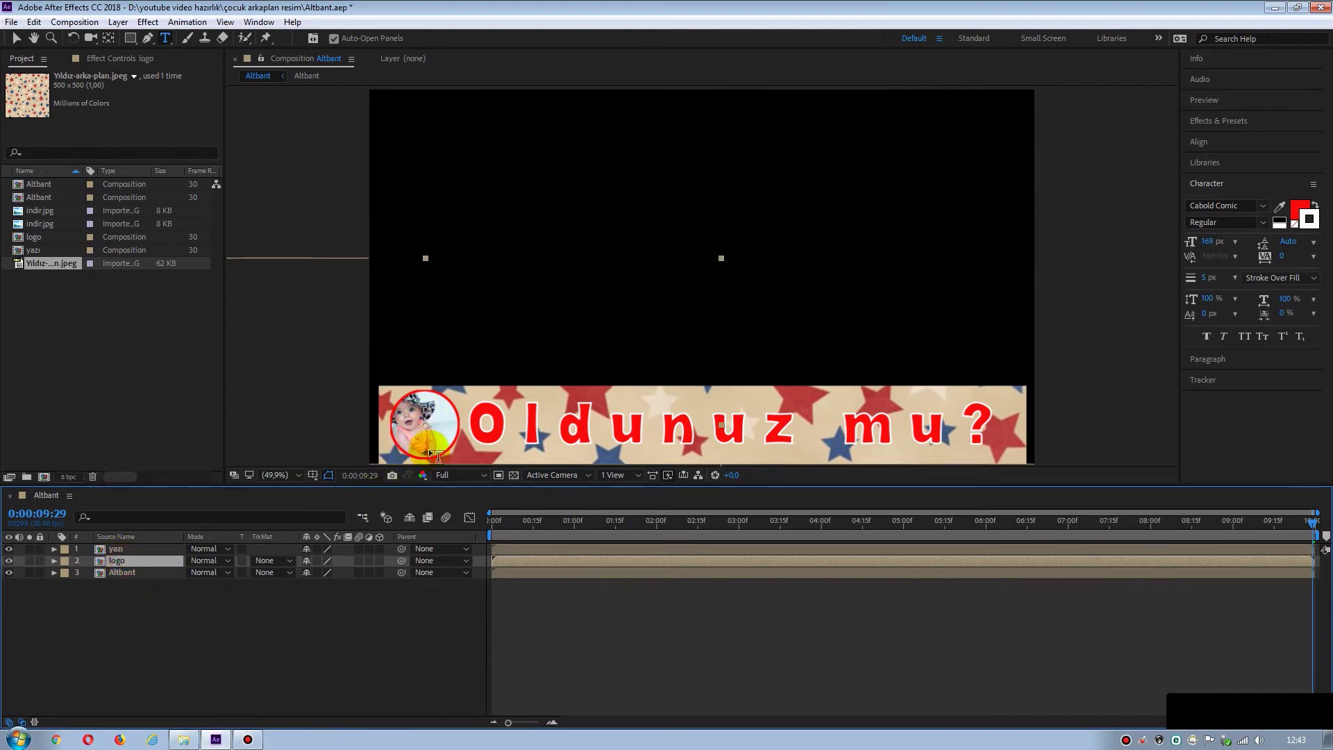
pyautogui.press('v')
pyautogui.click(269, 645)
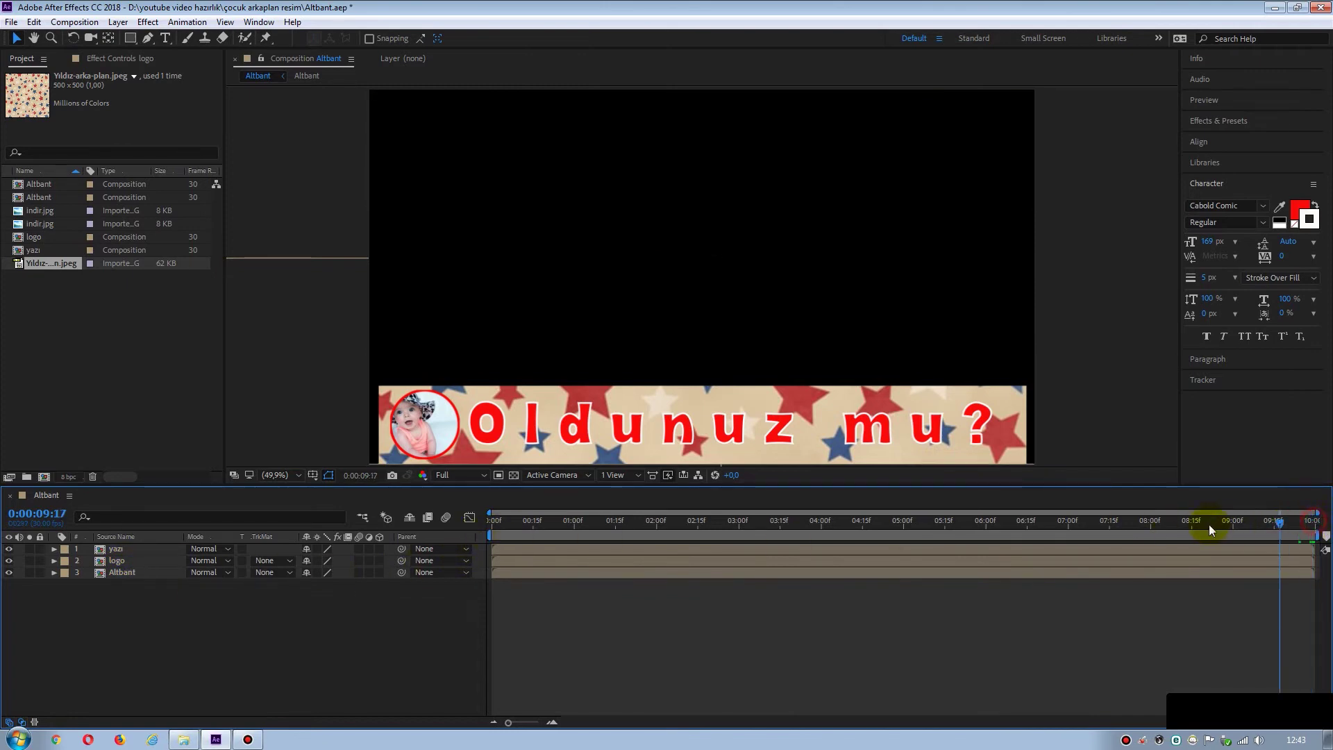
pyautogui.moveTo(1316, 525); pyautogui.dragTo(438, 551)
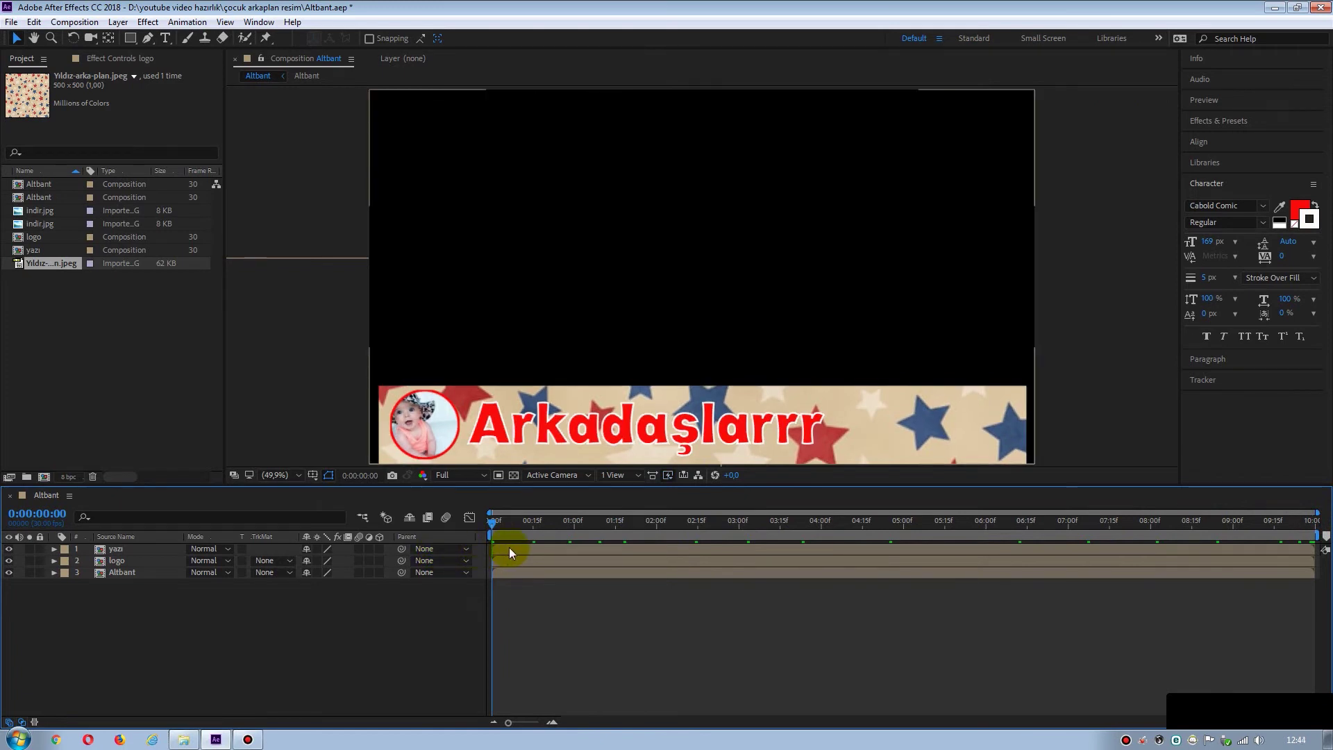
pyautogui.moveTo(510, 549); pyautogui.dragTo(528, 549)
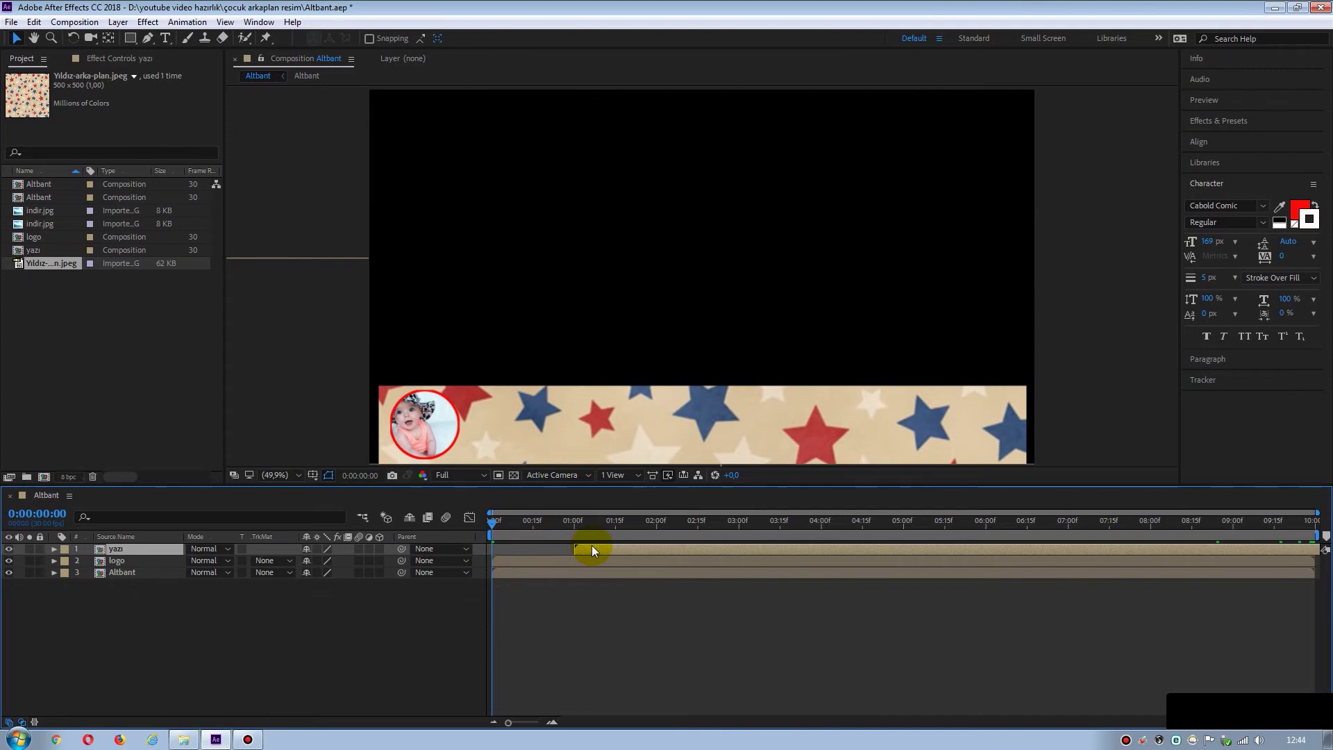
pyautogui.click(116, 572)
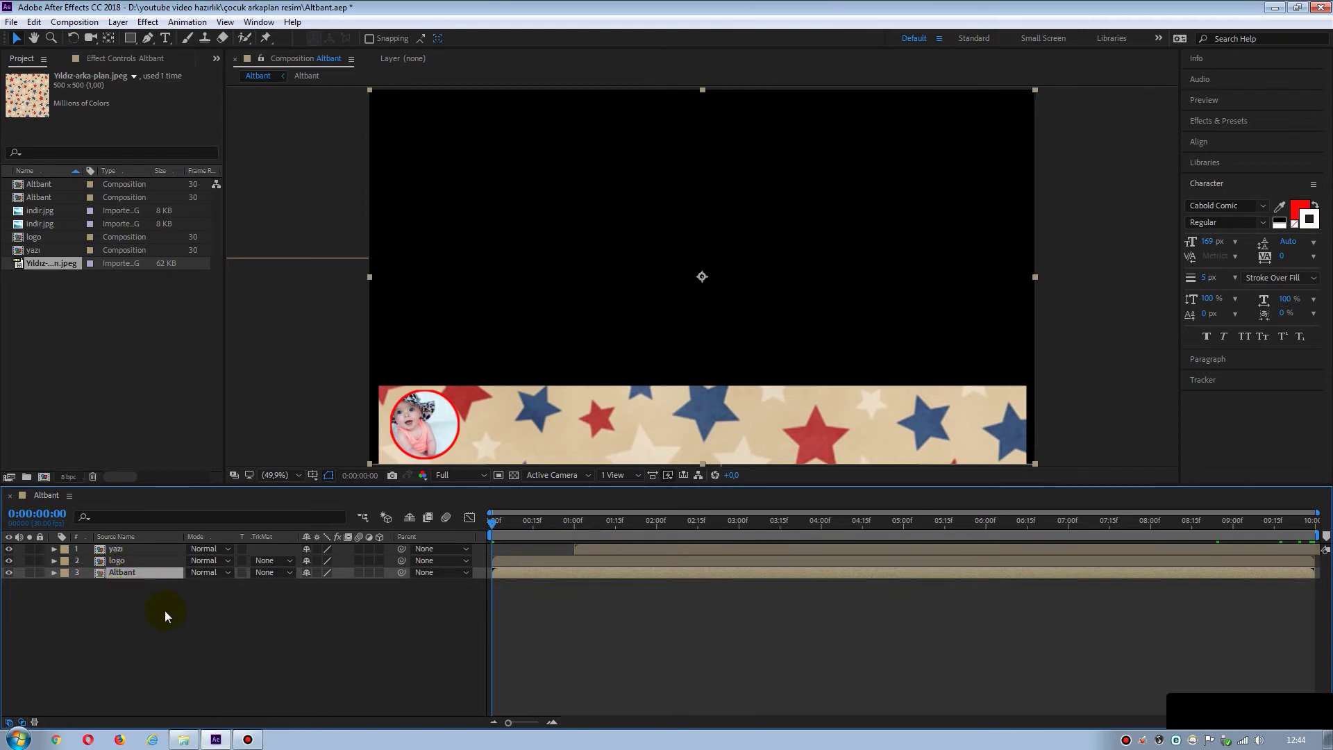
# Push the star banner below the frame and keyframe its Position at 0:00.
pyautogui.click(54, 572)
pyautogui.click(66, 584)
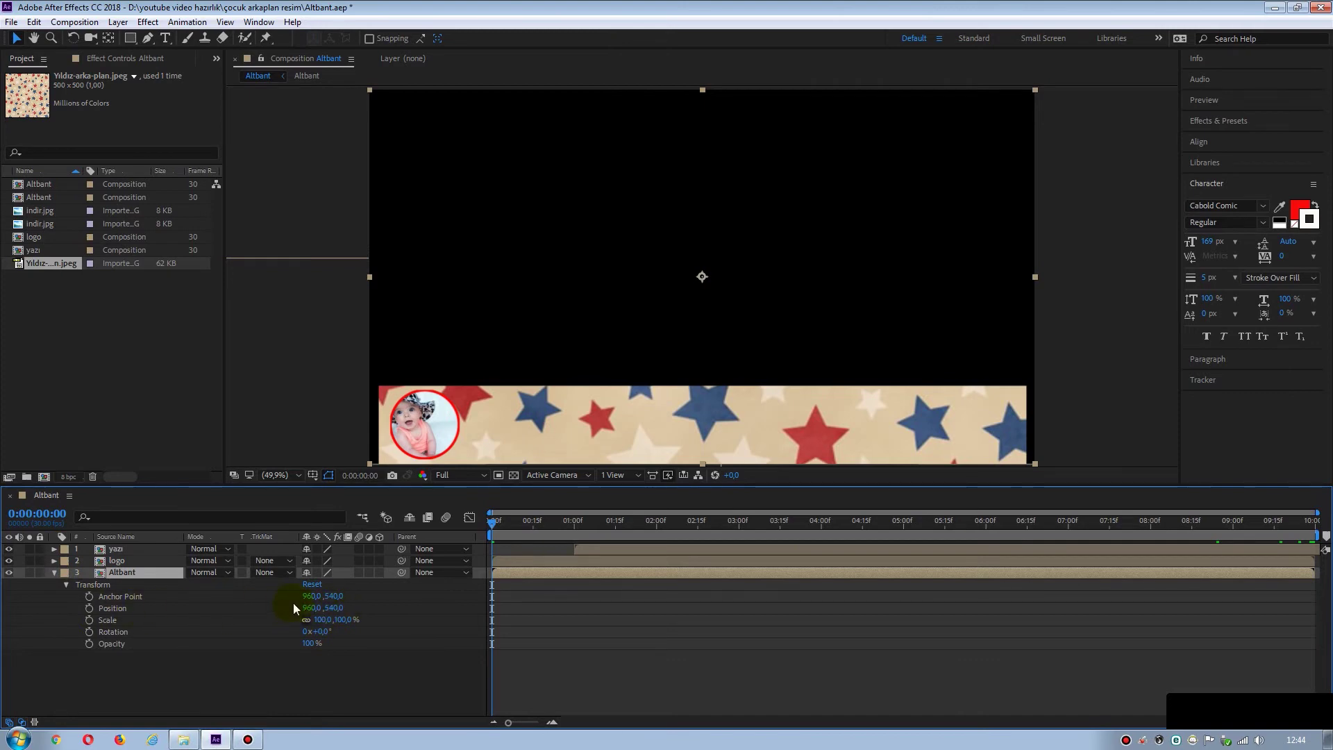
pyautogui.moveTo(336, 609); pyautogui.dragTo(525, 591)
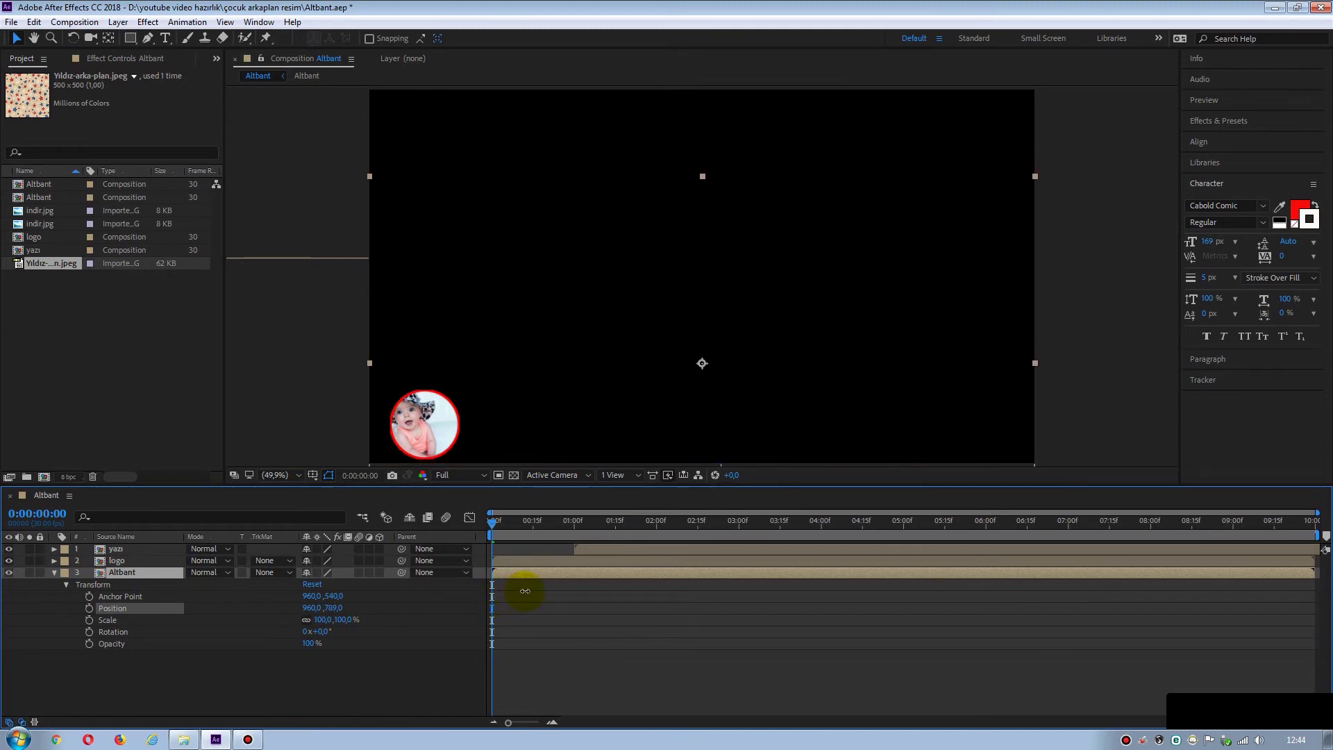
pyautogui.press('Return')
pyautogui.click(89, 608)
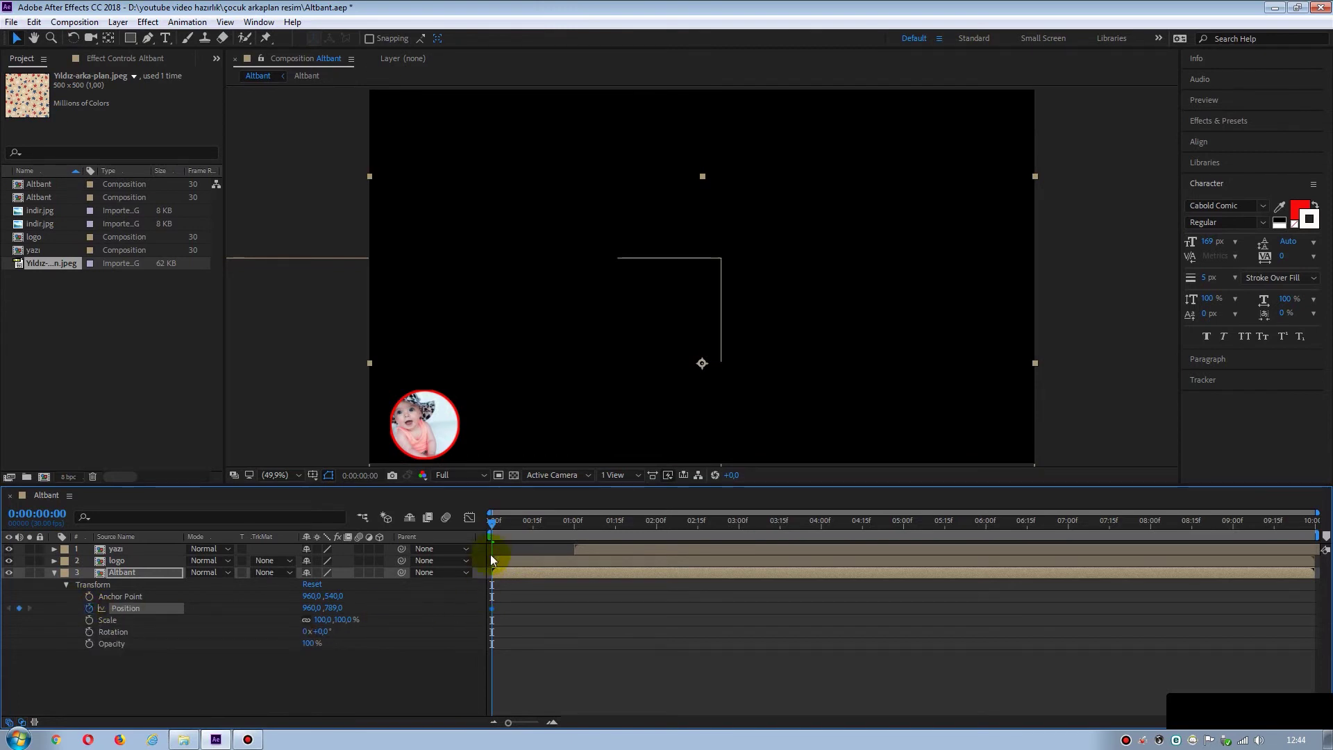
# Set the banner's Position Y to 540 at 1:00 and Easy Ease both keyframes.
pyautogui.click(493, 521)
pyautogui.moveTo(492, 519); pyautogui.dragTo(559, 522)
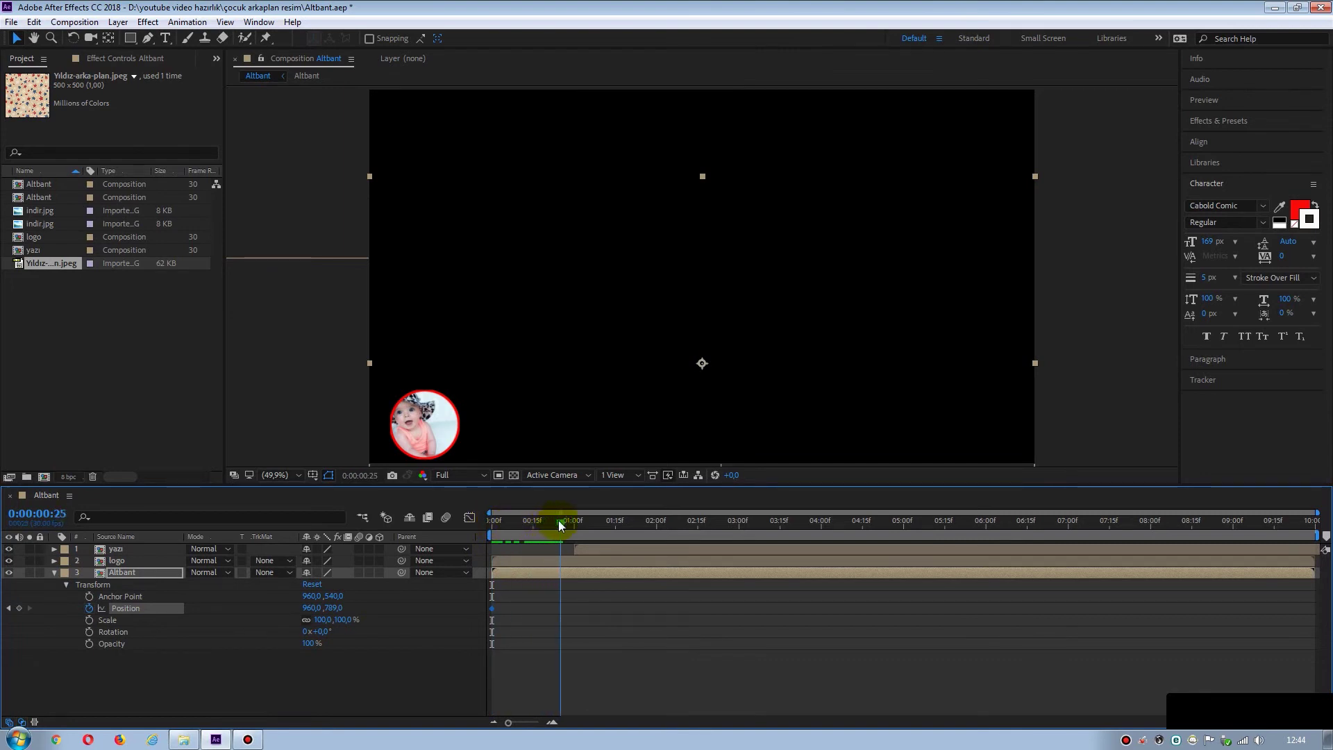
pyautogui.moveTo(559, 521); pyautogui.dragTo(573, 520)
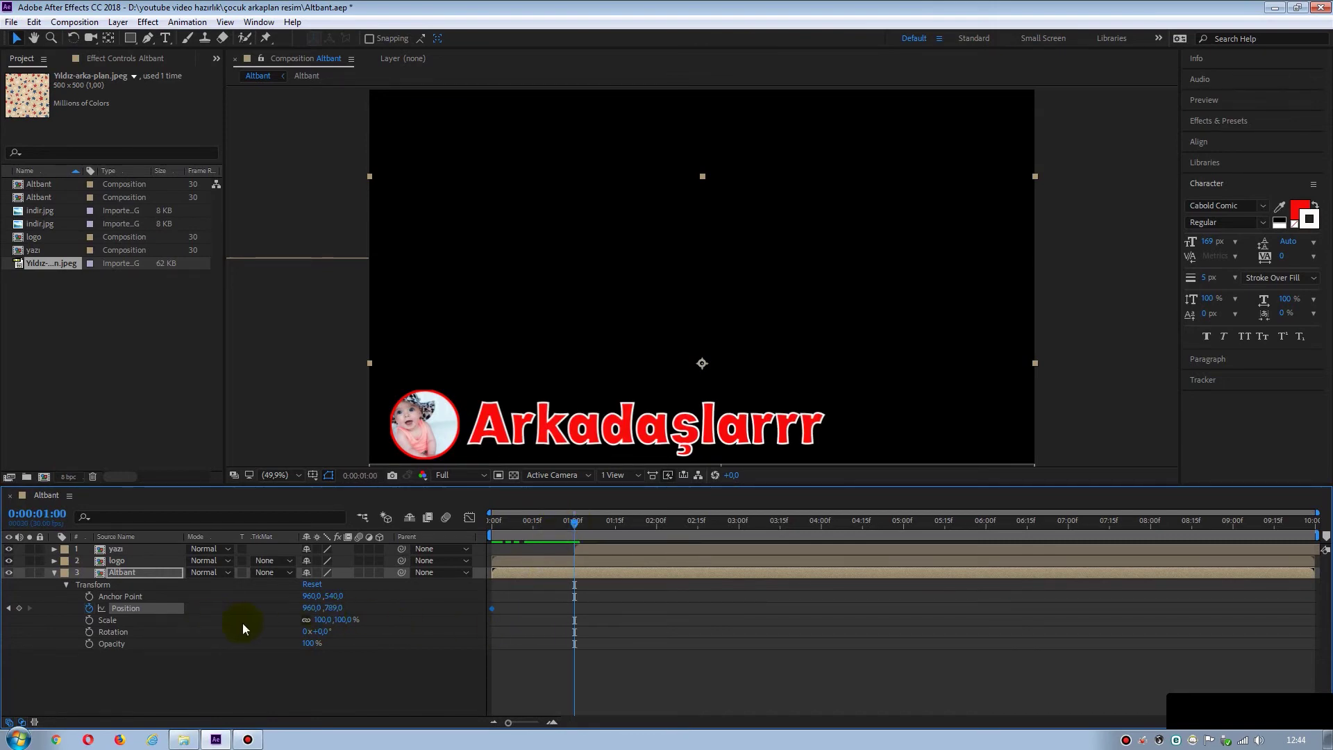
pyautogui.click(334, 608)
pyautogui.write('540')
pyautogui.press('Return')
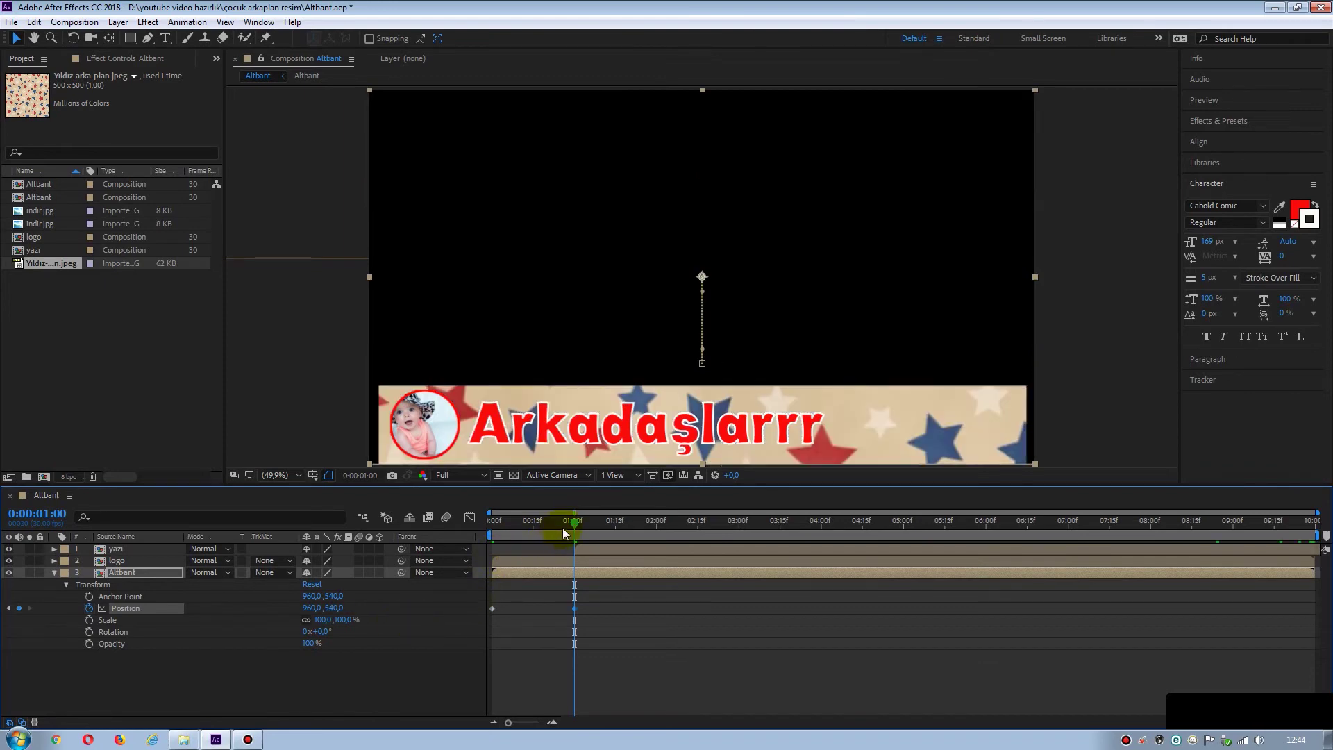
pyautogui.moveTo(573, 522)
pyautogui.mouseDown()
pyautogui.moveTo(463, 544)
pyautogui.moveTo(574, 534)
pyautogui.mouseUp()
pyautogui.moveTo(624, 601); pyautogui.dragTo(469, 614)
pyautogui.press('F9')
# Keyframe the logo's Scale at 0% at the start of the composition.
pyautogui.click(53, 573)
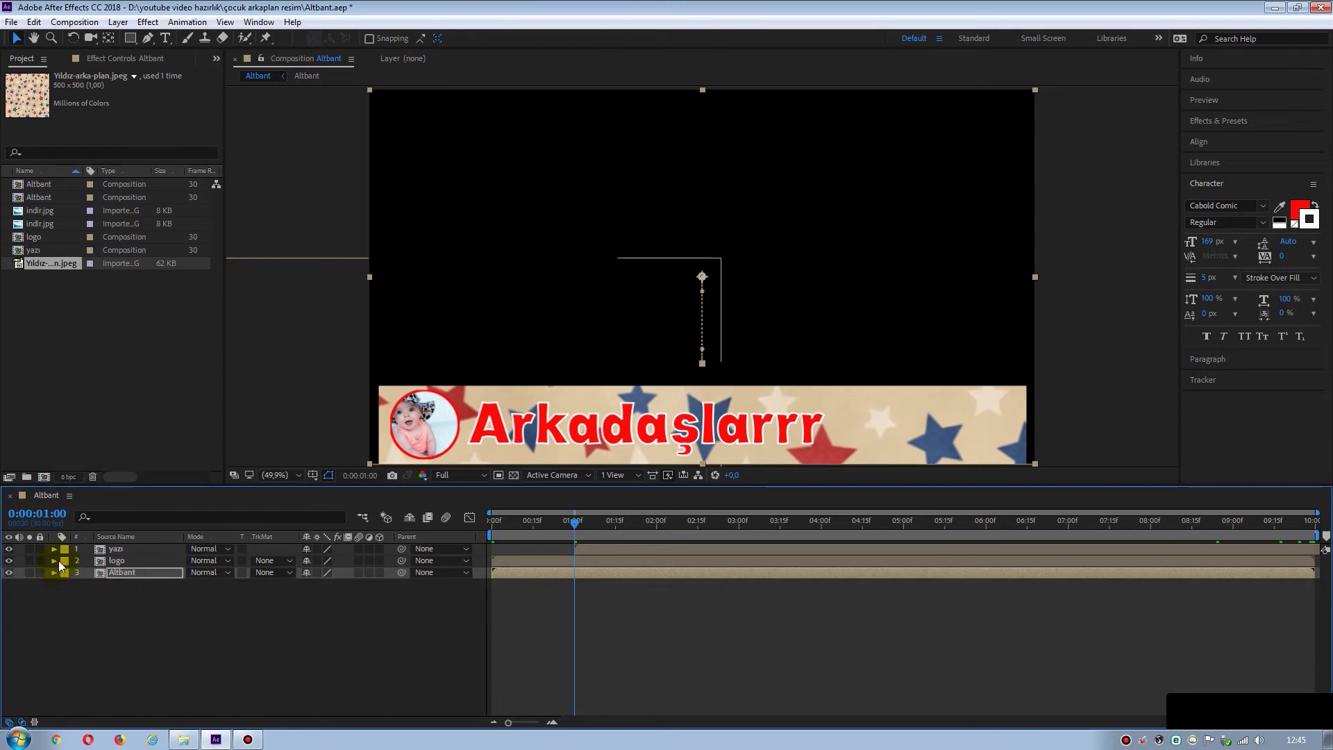
pyautogui.click(59, 560)
pyautogui.click(54, 560)
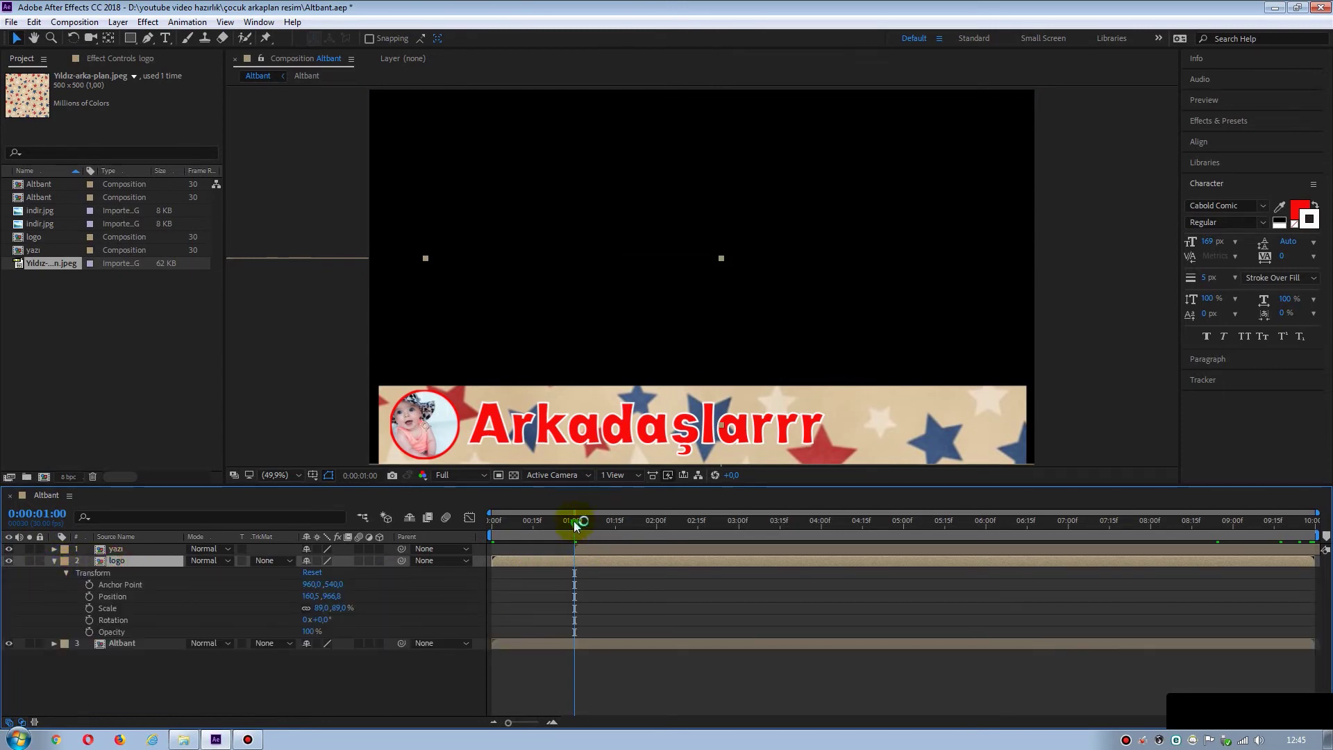
pyautogui.moveTo(579, 527); pyautogui.dragTo(459, 535)
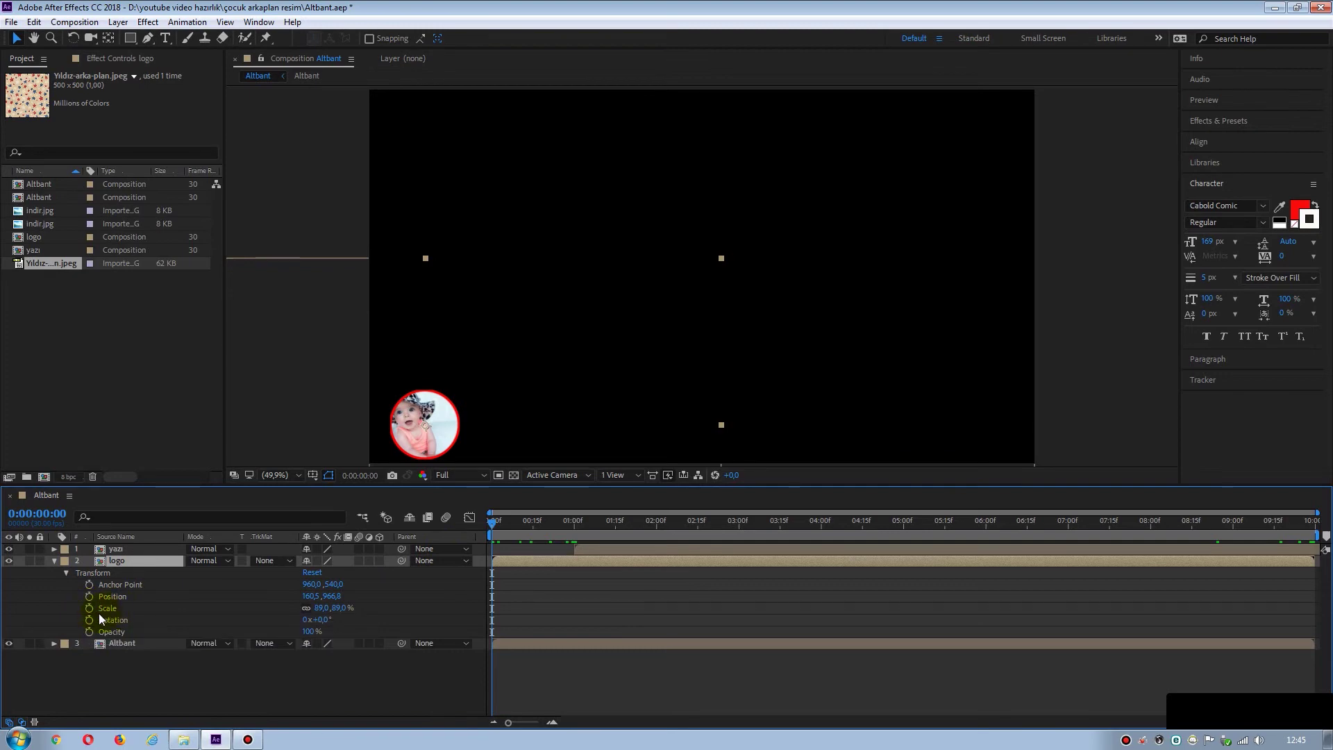
pyautogui.click(89, 607)
pyautogui.click(323, 608)
pyautogui.write('0')
pyautogui.press('Return')
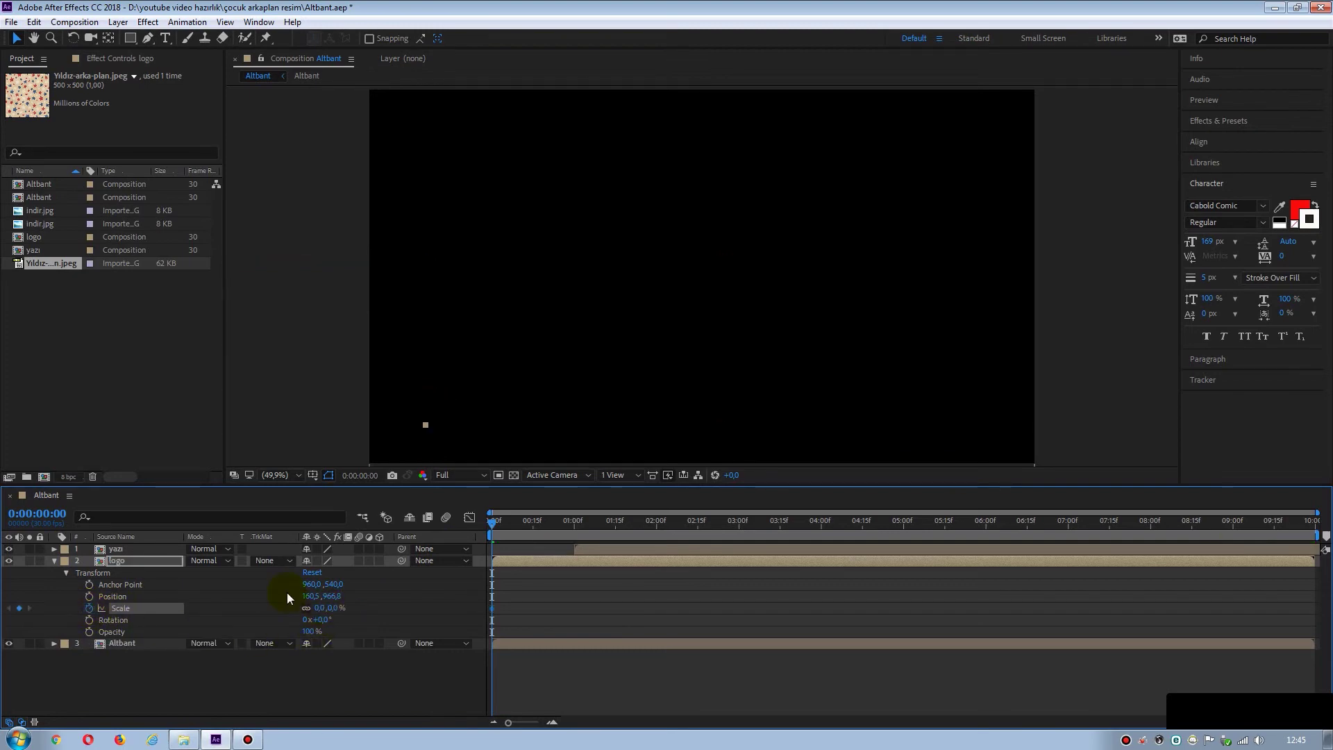
# Set the logo's Scale to 100% at about 1:16.
pyautogui.moveTo(493, 522); pyautogui.dragTo(618, 524)
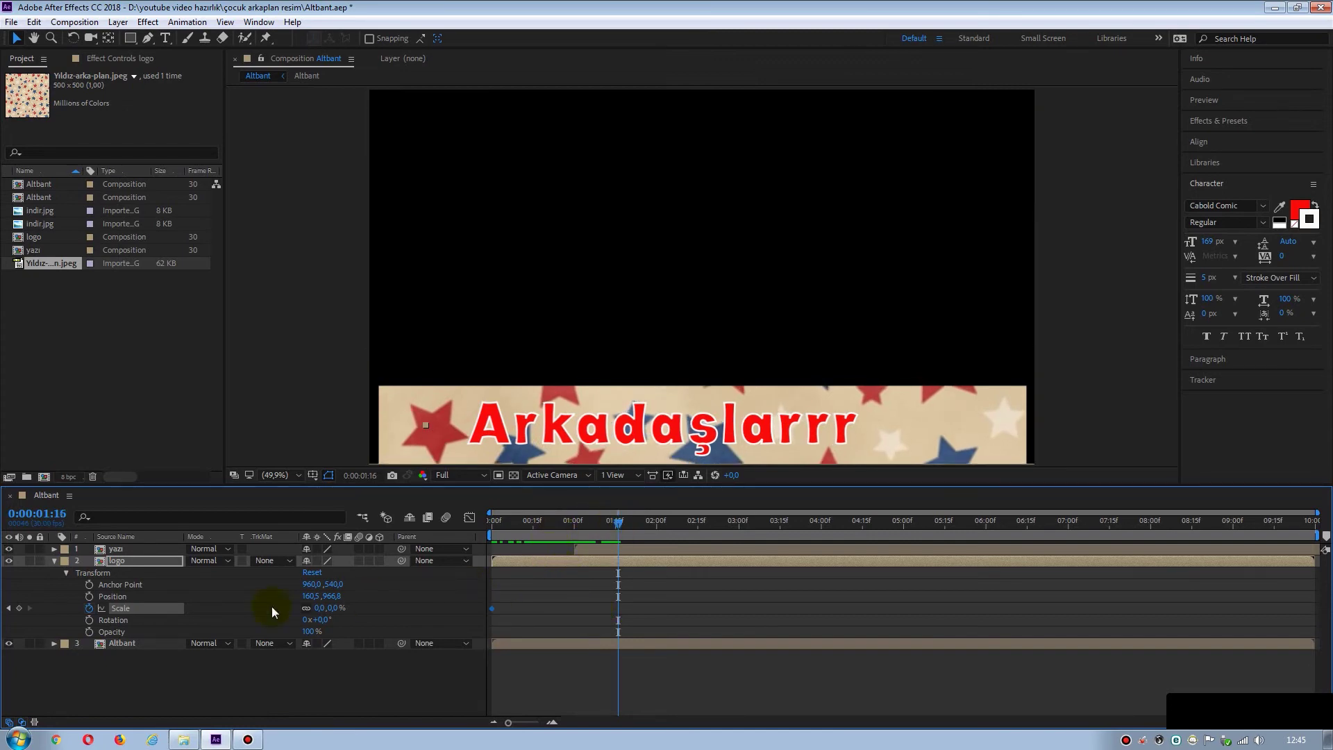
pyautogui.click(320, 608)
pyautogui.write('1')
pyautogui.press('Return')
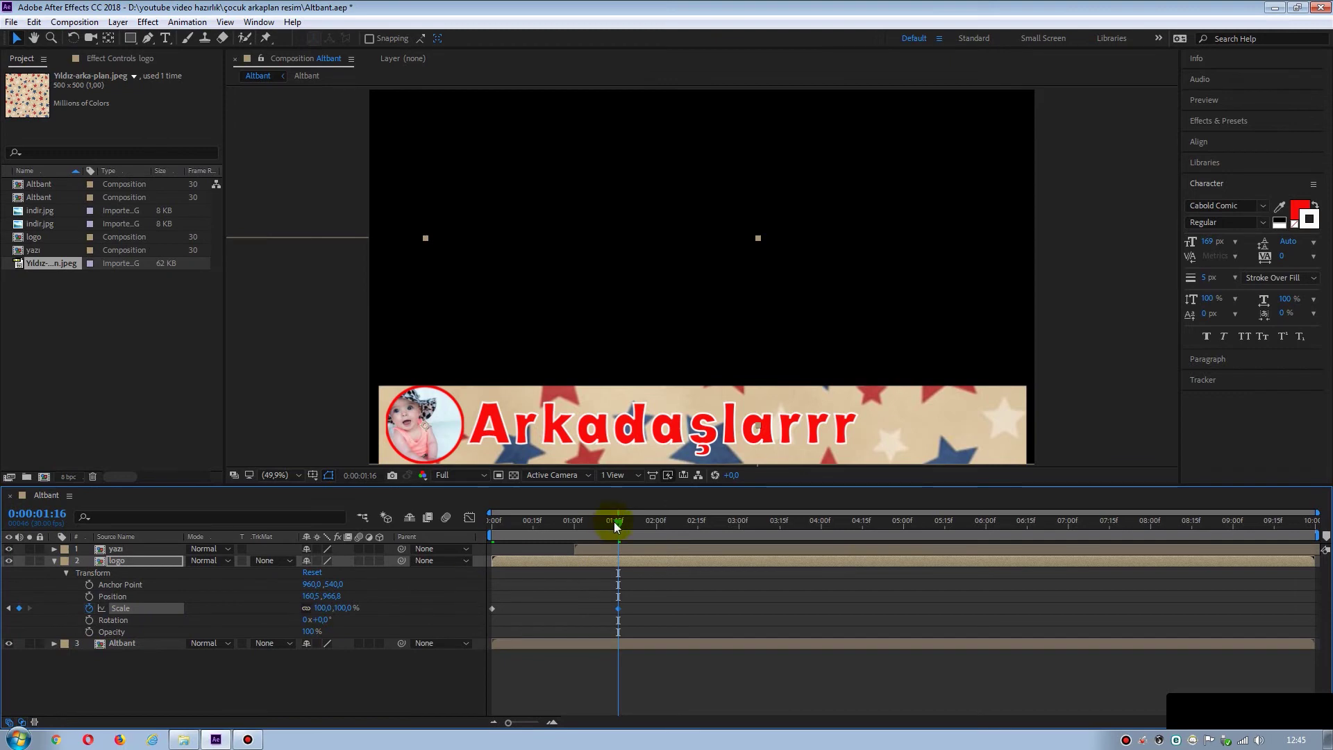
# Preview the banner and logo animation from the start.
pyautogui.moveTo(615, 526); pyautogui.dragTo(476, 547)
pyautogui.moveTo(629, 603); pyautogui.dragTo(484, 616)
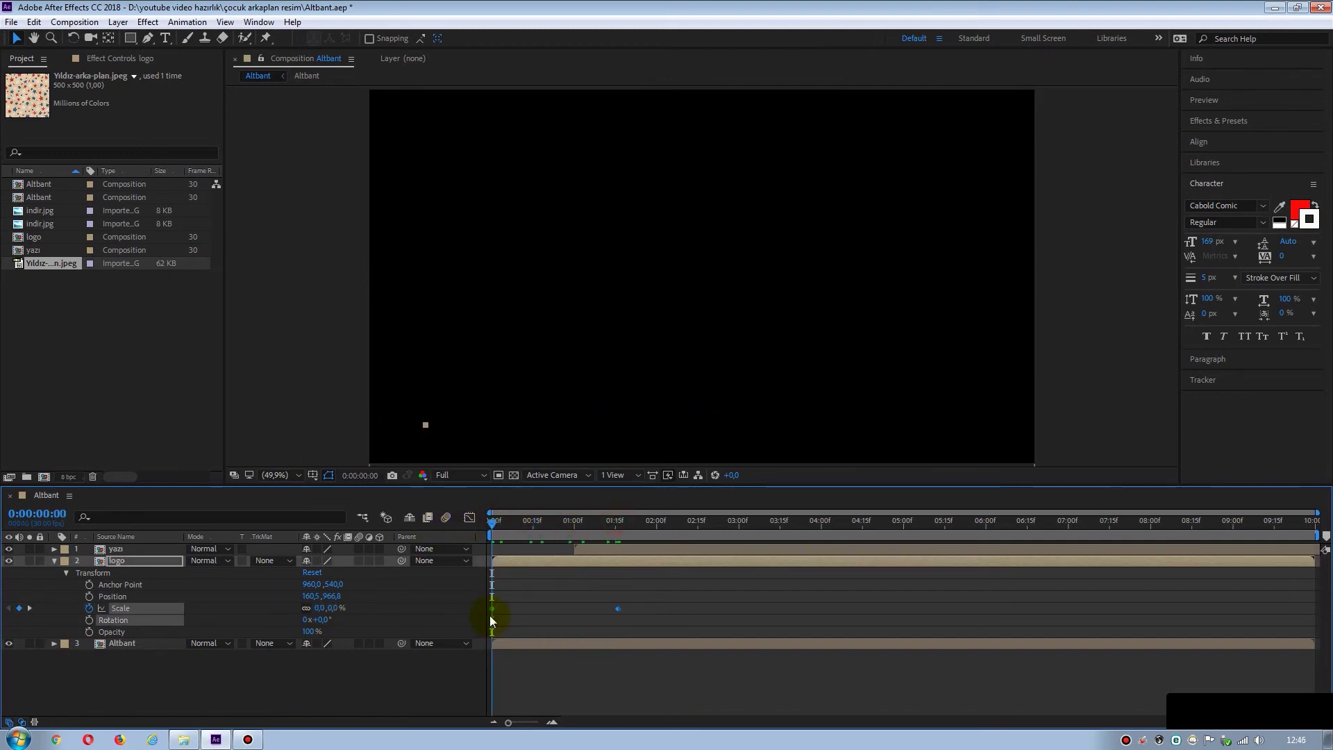
pyautogui.click(420, 688)
pyautogui.press('space')
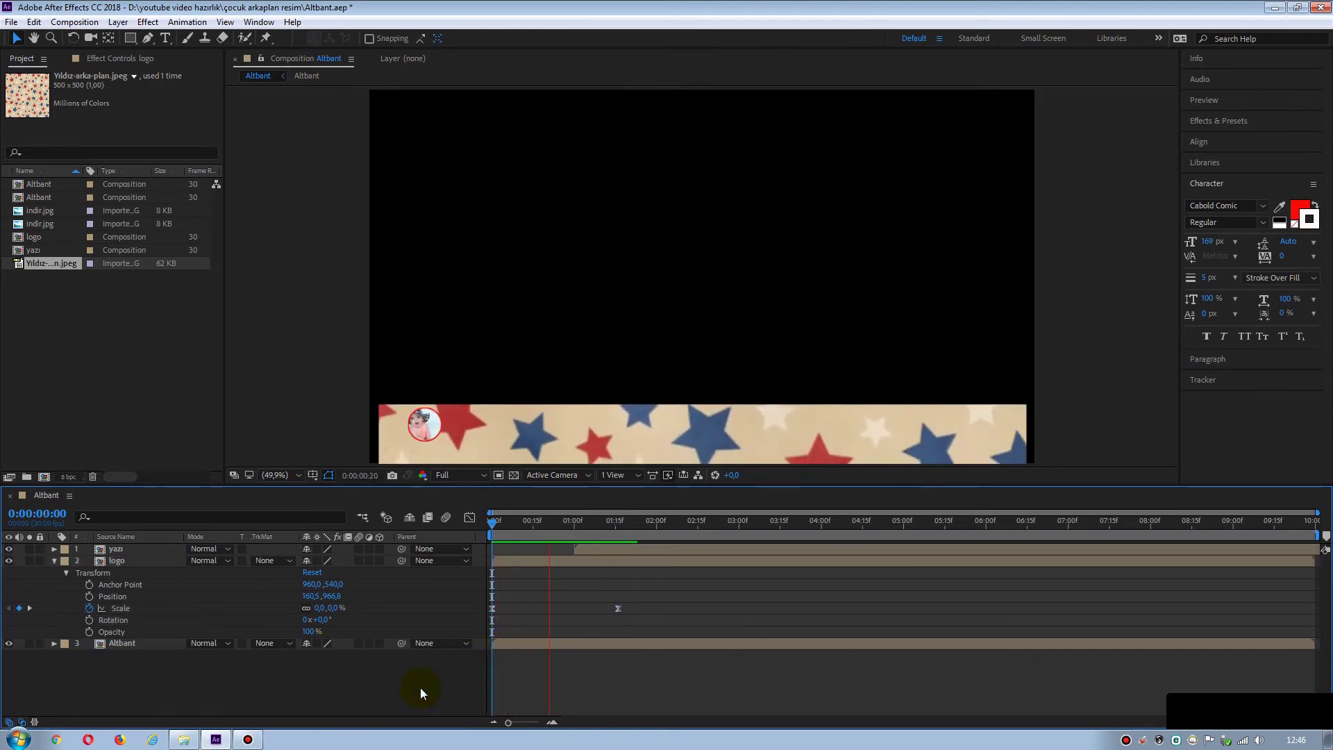
pyautogui.press('space')
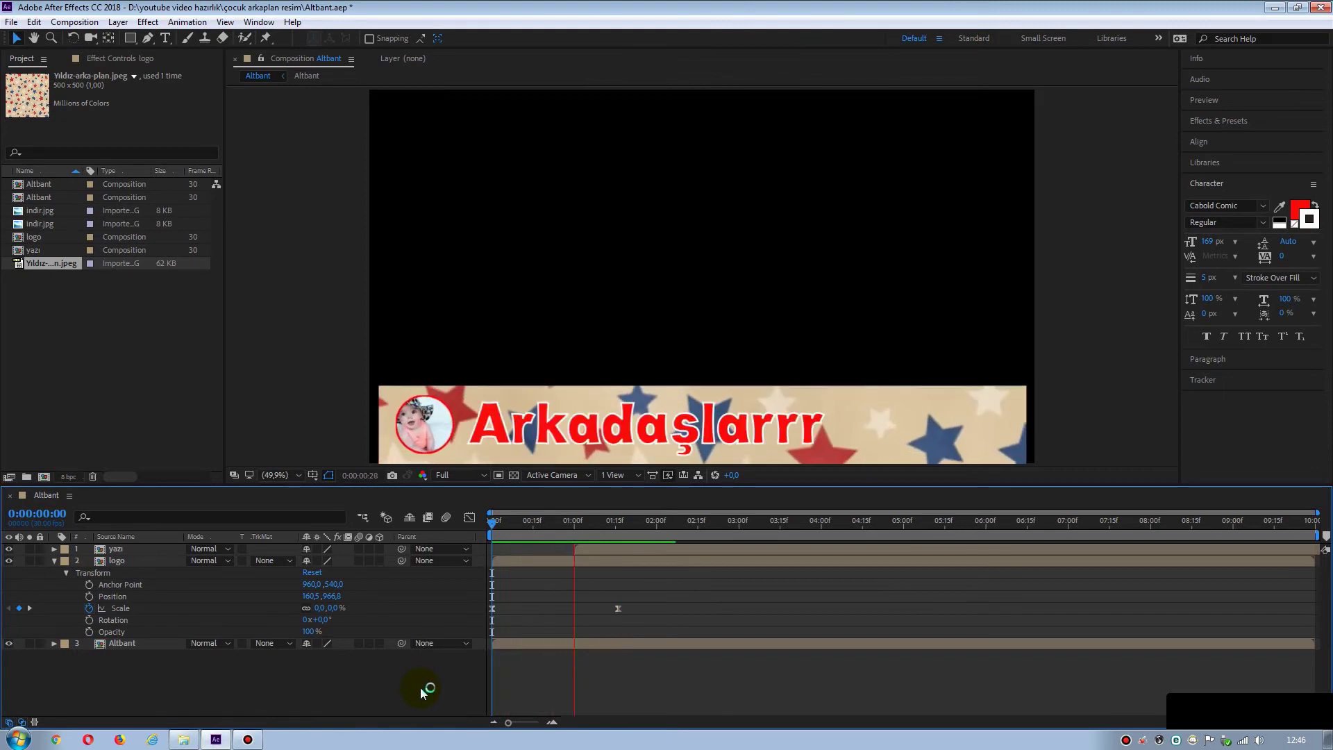
pyautogui.press('space')
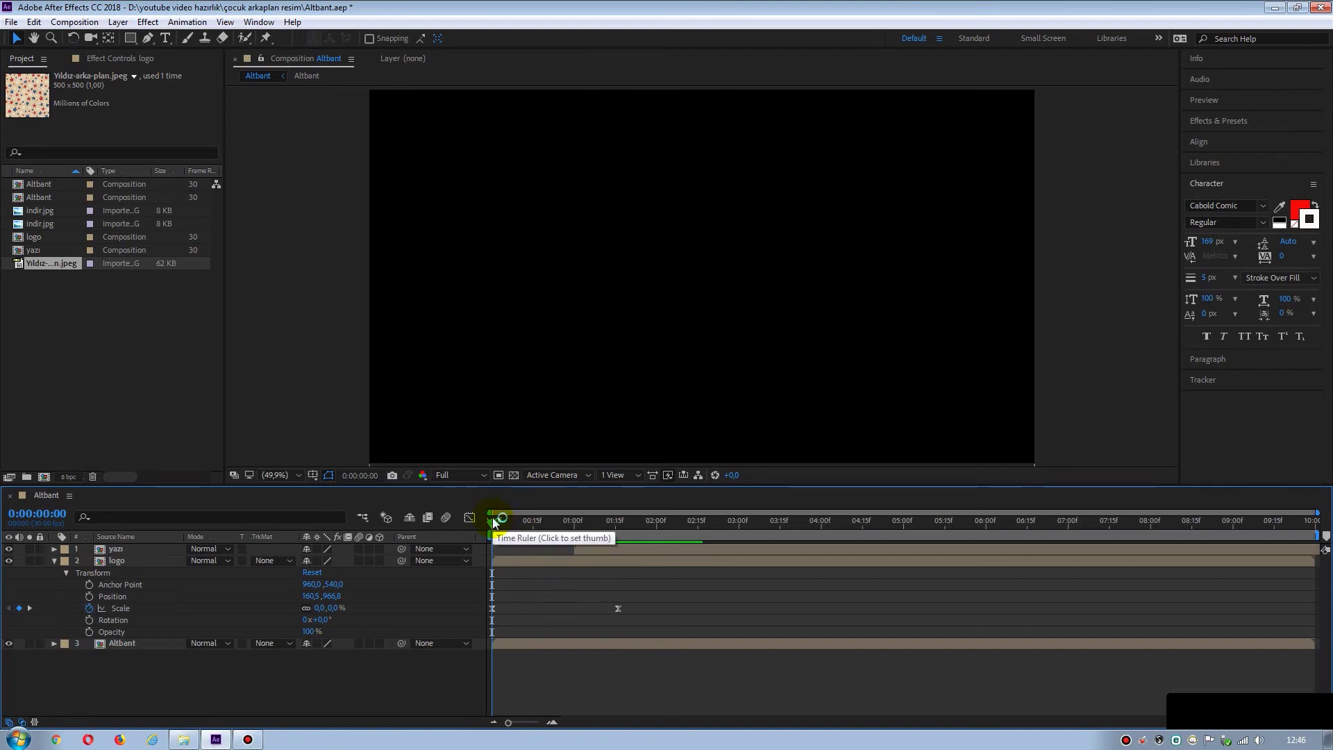
# Select the logo layer and scrub the opening to check its scale-in.
pyautogui.click(119, 560)
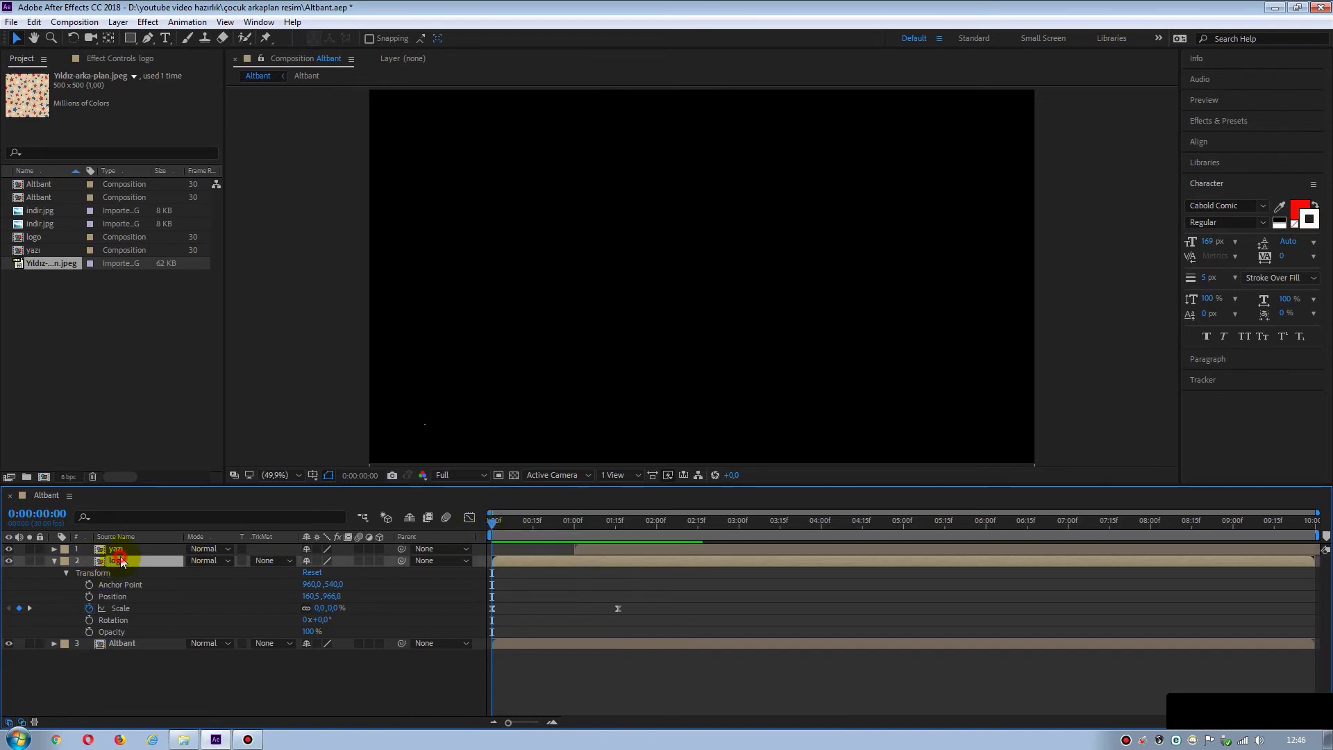
pyautogui.moveTo(494, 531); pyautogui.dragTo(602, 525)
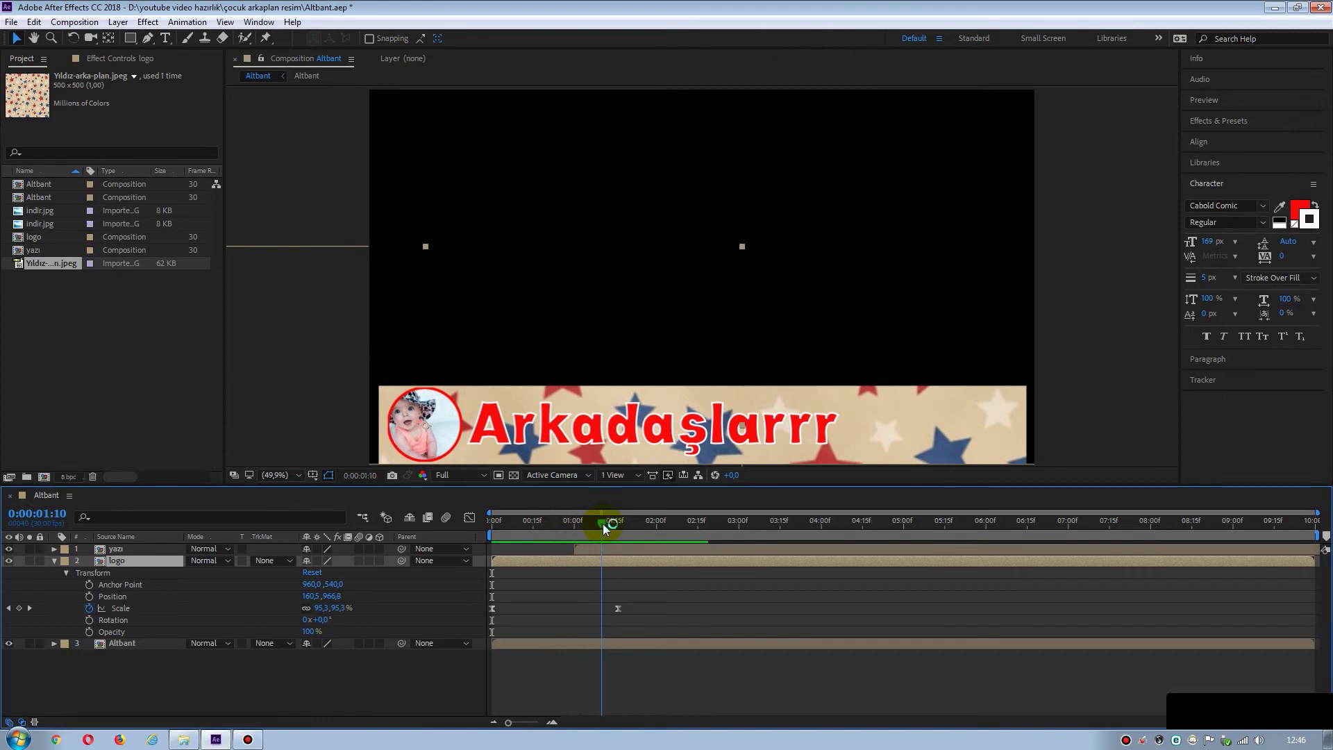
pyautogui.moveTo(603, 524)
pyautogui.mouseDown()
pyautogui.moveTo(681, 528)
pyautogui.moveTo(496, 527)
pyautogui.moveTo(593, 531)
pyautogui.mouseUp()
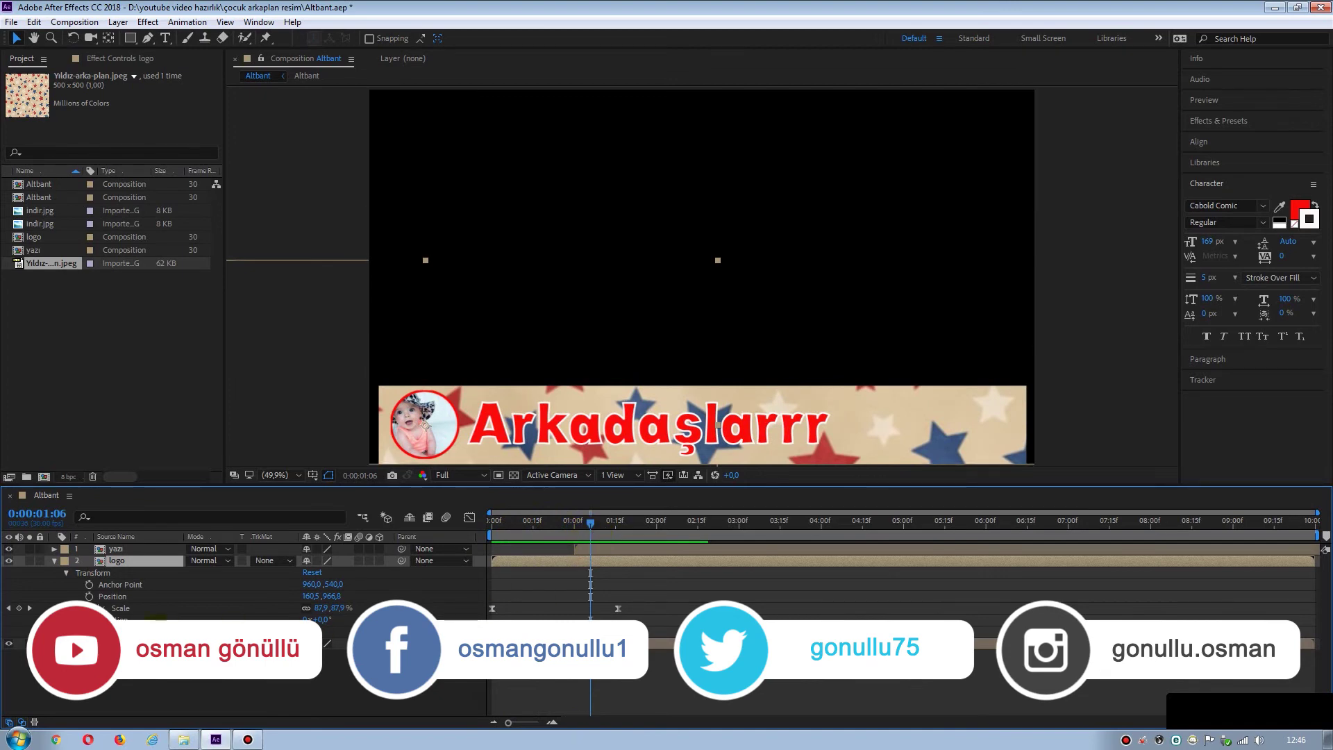
# Slide the logo layer and its Scale keyframes to start at 01:00f, then preview.
pyautogui.click(702, 276)
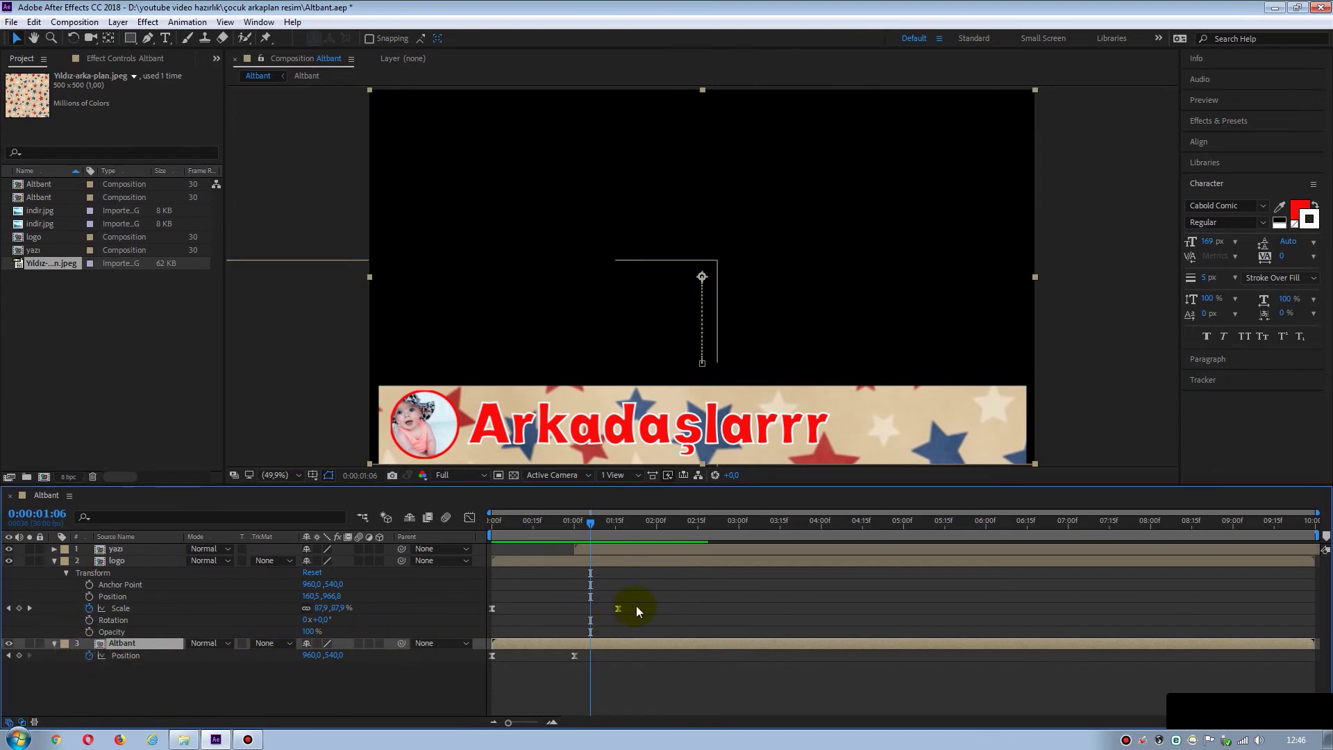
pyautogui.click(486, 608)
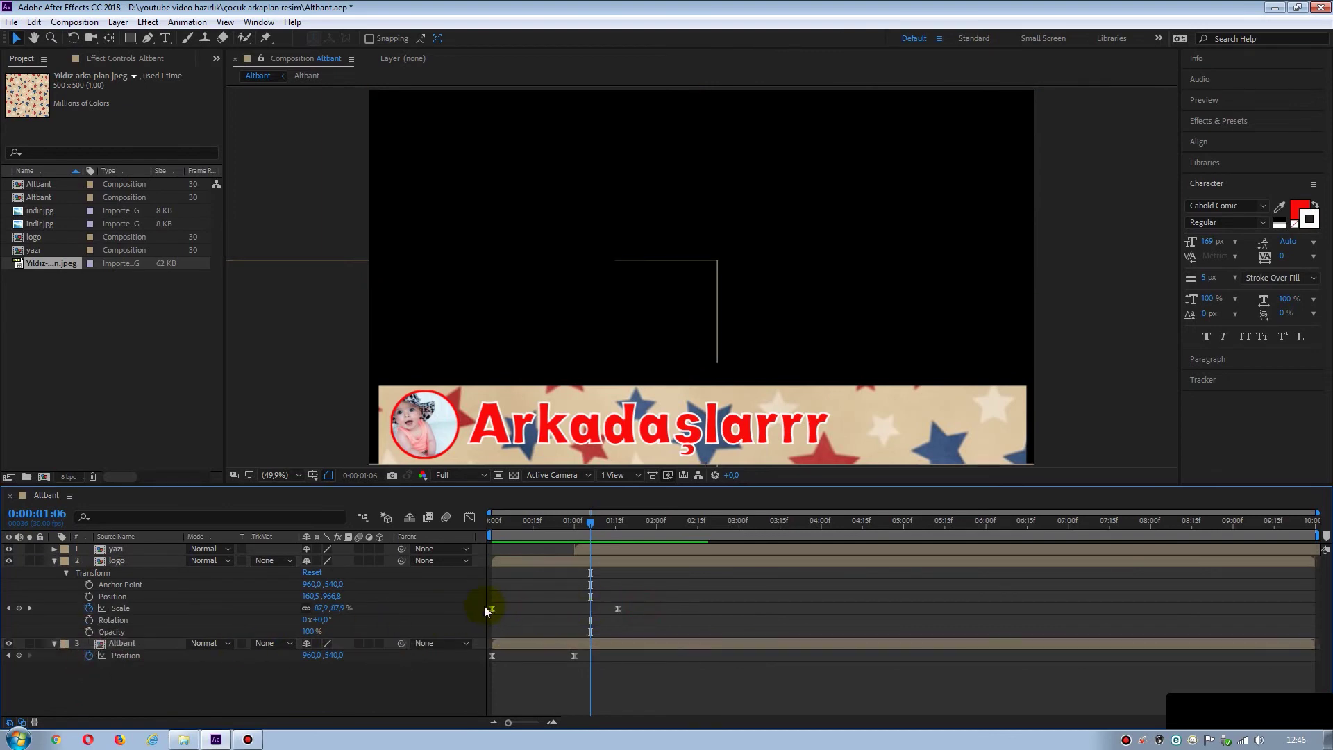
pyautogui.click(515, 563)
pyautogui.moveTo(512, 562)
pyautogui.mouseDown()
pyautogui.moveTo(594, 561)
pyautogui.moveTo(574, 528)
pyautogui.mouseUp()
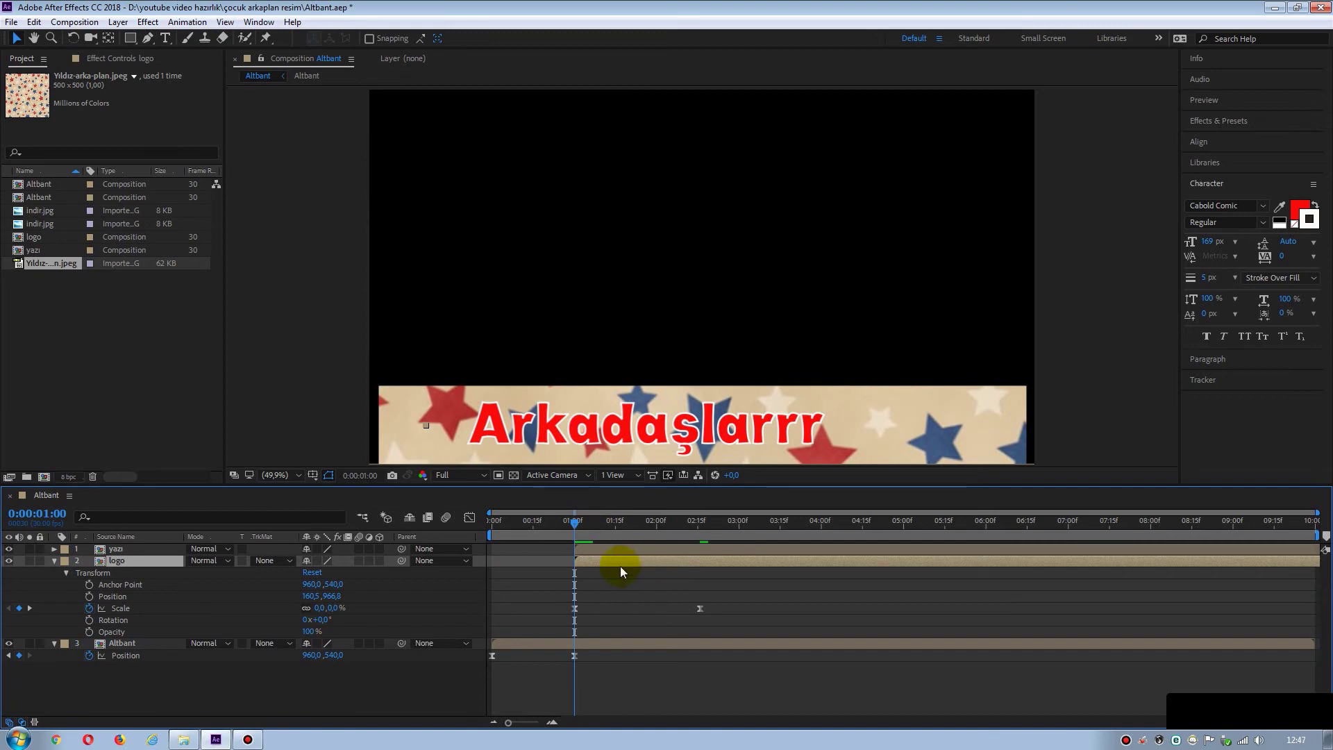
pyautogui.click(282, 703)
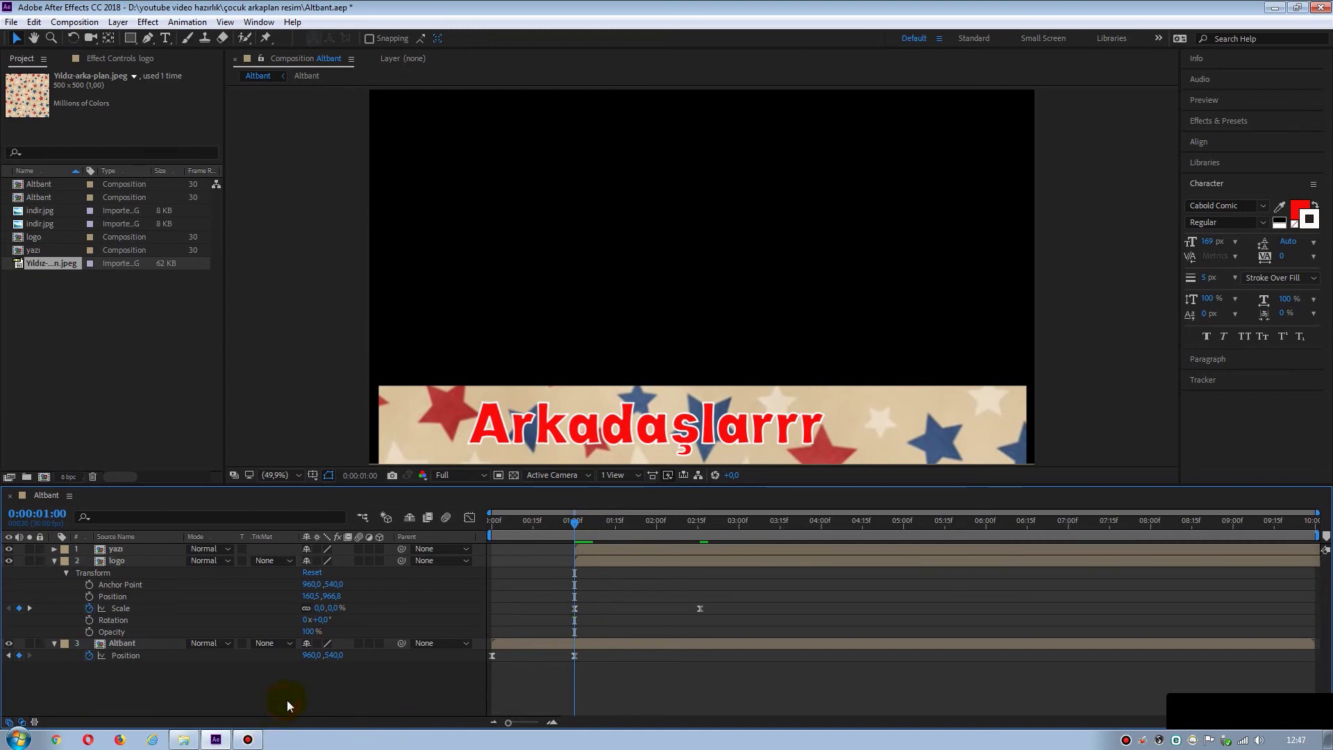
pyautogui.press('space')
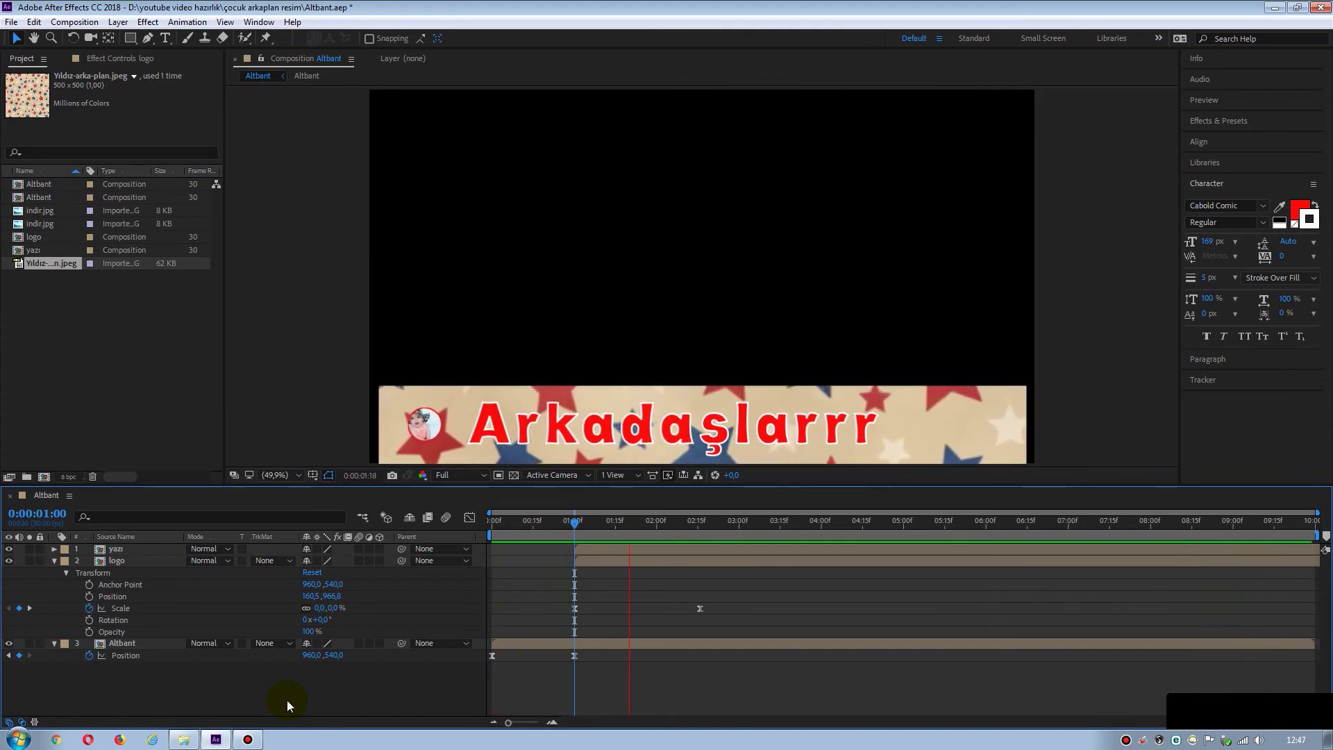
# Collapse the layers' expanded properties while the preview plays, then stop playback.
pyautogui.click(53, 559)
pyautogui.click(52, 572)
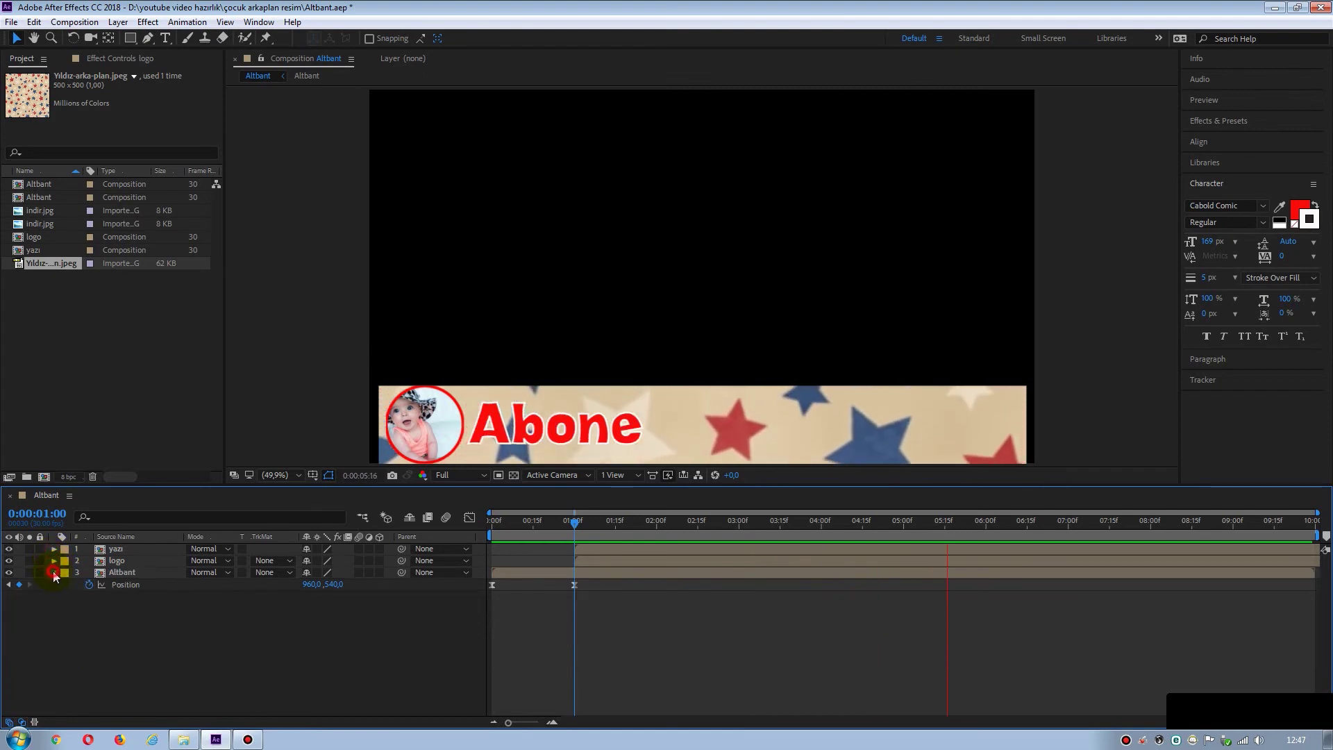
pyautogui.press('space')
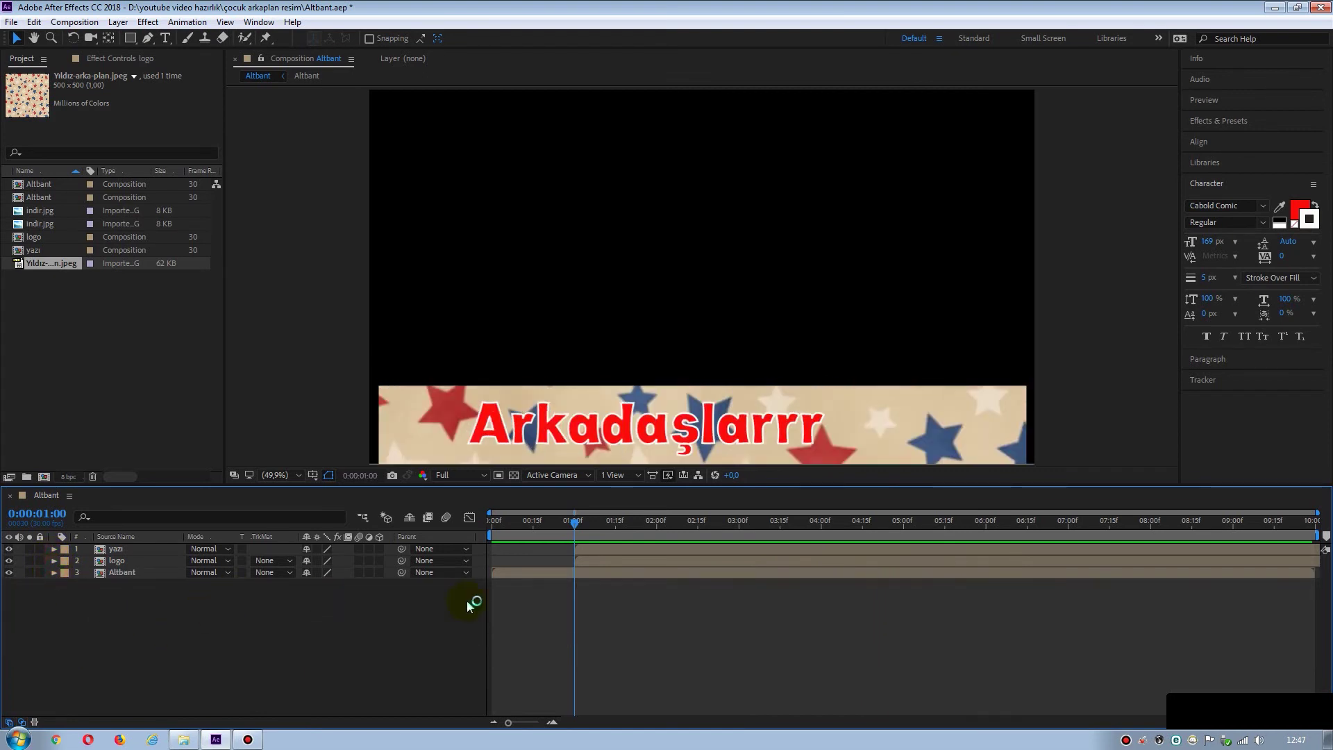
# Nudge the yazı text layer slightly later, preview it, and reveal the logo's Scale keyframes.
pyautogui.moveTo(590, 549); pyautogui.dragTo(603, 549)
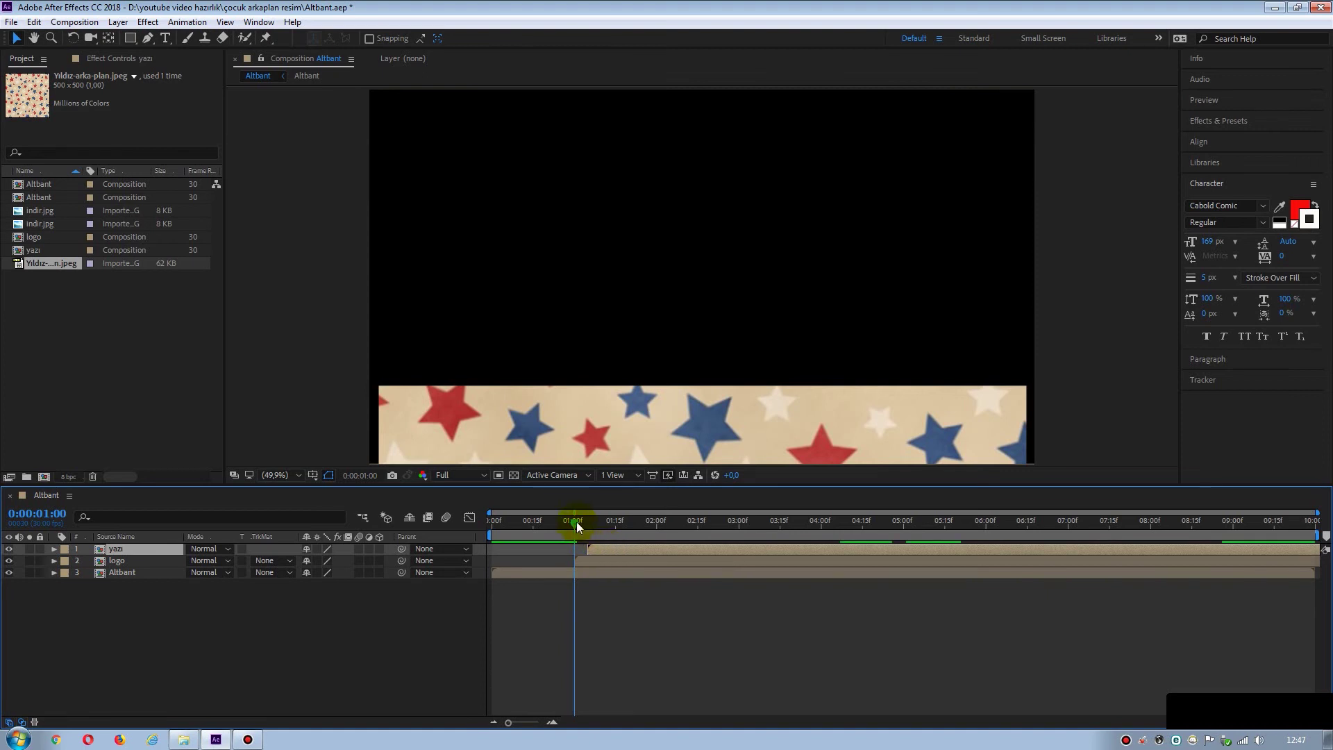
pyautogui.moveTo(576, 522); pyautogui.dragTo(464, 531)
pyautogui.press('space')
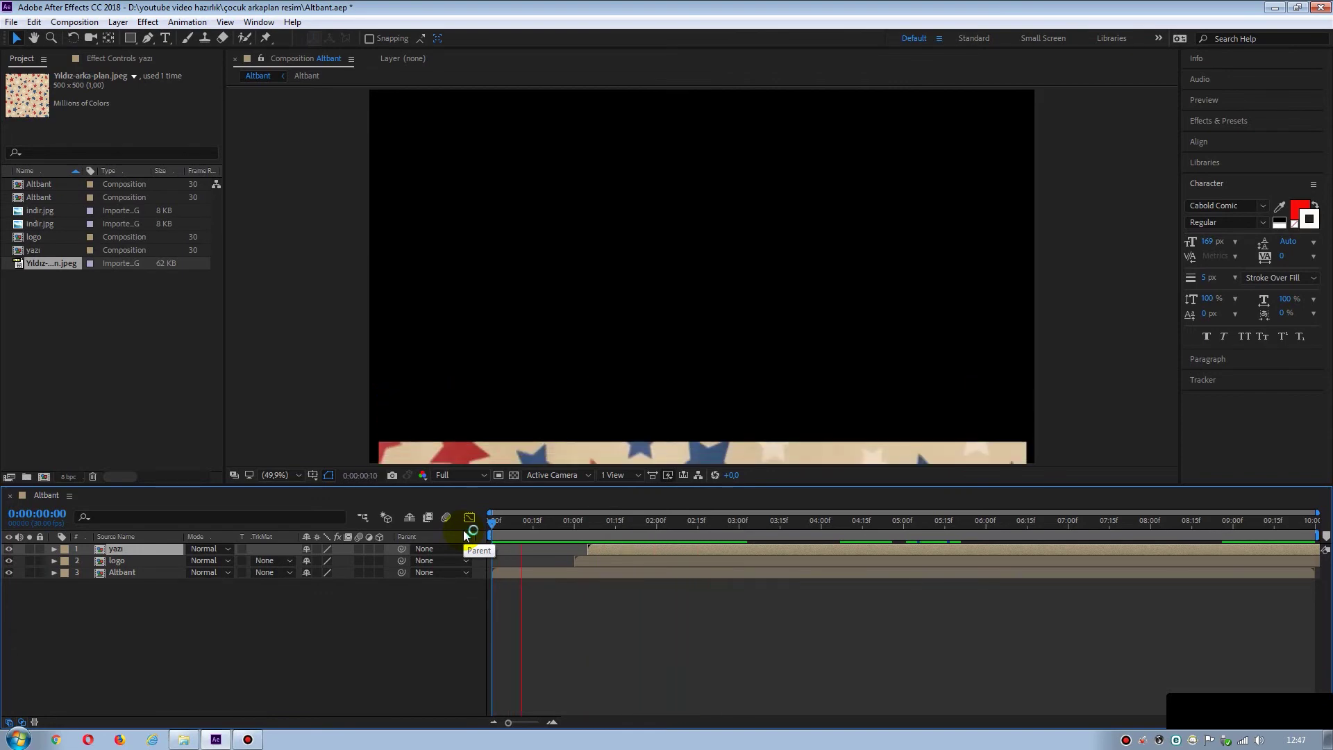
pyautogui.press('space')
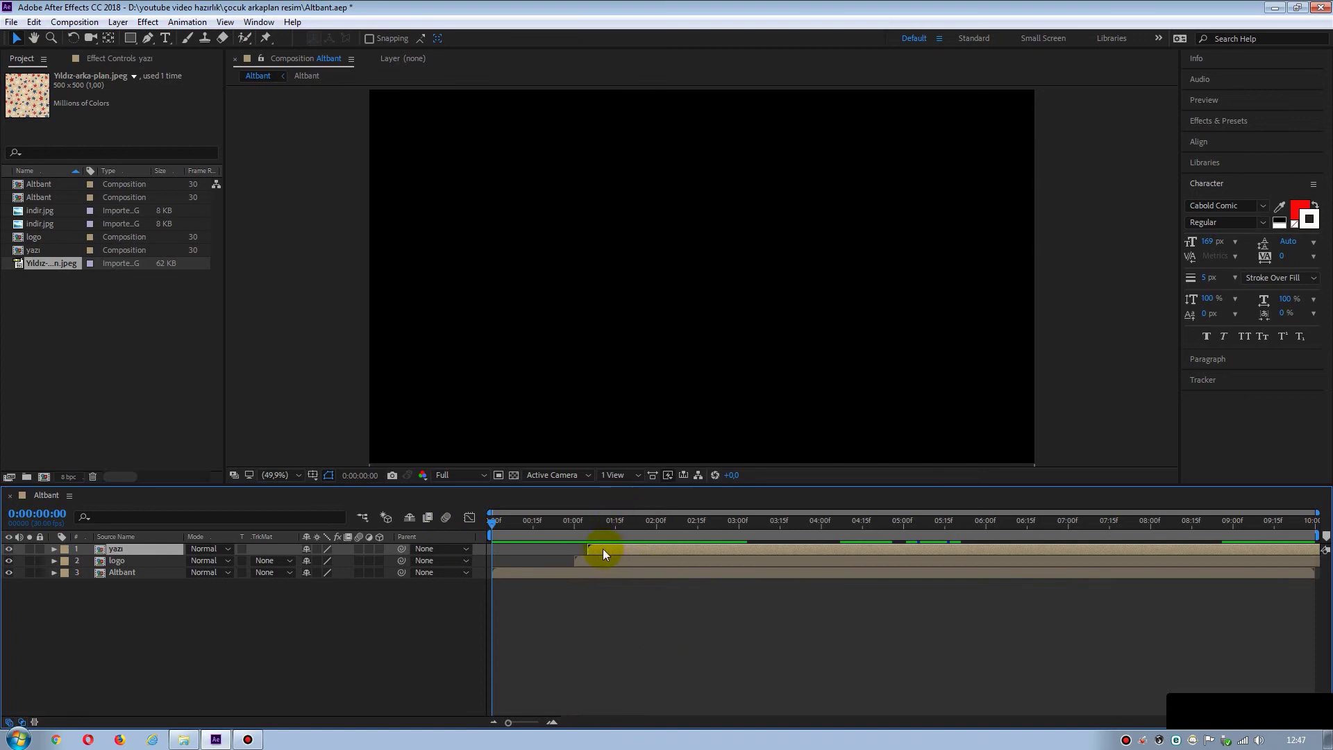
pyautogui.click(116, 561)
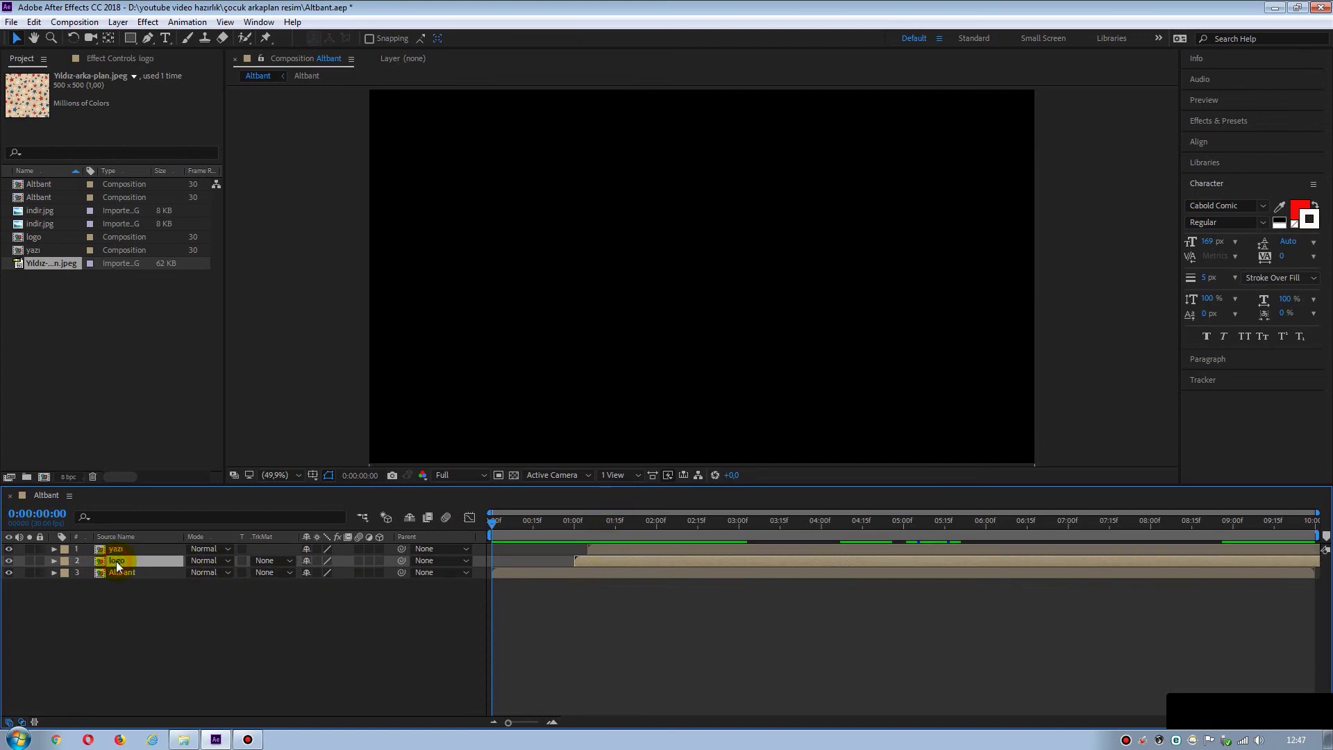
pyautogui.press('s')
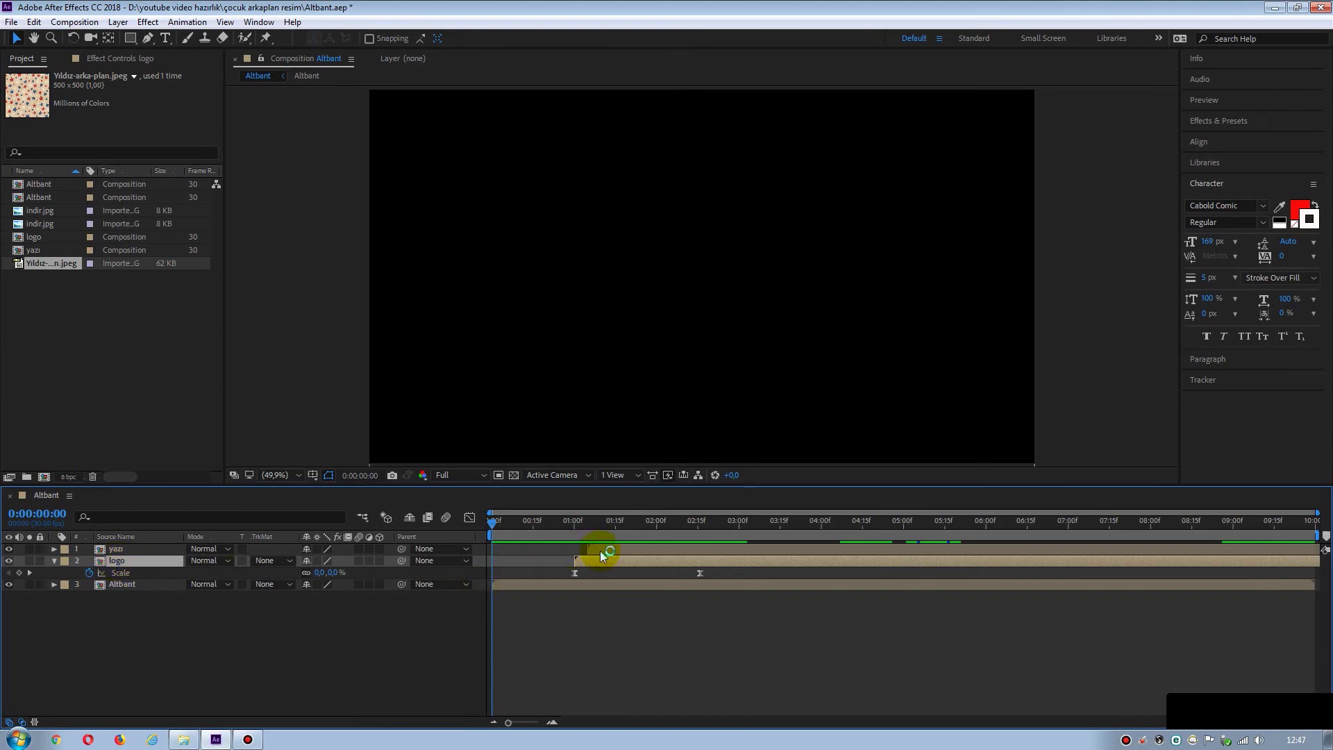
# Start the yazı text layer just after 2 seconds, after the logo's final Scale keyframe, and preview.
pyautogui.moveTo(600, 548); pyautogui.dragTo(710, 547)
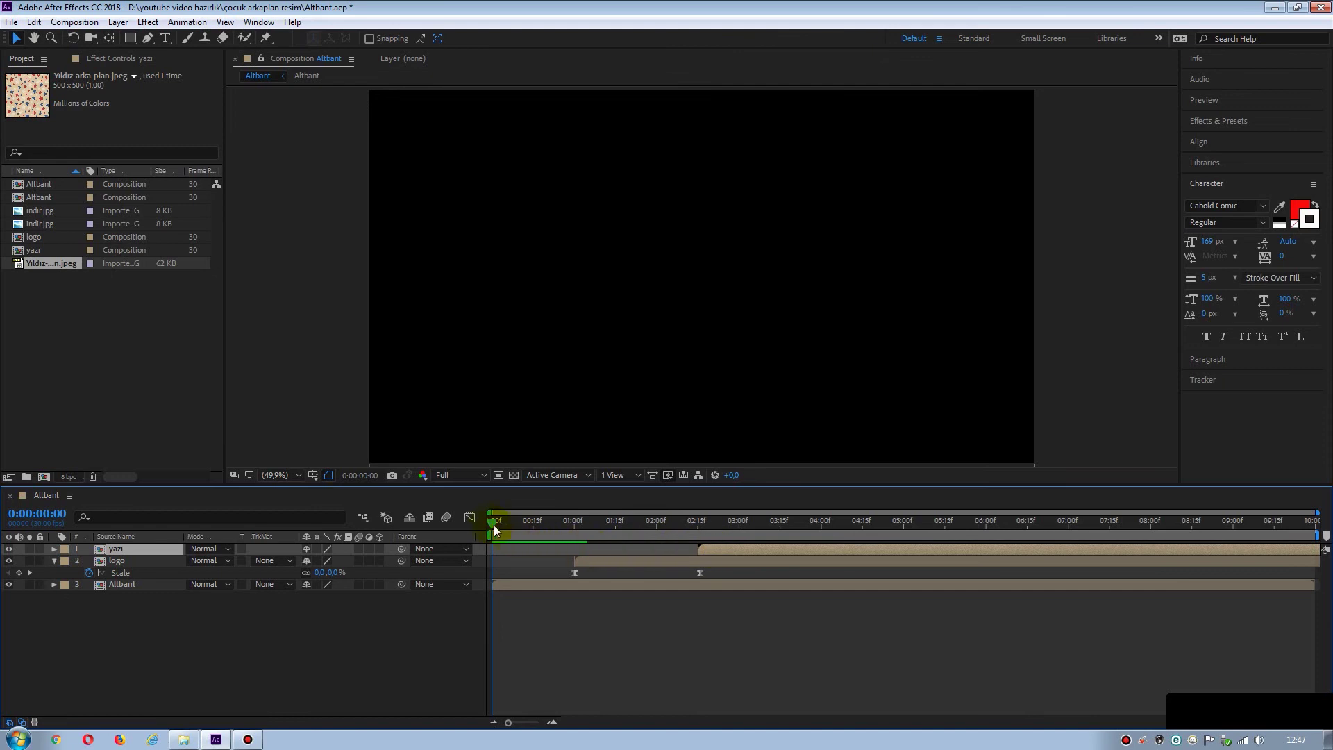
pyautogui.press('space')
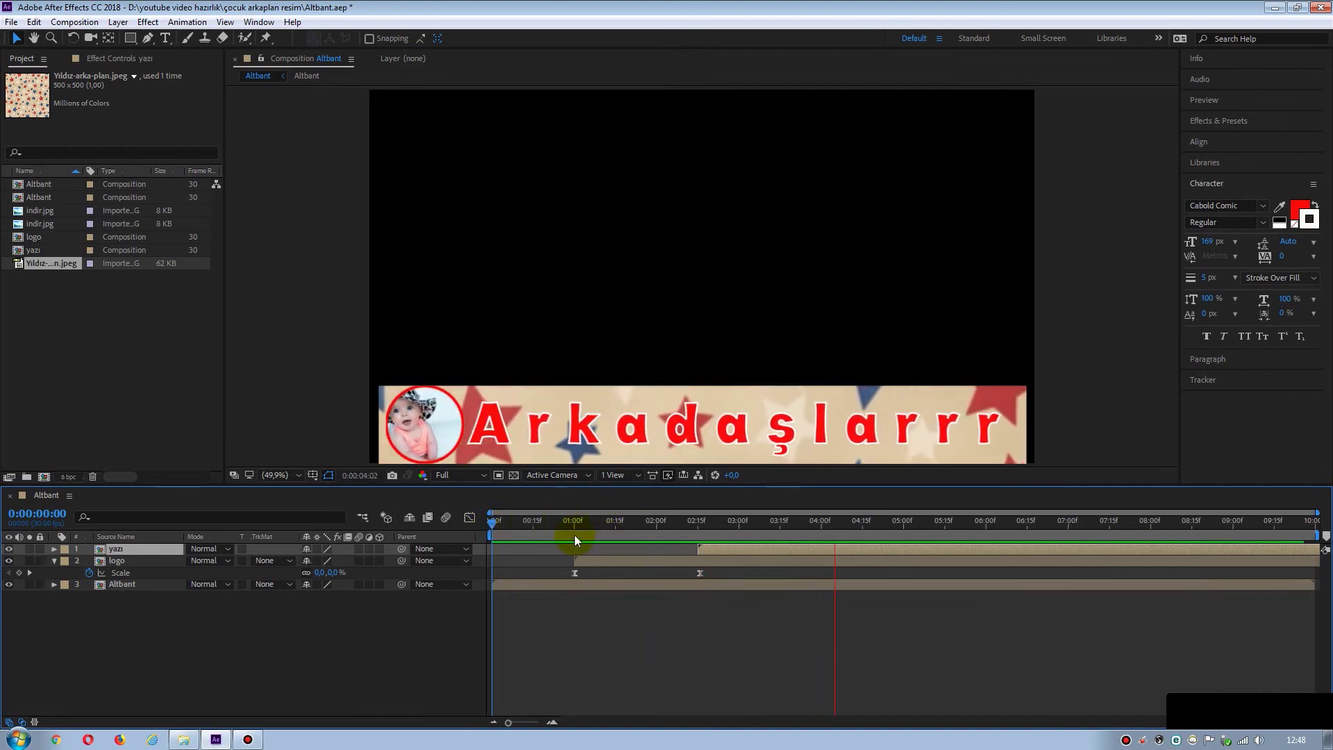
pyautogui.press('space')
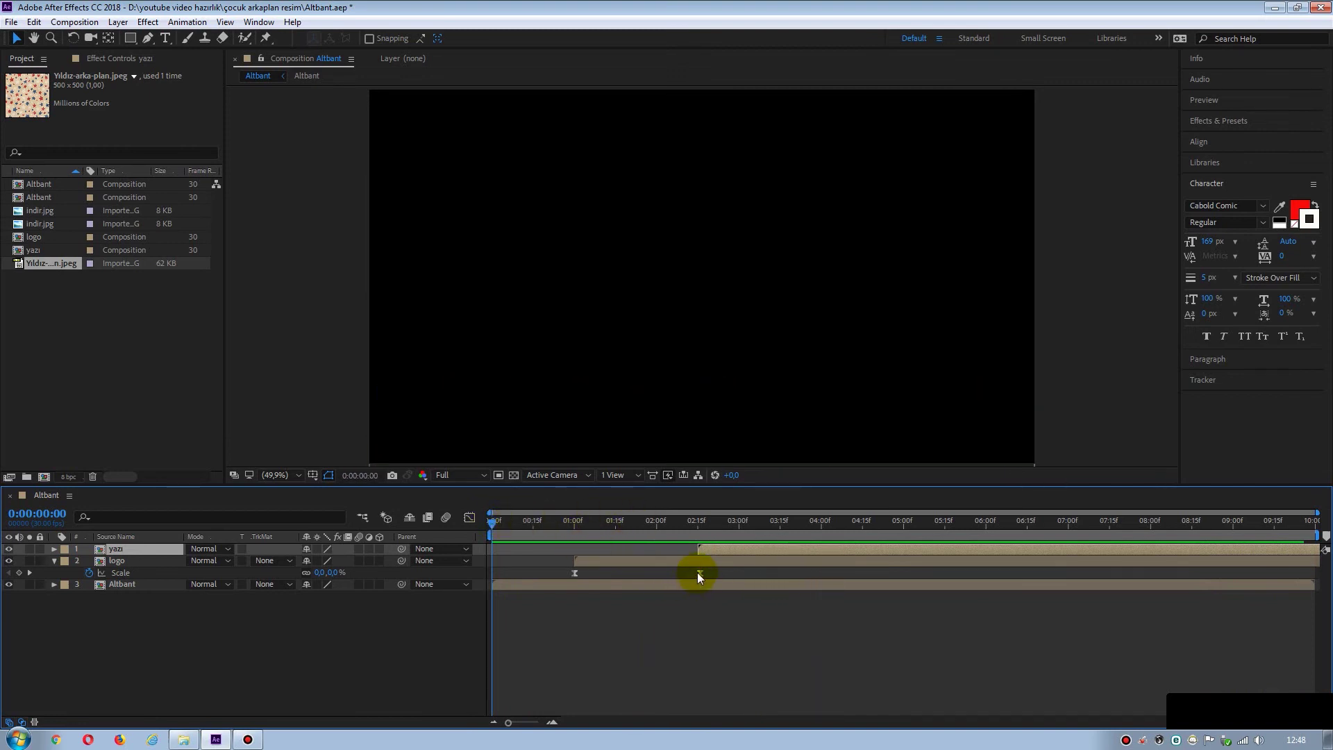
pyautogui.moveTo(698, 574)
pyautogui.click(698, 572)
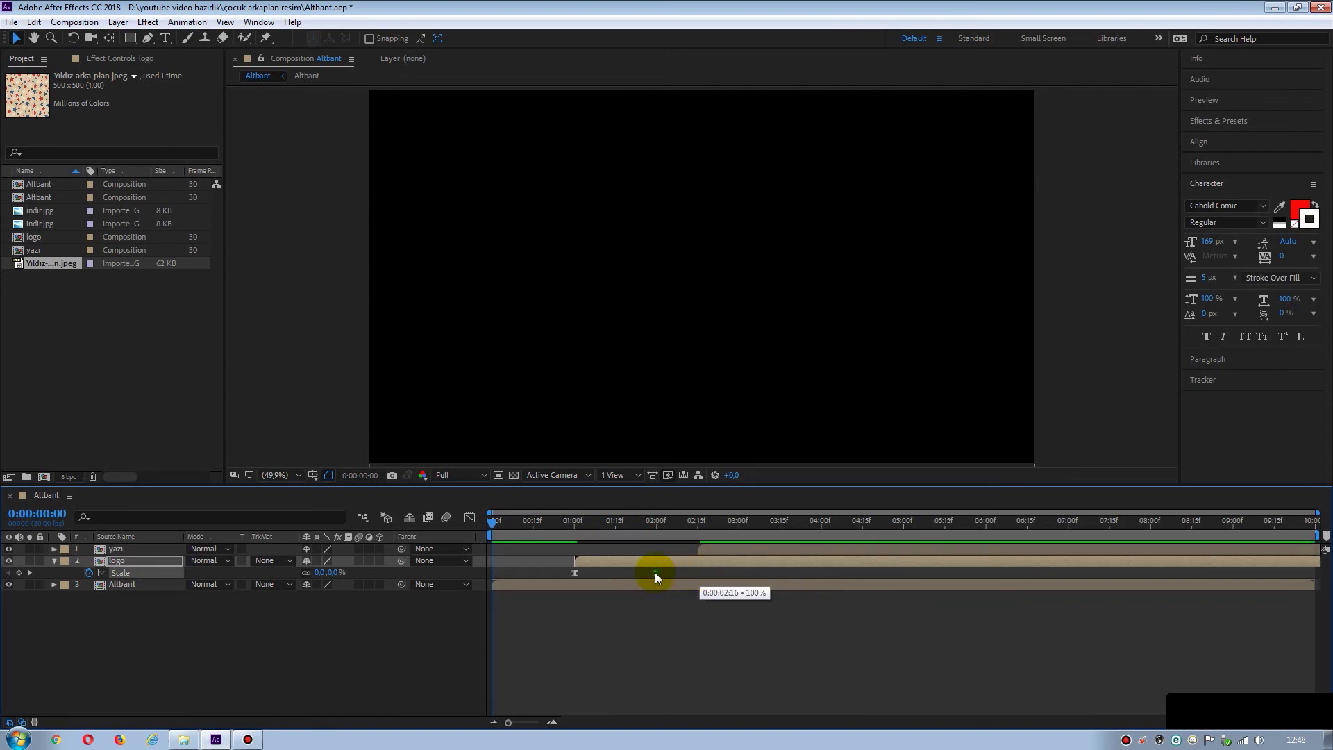
pyautogui.moveTo(722, 549); pyautogui.dragTo(689, 548)
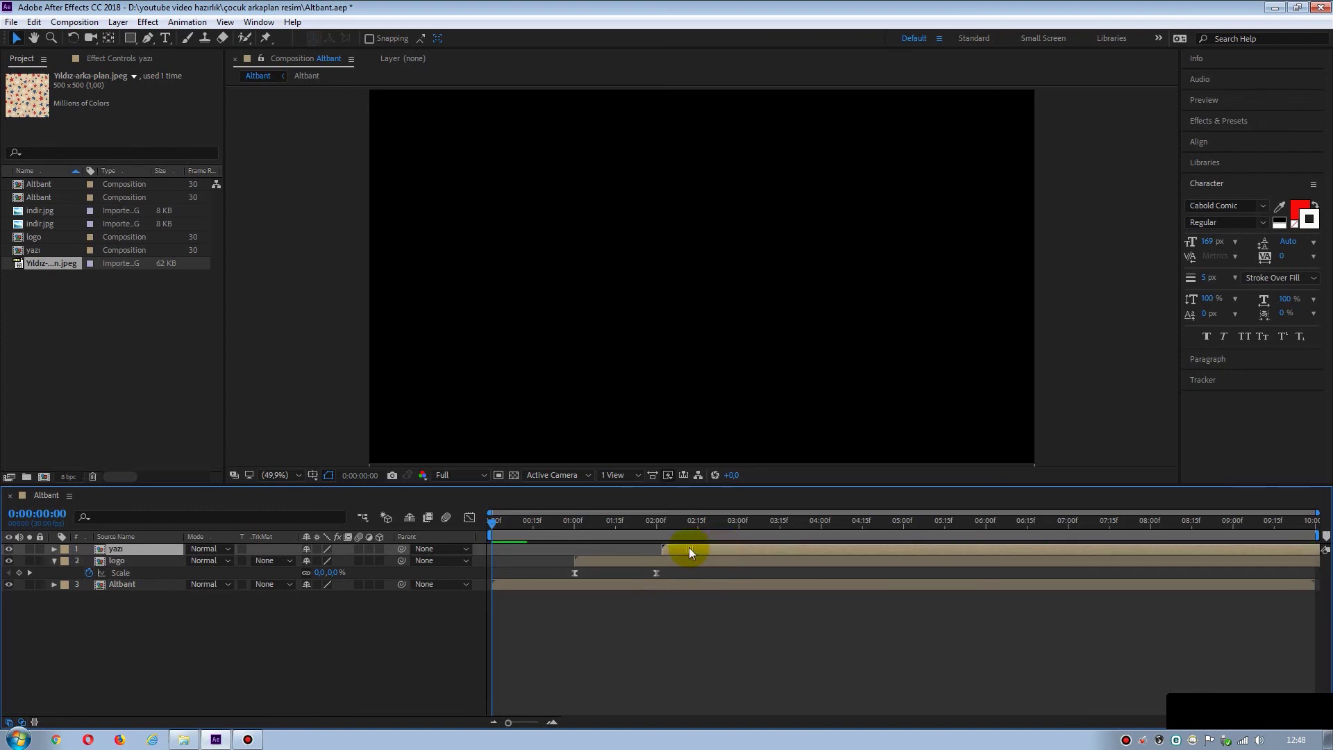
pyautogui.press('space')
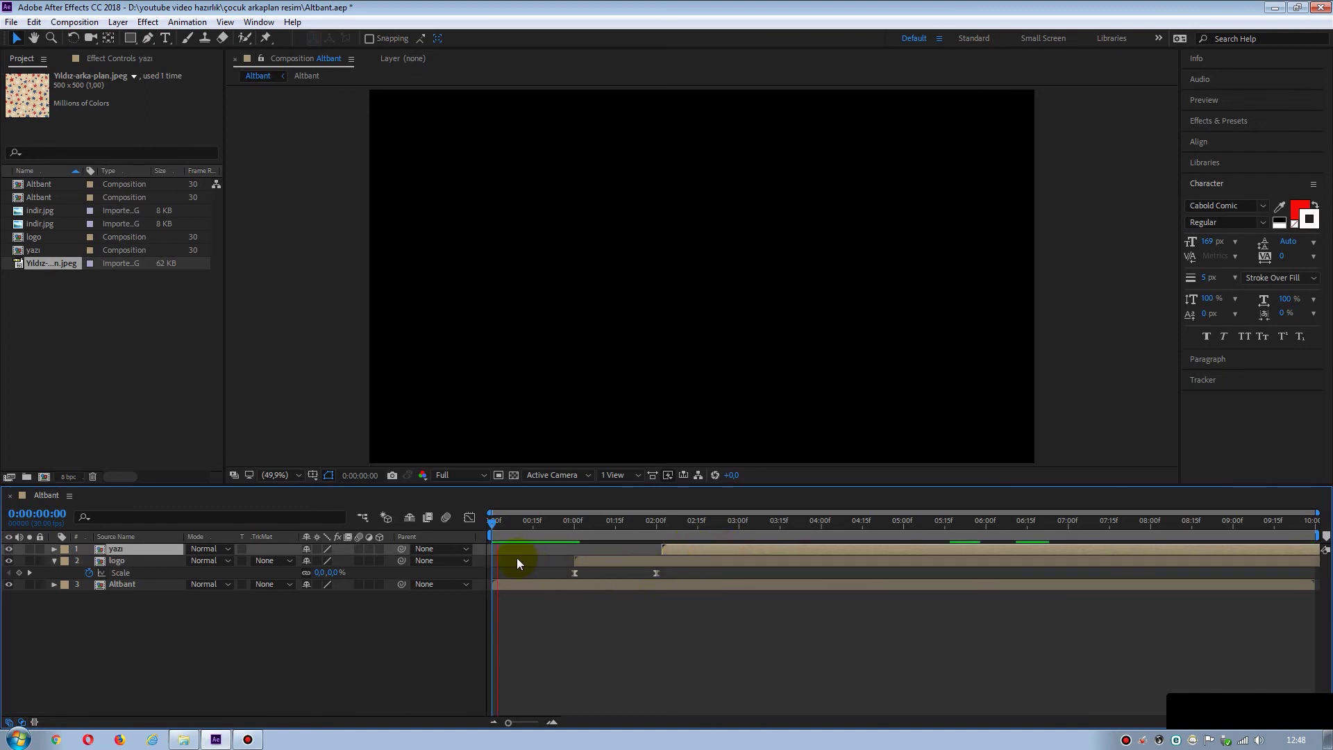
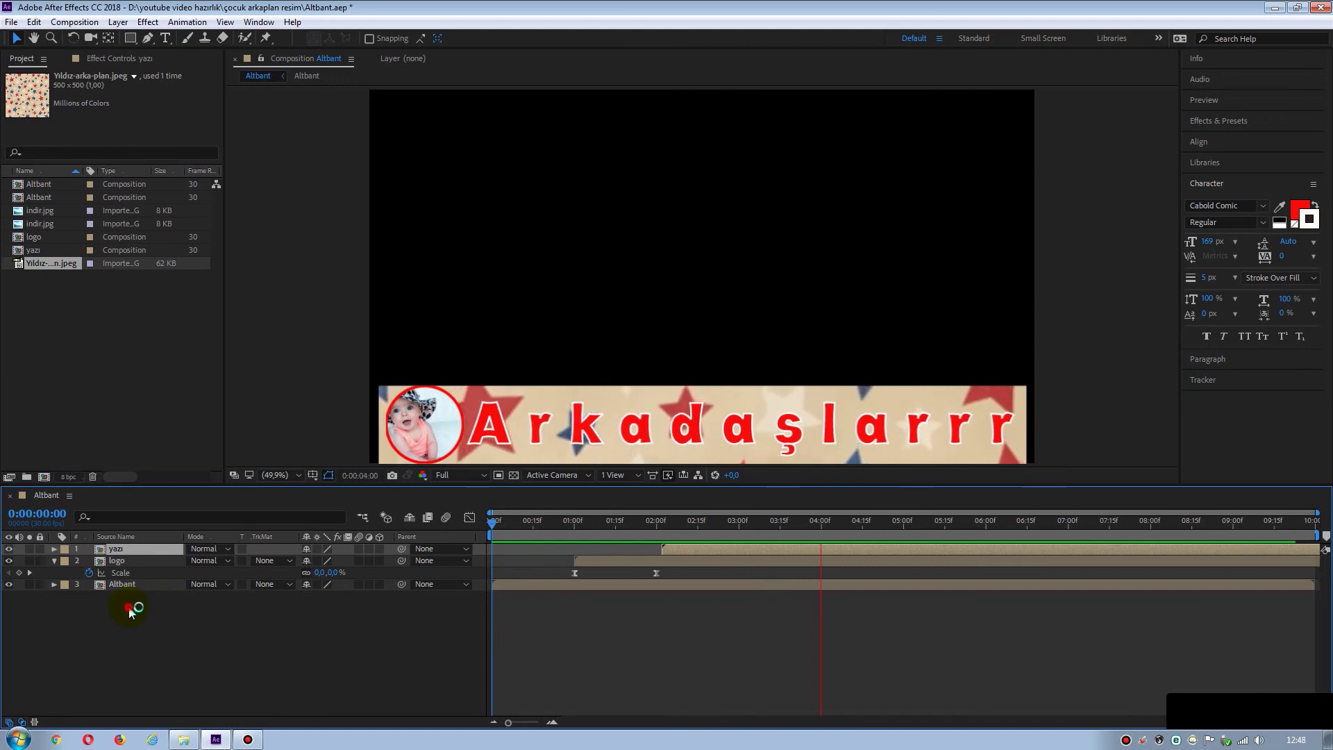
# Collapse the logo layer's Scale, stop the preview, and turn on the transparency grid.
pyautogui.click(54, 560)
pyautogui.press('space')
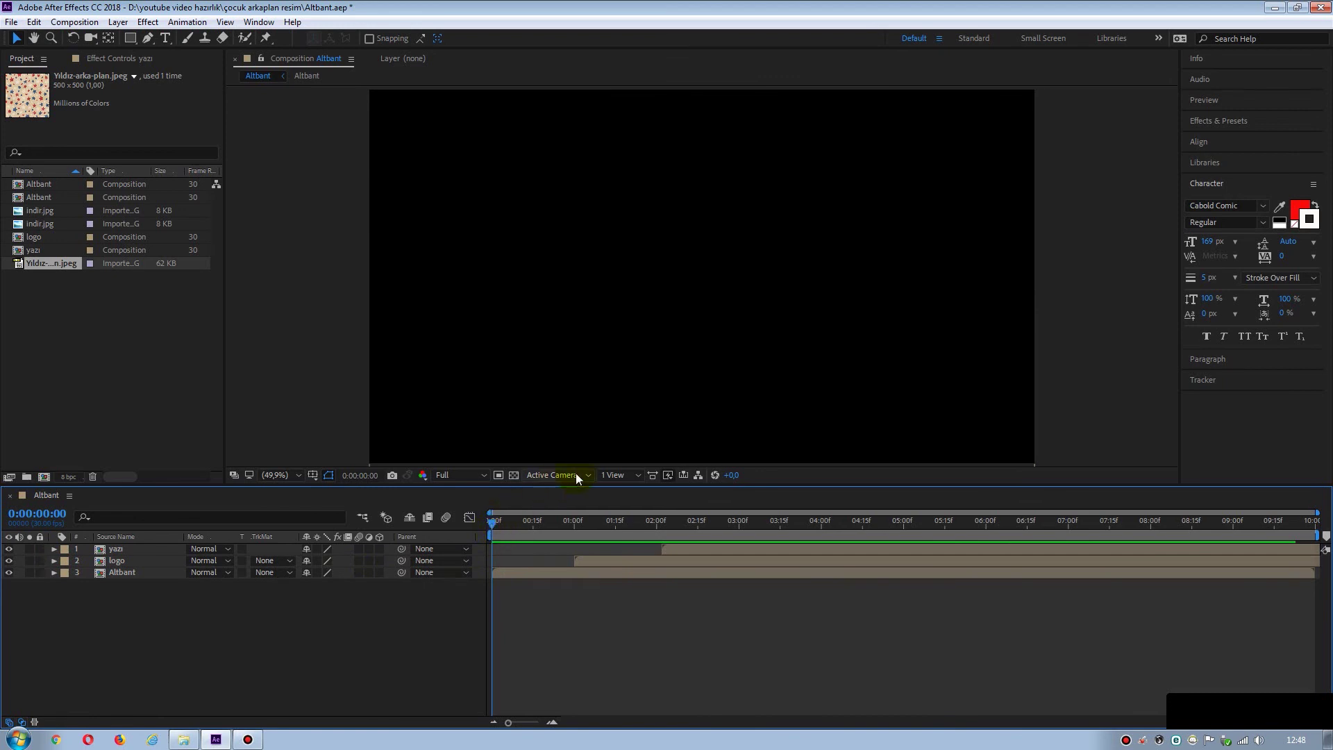
pyautogui.click(514, 476)
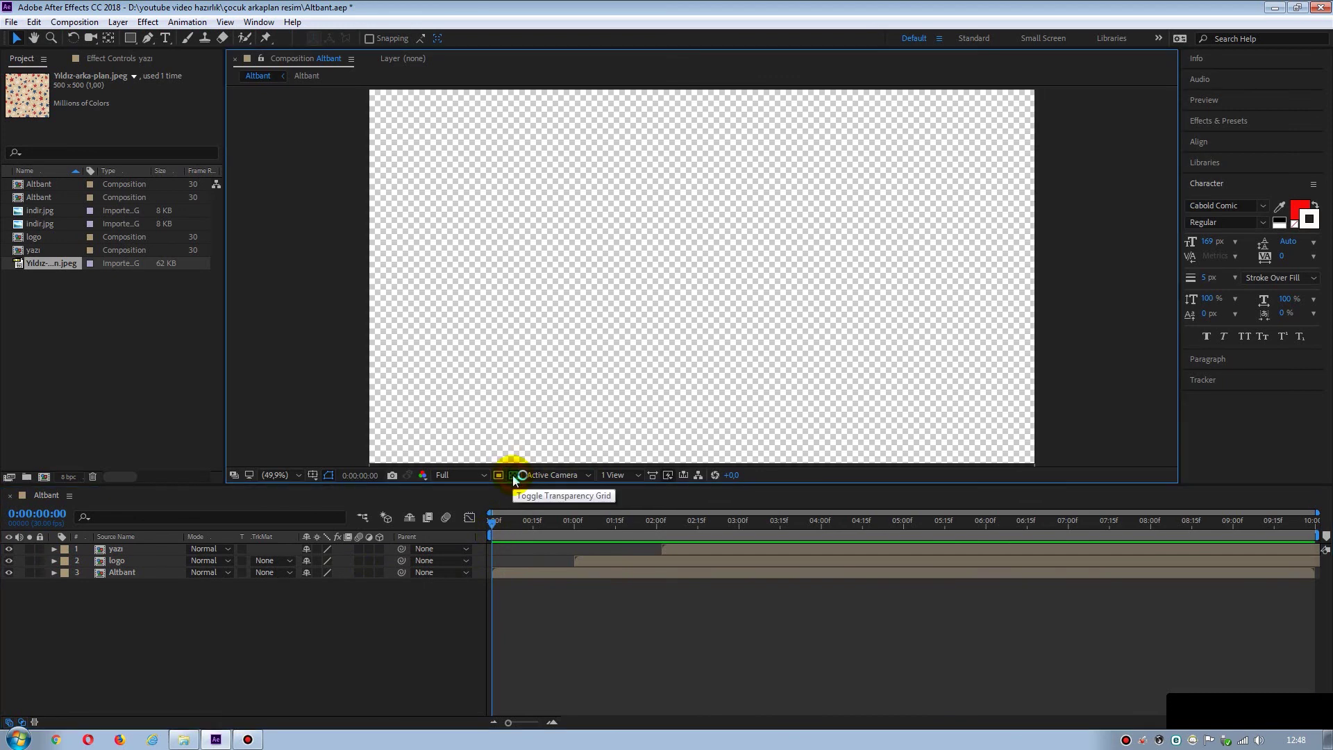
pyautogui.click(411, 612)
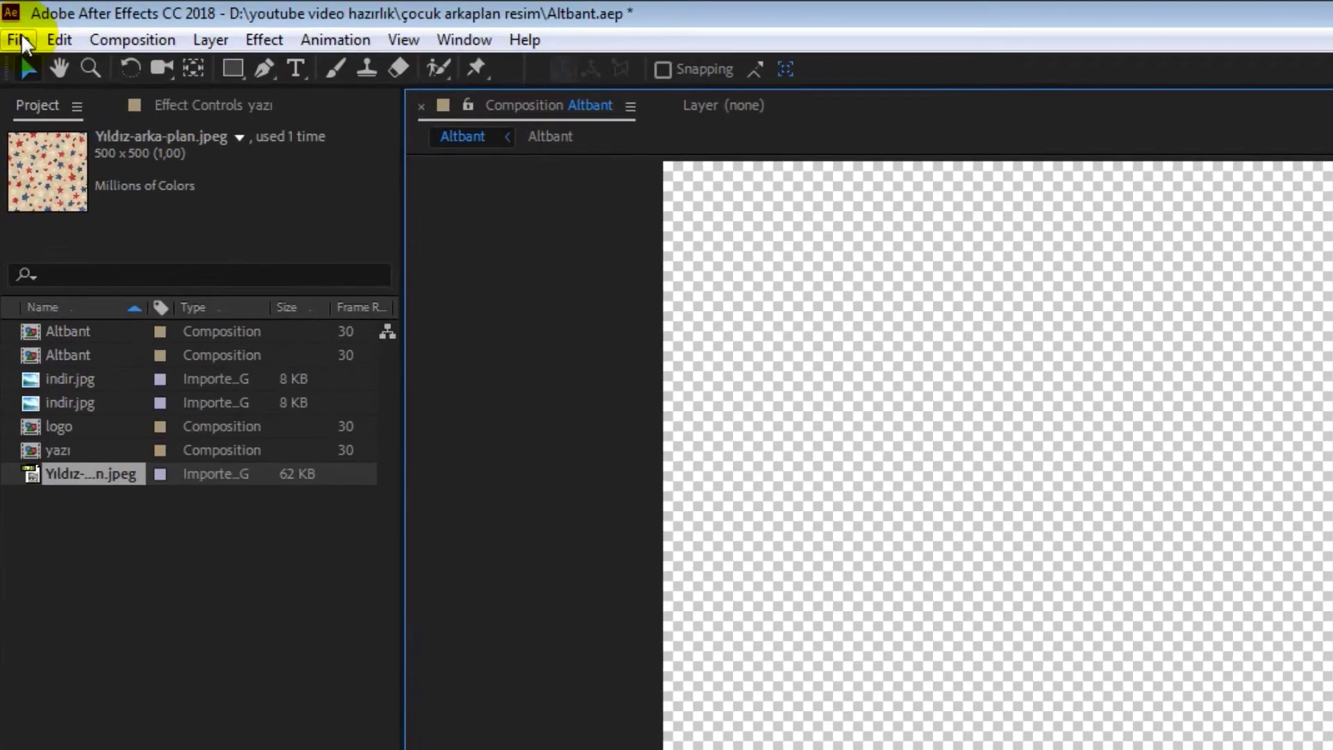
# Save the project, then add the Altbant composition to the Render Queue via File > Export.
pyautogui.click(12, 21)
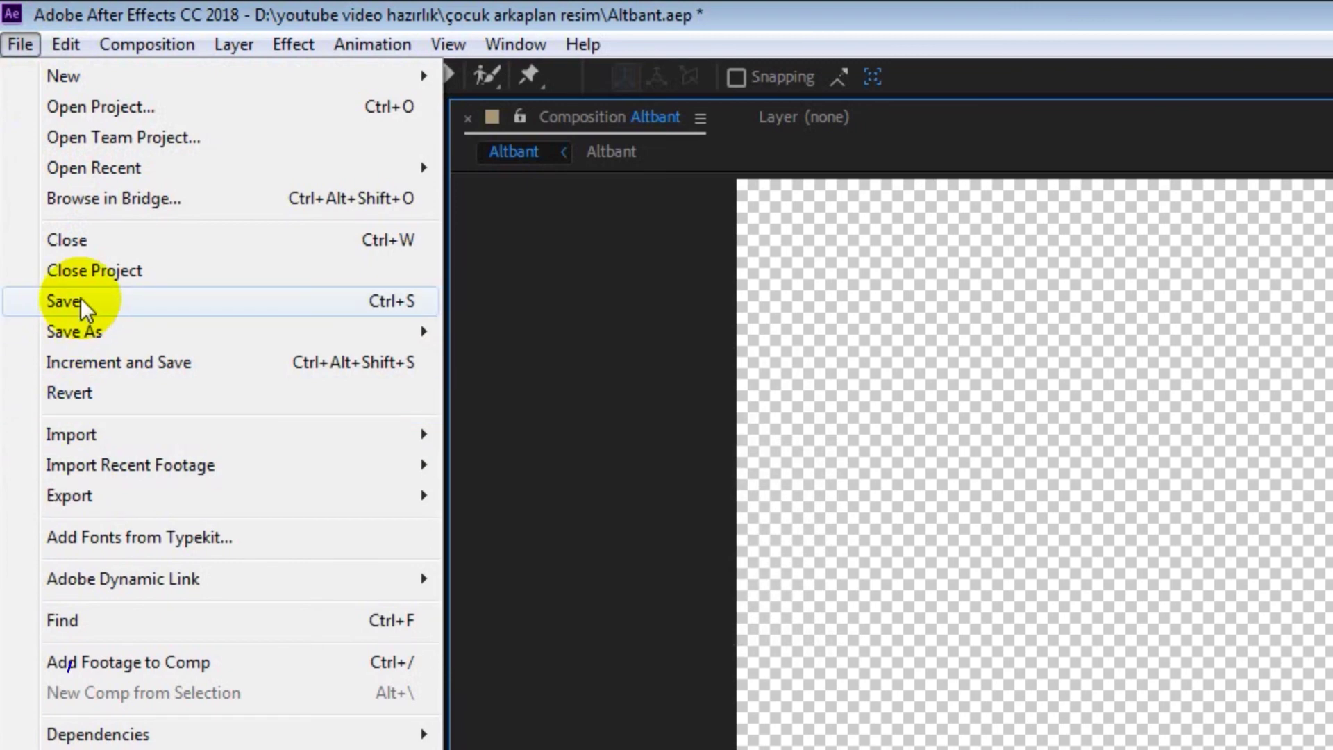
pyautogui.click(81, 301)
pyautogui.click(23, 45)
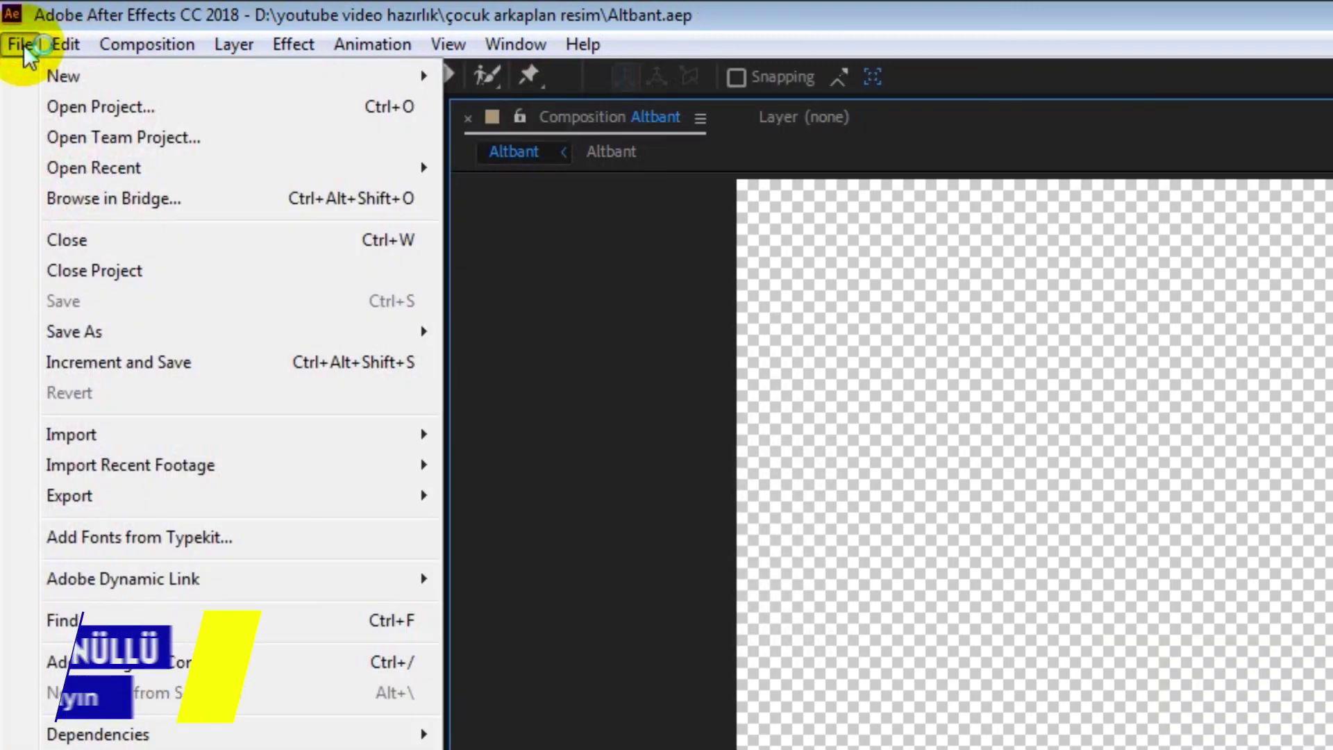
pyautogui.moveTo(97, 468)
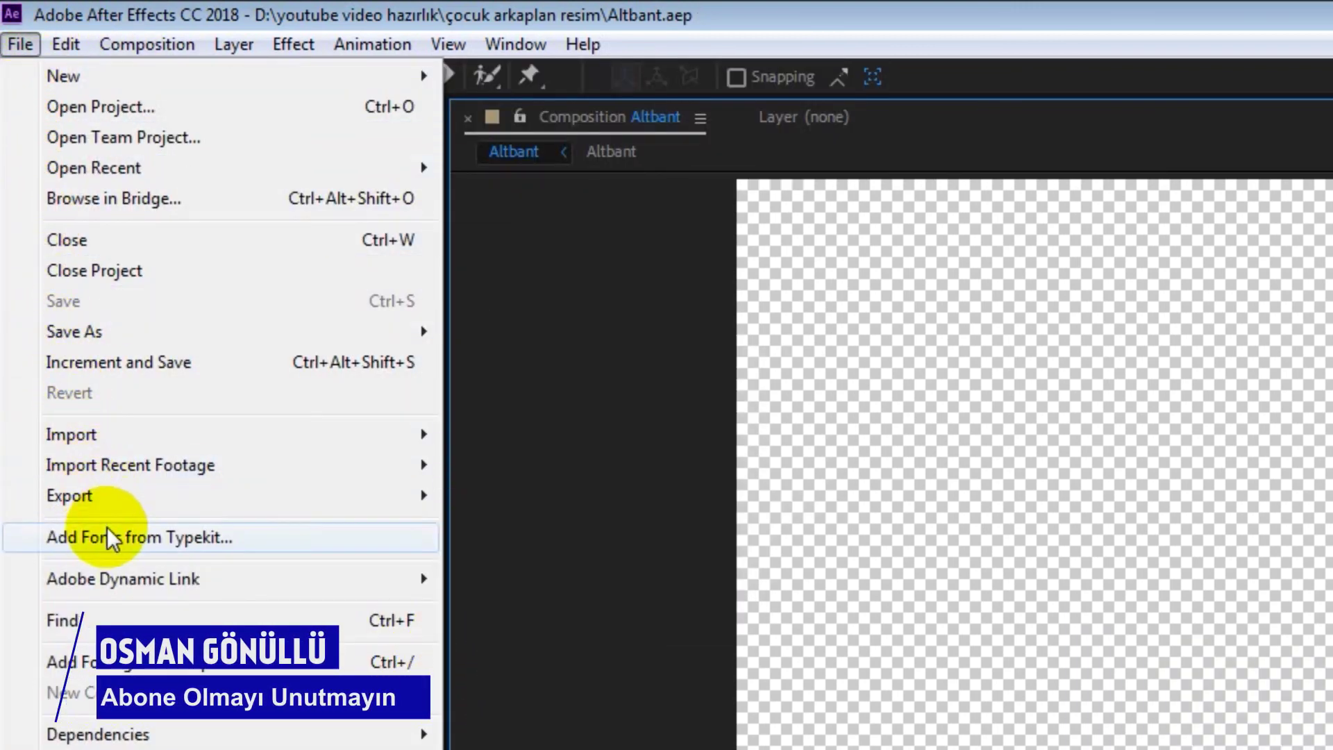
pyautogui.moveTo(211, 500)
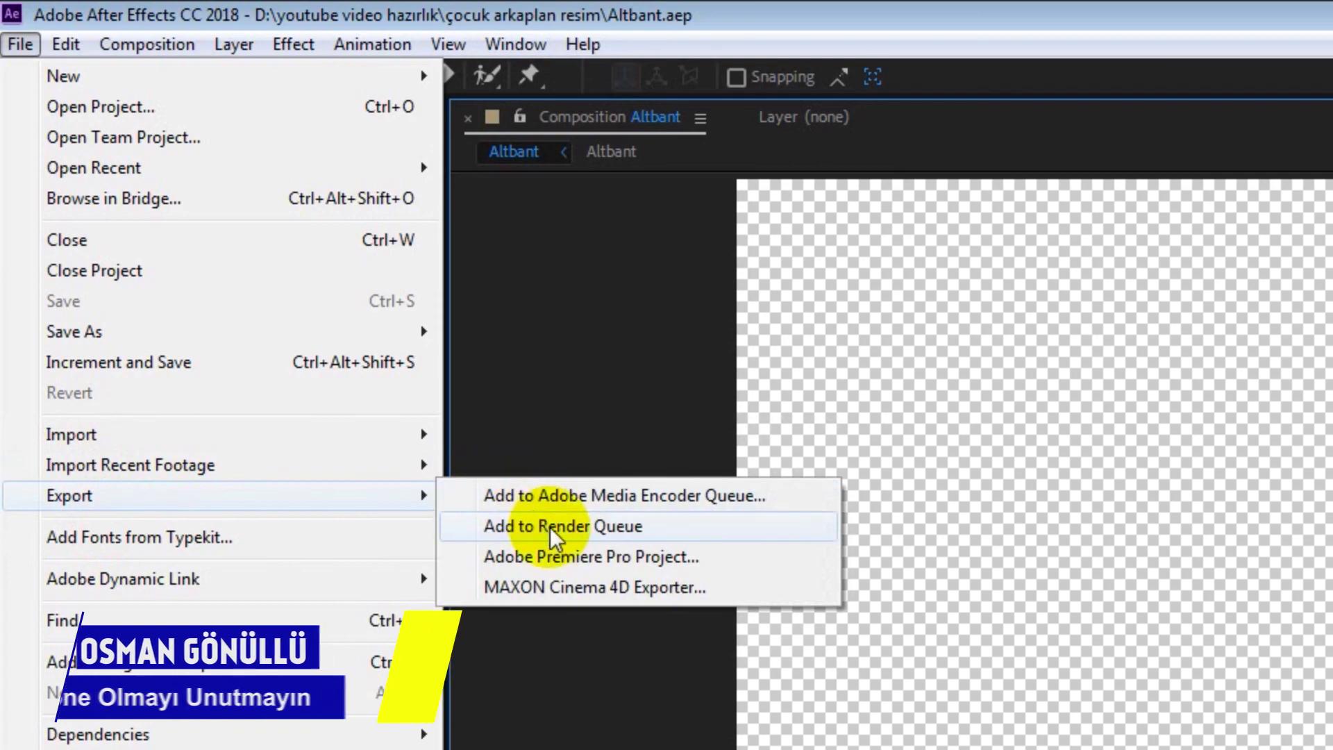
pyautogui.click(515, 525)
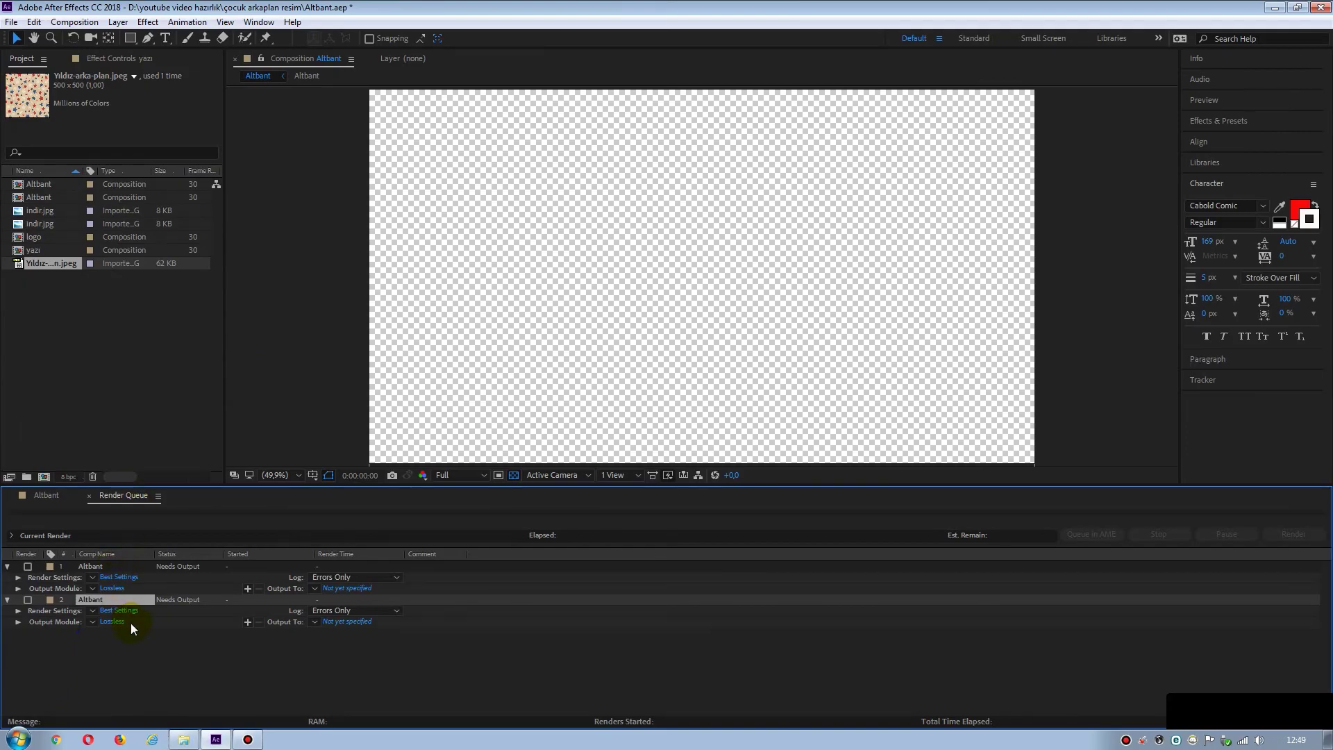
# In the second item's output module, set Format to QuickTime and Channels to RGB + Alpha.
pyautogui.click(113, 622)
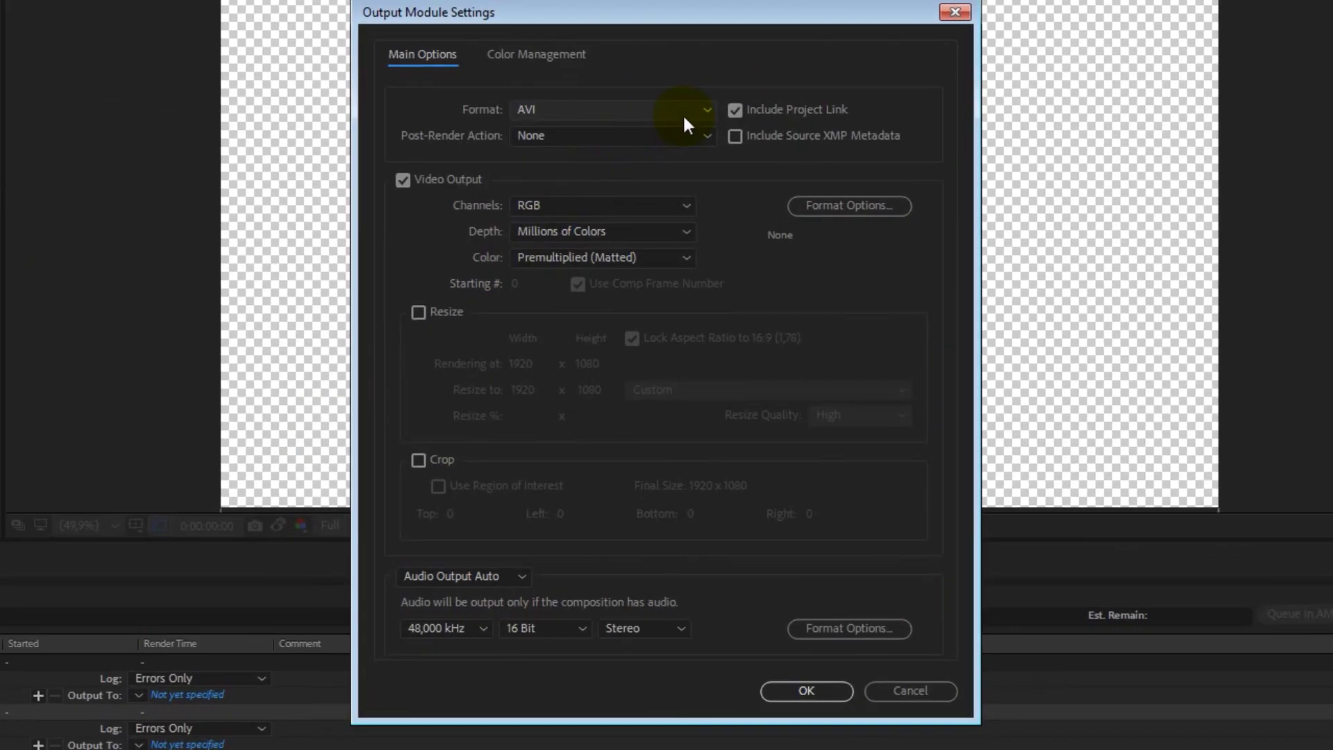
pyautogui.click(686, 200)
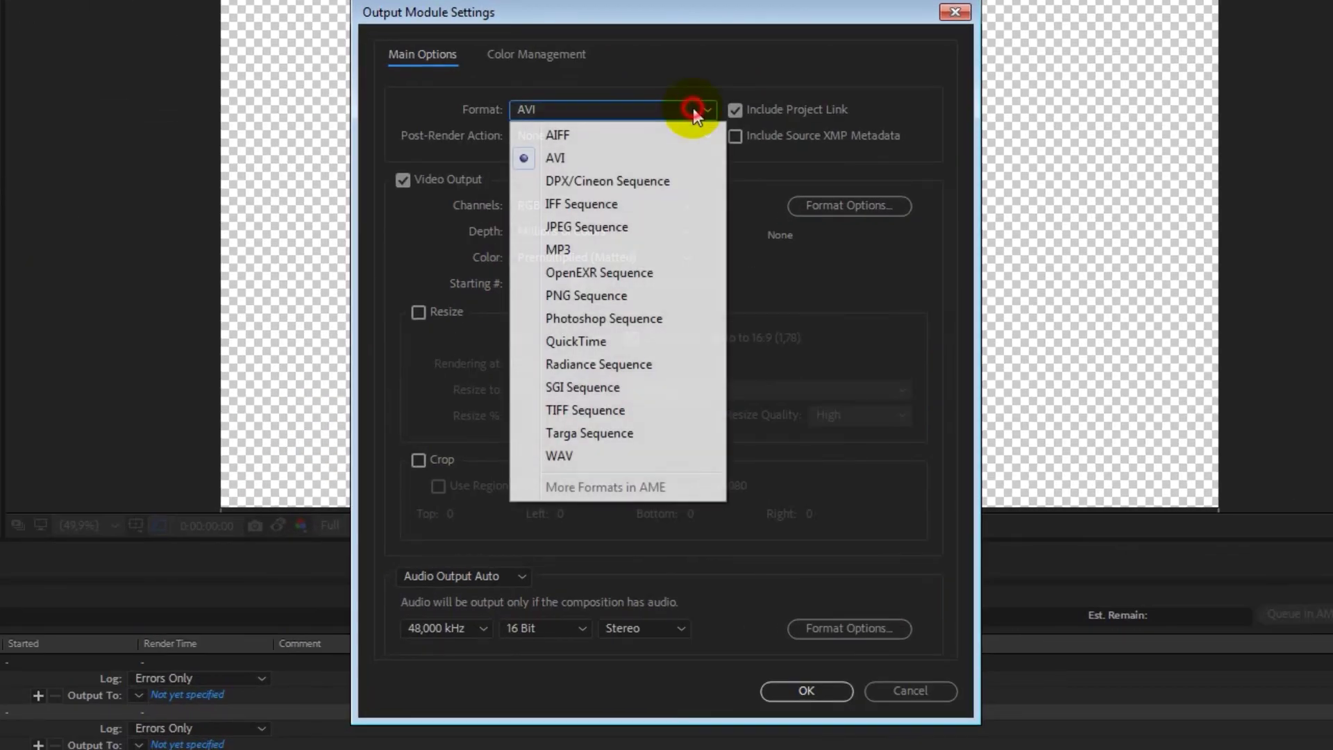
pyautogui.click(587, 341)
pyautogui.click(667, 207)
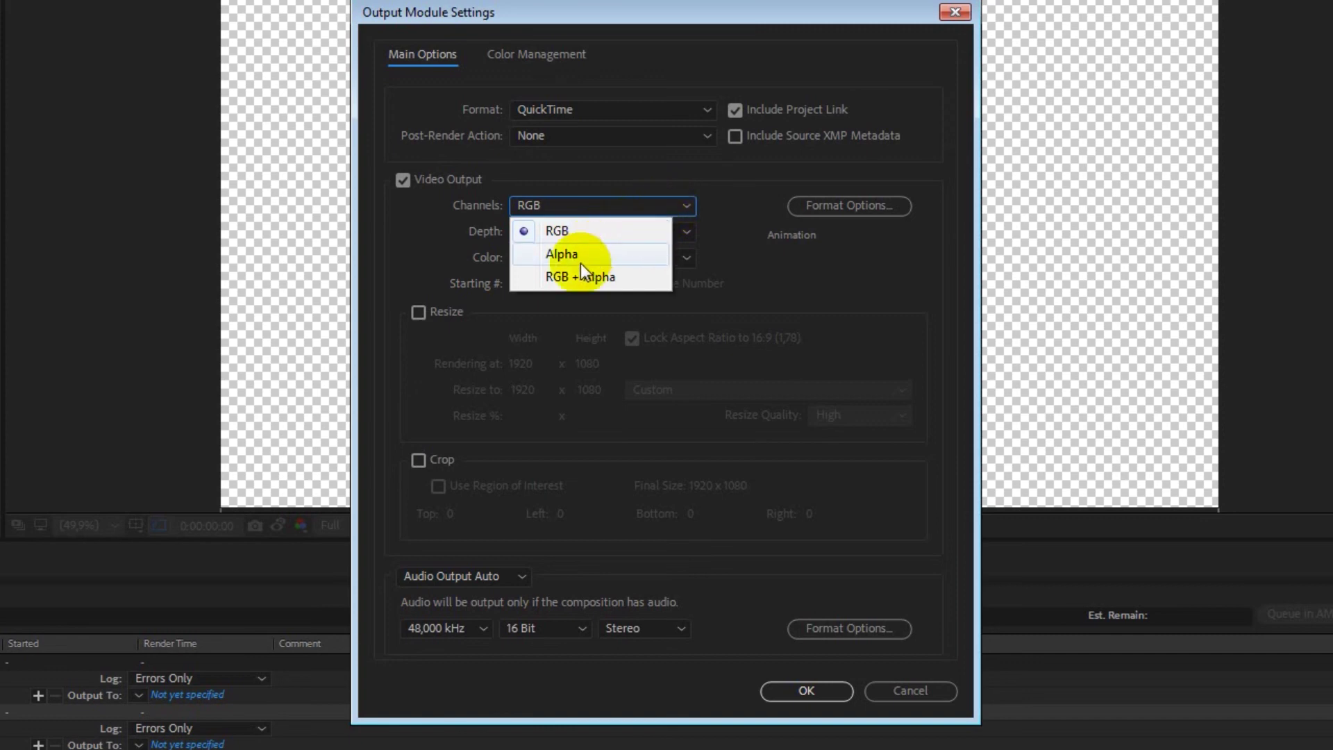
pyautogui.click(552, 279)
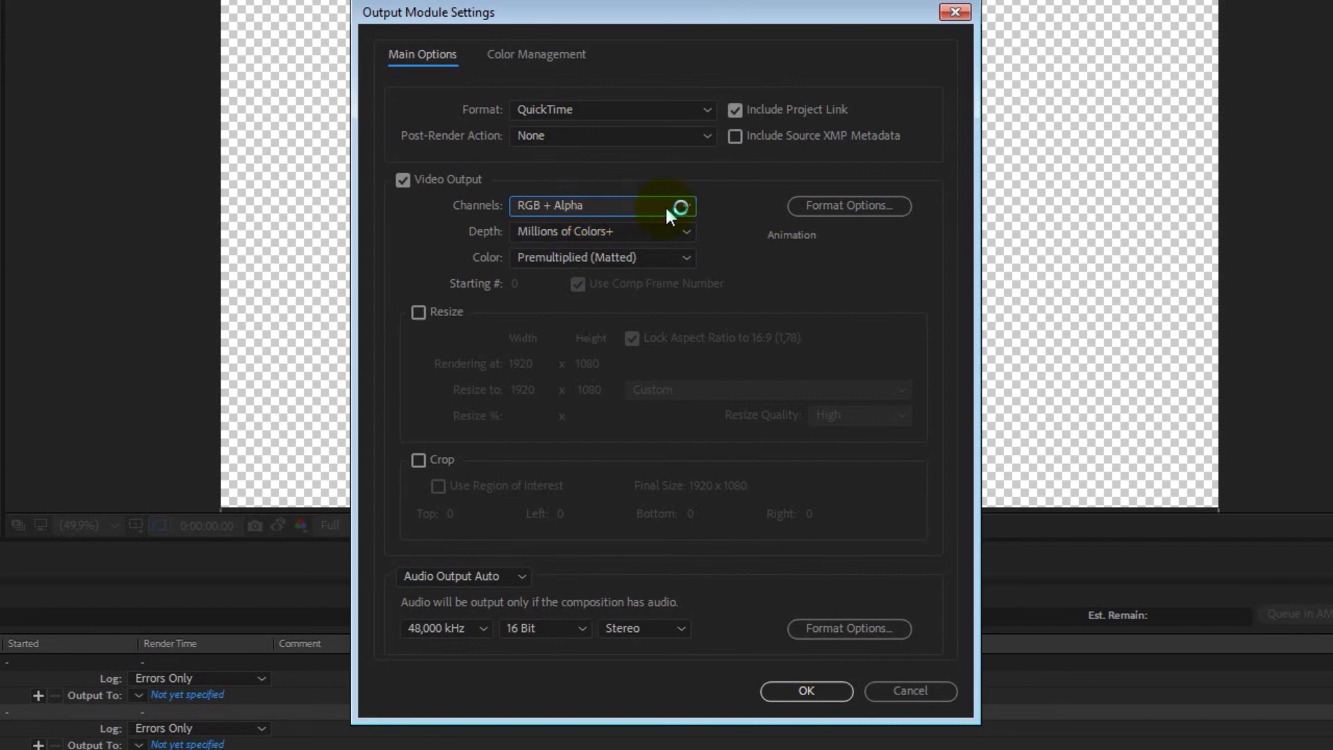
# Set the QuickTime video codec to PNG and confirm the output module settings.
pyautogui.click(863, 203)
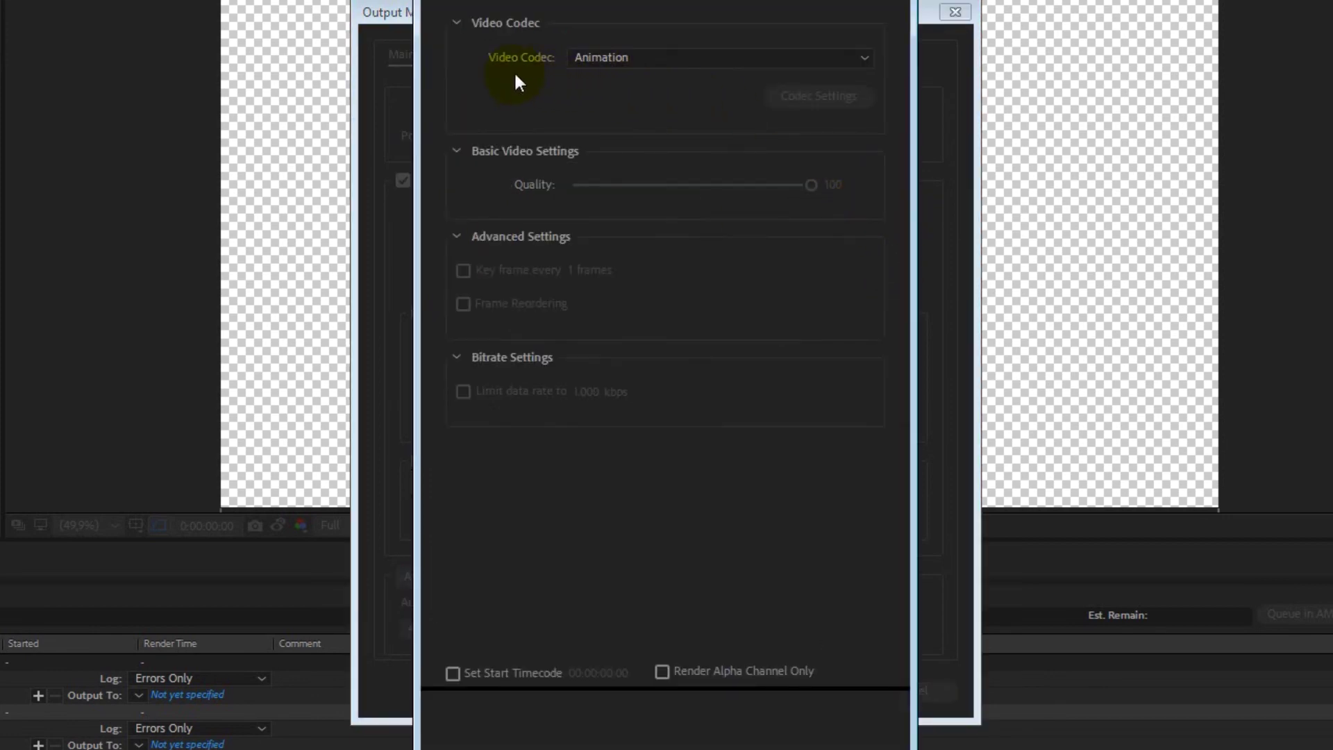
pyautogui.click(784, 58)
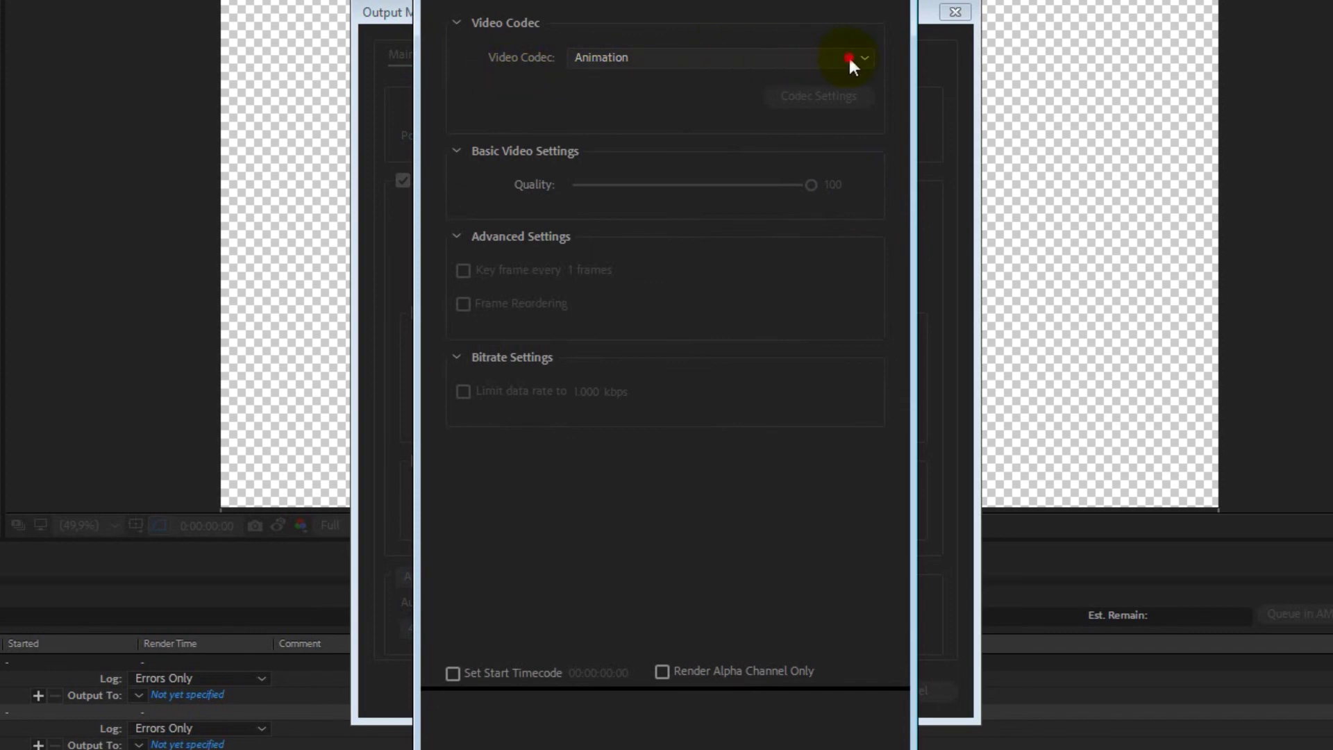
pyautogui.click(848, 57)
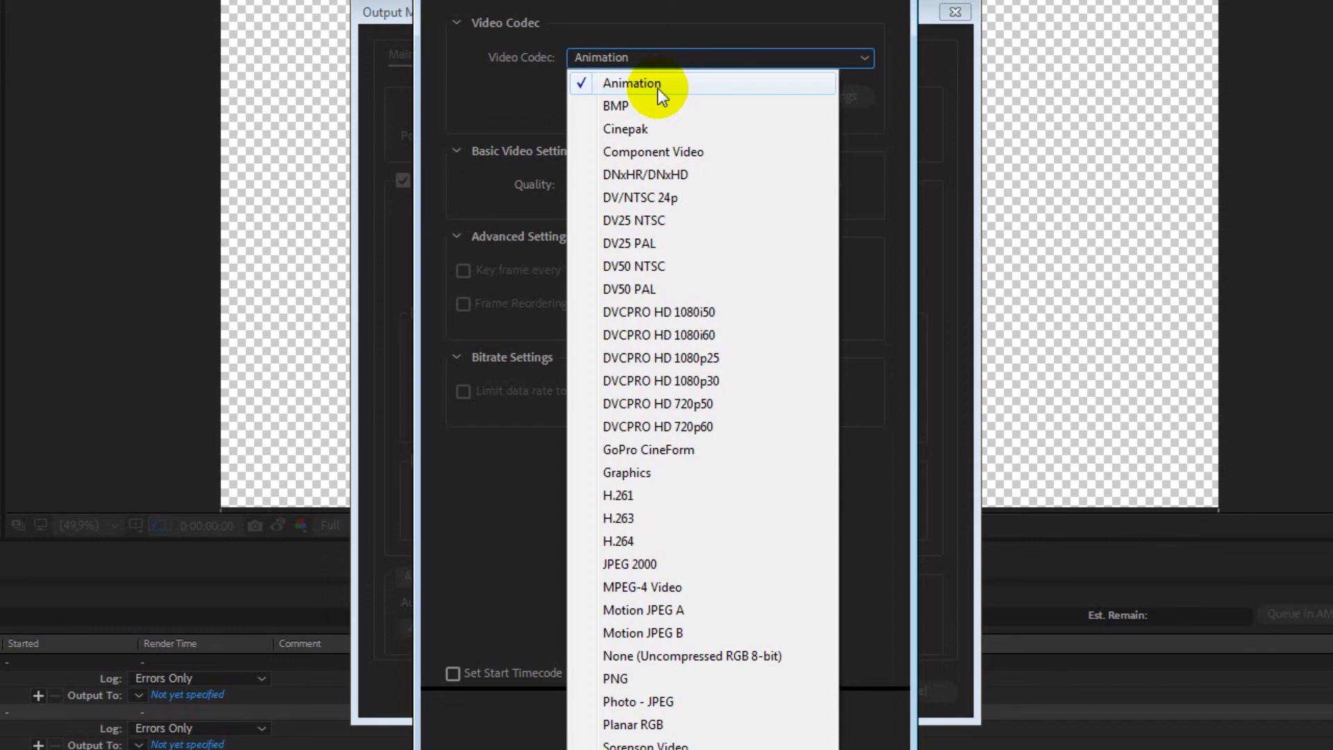
pyautogui.click(639, 678)
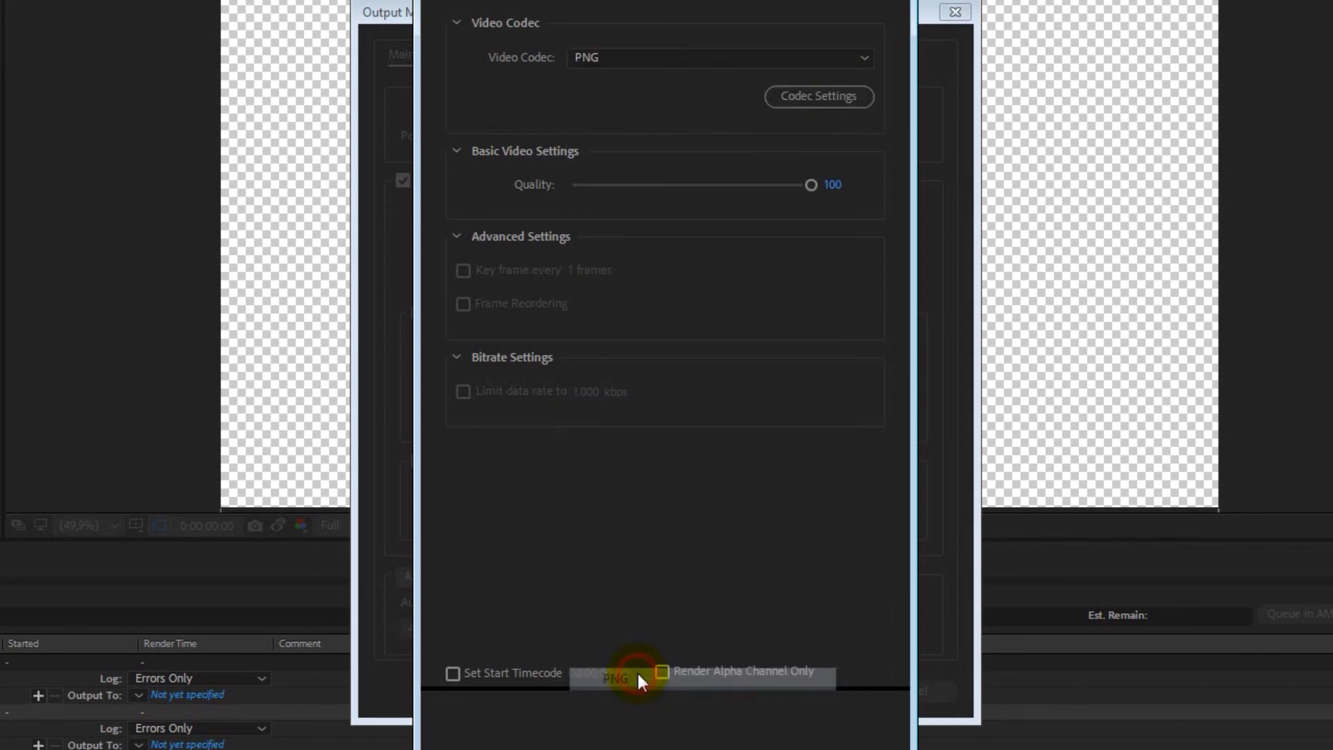
pyautogui.click(860, 57)
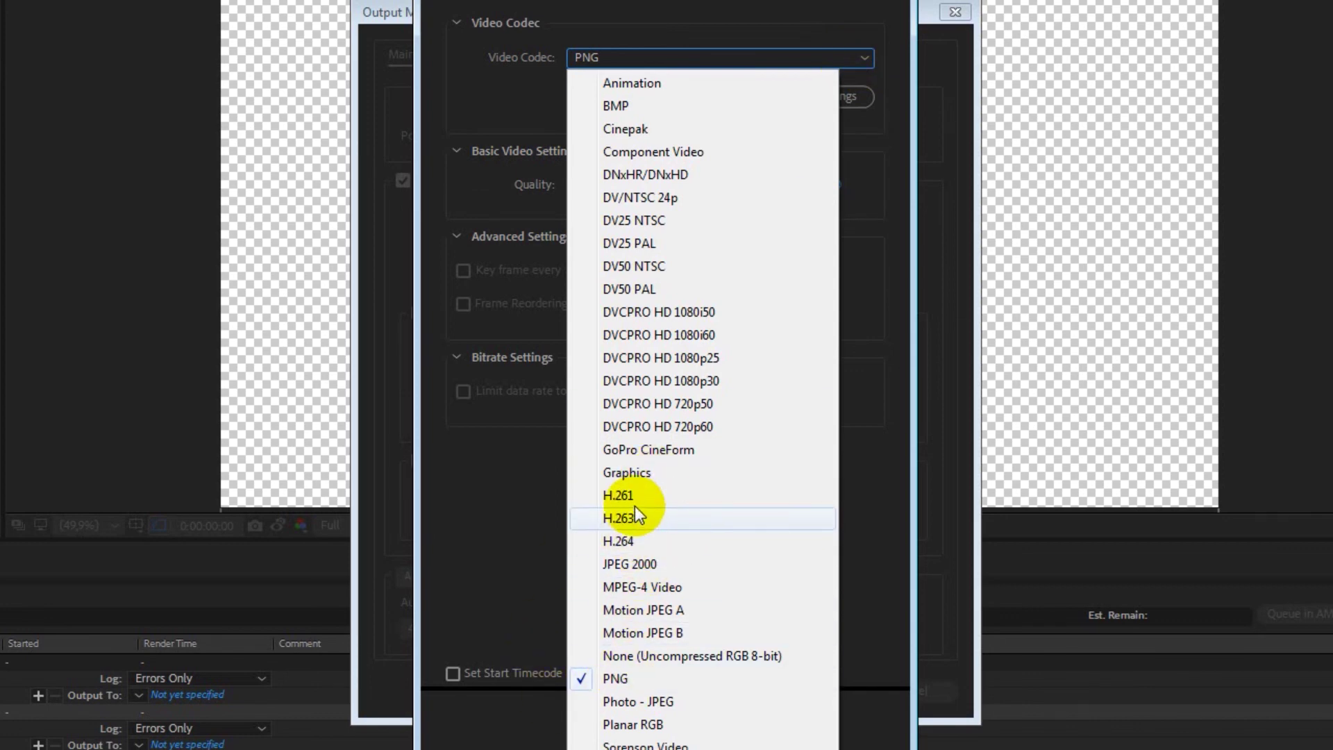
pyautogui.click(692, 2)
pyautogui.click(710, 634)
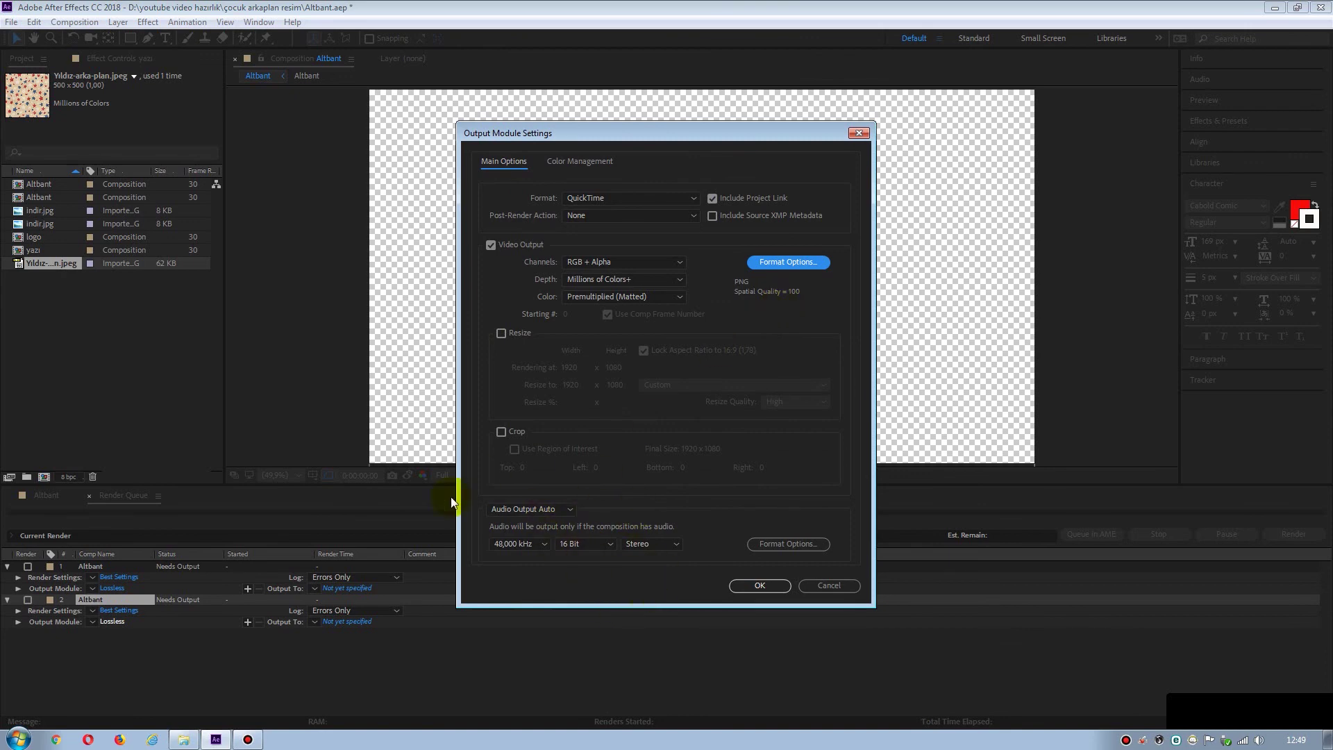
pyautogui.click(760, 581)
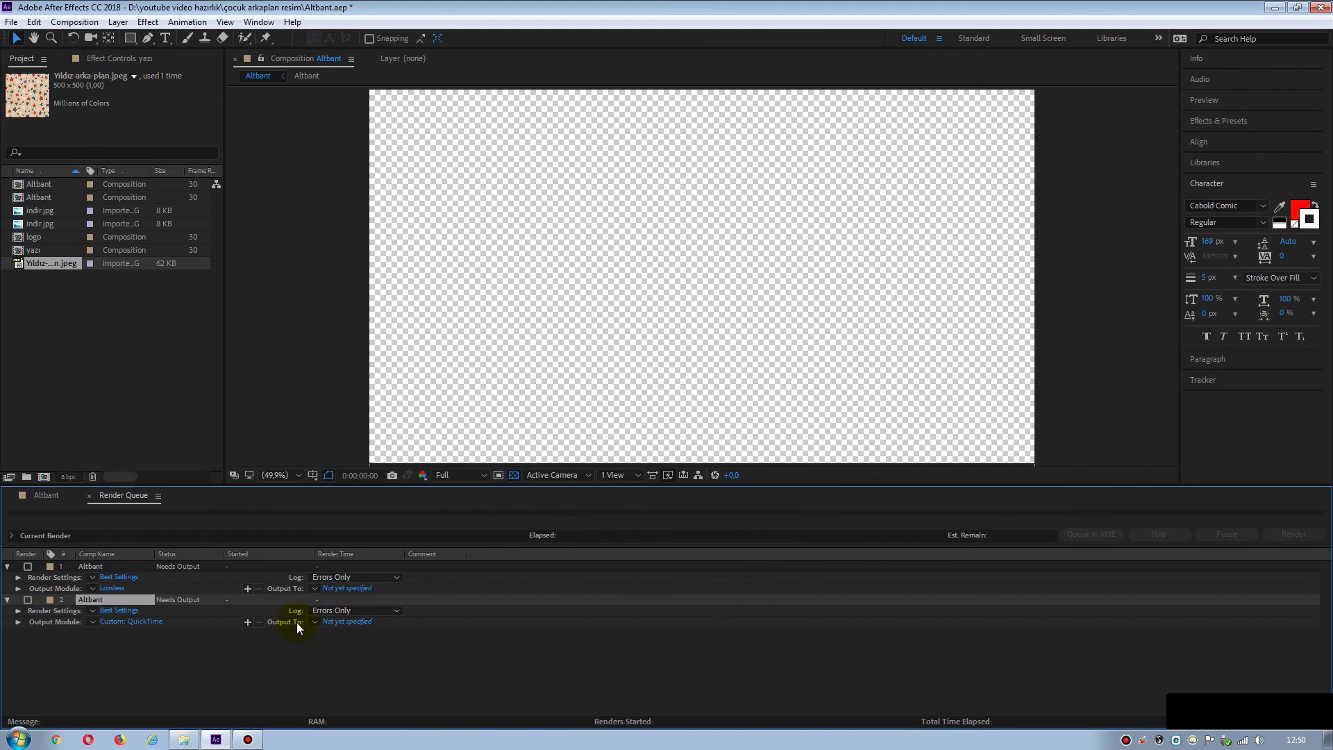
# Set the output file to Altbant.mov and render the second Altbant item.
pyautogui.click(340, 622)
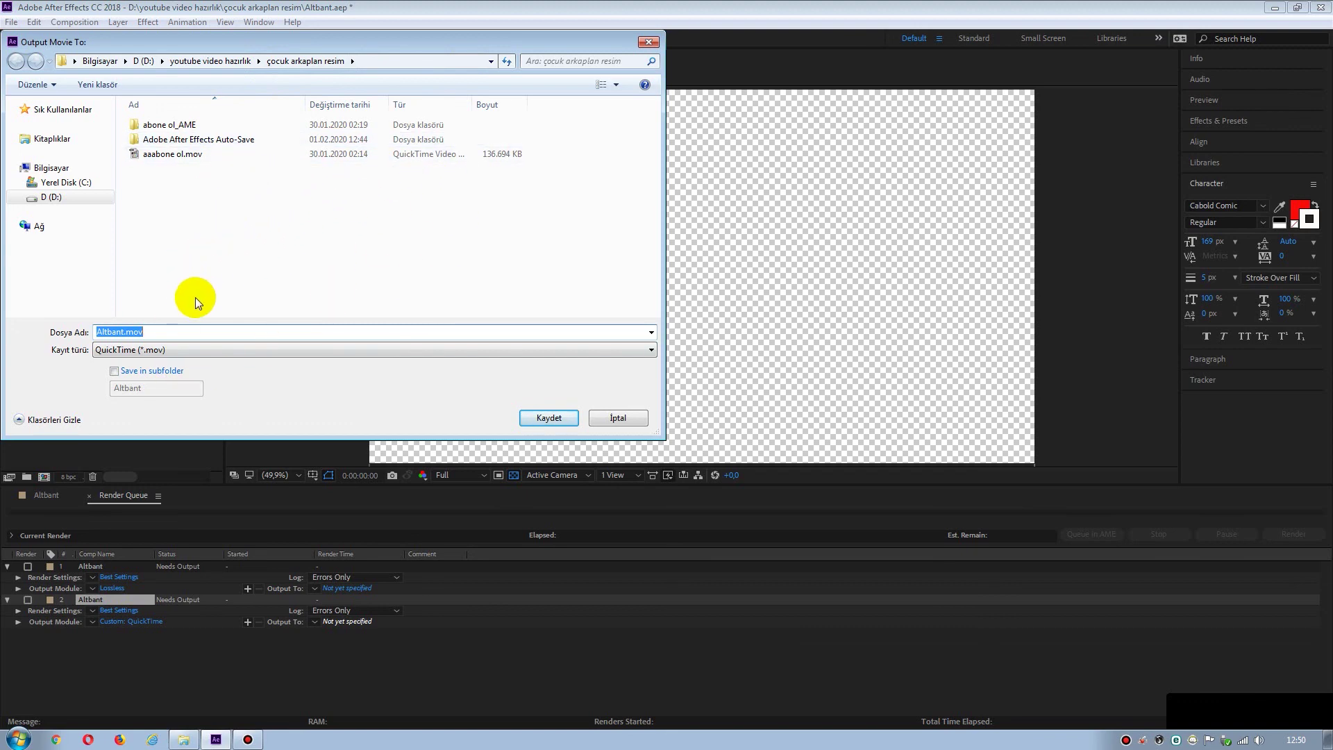
pyautogui.click(552, 418)
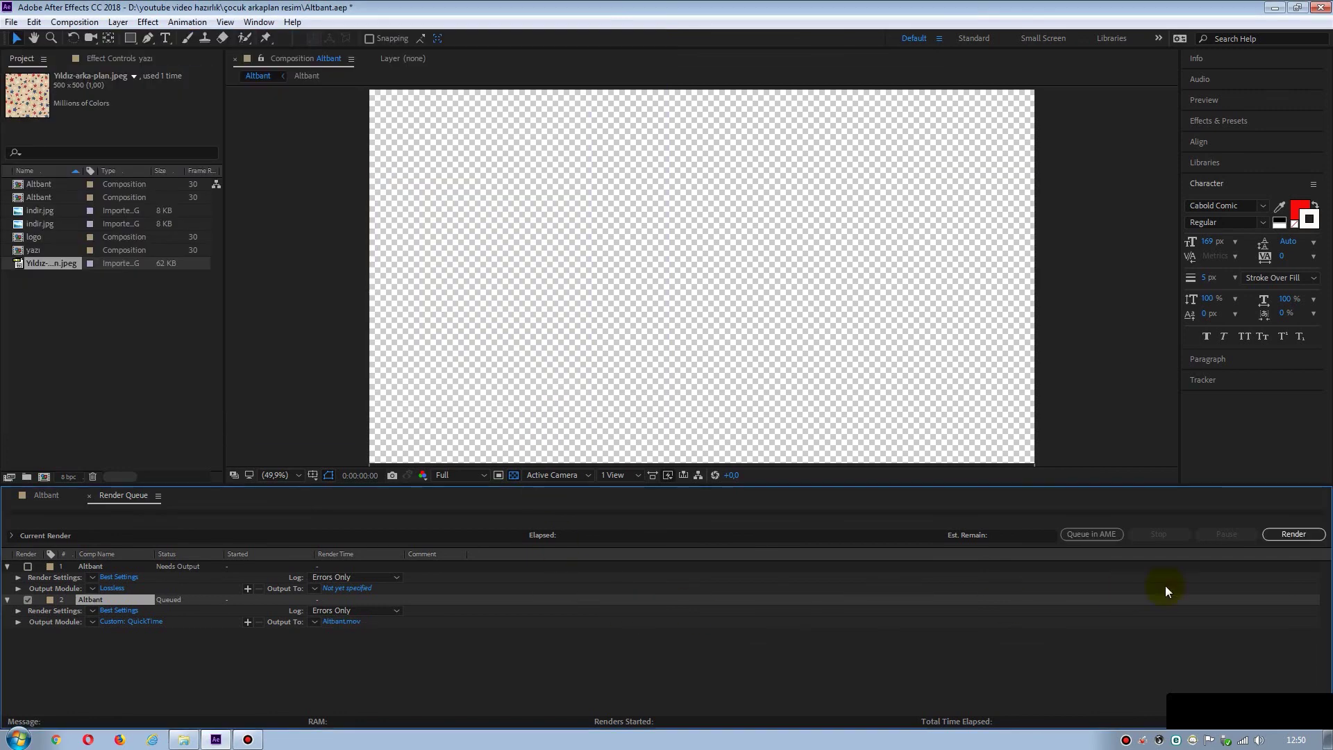
pyautogui.click(1291, 536)
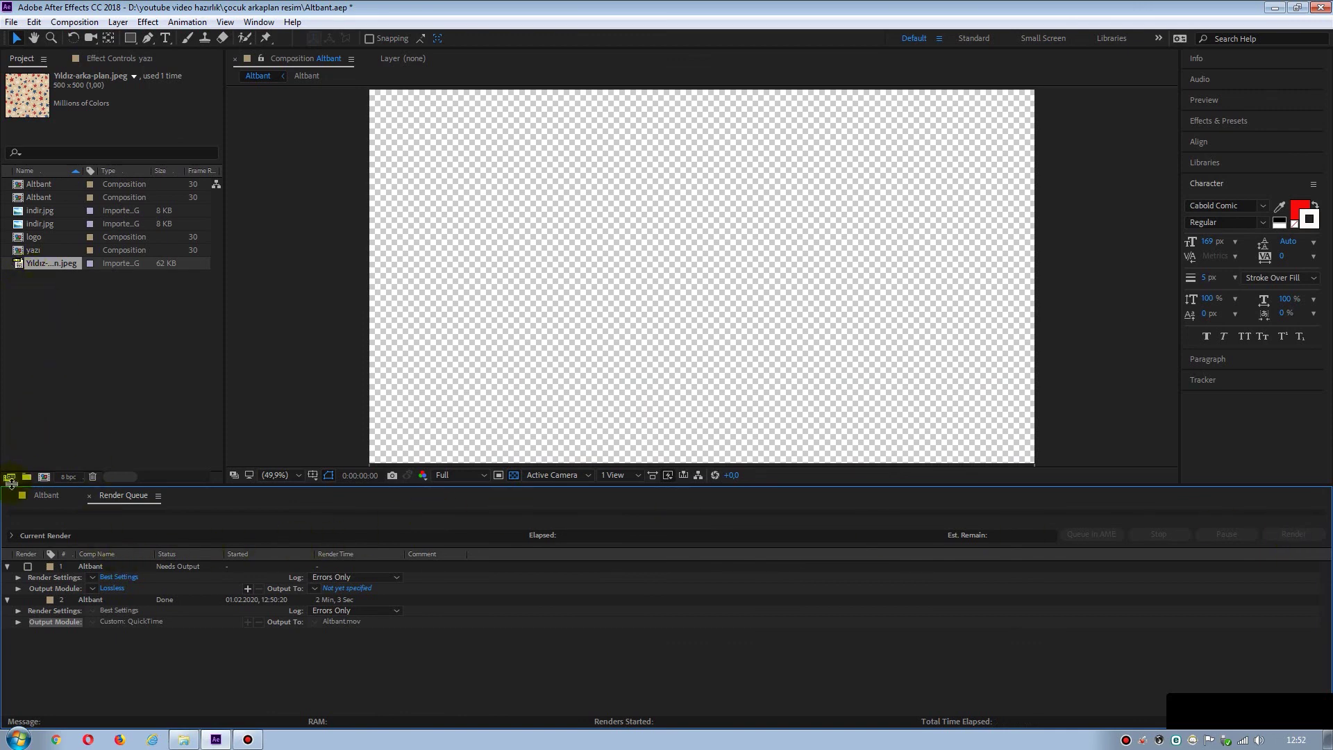
# Switch to the Altbant timeline, toggle the transparency grid off and back on, and open the File menu.
pyautogui.click(44, 496)
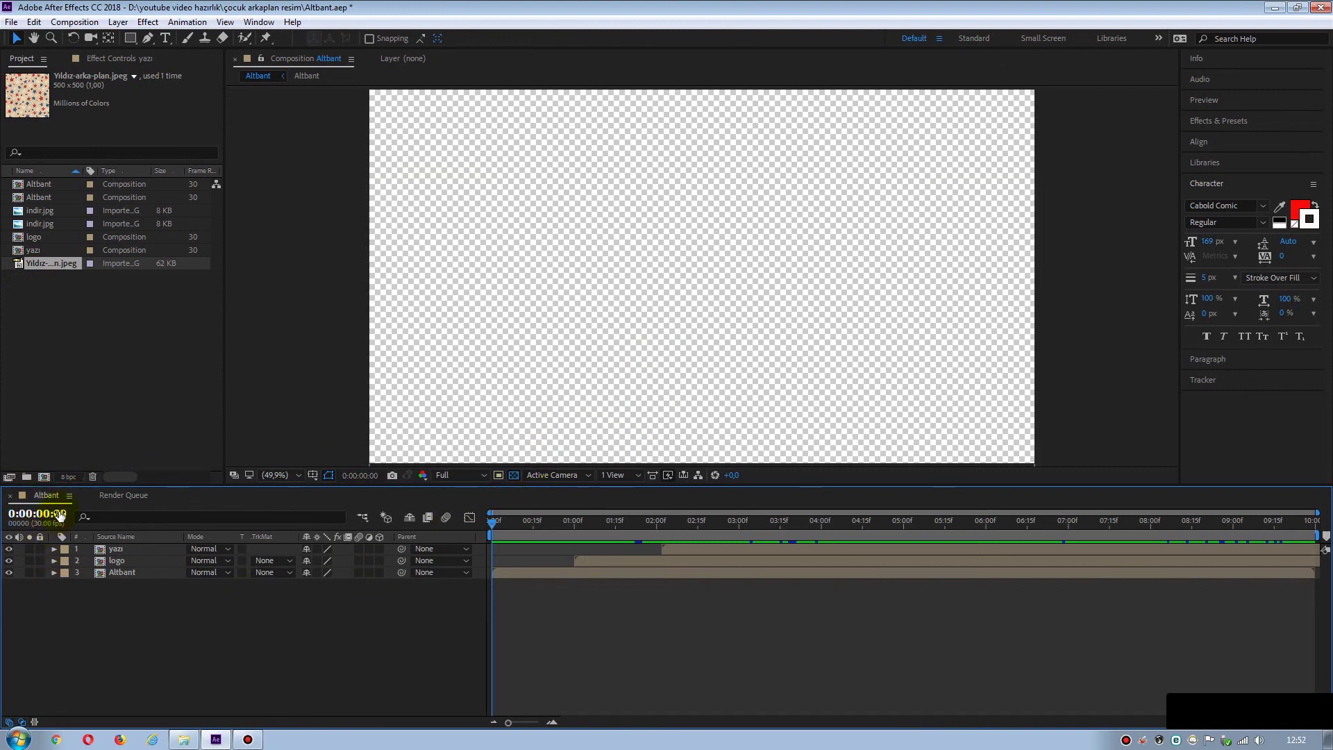
pyautogui.click(117, 495)
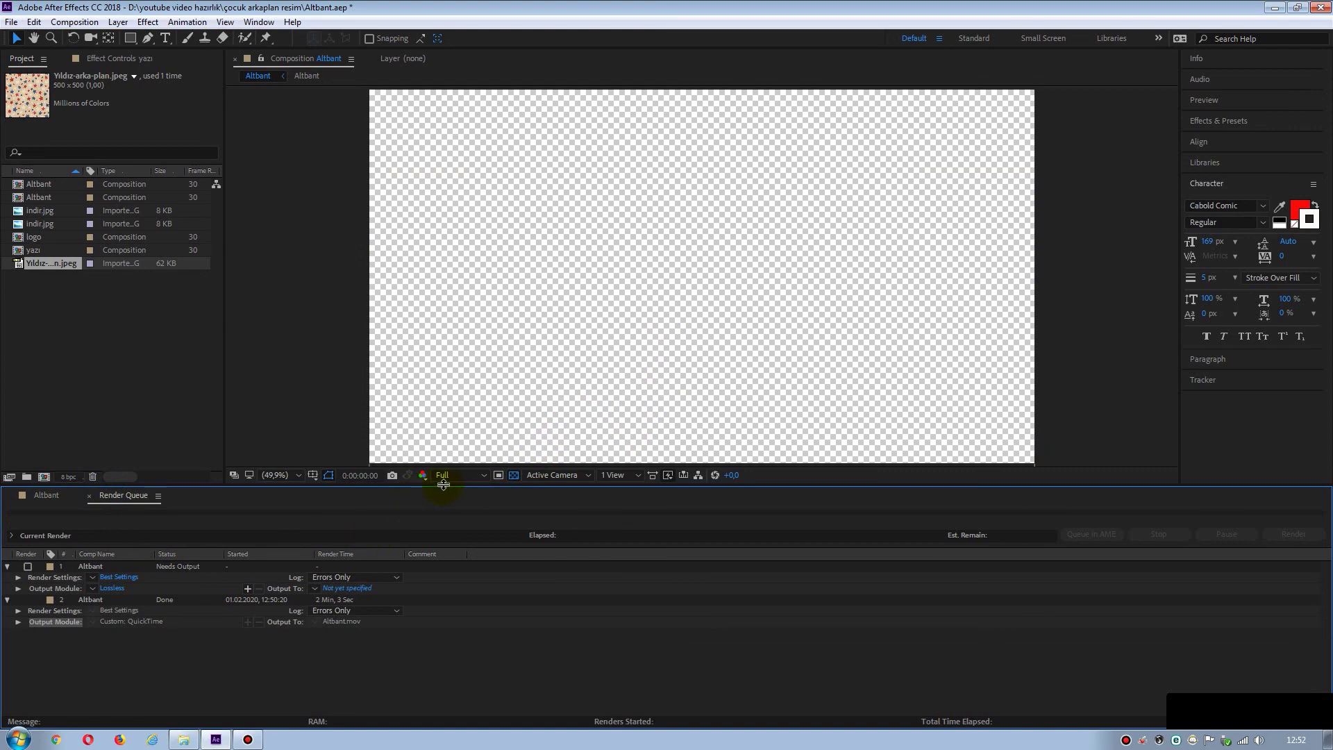
pyautogui.click(513, 475)
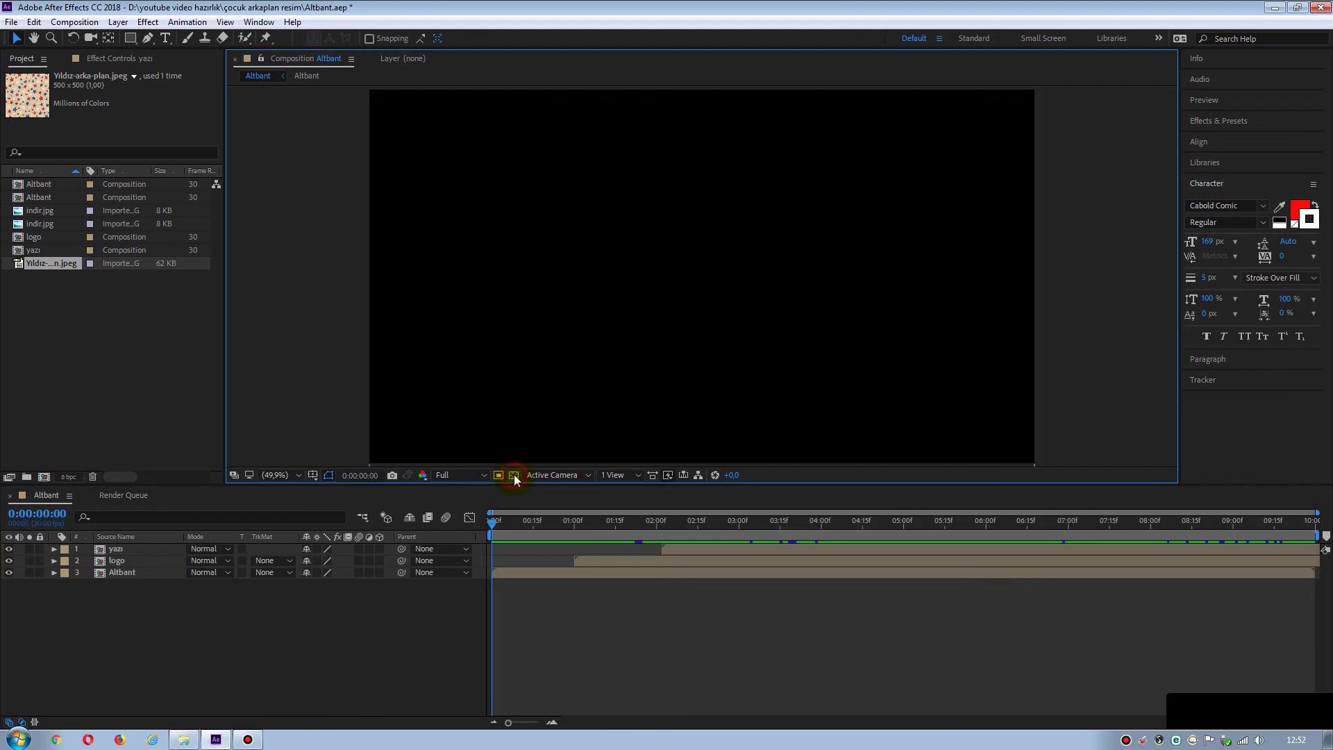
pyautogui.click(514, 475)
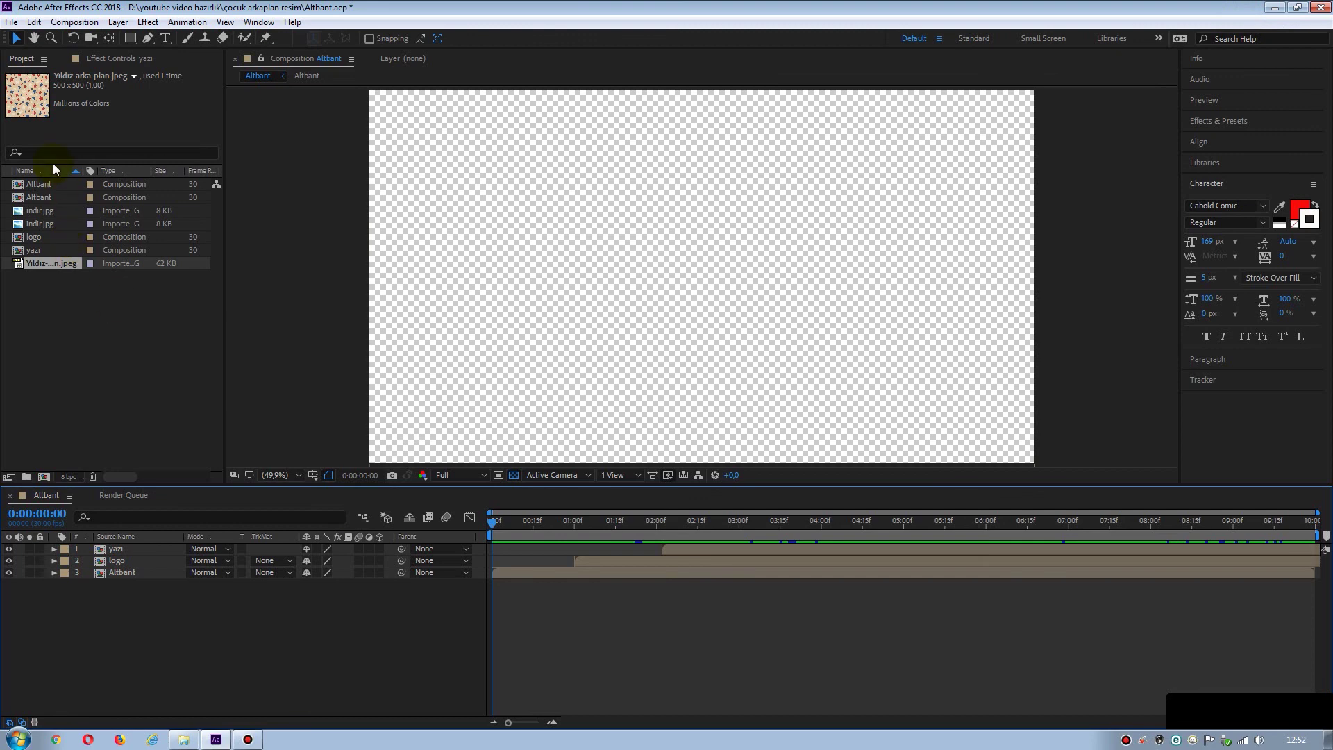
pyautogui.click(11, 22)
pyautogui.moveTo(38, 236)
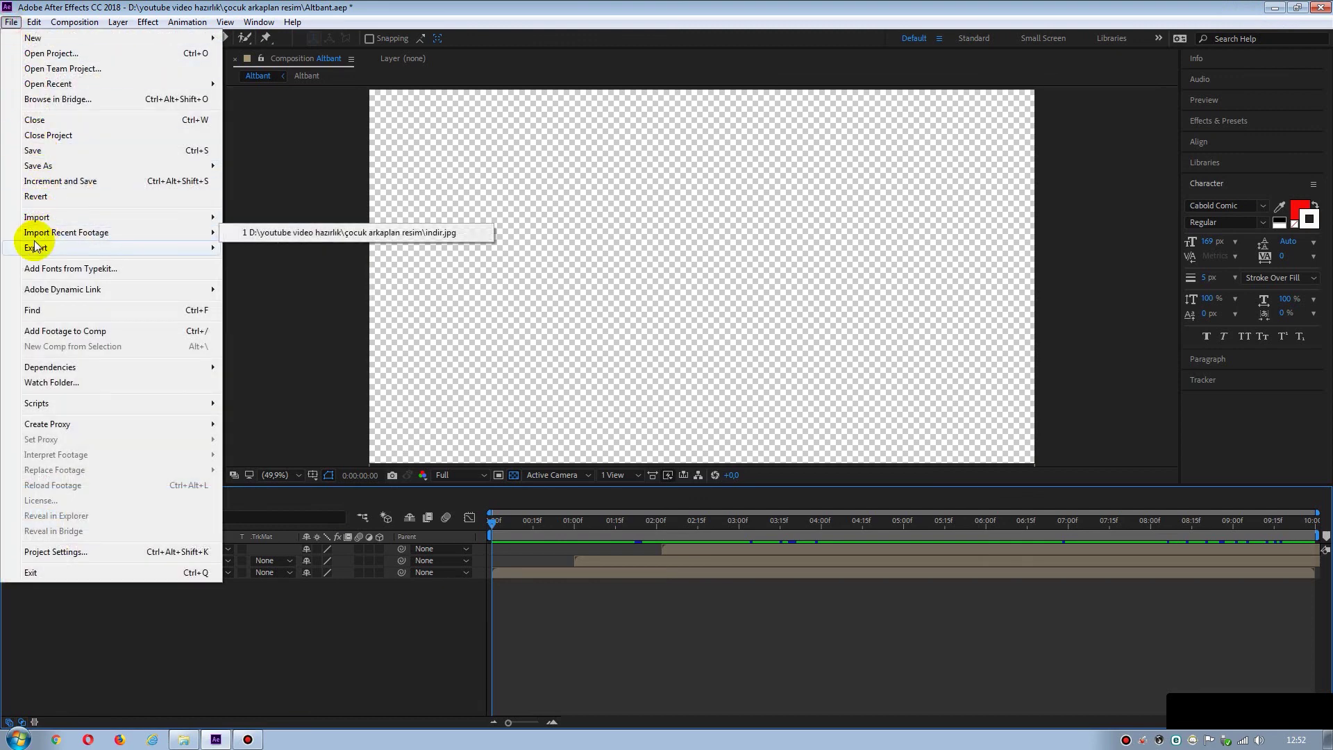